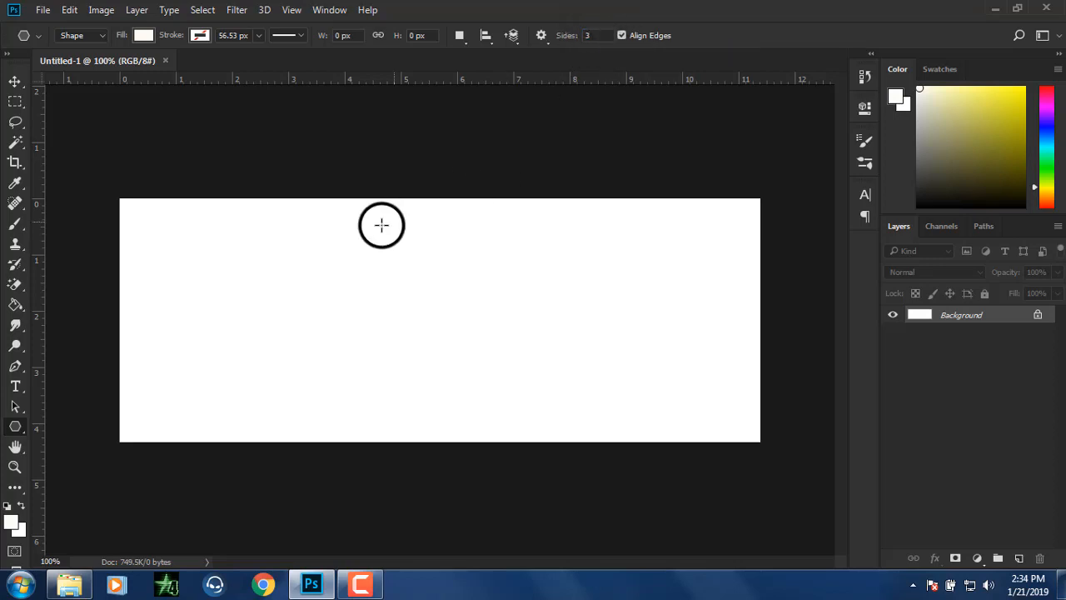
Step: Draw an inverted triangle about 253 by 219 px overlapping the canvas's top edge and fill it with yellow-orange
{"action": "left_click_drag", "start_coordinate": [397, 234], "coordinate": [395, 348]}
{"action": "left_click", "coordinate": [148, 35]}
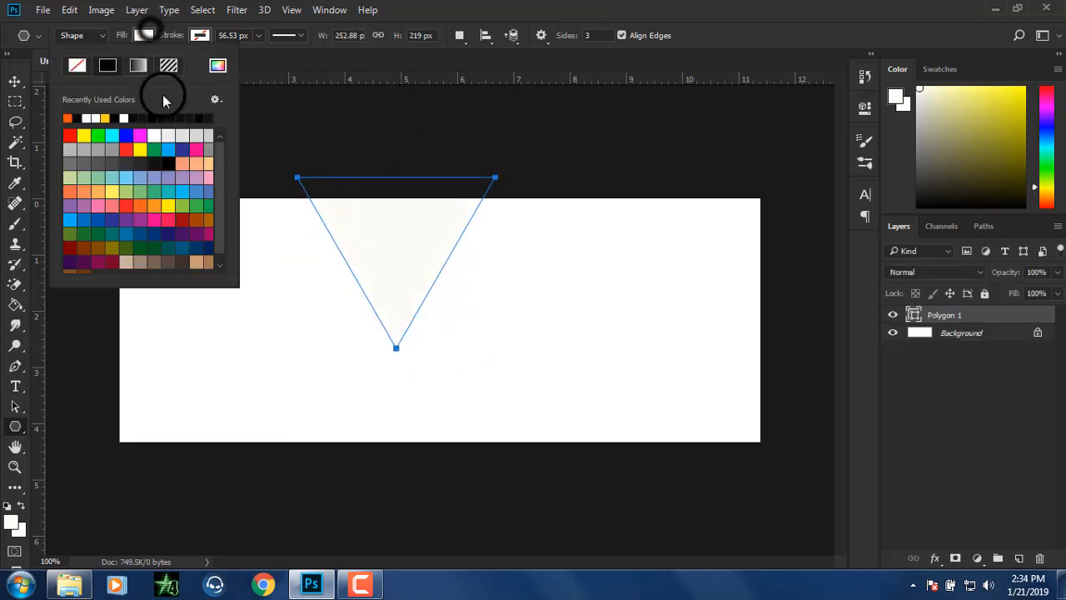
{"action": "left_click", "coordinate": [105, 117]}
{"action": "left_click", "coordinate": [31, 86]}
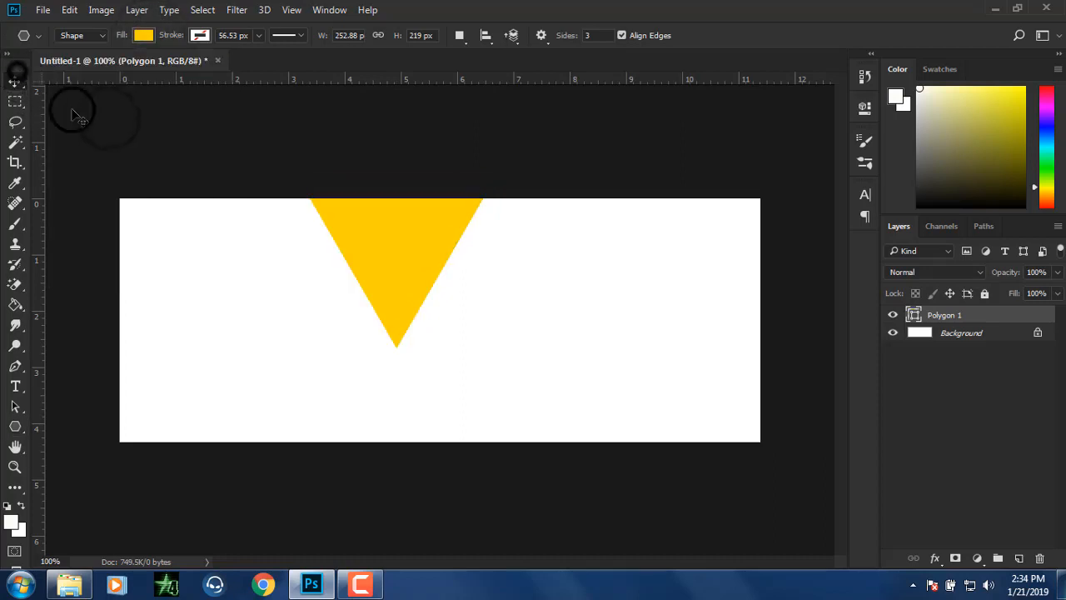
Step: Center the yellow triangle horizontally on the canvas, keeping its vertical position
{"action": "left_click", "coordinate": [15, 80]}
{"action": "left_click_drag", "start_coordinate": [388, 258], "coordinate": [433, 270]}
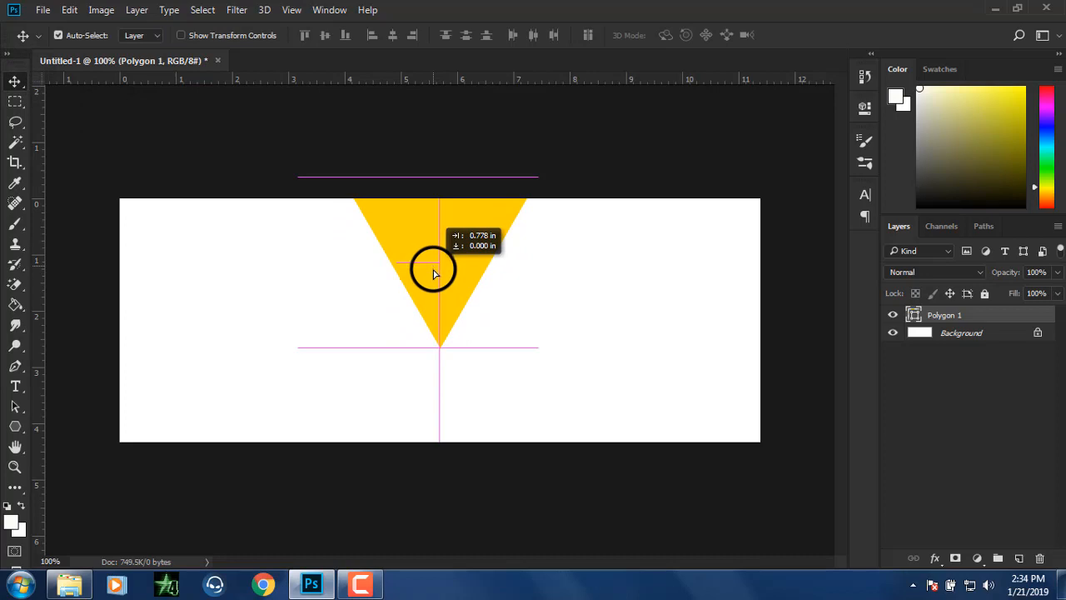
{"action": "left_click_drag", "start_coordinate": [433, 271], "coordinate": [431, 269]}
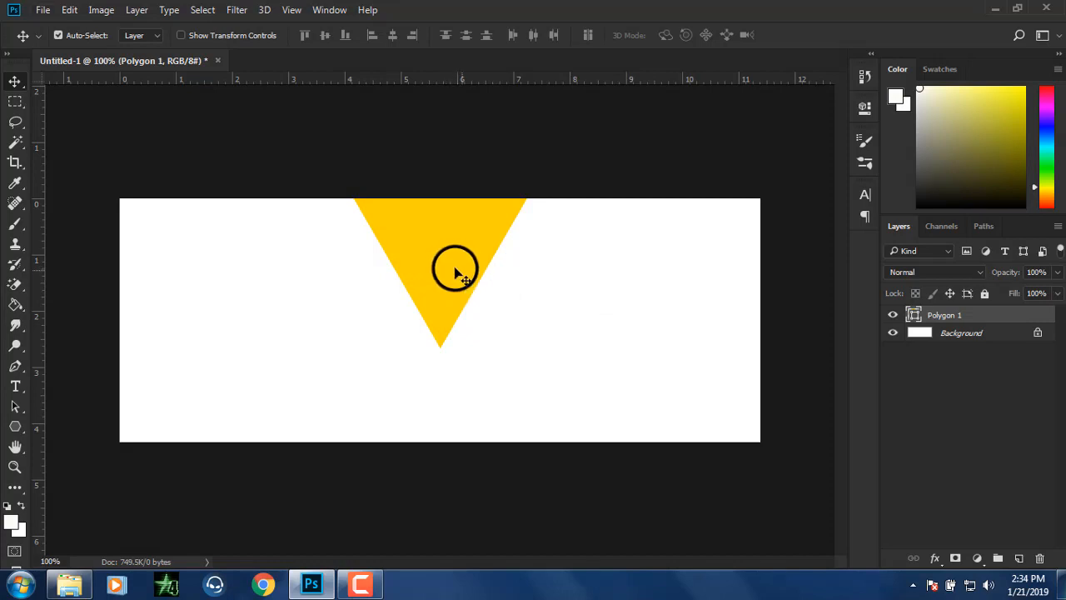
Step: Stretch the yellow triangle symmetrically about its center to about 128.5% width and 100% height
{"action": "left_click", "coordinate": [228, 36]}
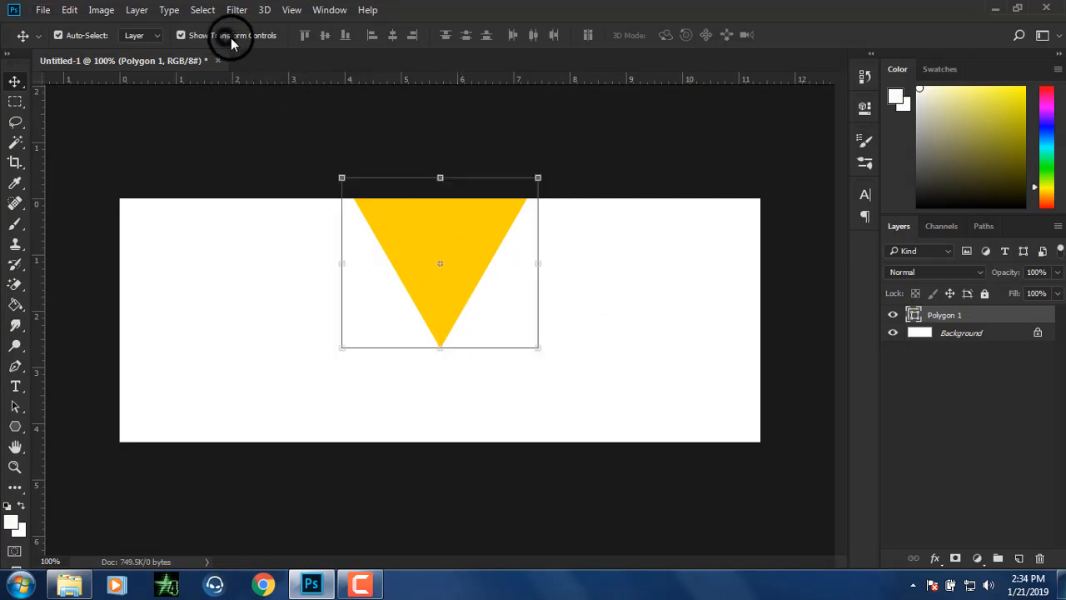
{"action": "left_click", "coordinate": [542, 262]}
{"action": "left_click_drag", "start_coordinate": [542, 262], "coordinate": [570, 264]}
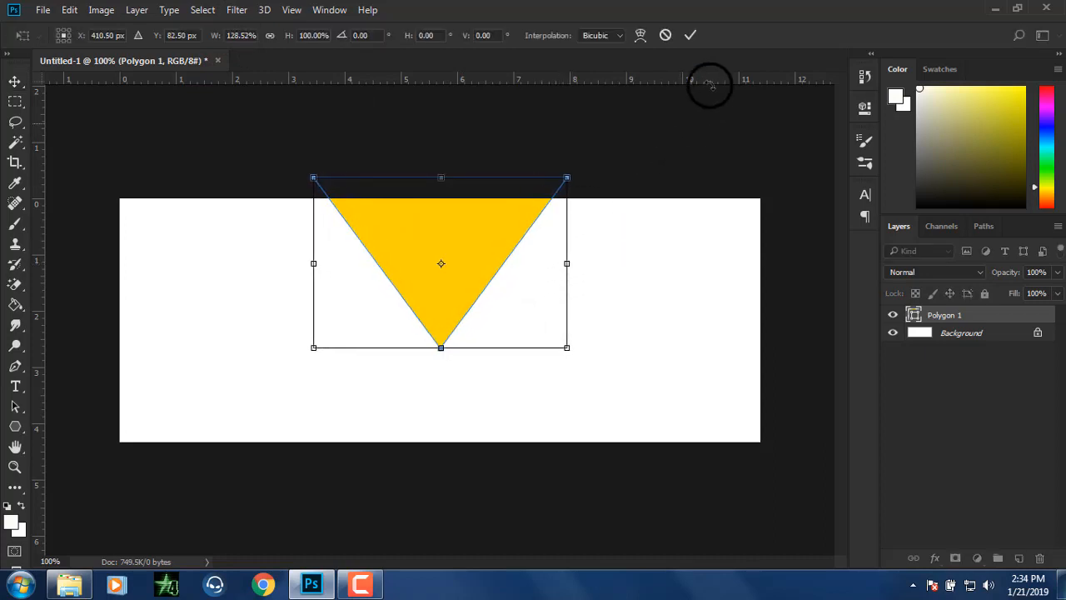
{"action": "left_click", "coordinate": [691, 37]}
{"action": "left_click", "coordinate": [214, 35]}
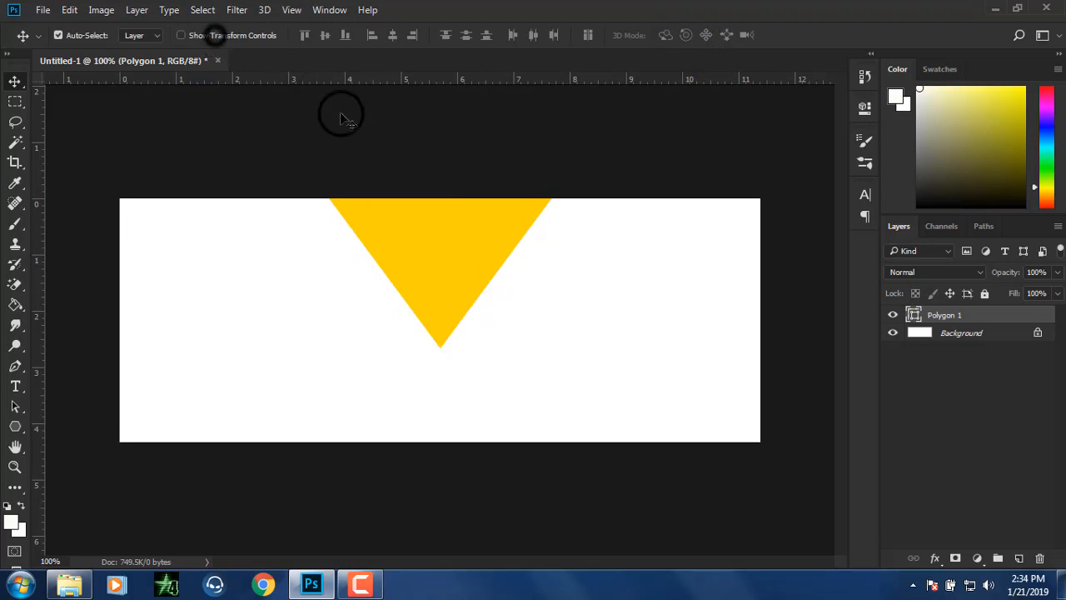
Step: Duplicate the yellow triangle to its right as an overlapping orange copy, layered behind the original
{"action": "left_click_drag", "start_coordinate": [479, 268], "coordinate": [597, 289]}
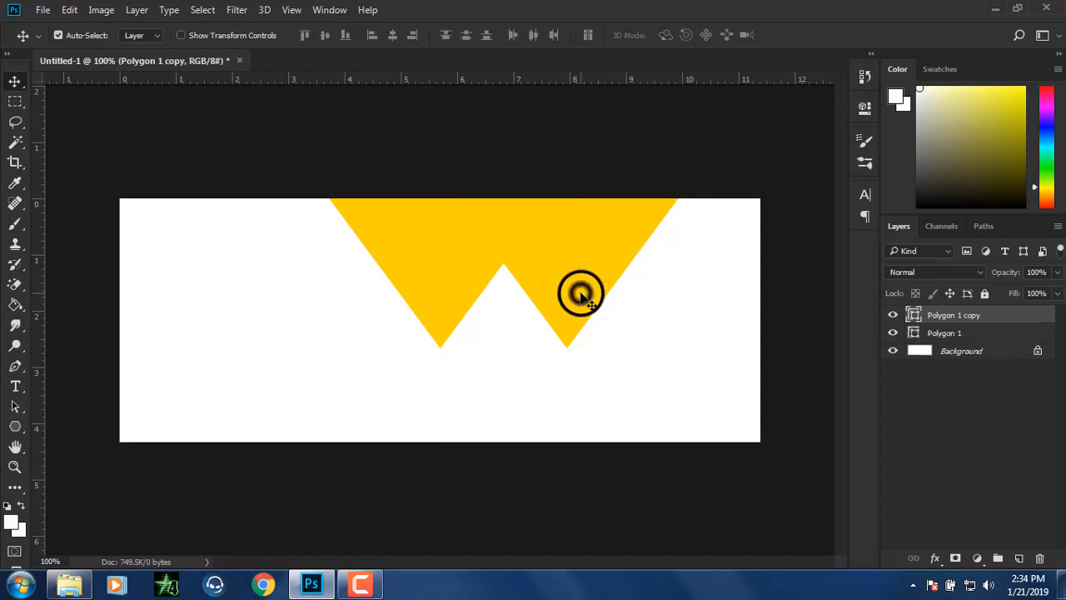
{"action": "left_click", "coordinate": [15, 425]}
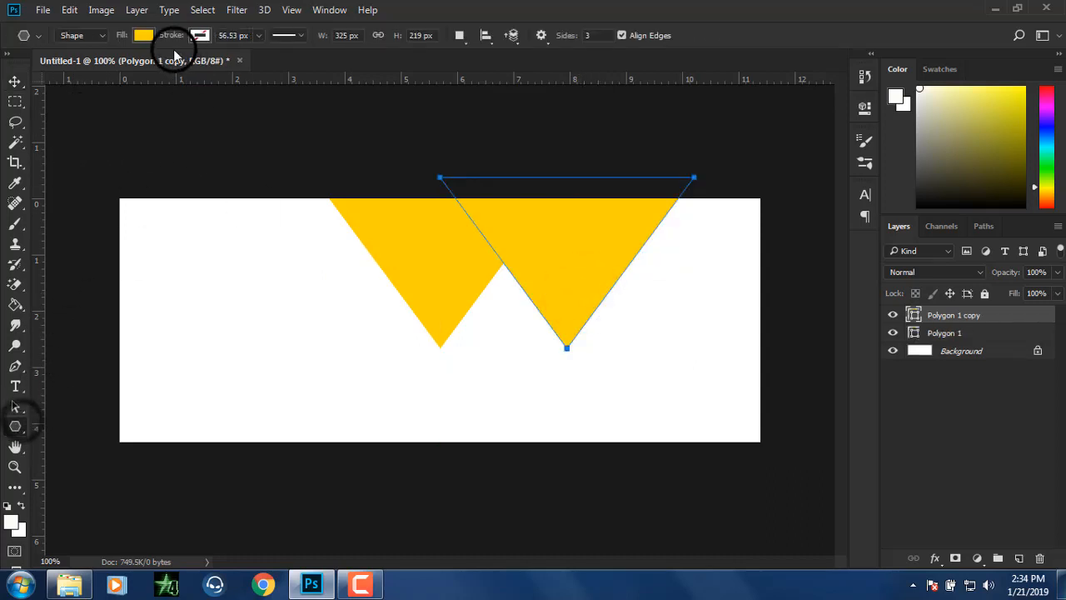
{"action": "left_click", "coordinate": [143, 35]}
{"action": "left_click", "coordinate": [76, 117]}
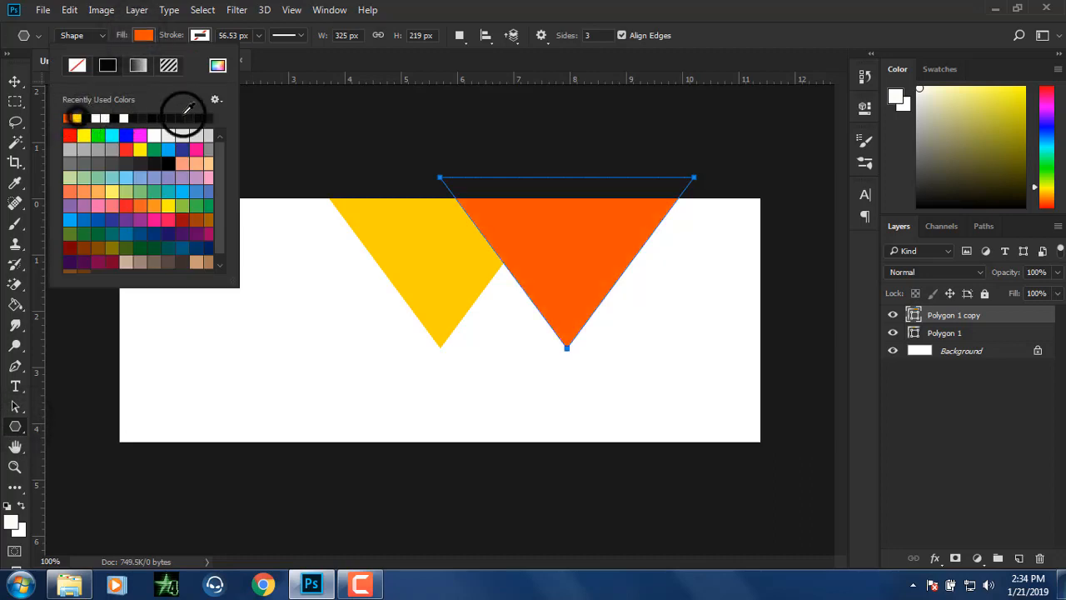
{"action": "left_click", "coordinate": [15, 81]}
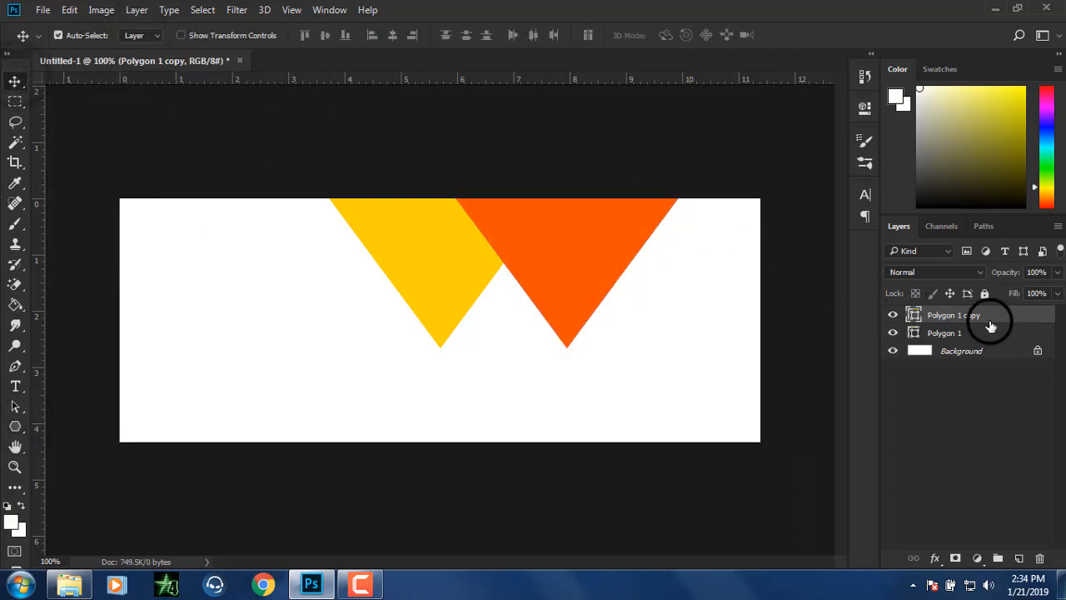
{"action": "left_click_drag", "start_coordinate": [990, 325], "coordinate": [988, 342]}
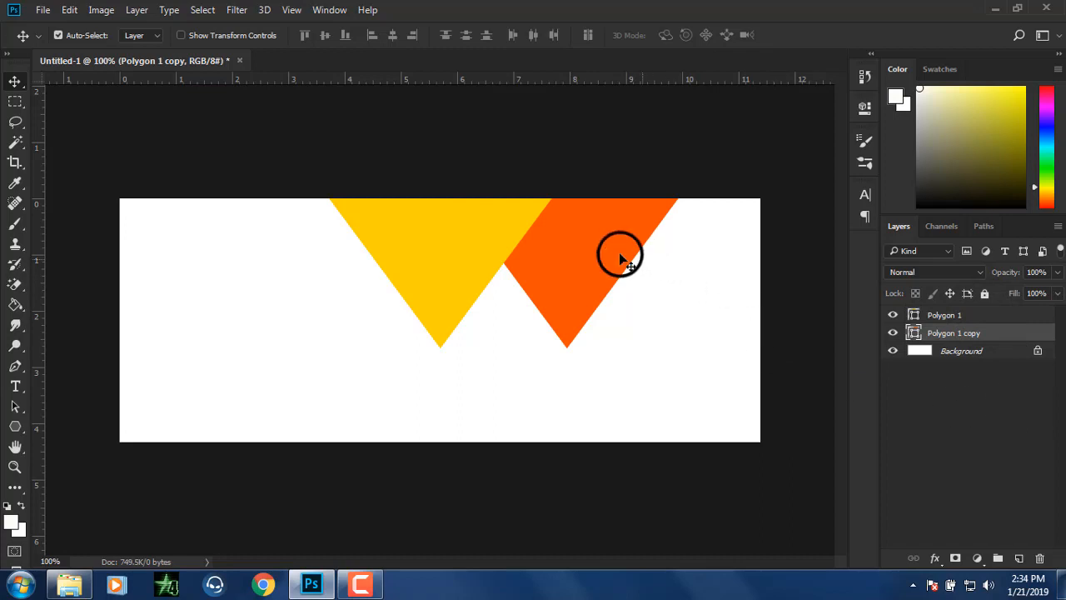
Step: Duplicate the orange triangle 1.889 in to the right and fill the copy with dark blue
{"action": "left_click_drag", "start_coordinate": [593, 248], "coordinate": [698, 258]}
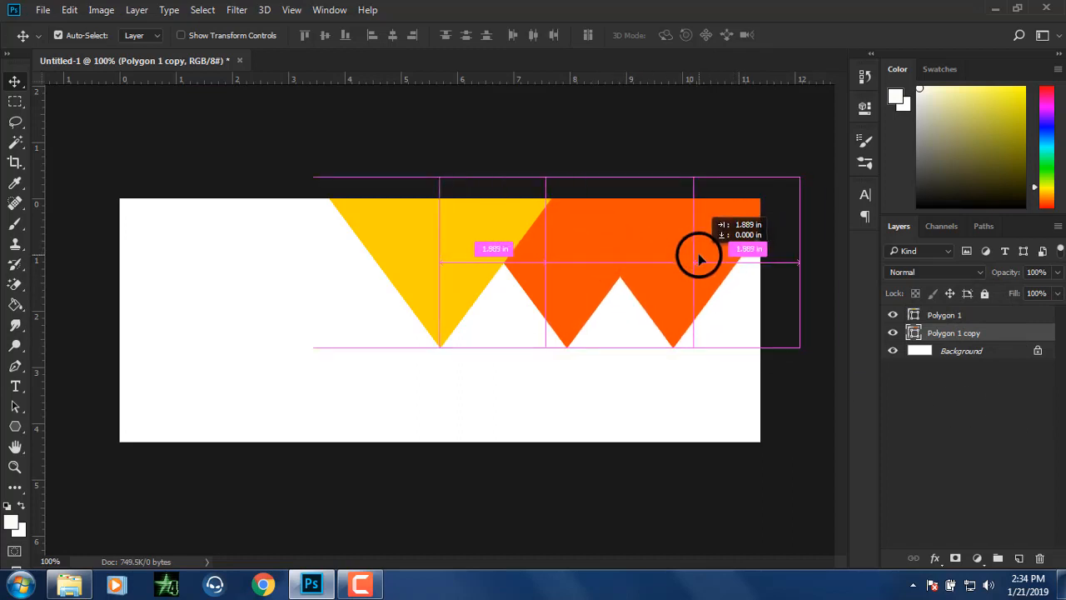
{"action": "left_click_drag", "start_coordinate": [700, 258], "coordinate": [701, 258]}
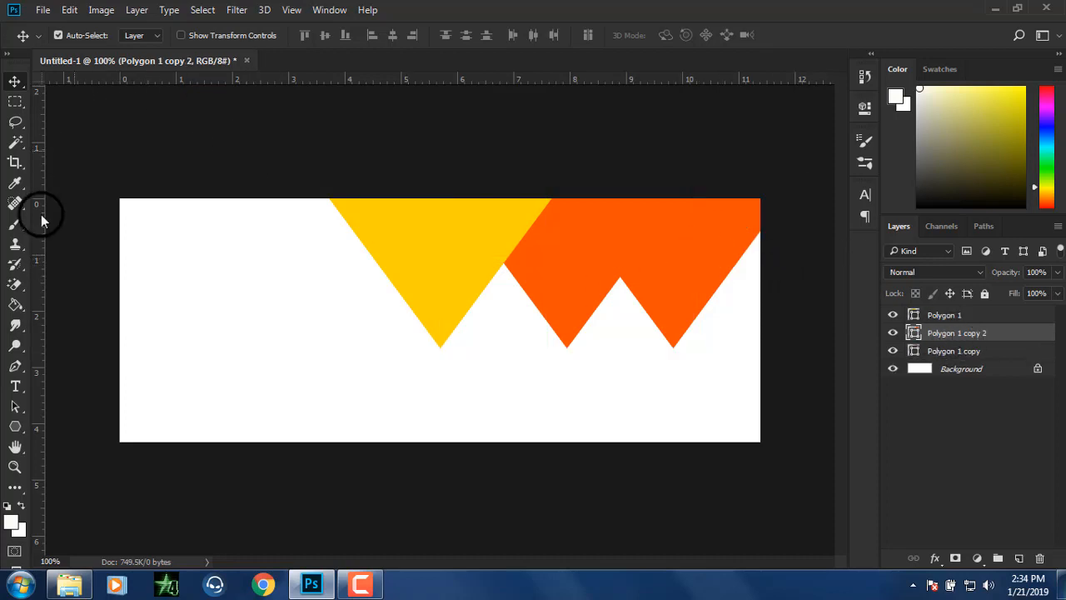
{"action": "left_click", "coordinate": [17, 426]}
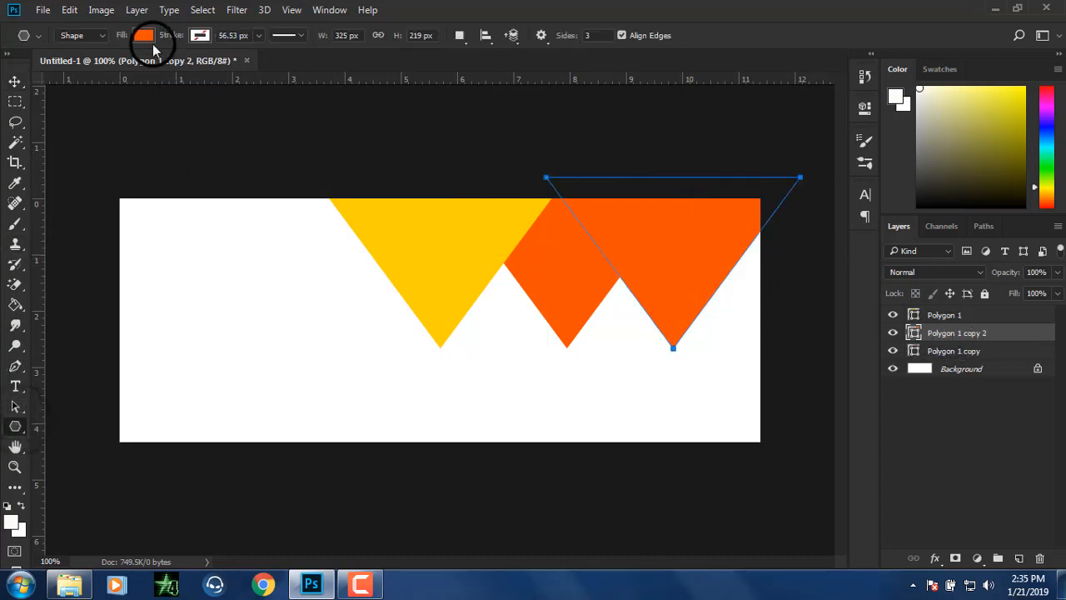
{"action": "left_click", "coordinate": [143, 35]}
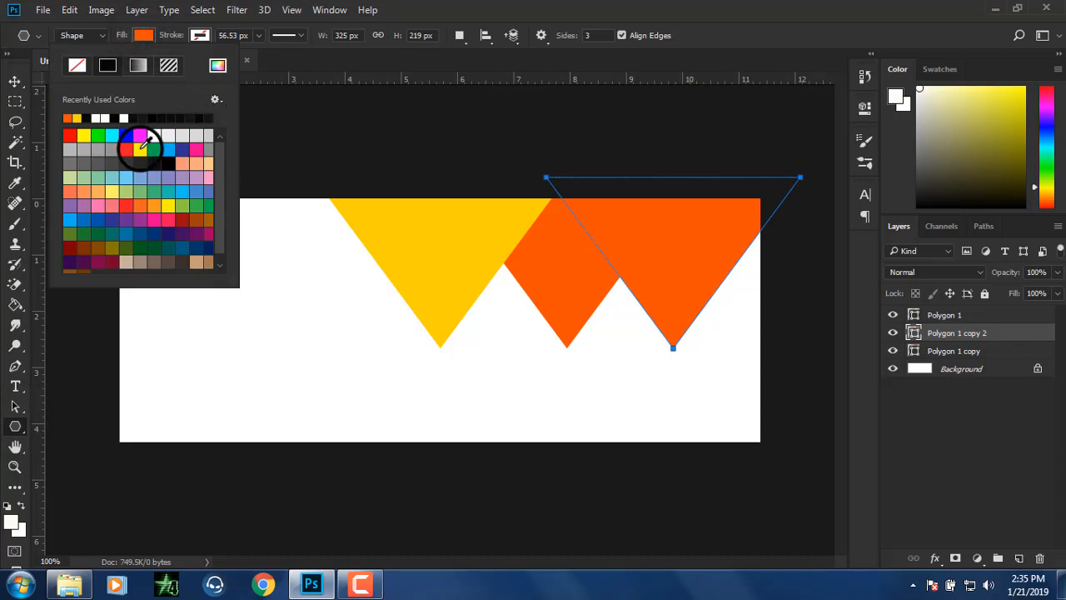
{"action": "left_click", "coordinate": [182, 149]}
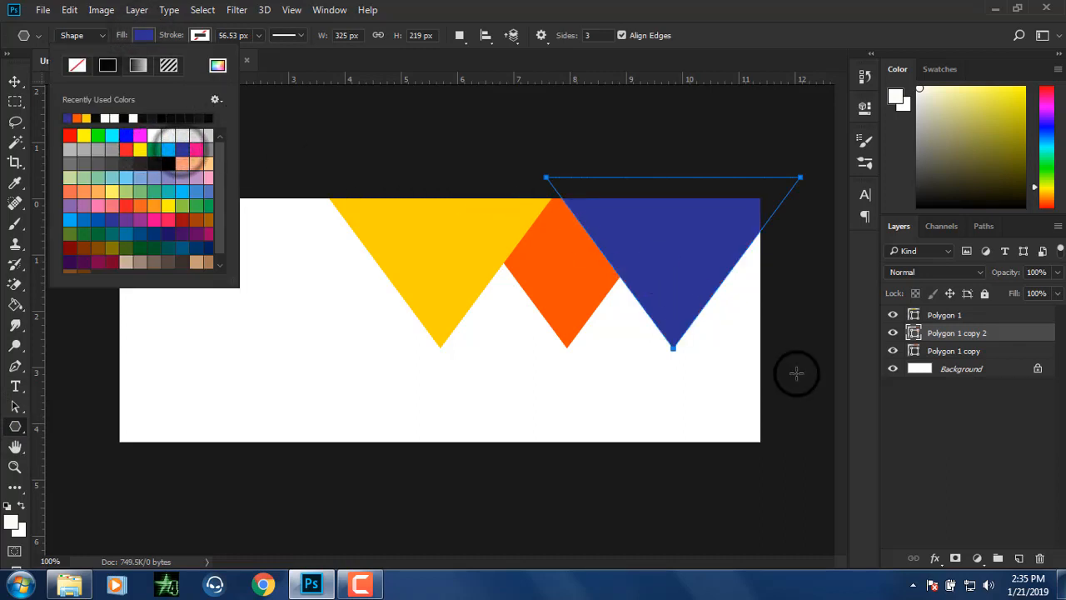
Step: Move the dark blue triangle's layer below the orange triangle's layer, Polygon 1 copy
{"action": "left_click", "coordinate": [954, 420]}
{"action": "left_click_drag", "start_coordinate": [966, 334], "coordinate": [971, 357]}
{"action": "left_click", "coordinate": [899, 408]}
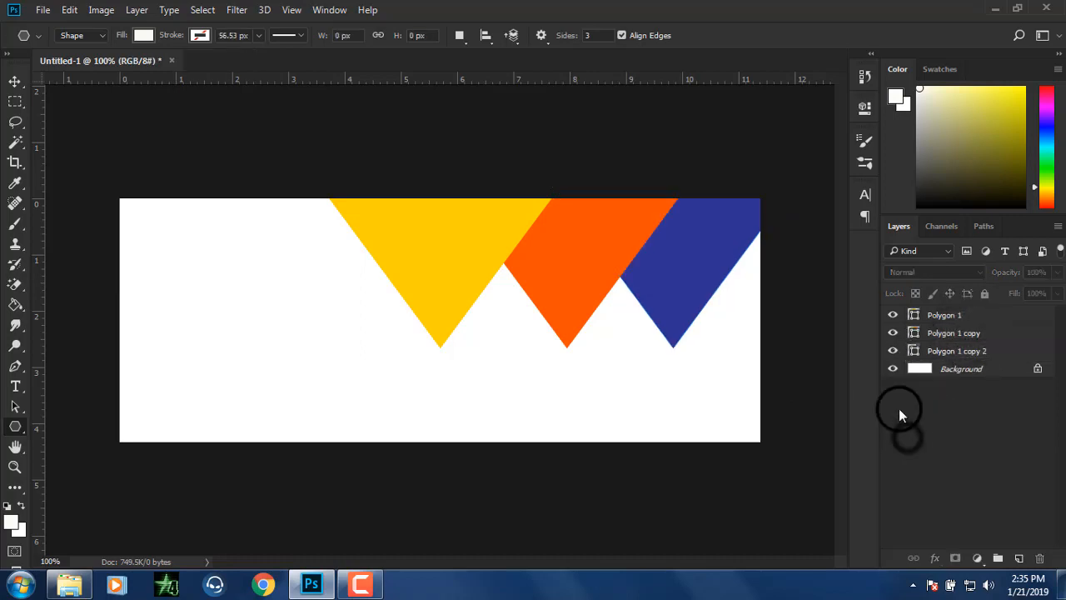
{"action": "left_click", "coordinate": [944, 333]}
{"action": "left_click", "coordinate": [947, 351], "text": "shift"}
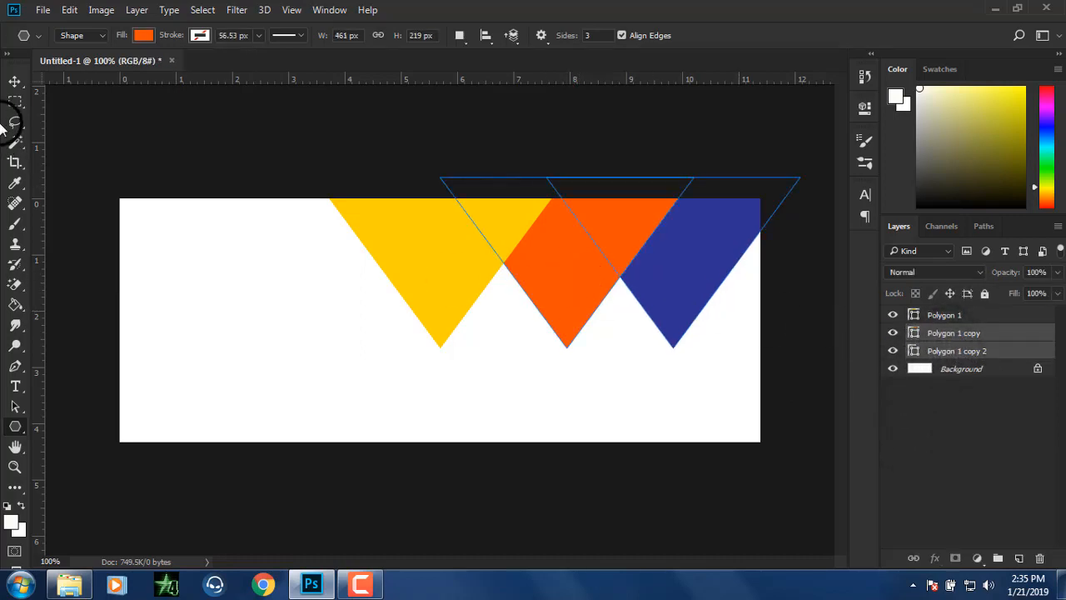
{"action": "left_click", "coordinate": [969, 459]}
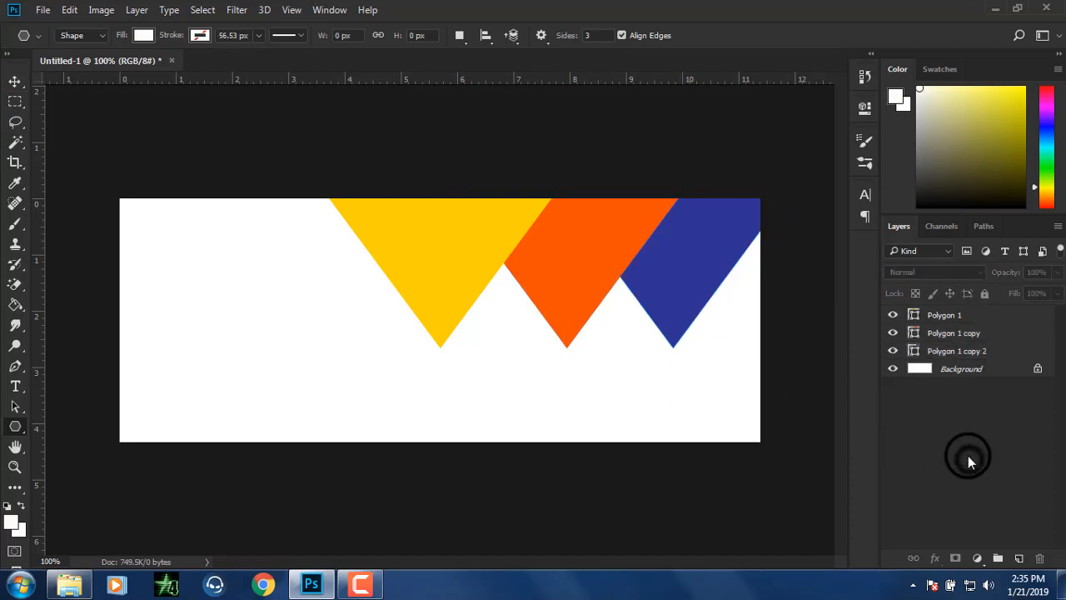
Step: Duplicate the dark blue triangle 6.403 in to the left so the copy overlaps the yellow triangle's left side
{"action": "left_click", "coordinate": [949, 351]}
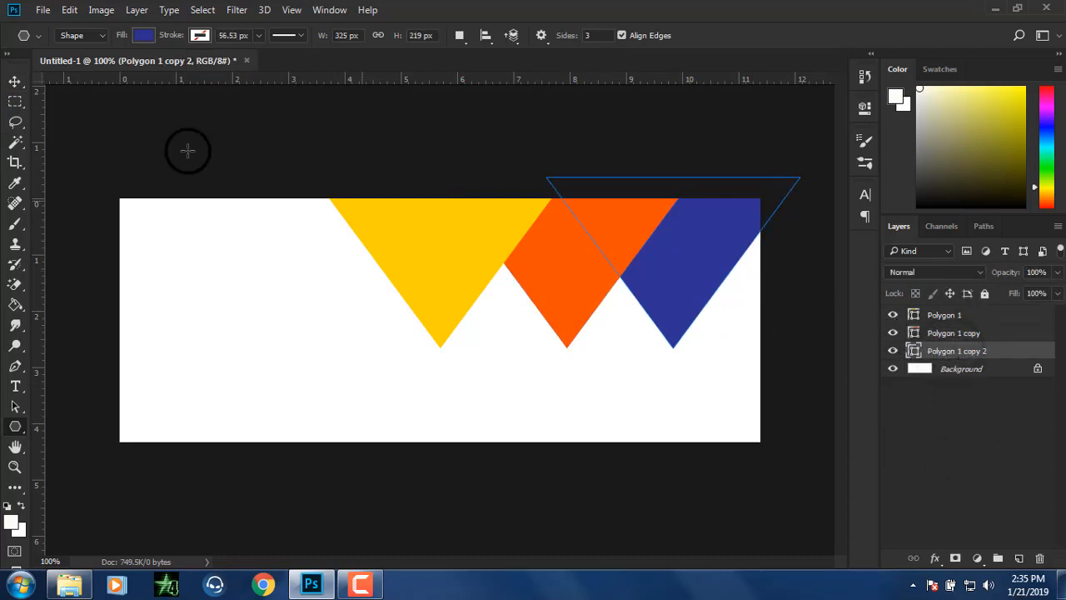
{"action": "left_click", "coordinate": [14, 84]}
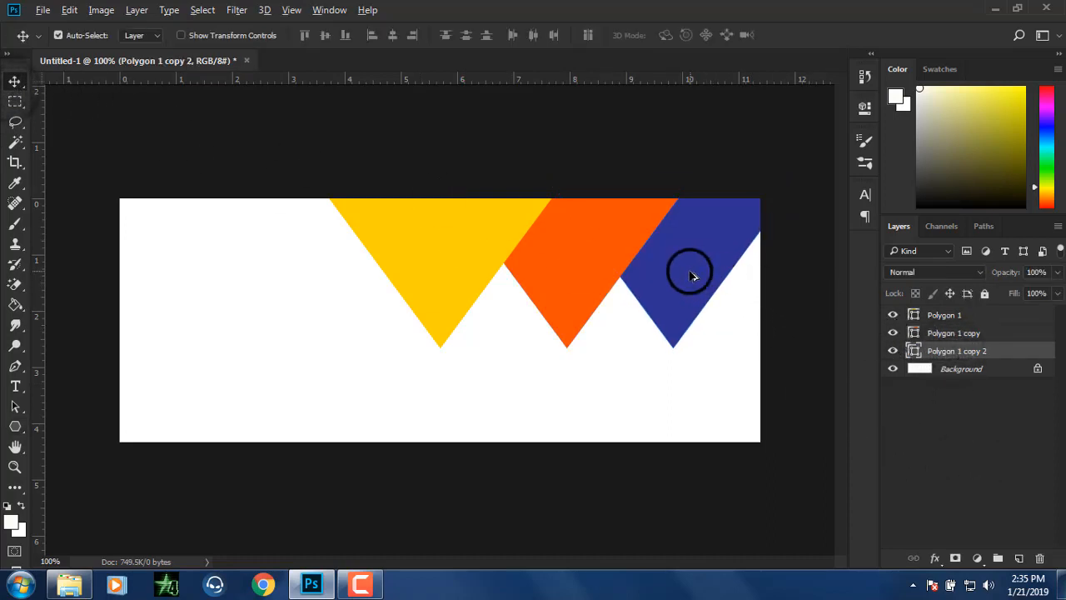
{"action": "left_click_drag", "start_coordinate": [688, 272], "coordinate": [334, 289]}
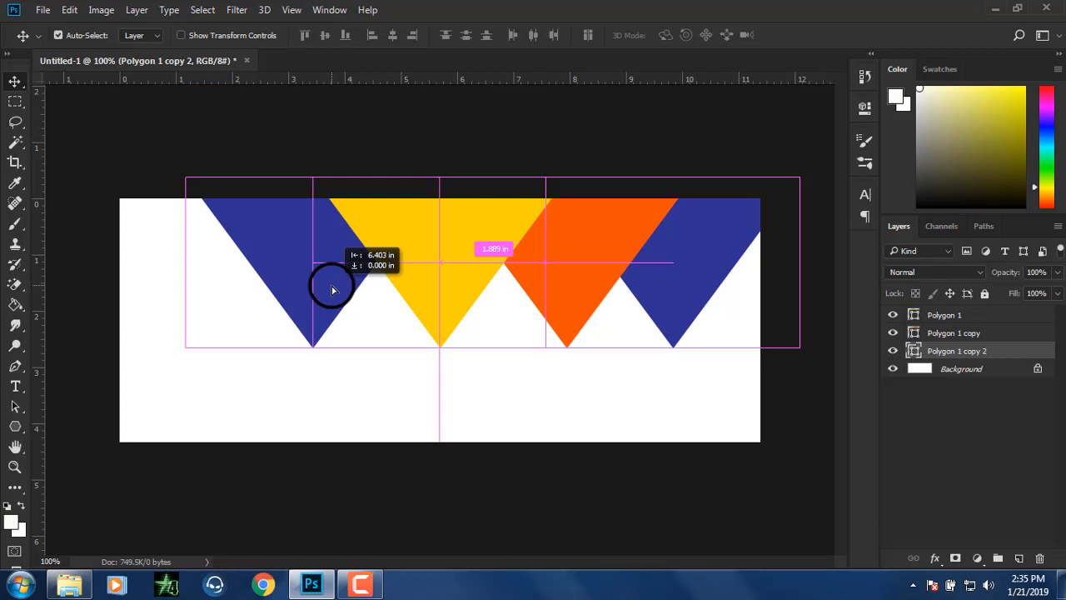
{"action": "left_click_drag", "start_coordinate": [332, 289], "coordinate": [332, 289]}
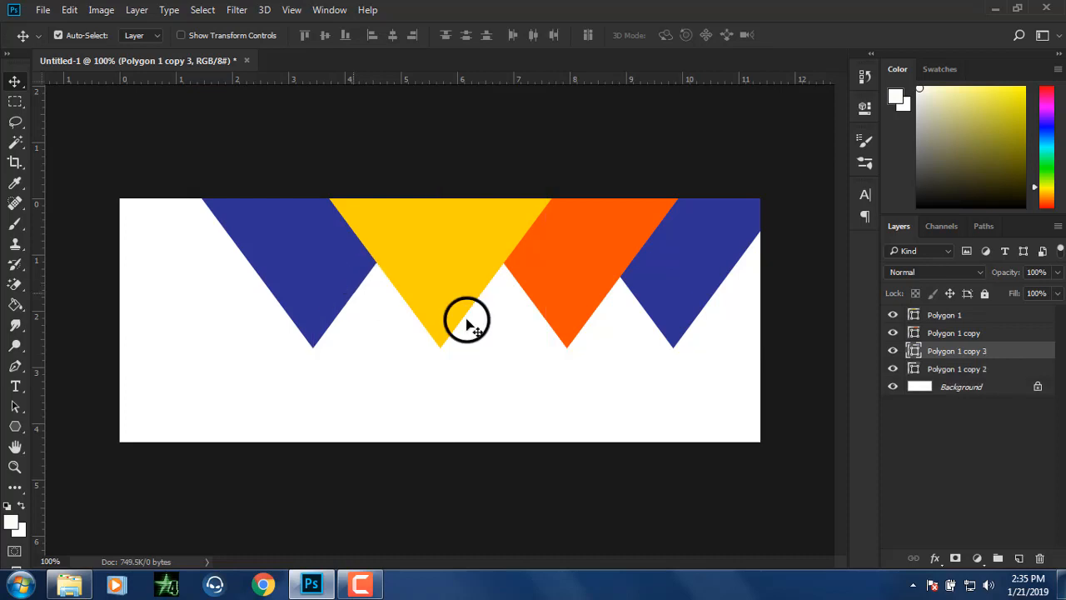
Step: Move the new blue copy's layer below Polygon 1 copy 2, directly above the Background
{"action": "right_click", "coordinate": [991, 358]}
{"action": "left_click", "coordinate": [1011, 350]}
{"action": "left_click_drag", "start_coordinate": [1011, 349], "coordinate": [1002, 383]}
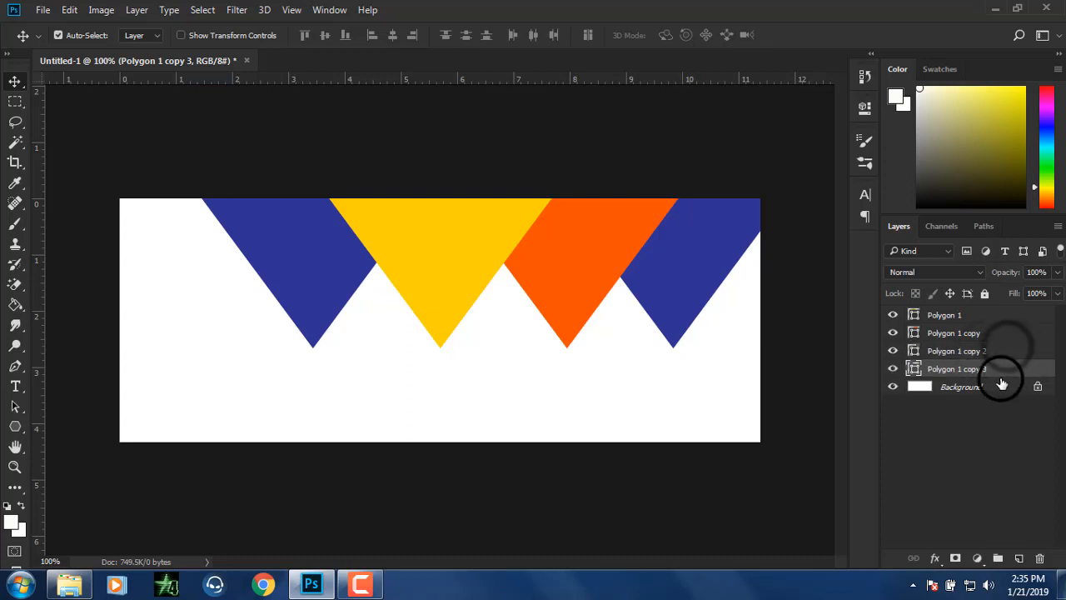
{"action": "right_click", "coordinate": [999, 369]}
{"action": "left_click", "coordinate": [1005, 368]}
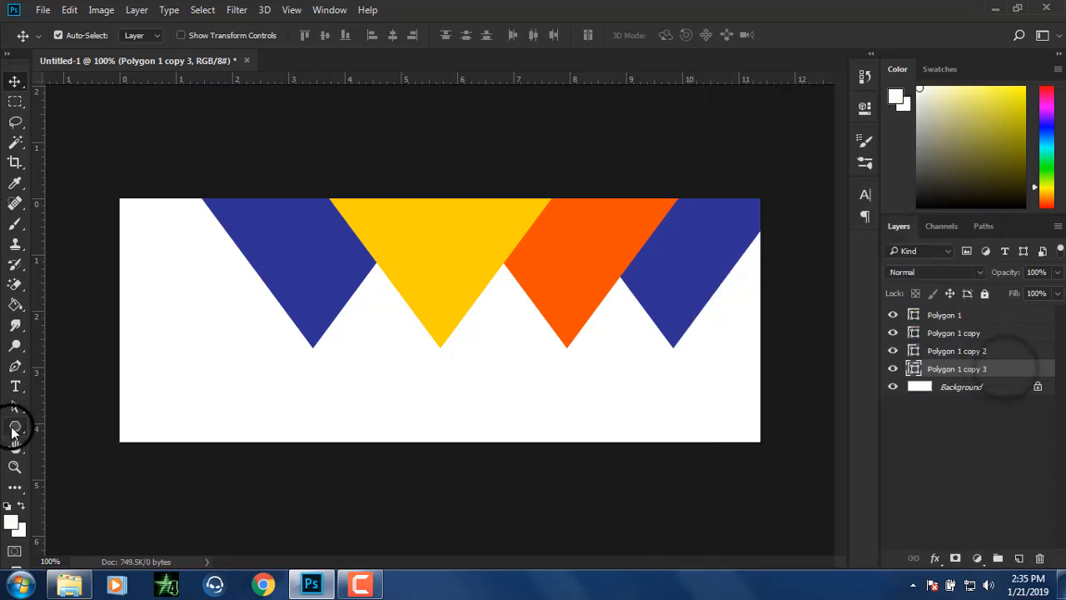
Step: Fill the blue triangle left of the yellow one with light salmon
{"action": "left_click", "coordinate": [14, 427]}
{"action": "left_click", "coordinate": [143, 35]}
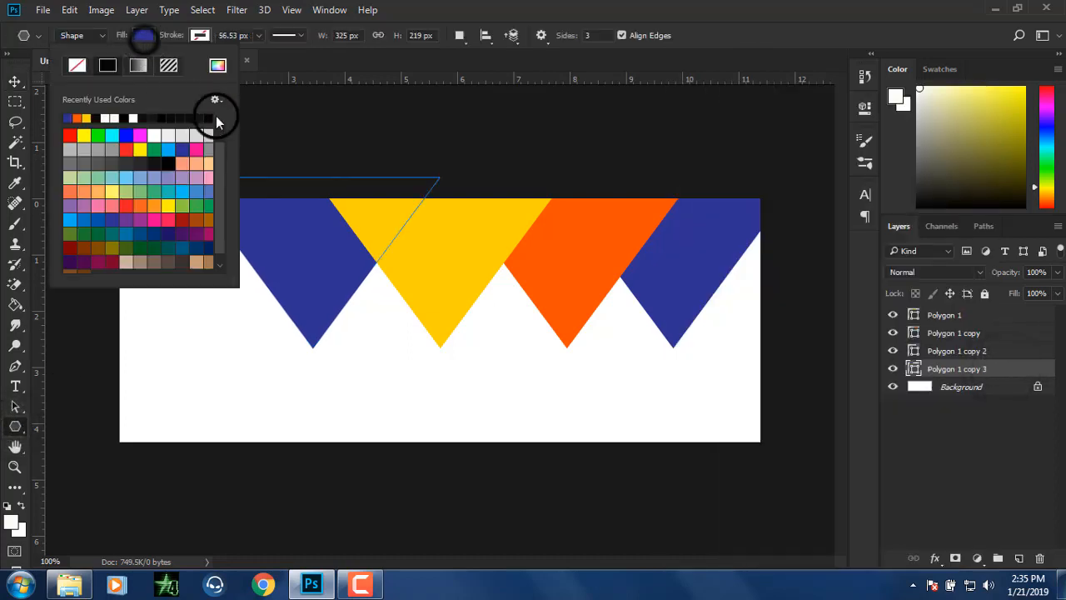
{"action": "left_click", "coordinate": [185, 166]}
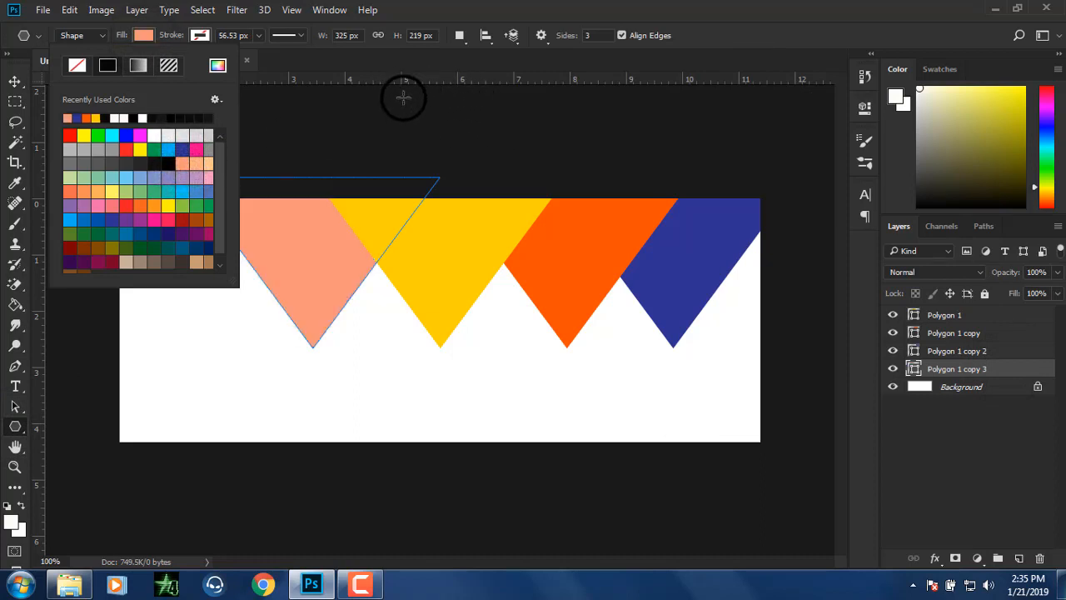
{"action": "left_click", "coordinate": [920, 447]}
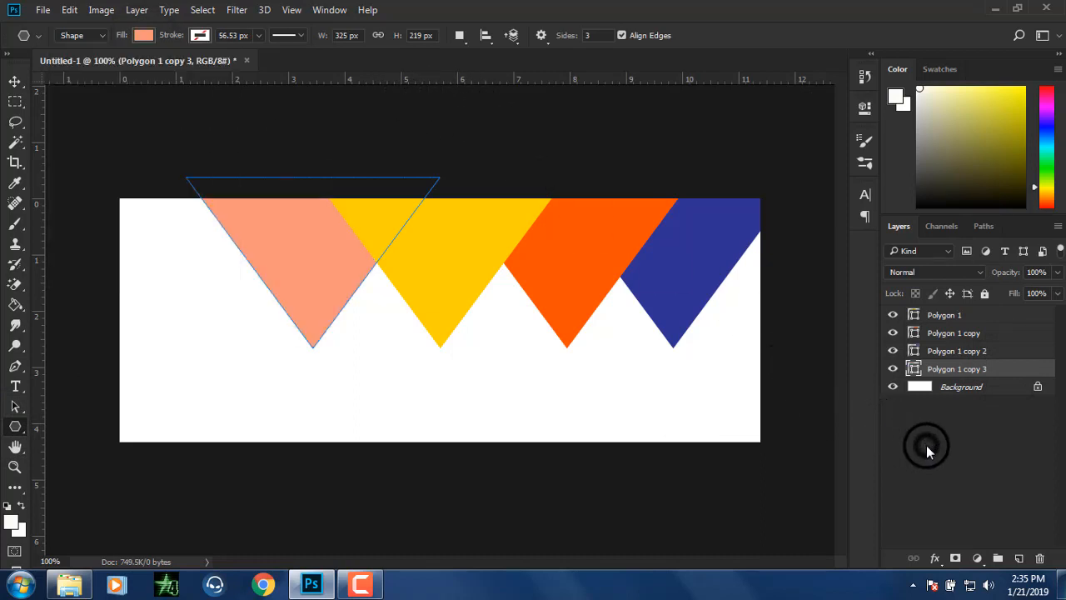
Step: Duplicate the salmon triangle 1.889 in to the left, over the canvas's left edge
{"action": "left_click", "coordinate": [13, 84]}
{"action": "left_click", "coordinate": [321, 269]}
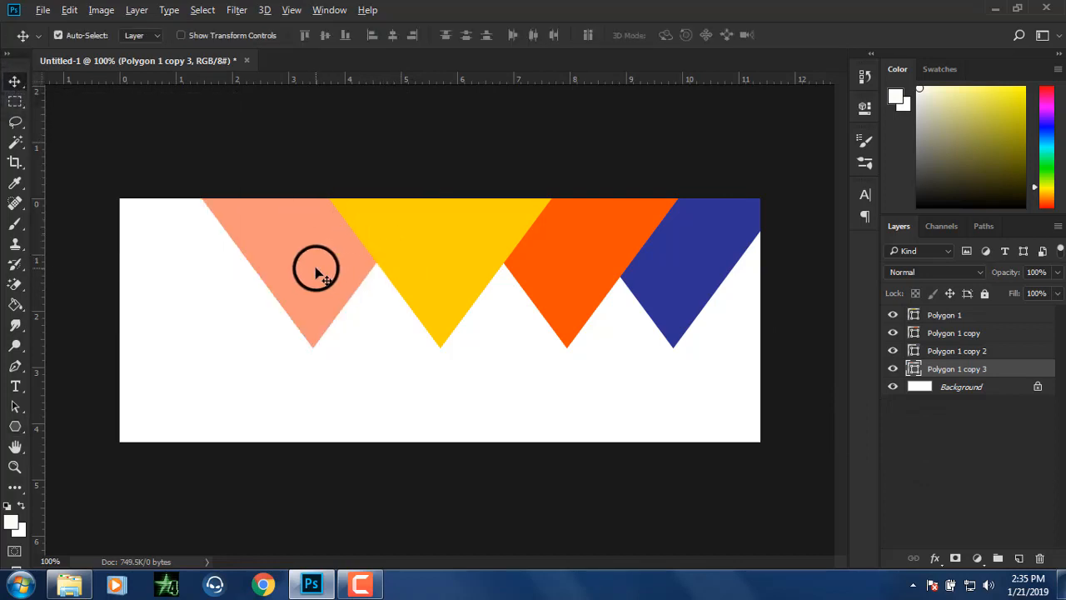
{"action": "left_click_drag", "start_coordinate": [315, 270], "coordinate": [212, 271]}
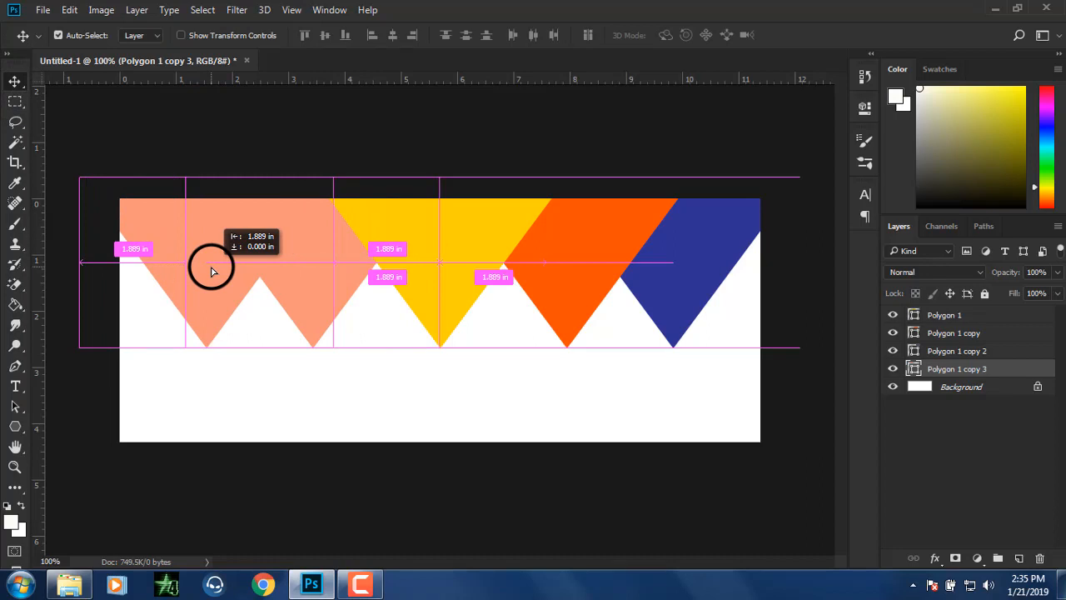
{"action": "left_click_drag", "start_coordinate": [212, 271], "coordinate": [212, 271]}
{"action": "key", "text": "ctrl+j"}
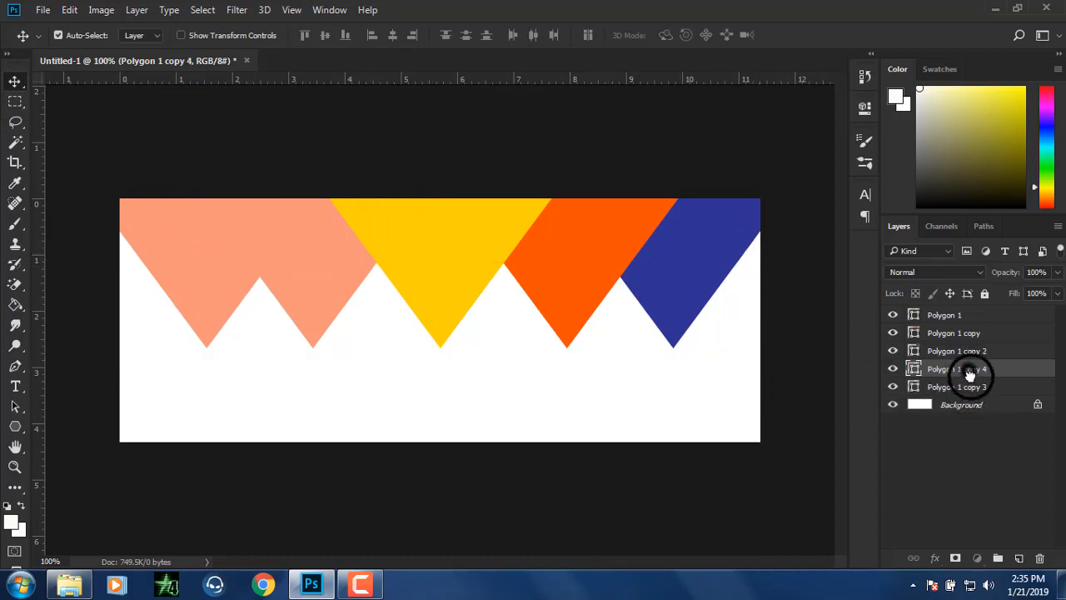
Step: Move the leftmost triangle's layer below Polygon 1 copy 3 and fill the triangle with red
{"action": "left_click_drag", "start_coordinate": [969, 374], "coordinate": [973, 391]}
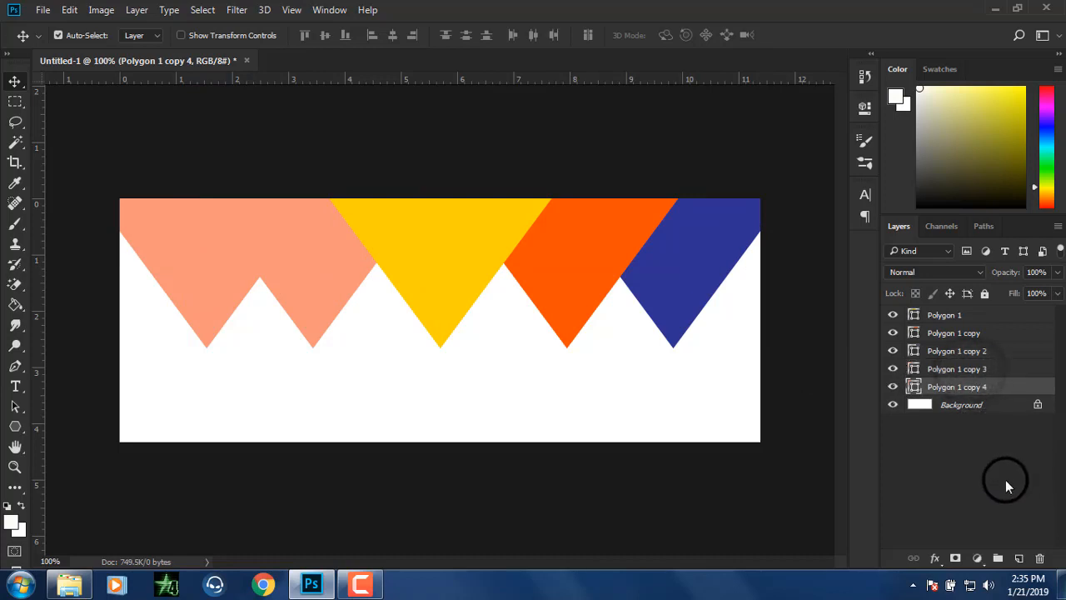
{"action": "left_click", "coordinate": [15, 425]}
{"action": "left_click", "coordinate": [143, 35]}
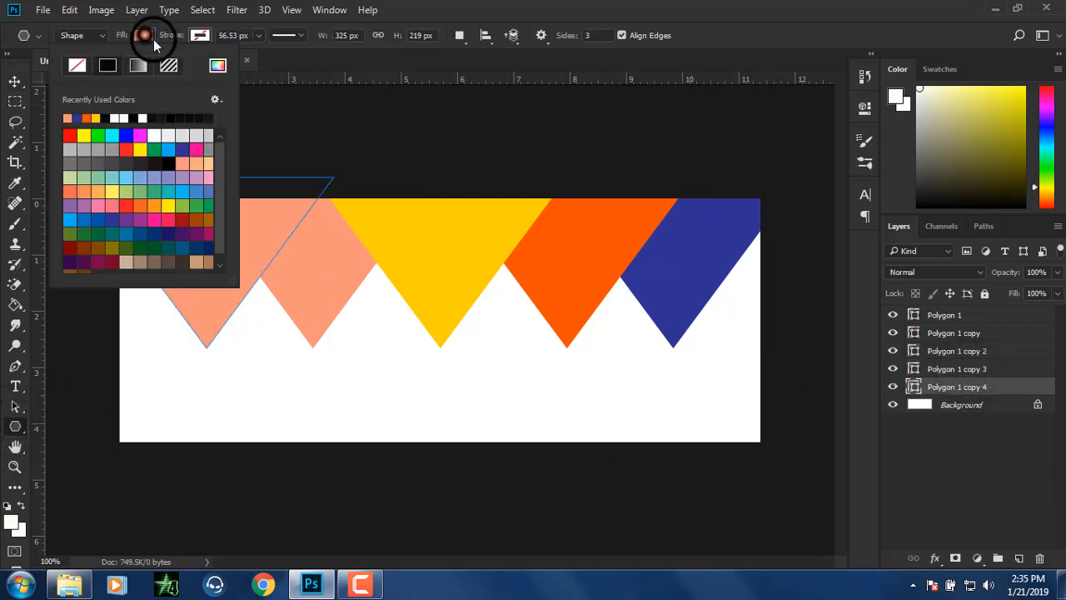
{"action": "left_click", "coordinate": [132, 148]}
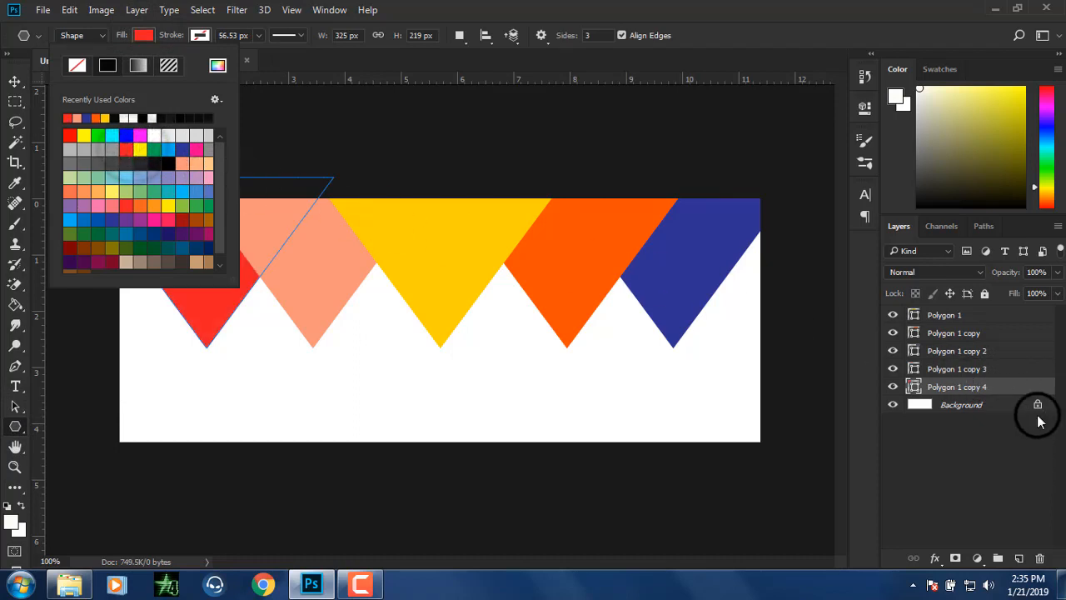
Step: Widen the yellow center triangle evenly on both sides to about 151% of its width
{"action": "left_click", "coordinate": [1027, 446]}
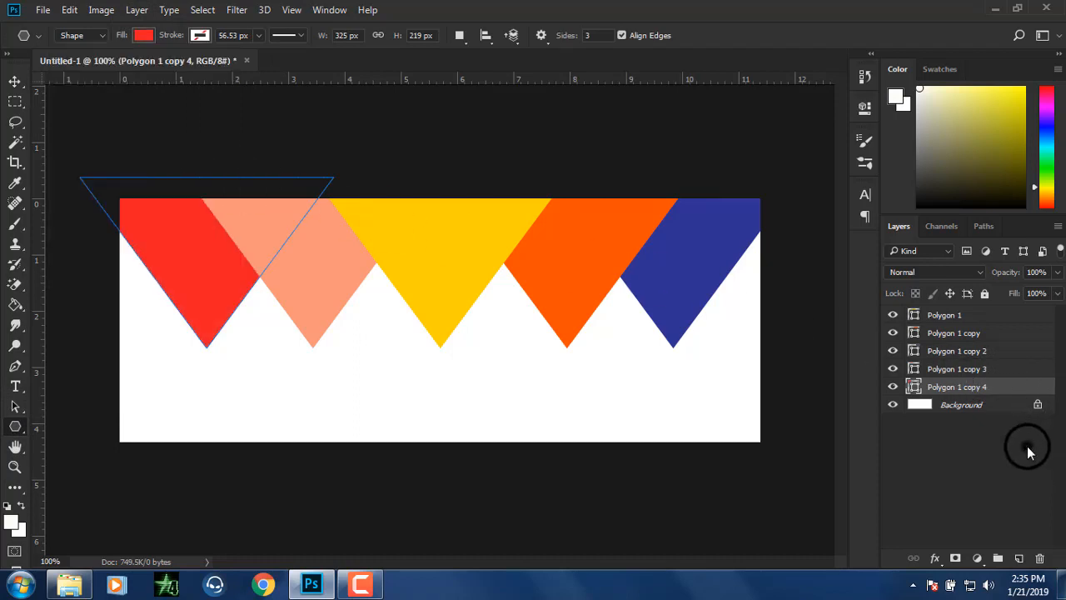
{"action": "left_click", "coordinate": [14, 83]}
{"action": "left_click", "coordinate": [472, 374]}
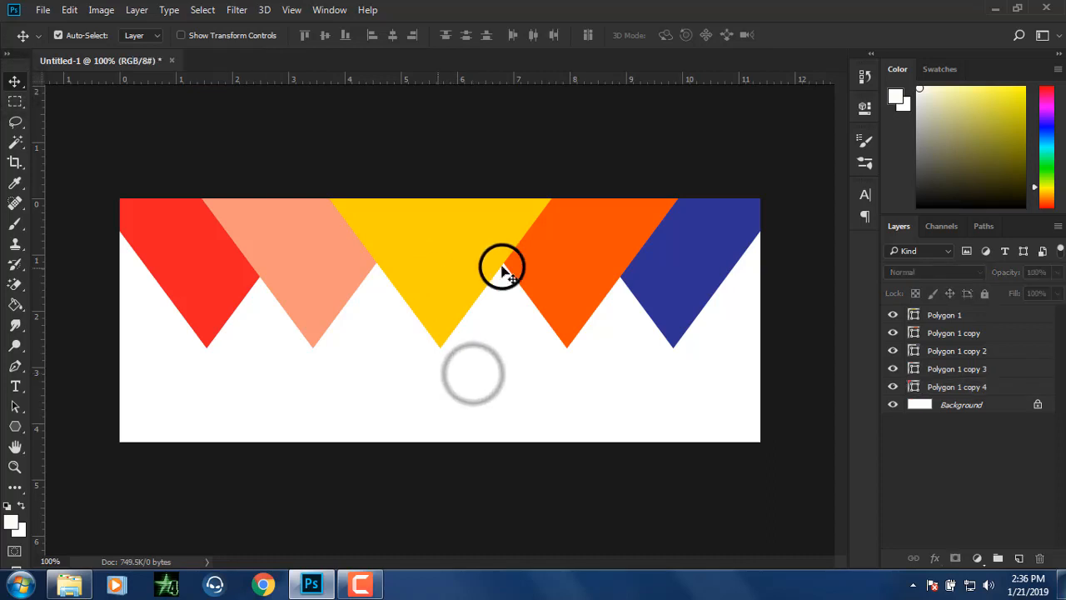
{"action": "left_click", "coordinate": [957, 333]}
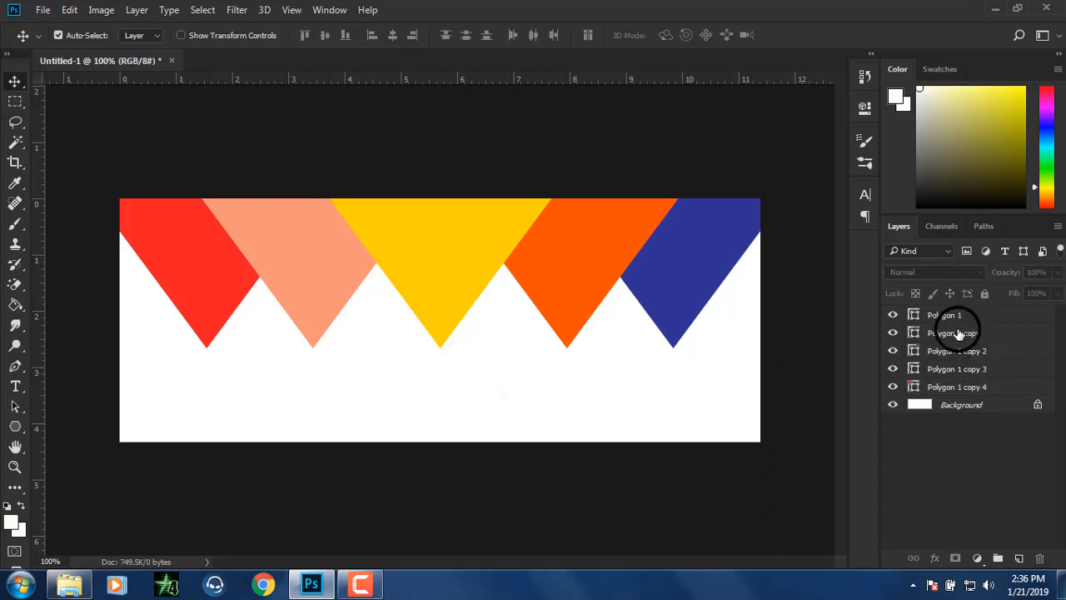
{"action": "left_click", "coordinate": [214, 33]}
{"action": "left_click_drag", "start_coordinate": [563, 263], "coordinate": [632, 286]}
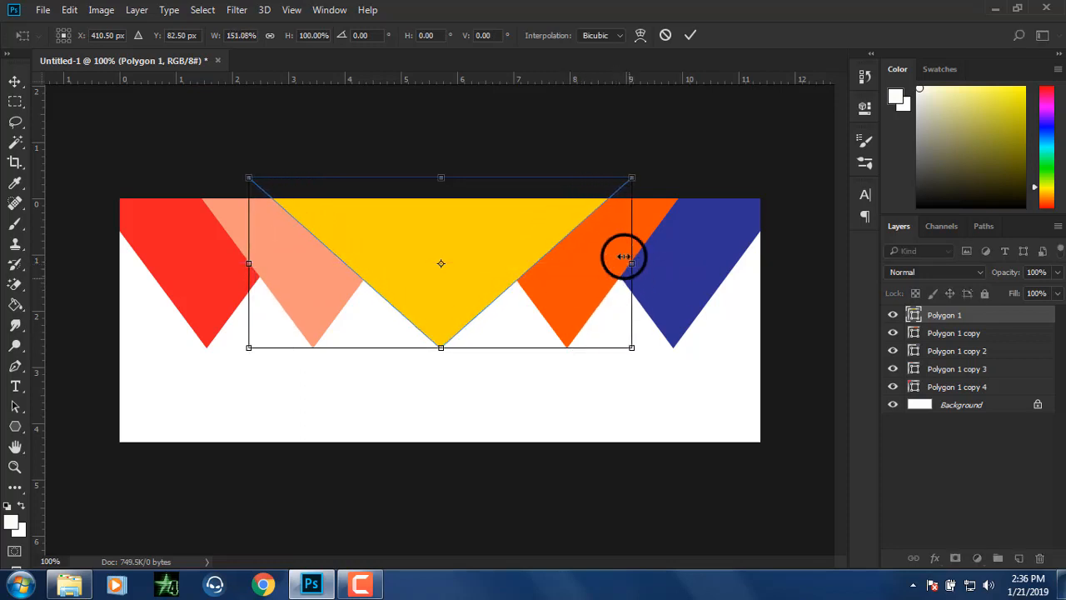
{"action": "left_click", "coordinate": [687, 39]}
{"action": "left_click", "coordinate": [213, 35]}
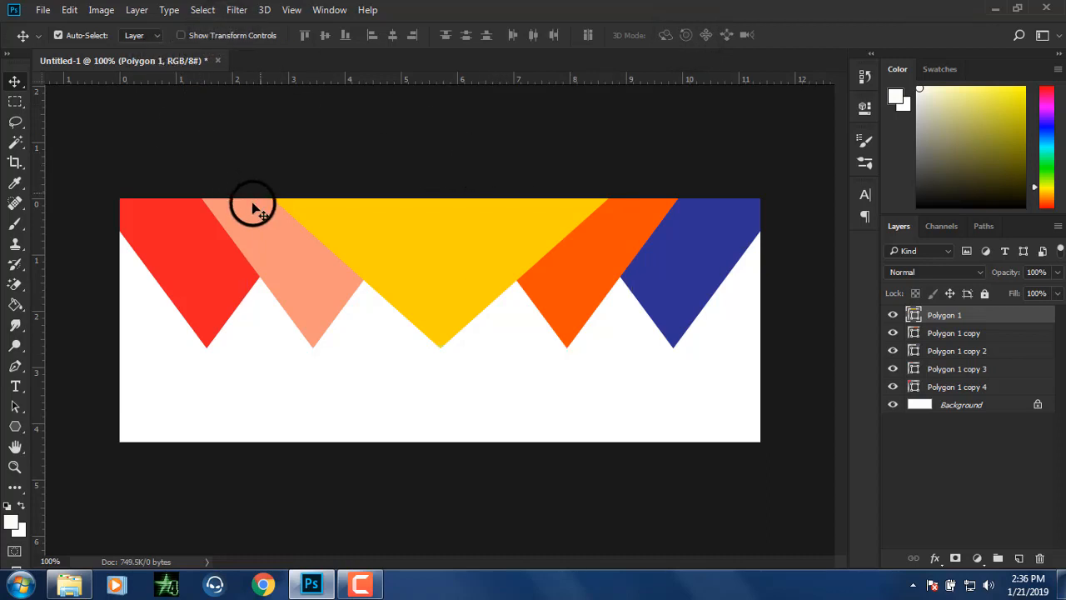
Step: Rasterize all five polygon layers, from Polygon 1 through Polygon 1 copy 4
{"action": "left_click", "coordinate": [979, 335]}
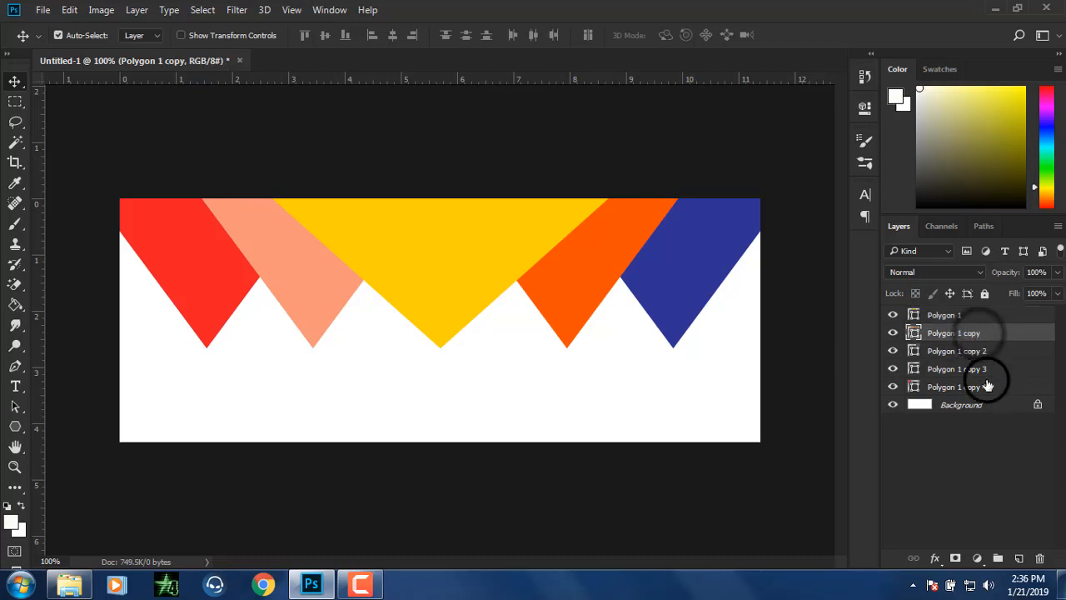
{"action": "left_click", "coordinate": [892, 333]}
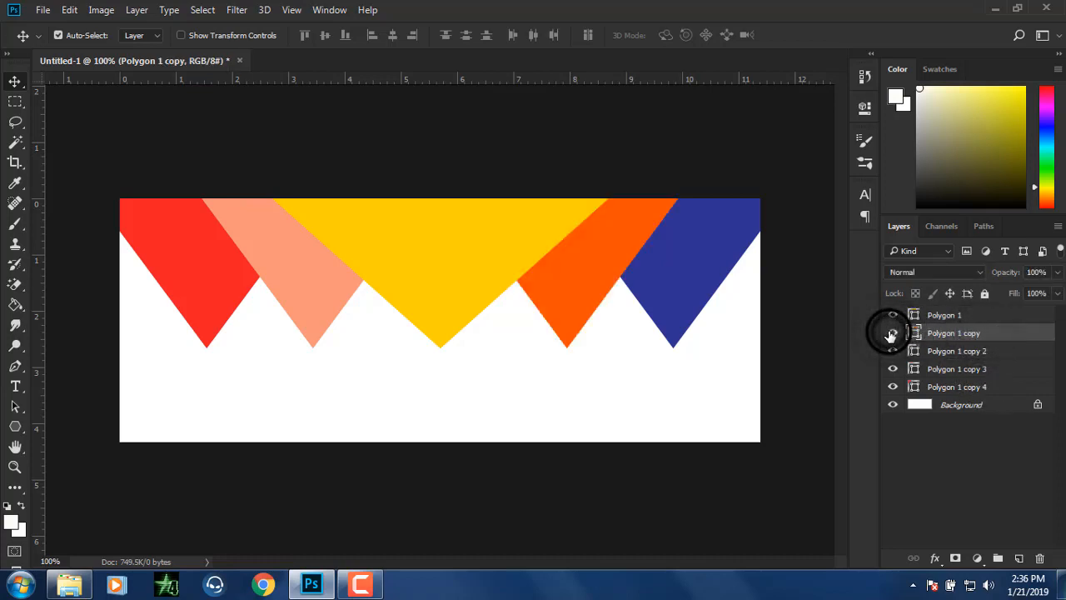
{"action": "left_click", "coordinate": [933, 391]}
{"action": "left_click", "coordinate": [893, 386]}
{"action": "left_click", "coordinate": [893, 386]}
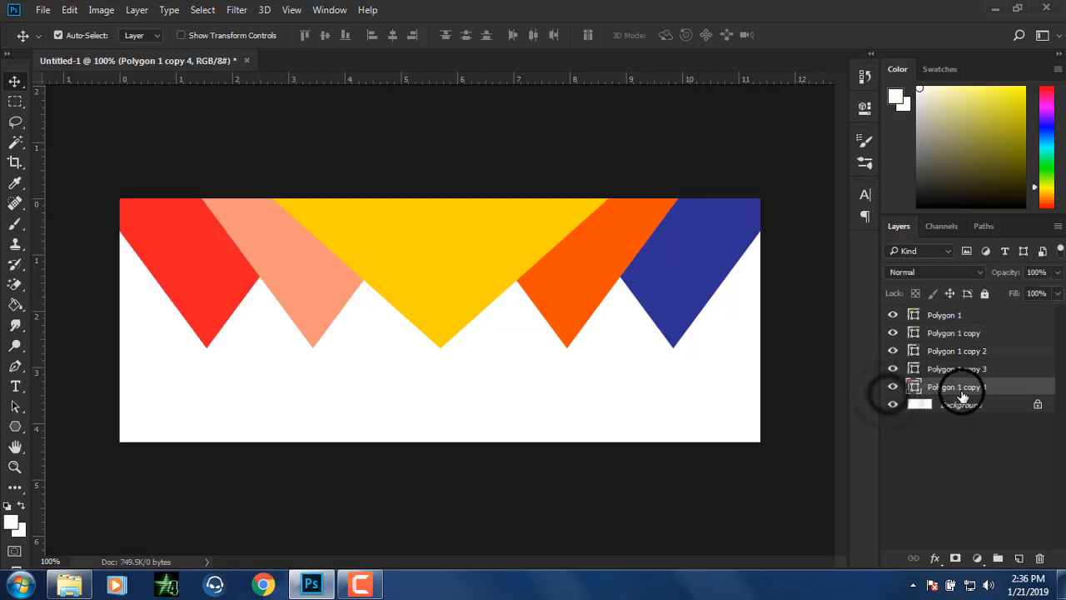
{"action": "left_click", "coordinate": [955, 317], "text": "shift"}
{"action": "right_click", "coordinate": [951, 324]}
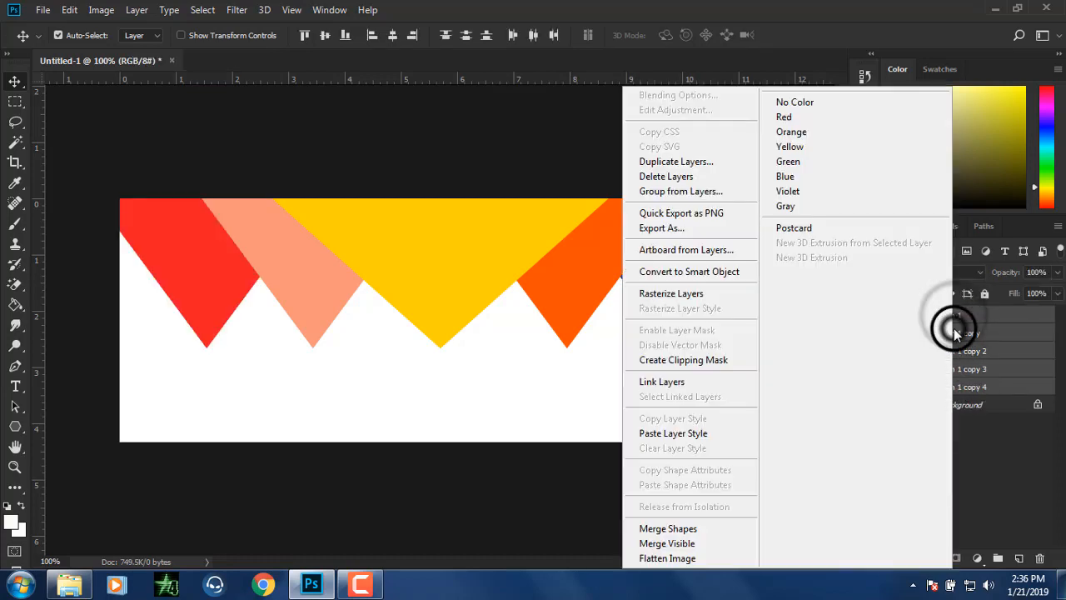
{"action": "left_click", "coordinate": [700, 308]}
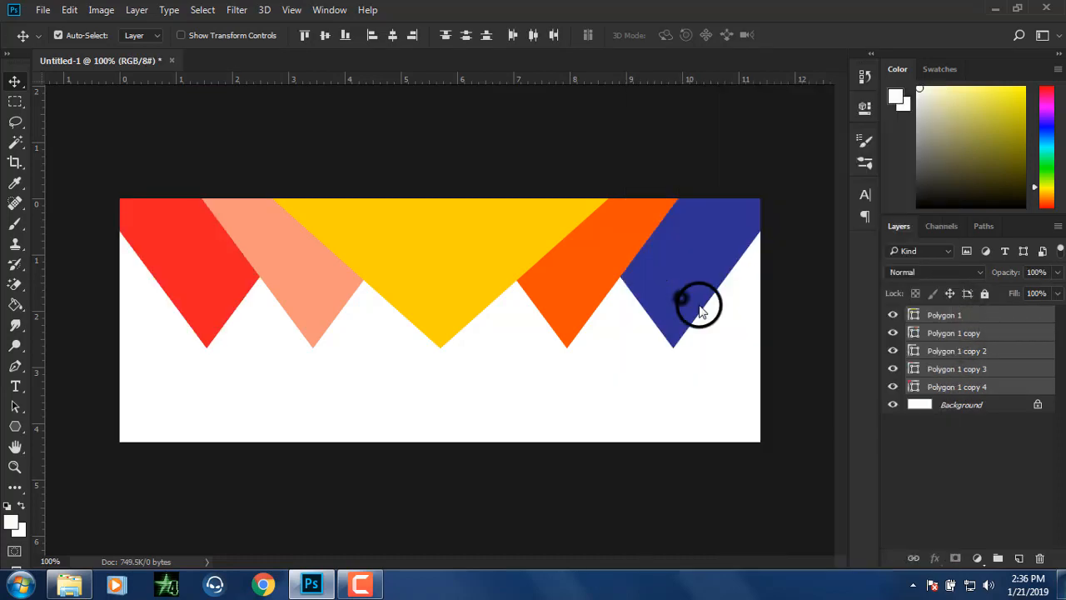
{"action": "left_click", "coordinate": [953, 383]}
{"action": "left_click", "coordinate": [975, 431]}
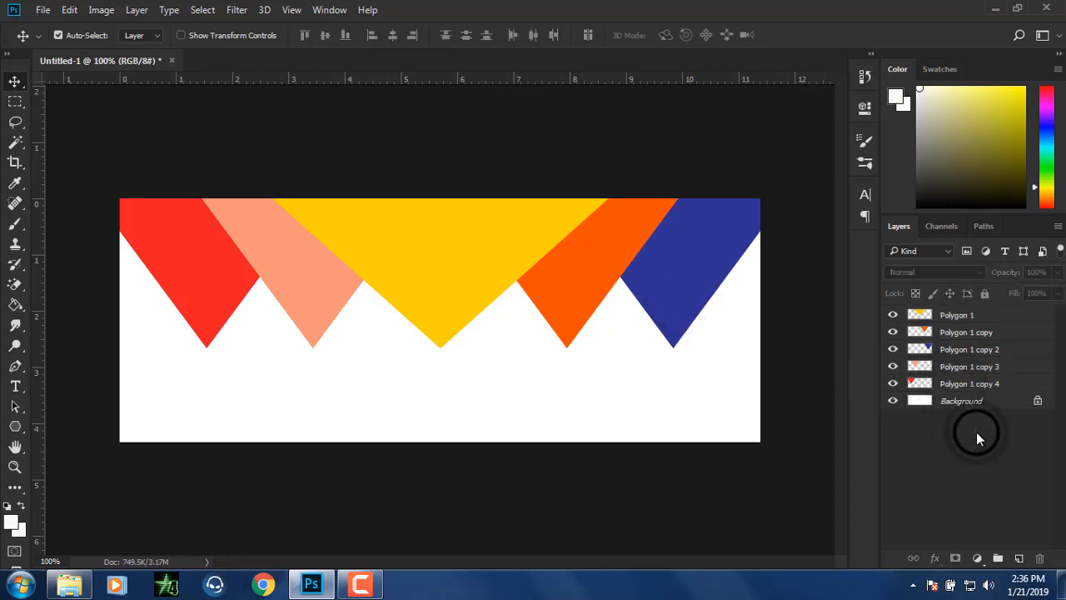
Step: Place a horizontal guide at about 3.5 in and stretch the red triangle's tip down to it, about 131.5% height
{"action": "left_click", "coordinate": [981, 384]}
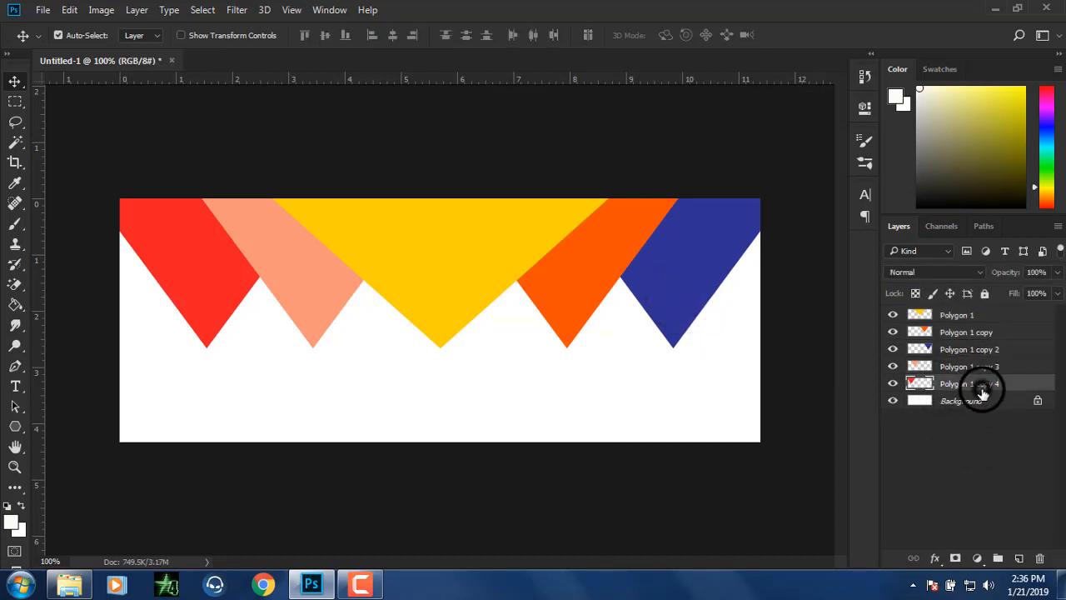
{"action": "left_click_drag", "start_coordinate": [470, 80], "coordinate": [544, 402]}
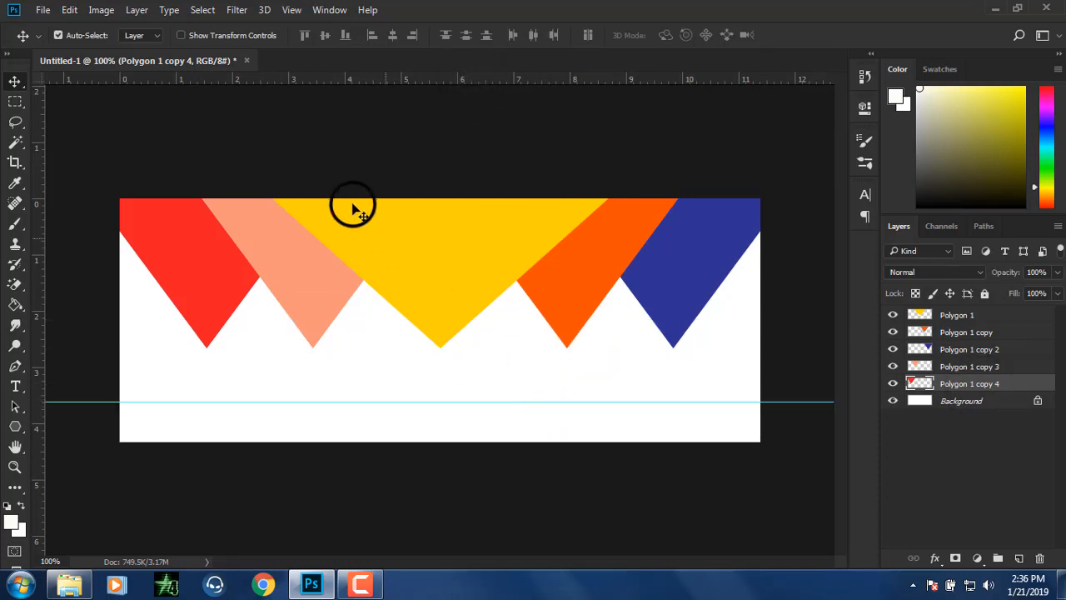
{"action": "left_click", "coordinate": [249, 37]}
{"action": "left_click_drag", "start_coordinate": [208, 348], "coordinate": [209, 400]}
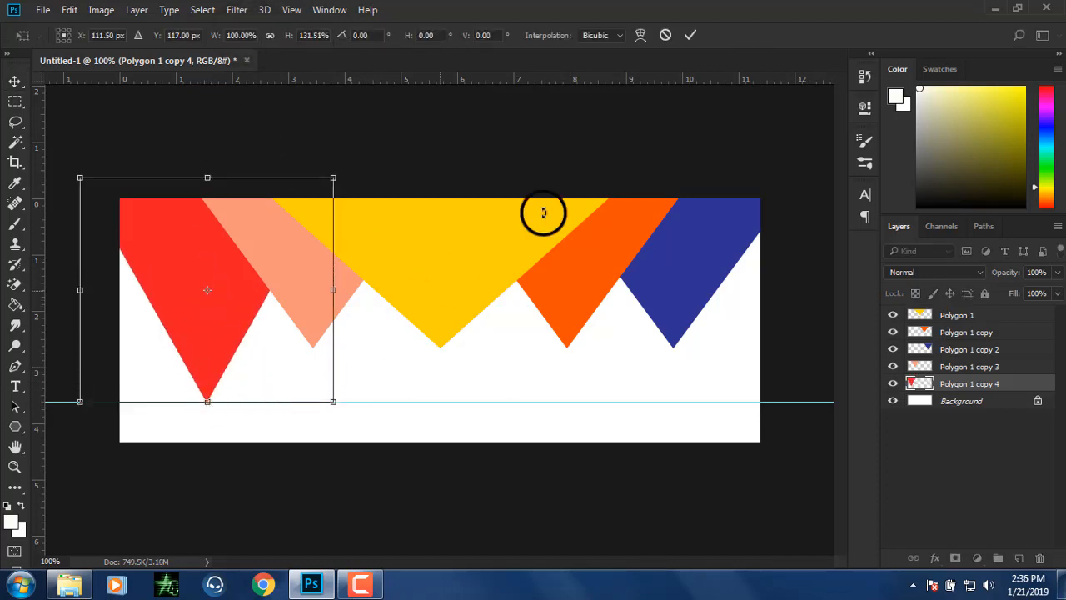
{"action": "left_click", "coordinate": [688, 35]}
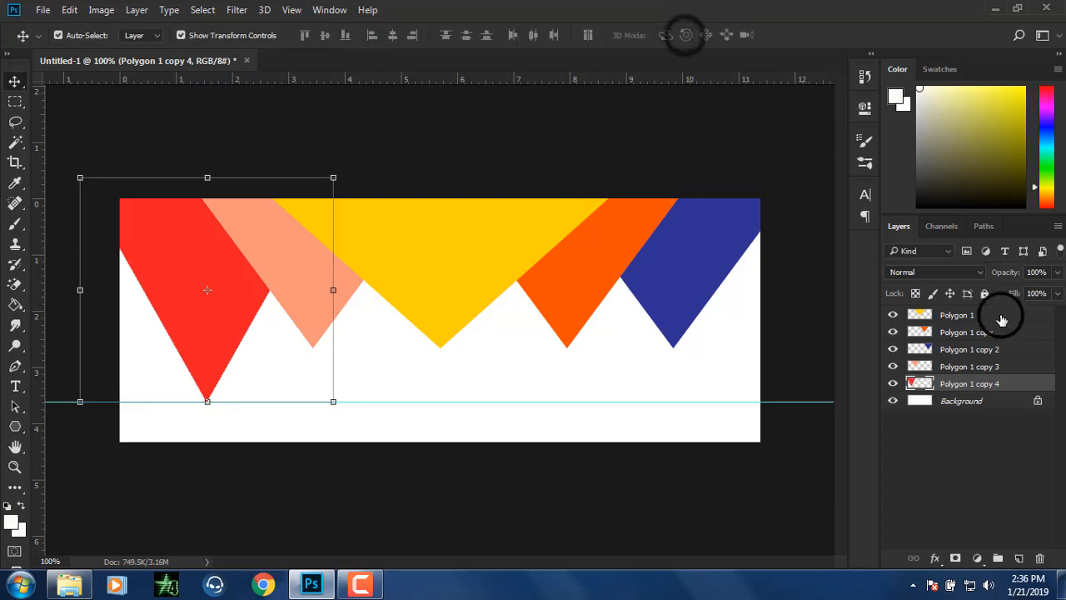
Step: Stretch the blue triangle's tip down to the existing horizontal guide, to about 131.5% height
{"action": "left_click", "coordinate": [964, 332]}
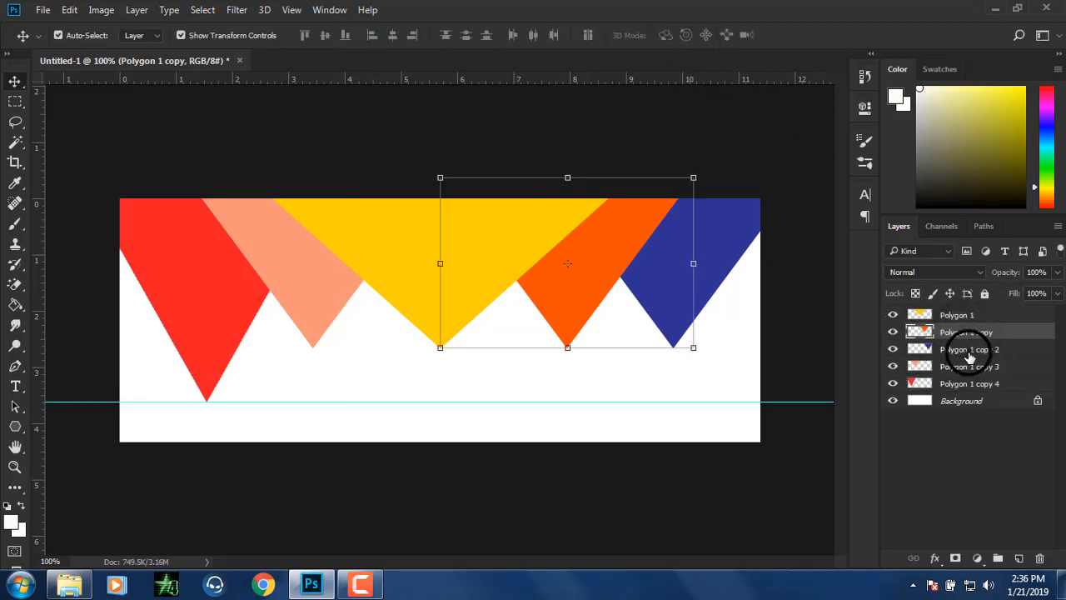
{"action": "left_click", "coordinate": [916, 350]}
{"action": "left_click_drag", "start_coordinate": [675, 349], "coordinate": [675, 401]}
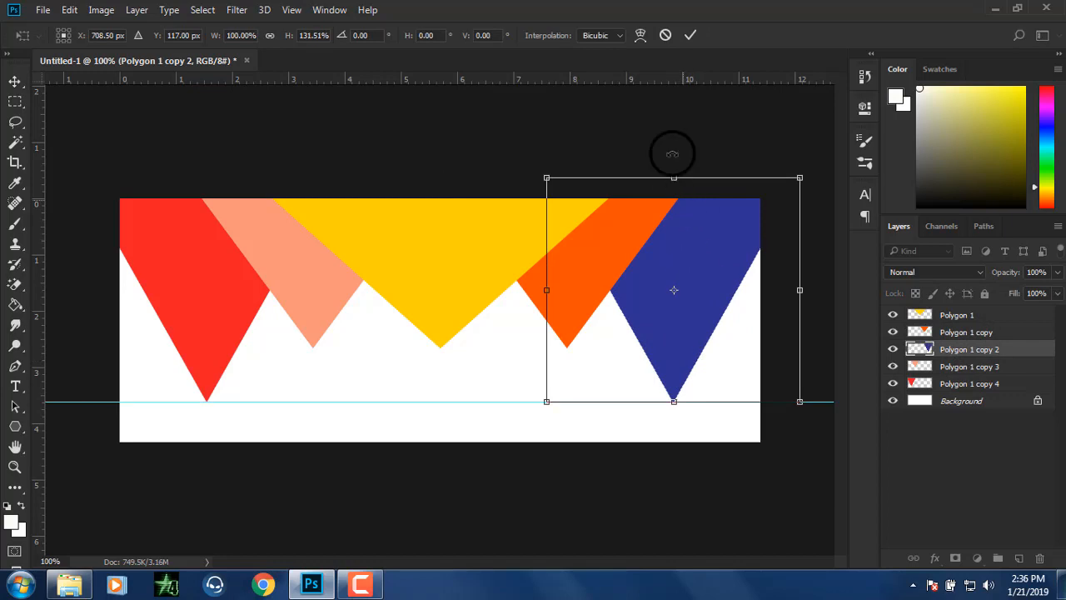
{"action": "left_click", "coordinate": [690, 35]}
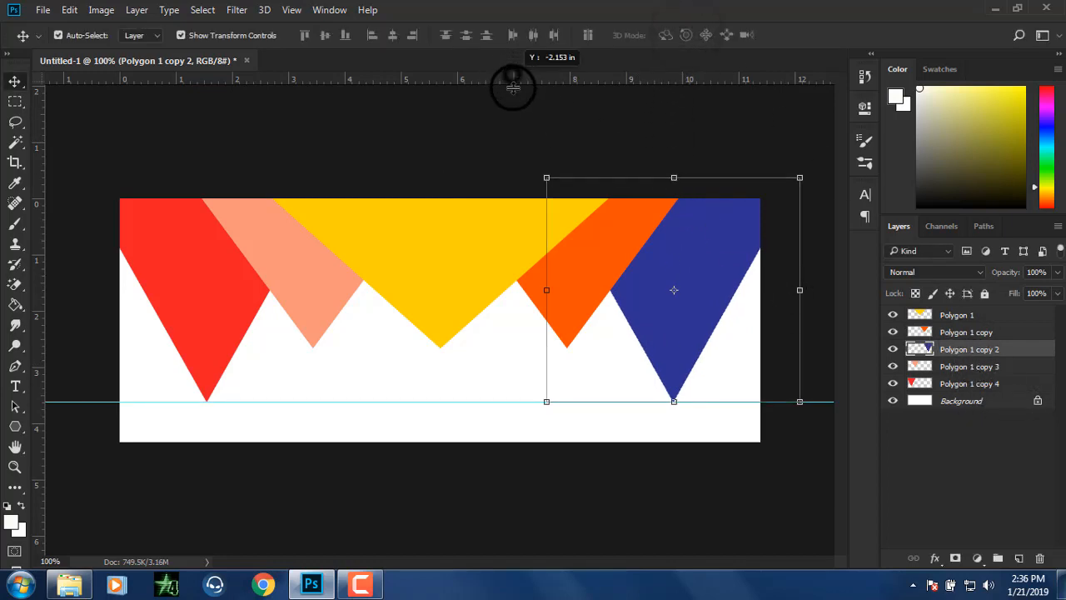
Step: Add a horizontal guide at about 3 in and stretch the orange triangle's tip down to it, about 115% height
{"action": "left_click_drag", "start_coordinate": [512, 86], "coordinate": [516, 373]}
{"action": "left_click", "coordinate": [968, 331]}
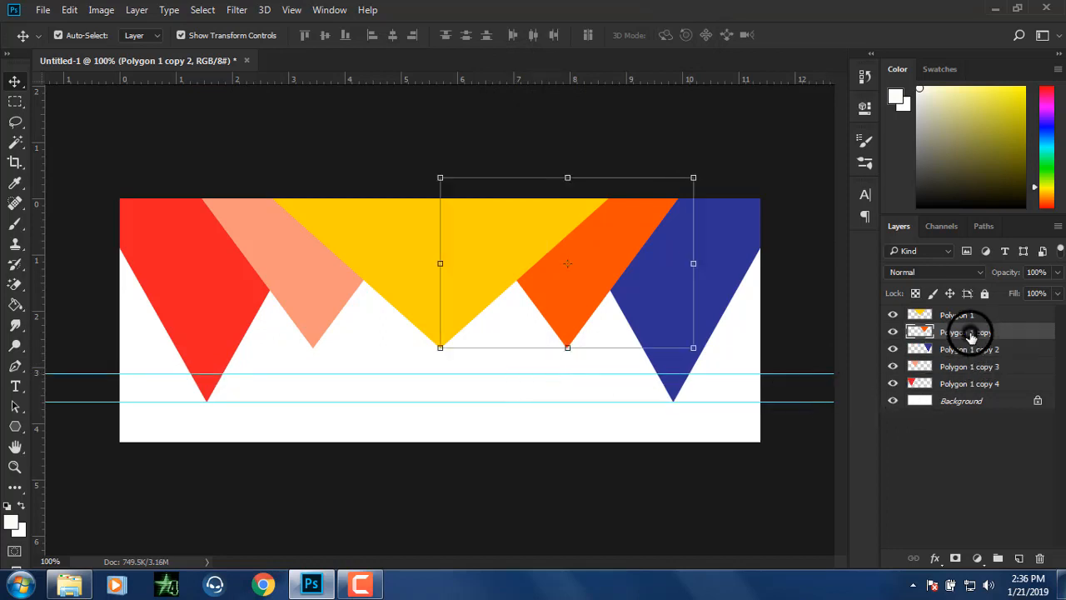
{"action": "left_click_drag", "start_coordinate": [568, 345], "coordinate": [568, 373]}
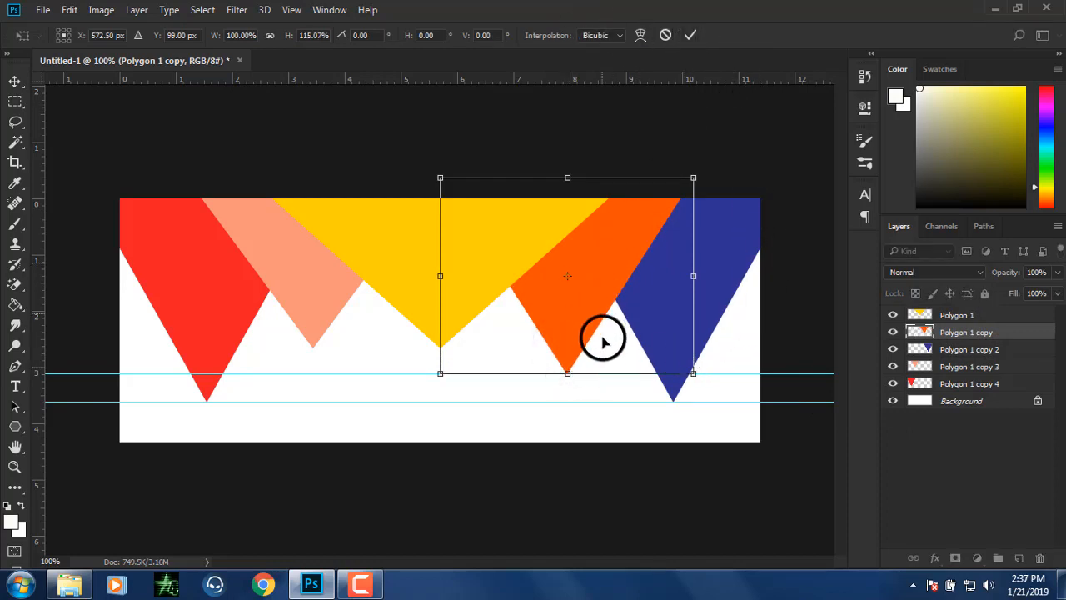
{"action": "left_click", "coordinate": [691, 36]}
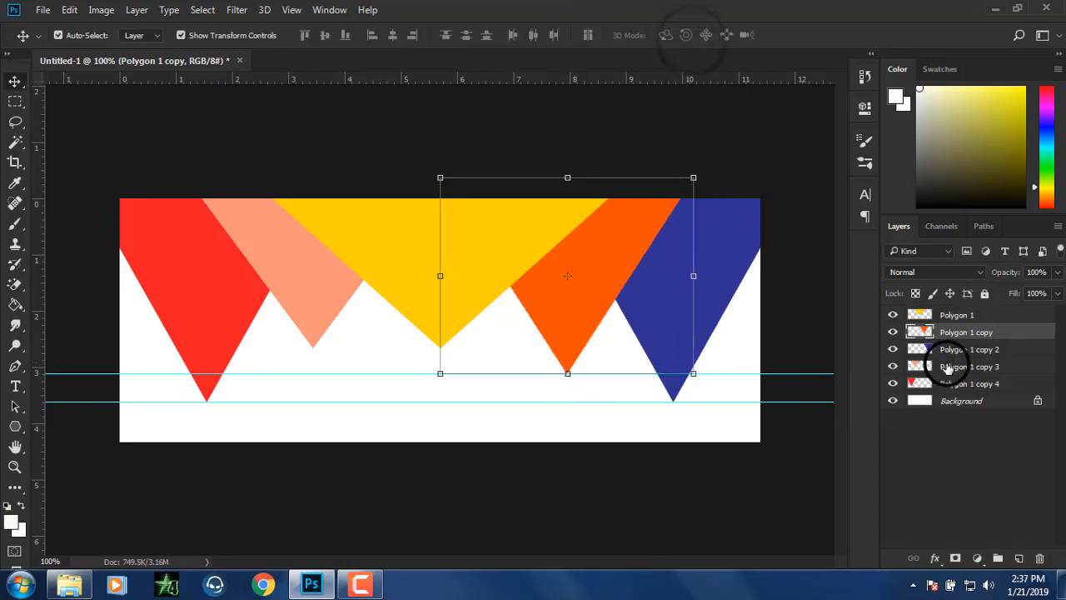
Step: Stretch the salmon triangle's tip down to the upper guide at about 115% height and turn off the transform controls
{"action": "left_click", "coordinate": [958, 367]}
{"action": "left_click_drag", "start_coordinate": [313, 347], "coordinate": [314, 373]}
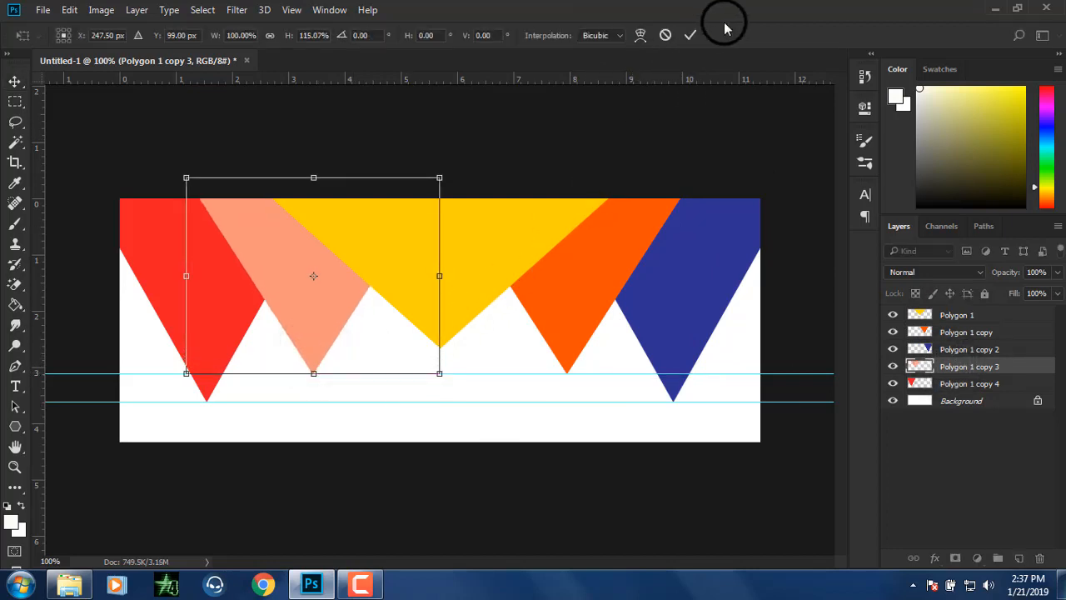
{"action": "left_click", "coordinate": [691, 35]}
{"action": "left_click", "coordinate": [236, 36]}
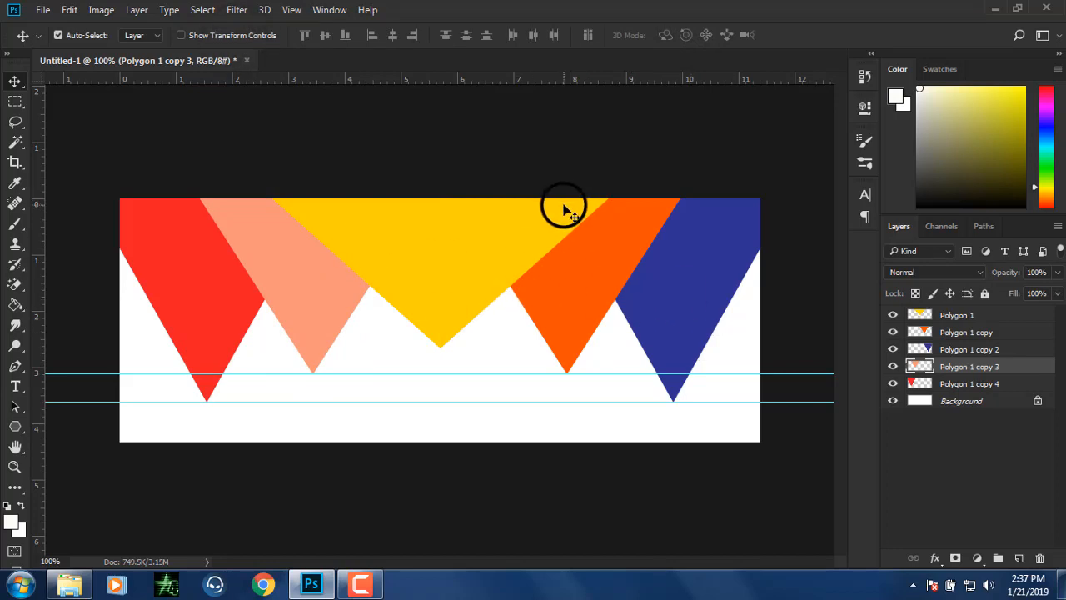
Step: Clear all guides from the canvas
{"action": "left_click", "coordinate": [289, 10]}
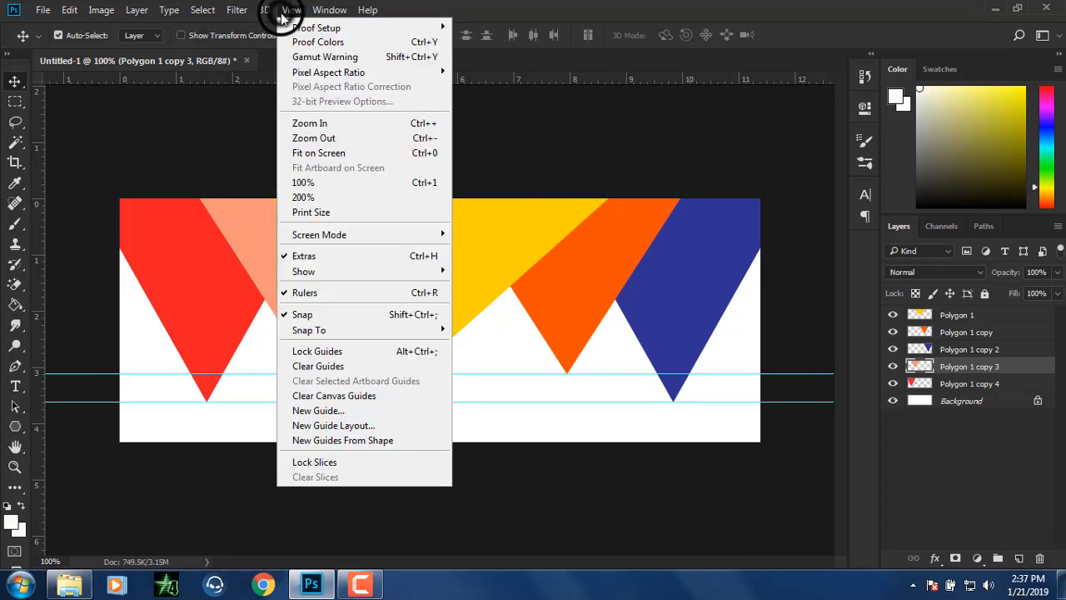
{"action": "left_click", "coordinate": [287, 12]}
{"action": "left_click", "coordinate": [282, 13]}
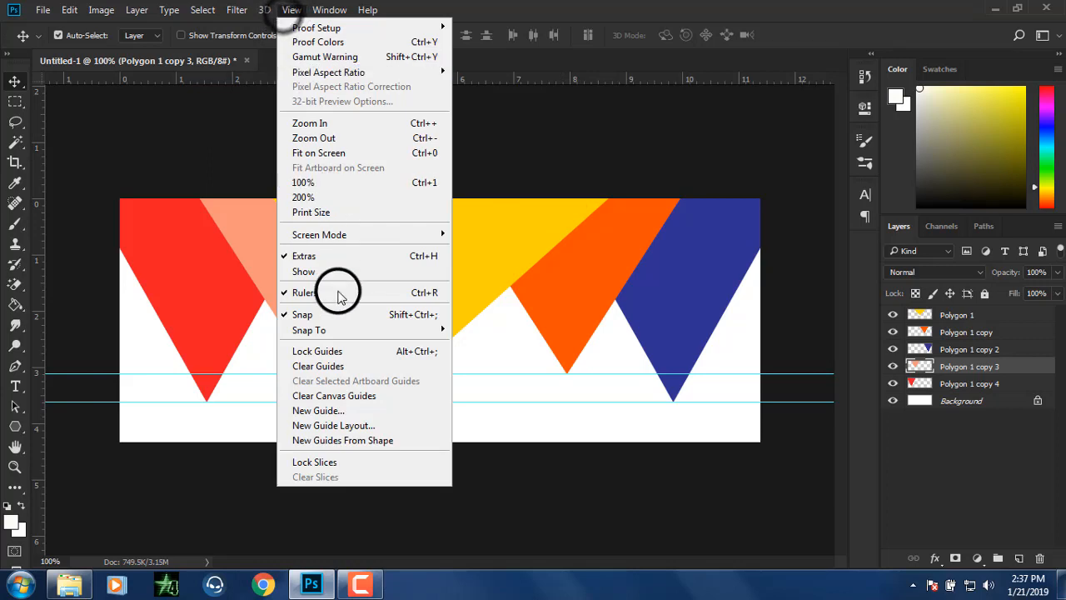
{"action": "left_click", "coordinate": [340, 369]}
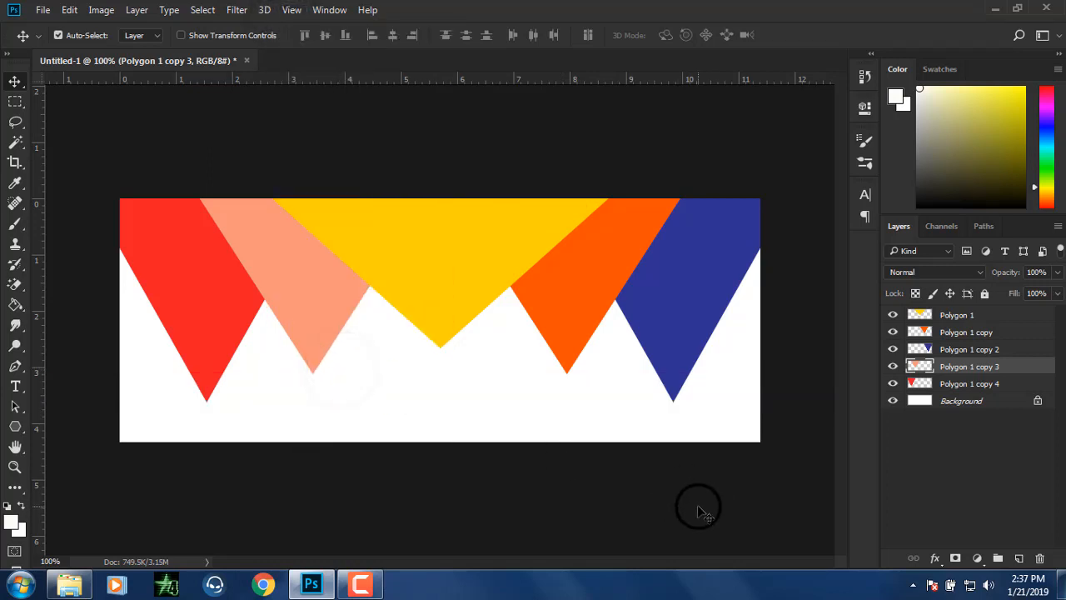
Step: Rename the five triangle layers 1, 2, 3, 4 and 5 in order from the yellow one down to the red one
{"action": "left_click", "coordinate": [968, 332]}
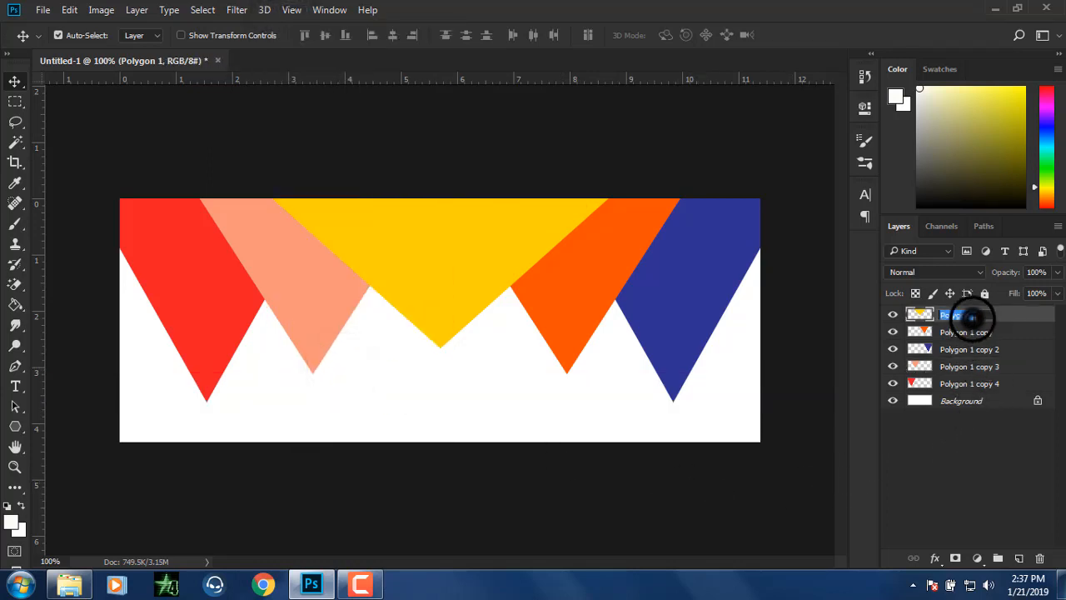
{"action": "double_click", "coordinate": [976, 348]}
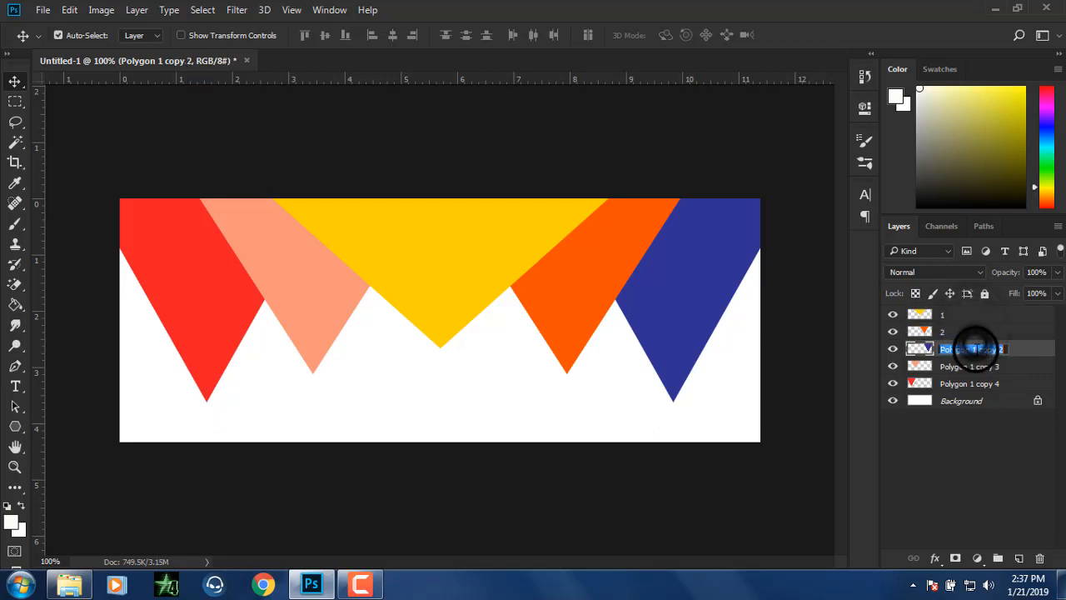
{"action": "type", "text": "3"}
{"action": "double_click", "coordinate": [971, 366]}
{"action": "double_click", "coordinate": [972, 385]}
{"action": "type", "text": "5"}
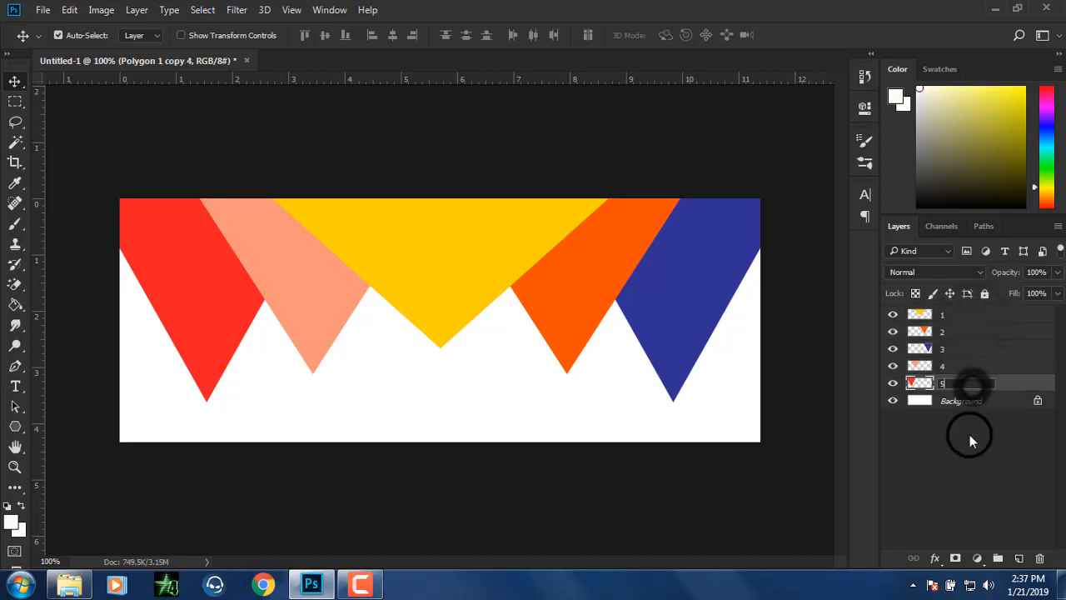
{"action": "left_click", "coordinate": [969, 447]}
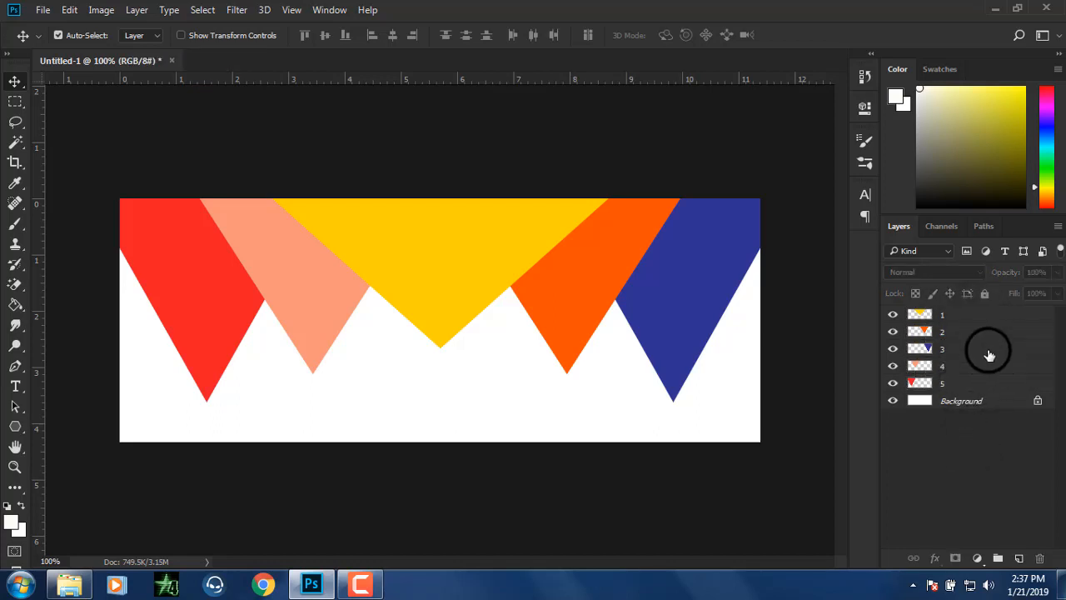
{"action": "left_click", "coordinate": [965, 317]}
{"action": "left_click", "coordinate": [991, 433]}
Step: Open the photo adolescent-attractive-beautiful-638700.jpg from the Downloads folder and unlock its Background layer
{"action": "left_click", "coordinate": [44, 12]}
{"action": "left_click", "coordinate": [46, 42]}
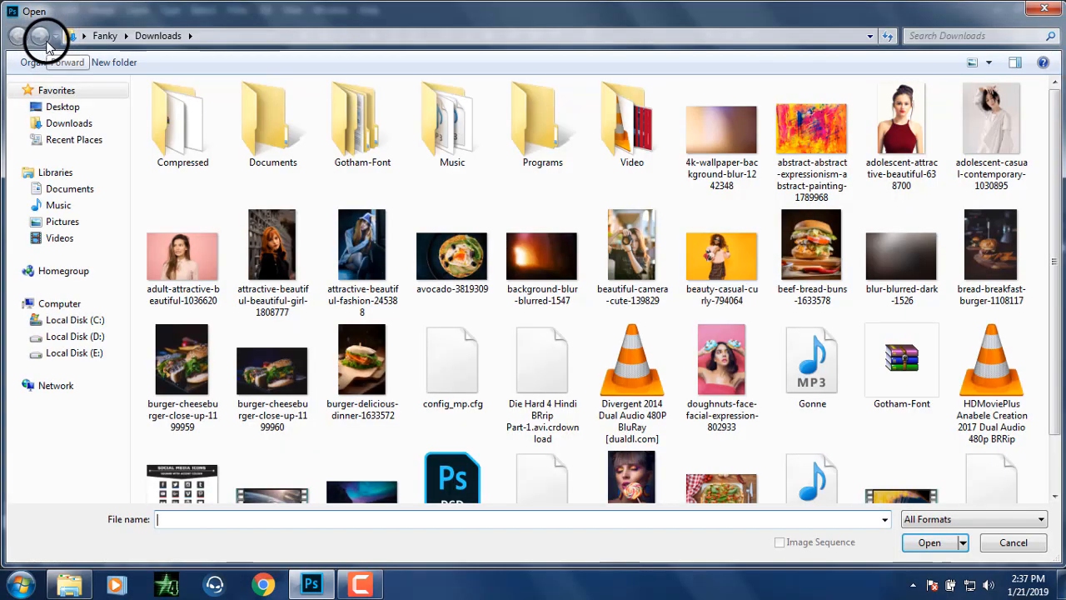
{"action": "double_click", "coordinate": [906, 162]}
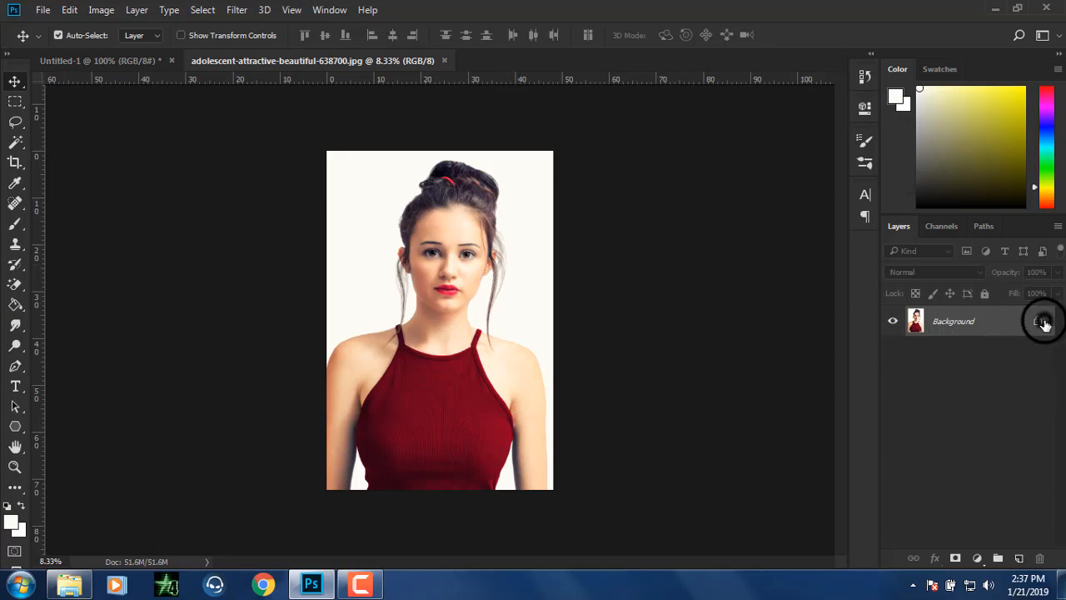
{"action": "left_click", "coordinate": [1039, 323]}
Step: Copy the portrait photo into the Untitled-1 banner document as a new layer above layer 1
{"action": "left_click_drag", "start_coordinate": [502, 295], "coordinate": [402, 231]}
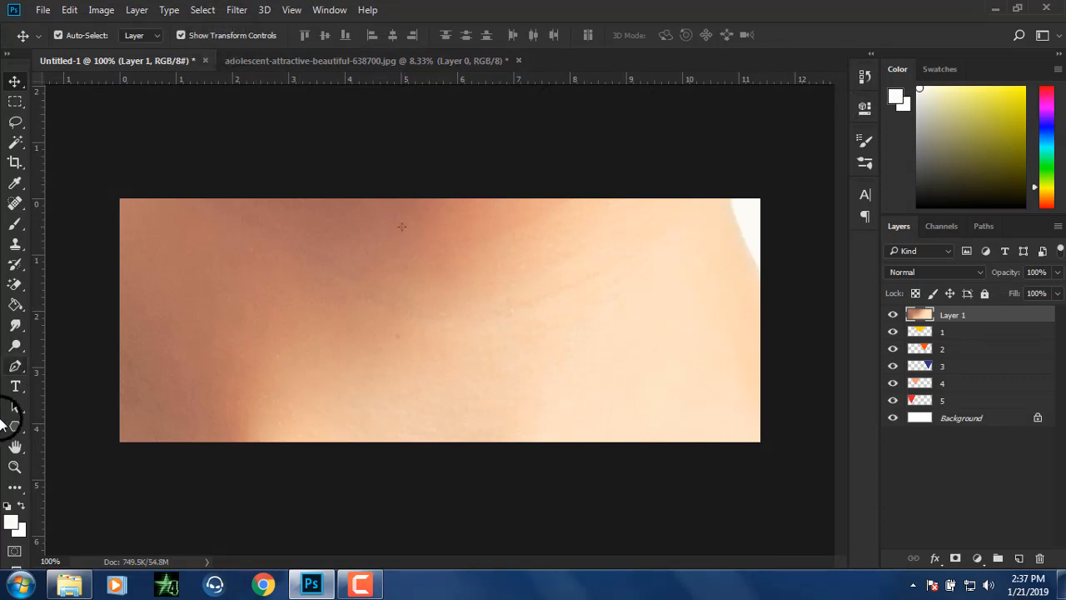
{"action": "left_click", "coordinate": [15, 467]}
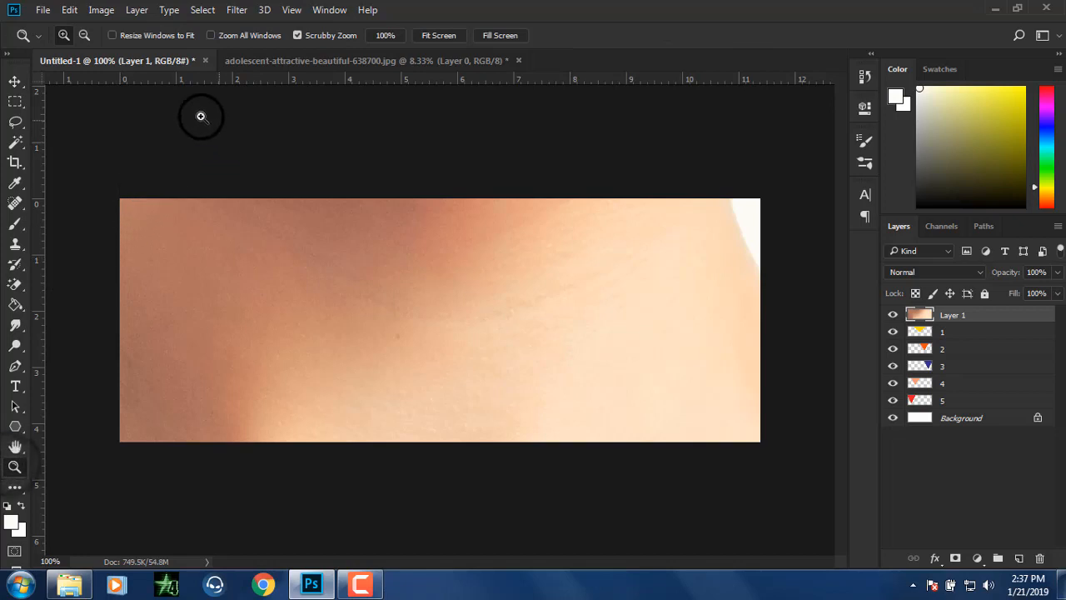
{"action": "left_click_drag", "start_coordinate": [333, 257], "coordinate": [333, 258]}
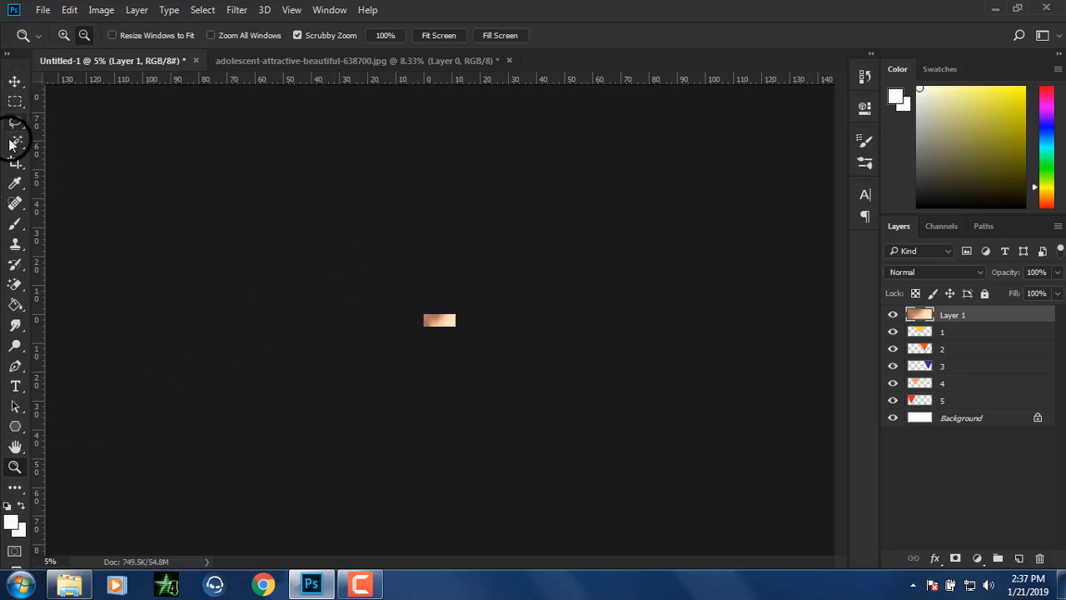
Step: Scale the portrait photo layer down about its centre to about 14.6% of its size
{"action": "left_click", "coordinate": [28, 86]}
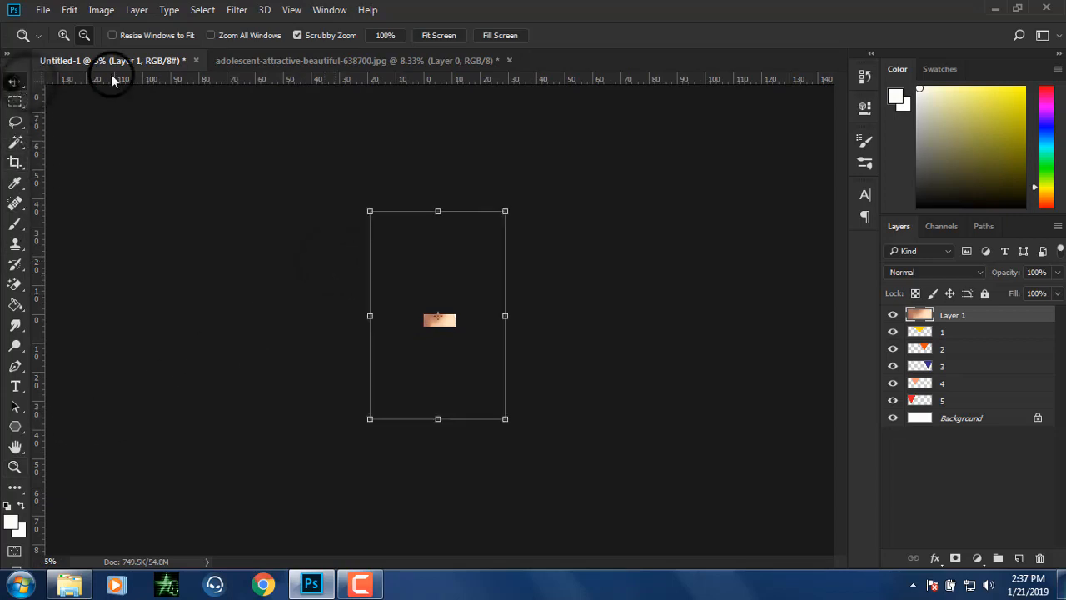
{"action": "left_click_drag", "start_coordinate": [504, 210], "coordinate": [439, 318]}
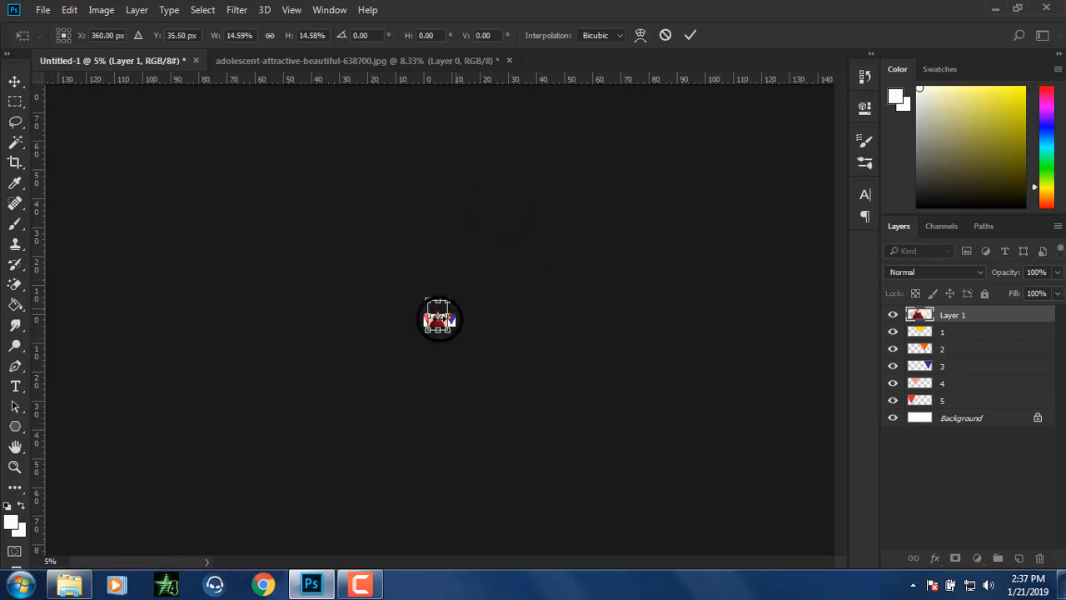
{"action": "left_click", "coordinate": [13, 465]}
{"action": "left_click", "coordinate": [488, 226]}
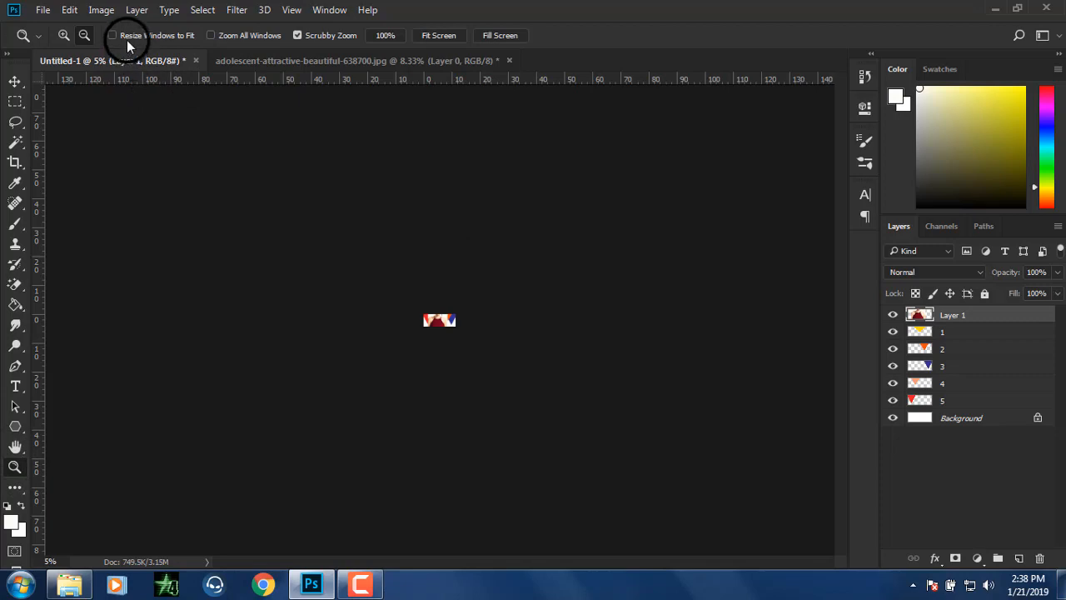
Step: Scale the portrait down further to about 47% and move it over the middle of the yellow triangle
{"action": "left_click_drag", "start_coordinate": [403, 325], "coordinate": [404, 329]}
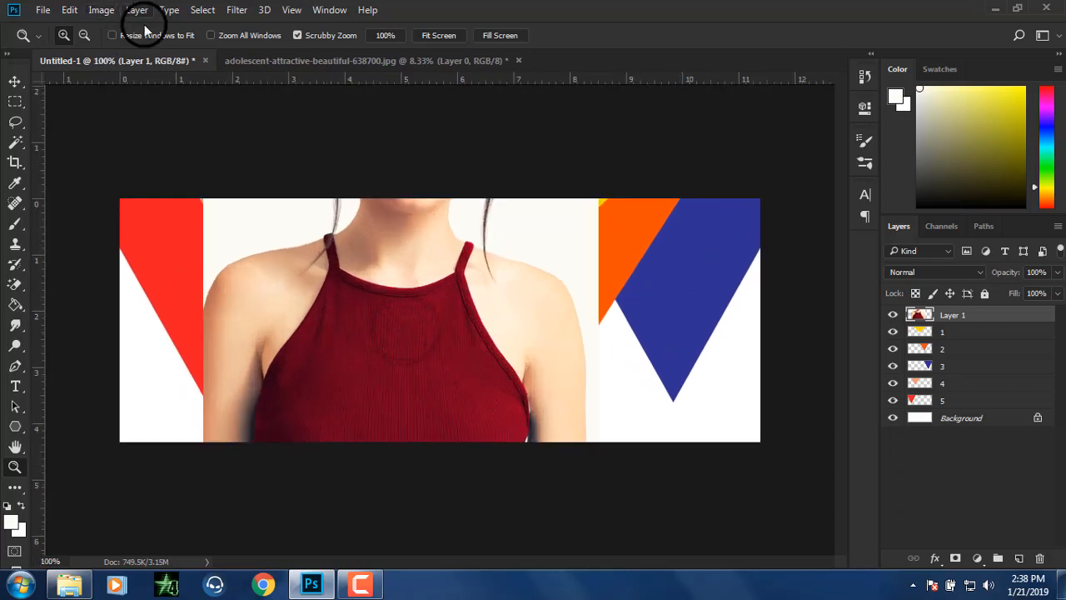
{"action": "left_click", "coordinate": [24, 85]}
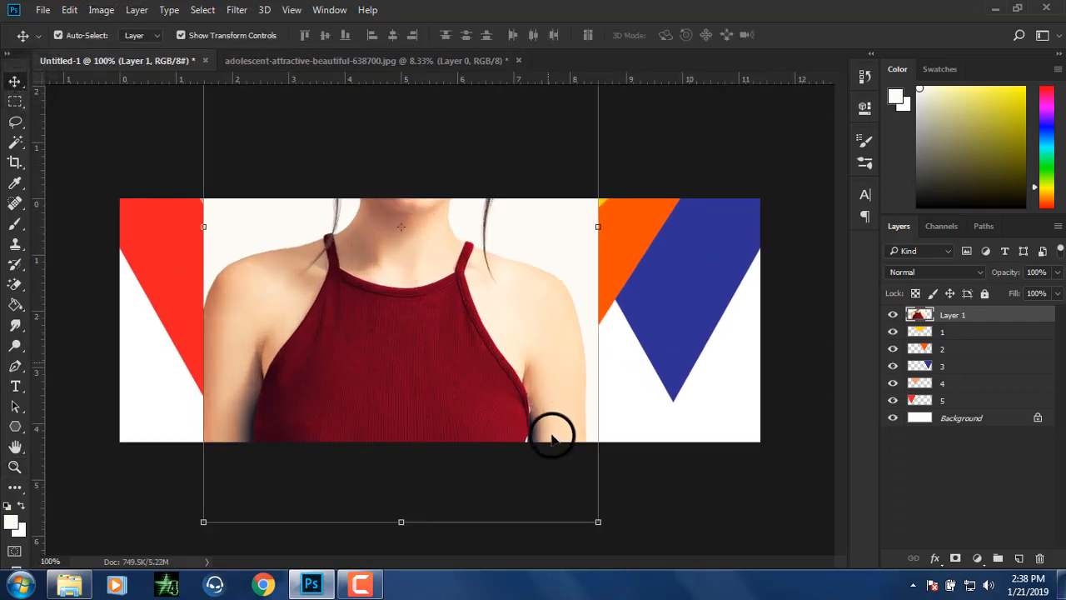
{"action": "left_click_drag", "start_coordinate": [598, 522], "coordinate": [511, 358]}
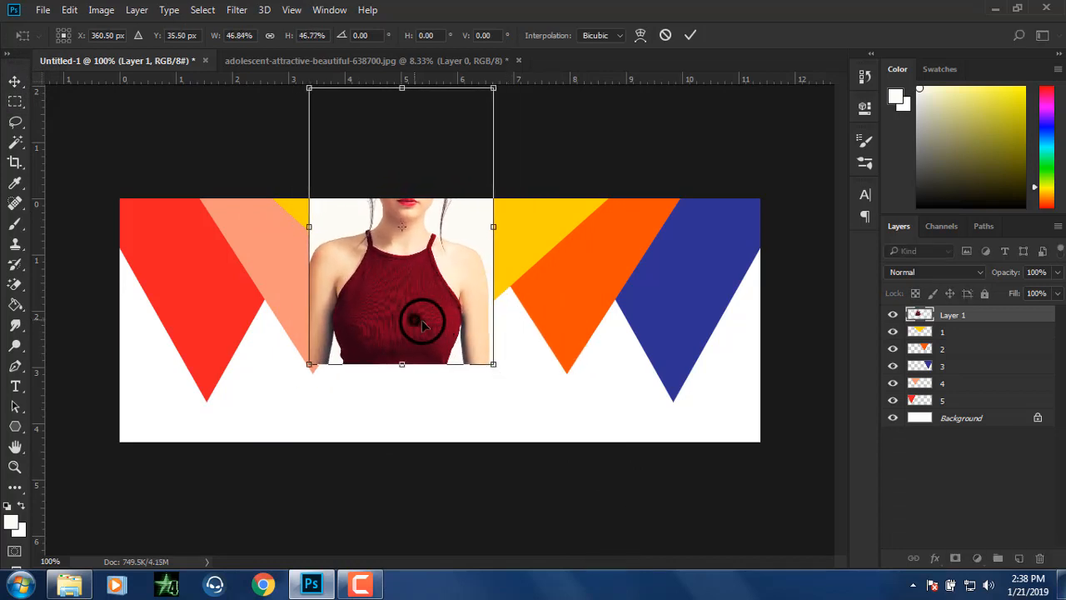
{"action": "left_click_drag", "start_coordinate": [424, 323], "coordinate": [457, 373]}
{"action": "left_click", "coordinate": [689, 36]}
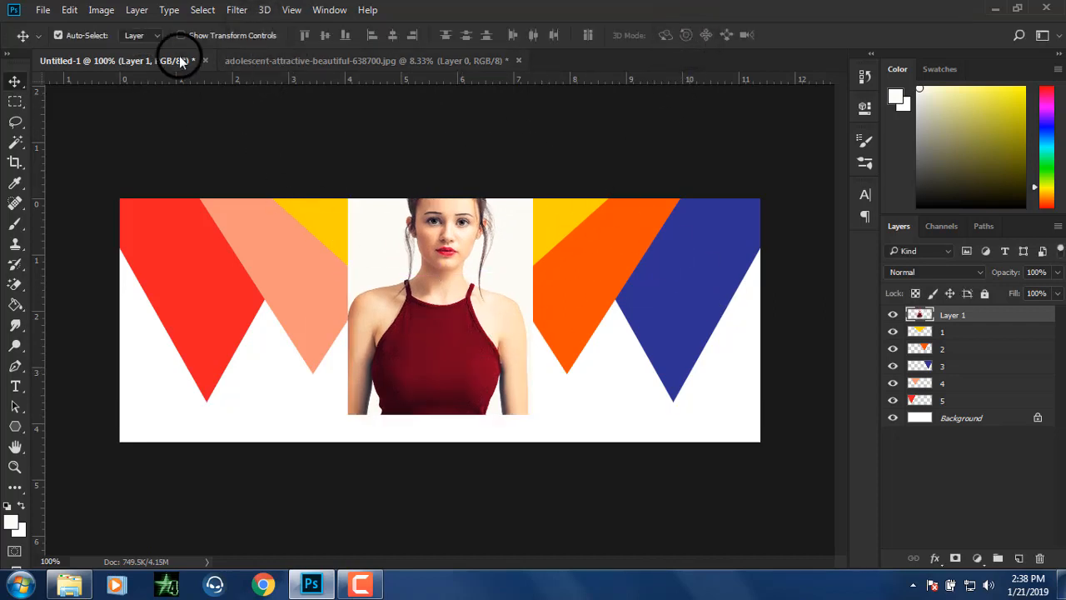
Step: Hide the portrait photo layer and load the outline of the yellow triangle on layer 1 as a selection
{"action": "left_click", "coordinate": [966, 493]}
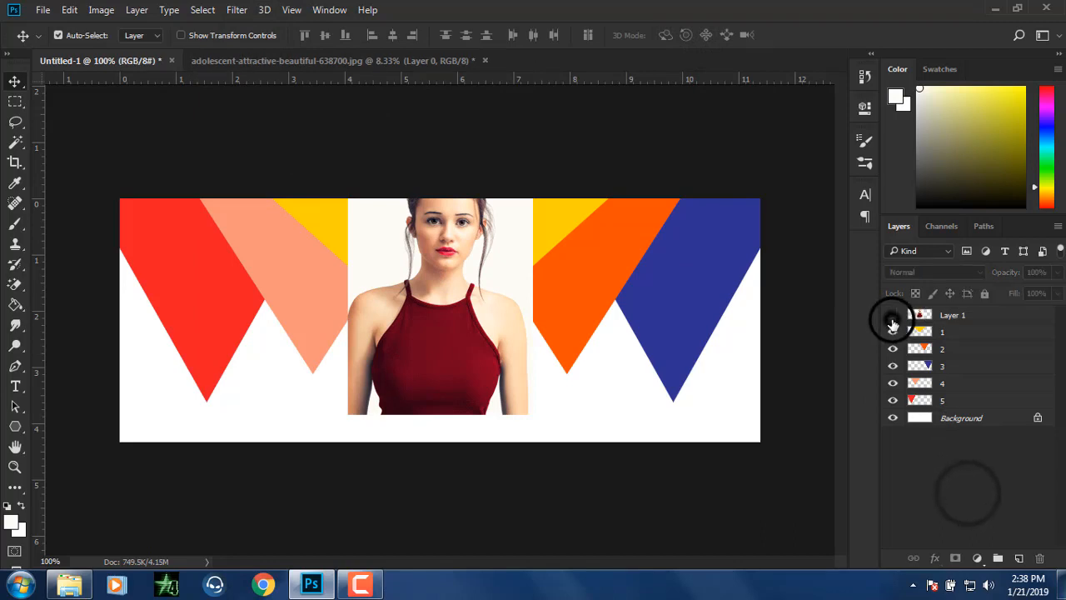
{"action": "left_click", "coordinate": [893, 314]}
{"action": "left_click", "coordinate": [935, 331]}
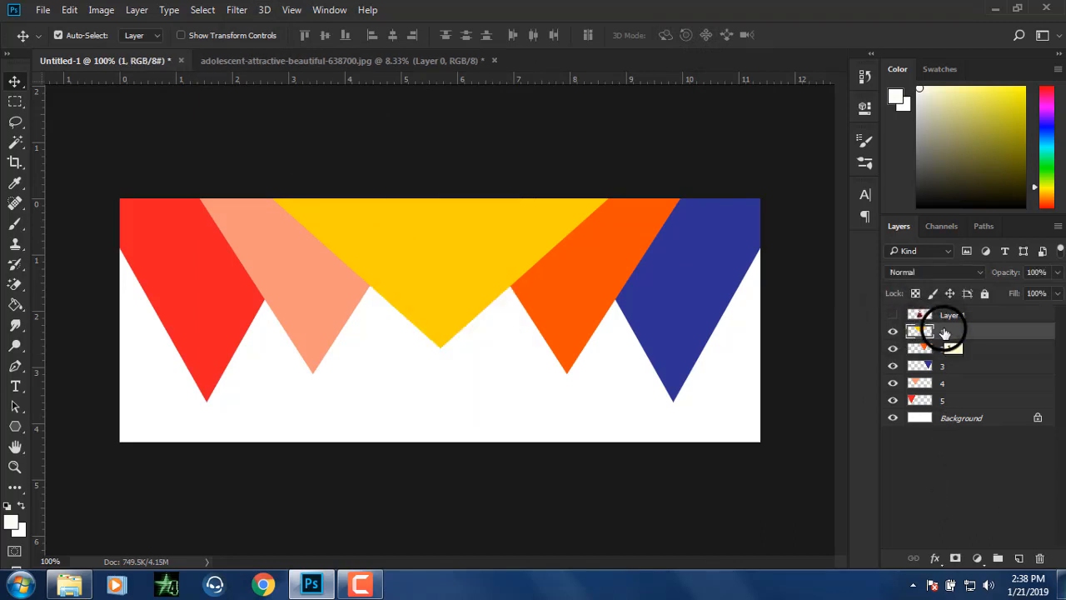
{"action": "left_click", "coordinate": [926, 333], "text": "ctrl"}
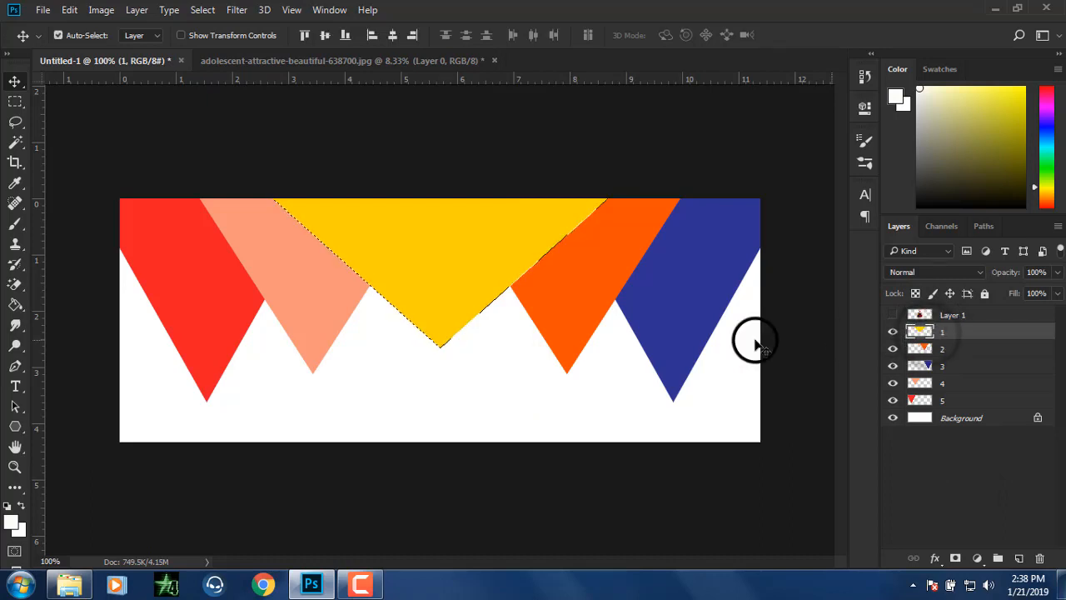
Step: Paint the selected triangle on layer 1 white with the Brush and clear the selection
{"action": "left_click", "coordinate": [17, 227]}
{"action": "left_click", "coordinate": [100, 219]}
{"action": "left_click", "coordinate": [11, 520]}
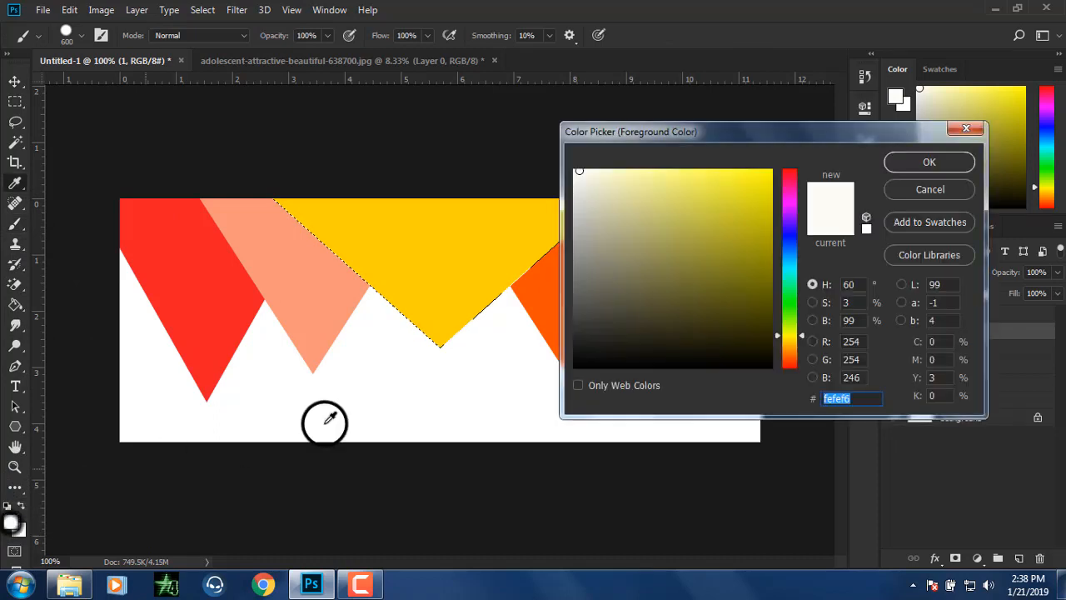
{"action": "left_click_drag", "start_coordinate": [657, 265], "coordinate": [515, 135]}
{"action": "left_click", "coordinate": [945, 155]}
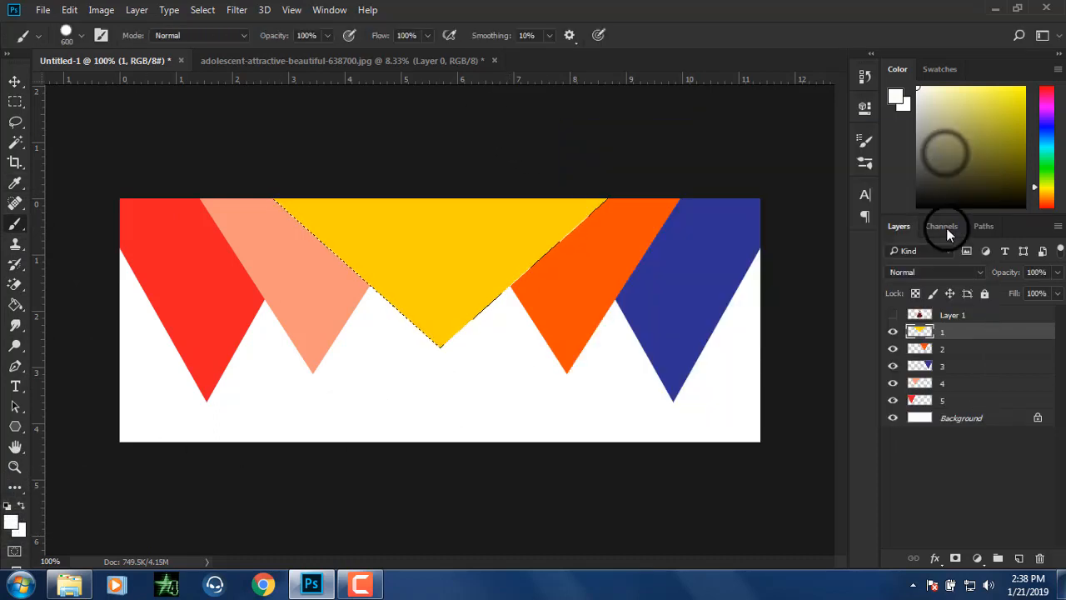
{"action": "left_click", "coordinate": [431, 247]}
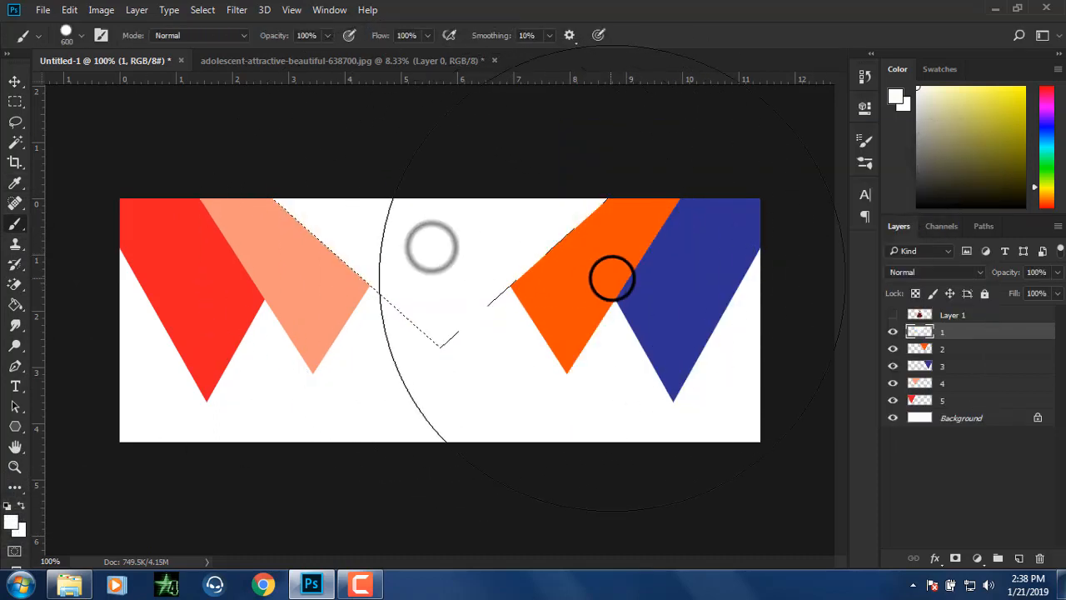
{"action": "key", "text": "ctrl+d"}
Step: Show the portrait photo layer again and clip it to the triangle on layer 1 with a clipping mask
{"action": "left_click", "coordinate": [895, 317]}
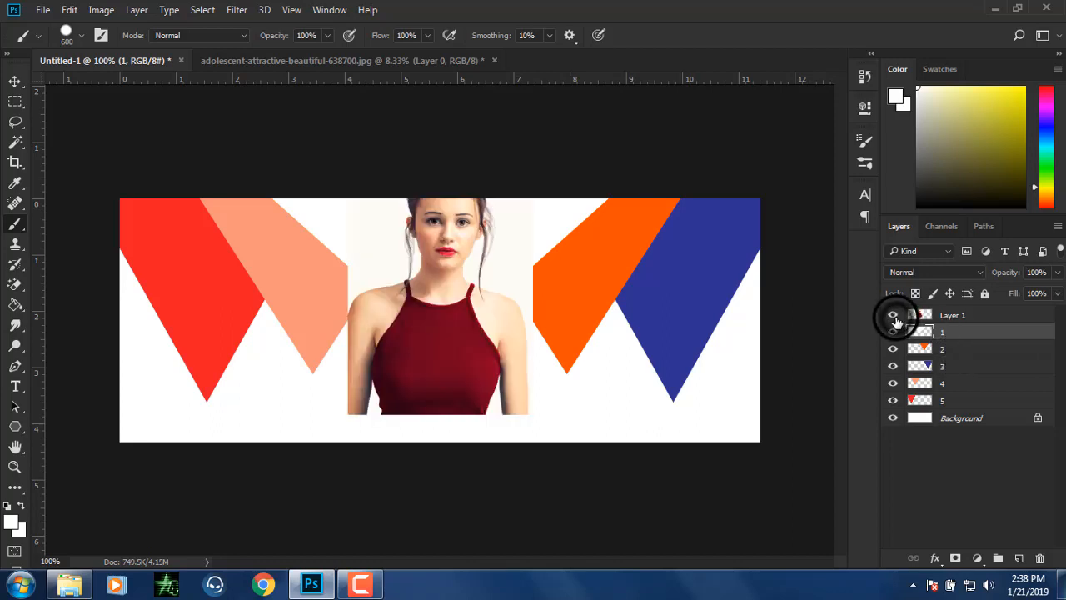
{"action": "left_click", "coordinate": [949, 316]}
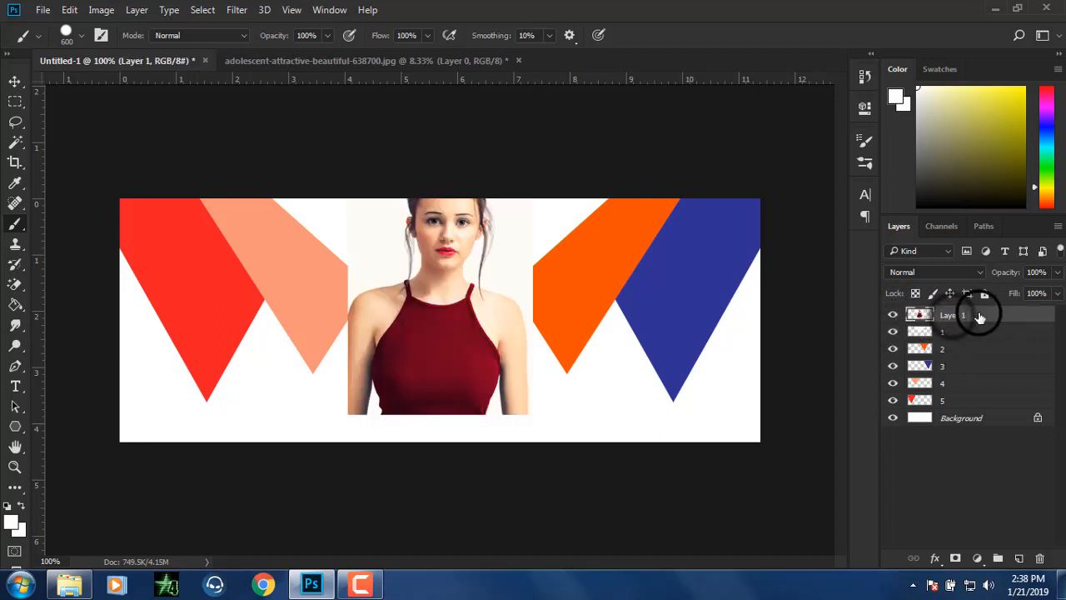
{"action": "right_click", "coordinate": [976, 312]}
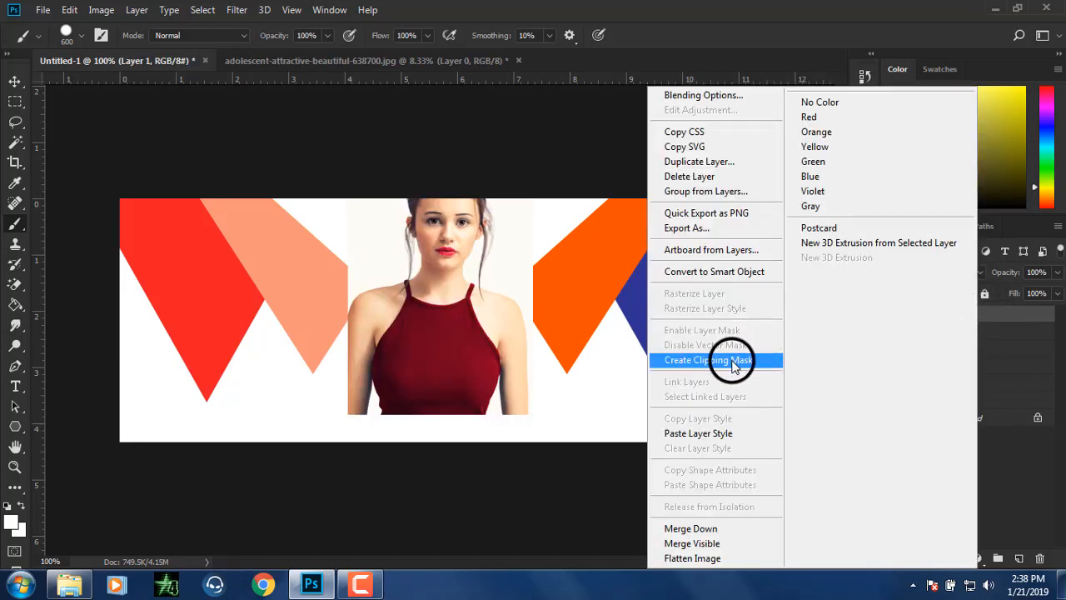
{"action": "left_click", "coordinate": [731, 361]}
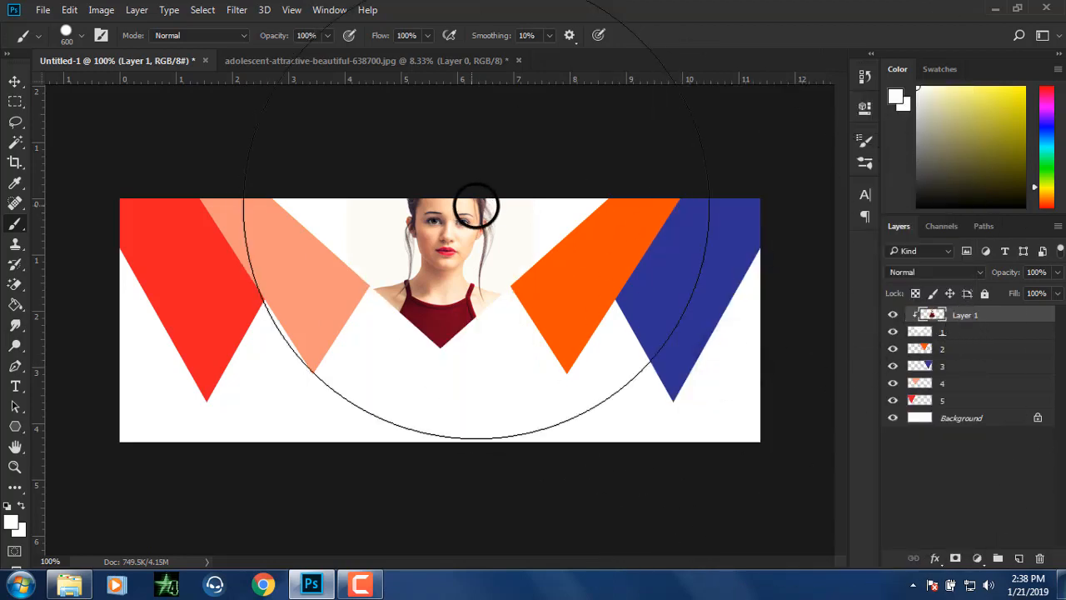
Step: Scale the clipped portrait down about its centre to about 71% so it fits inside the triangle
{"action": "left_click", "coordinate": [16, 78]}
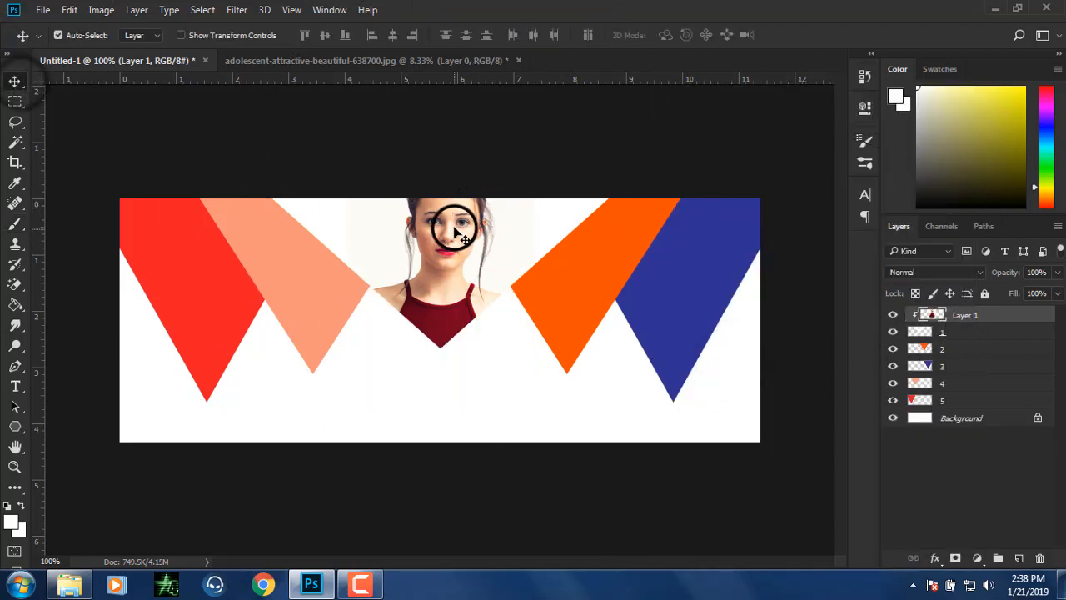
{"action": "left_click", "coordinate": [202, 37]}
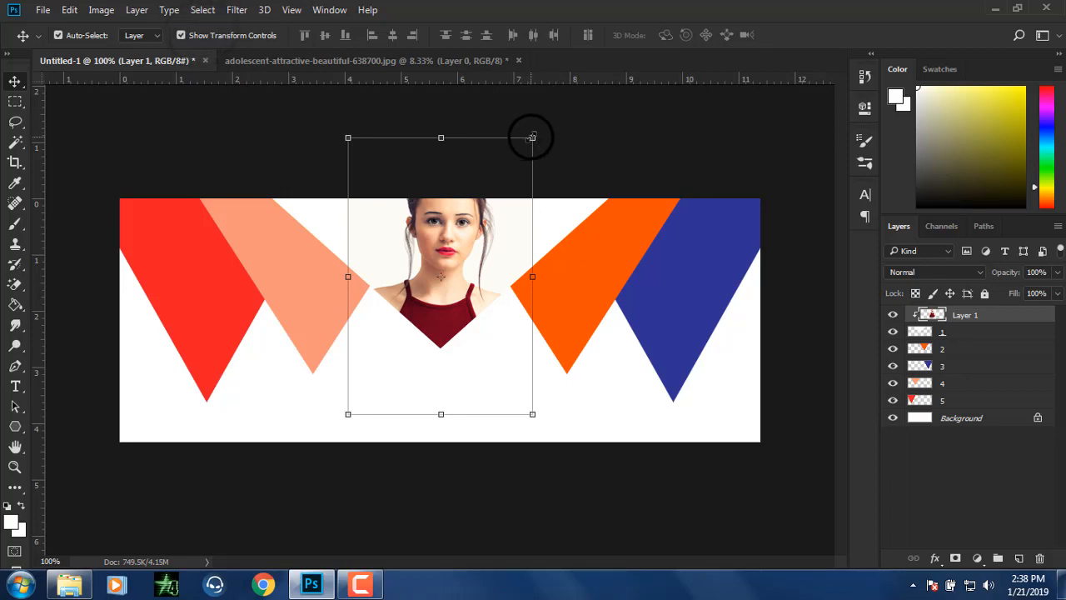
{"action": "left_click_drag", "start_coordinate": [530, 138], "coordinate": [505, 177]}
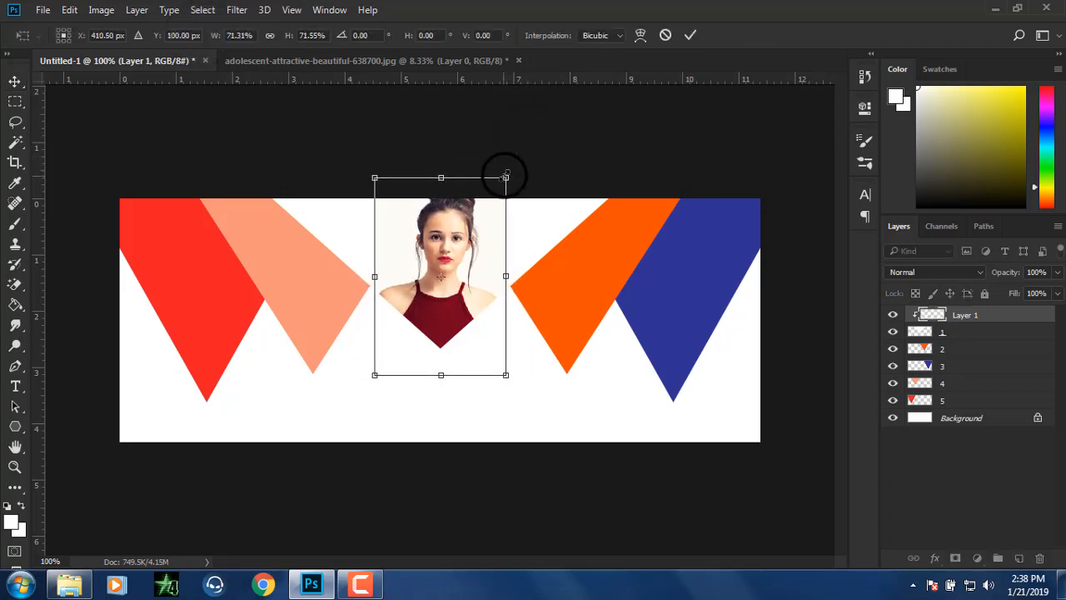
{"action": "left_click", "coordinate": [688, 36]}
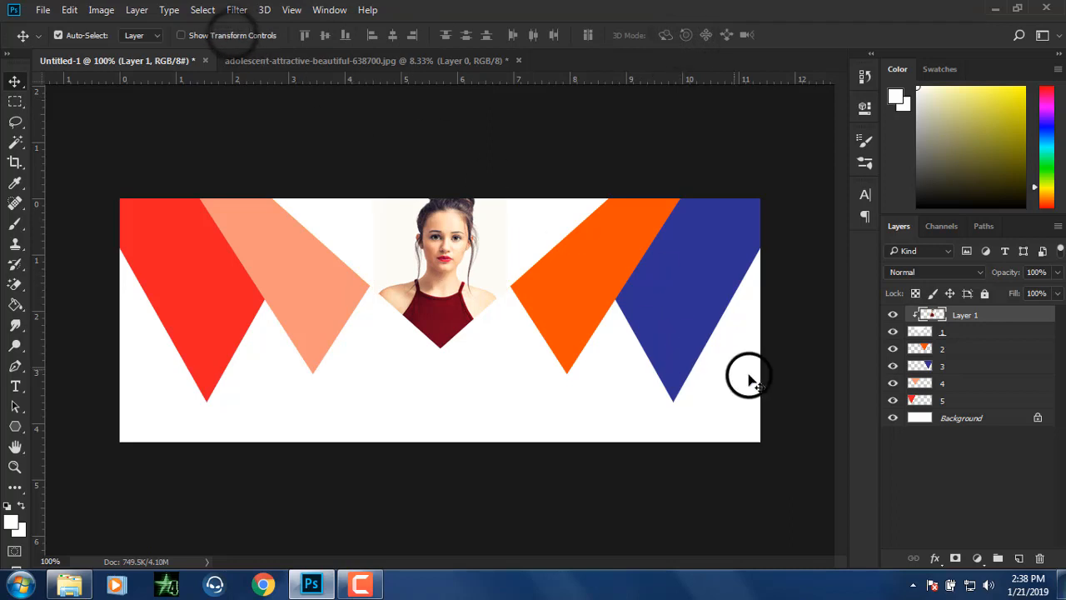
{"action": "key", "text": "ctrl+plus"}
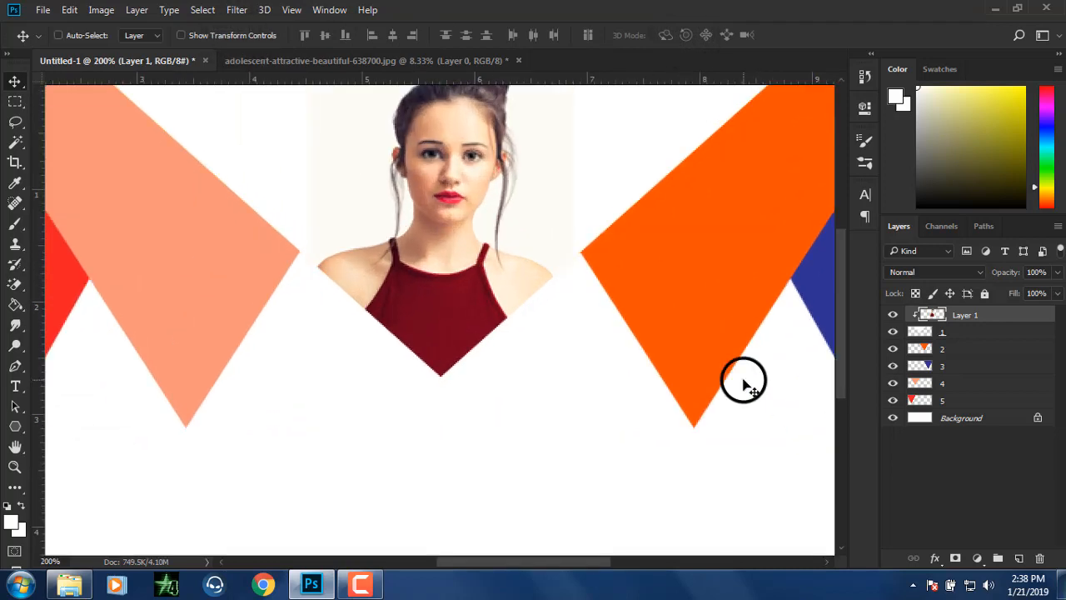
{"action": "key", "text": "ctrl+minus"}
Step: Group the portrait photo layer with triangle layer 1 and name the group 1
{"action": "left_click", "coordinate": [940, 455]}
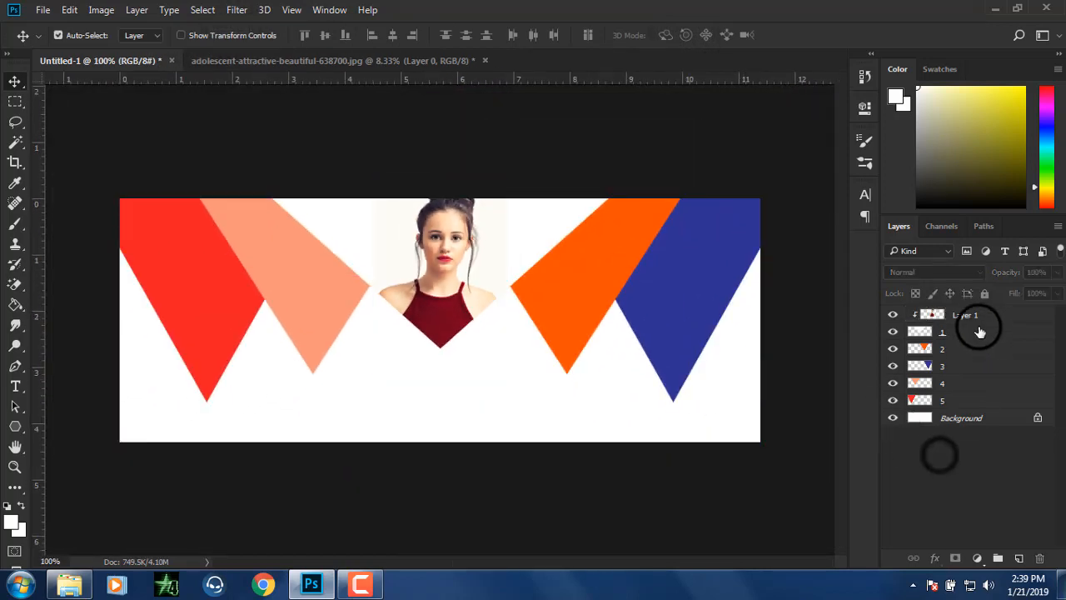
{"action": "left_click", "coordinate": [973, 319]}
{"action": "left_click", "coordinate": [968, 333], "text": "ctrl"}
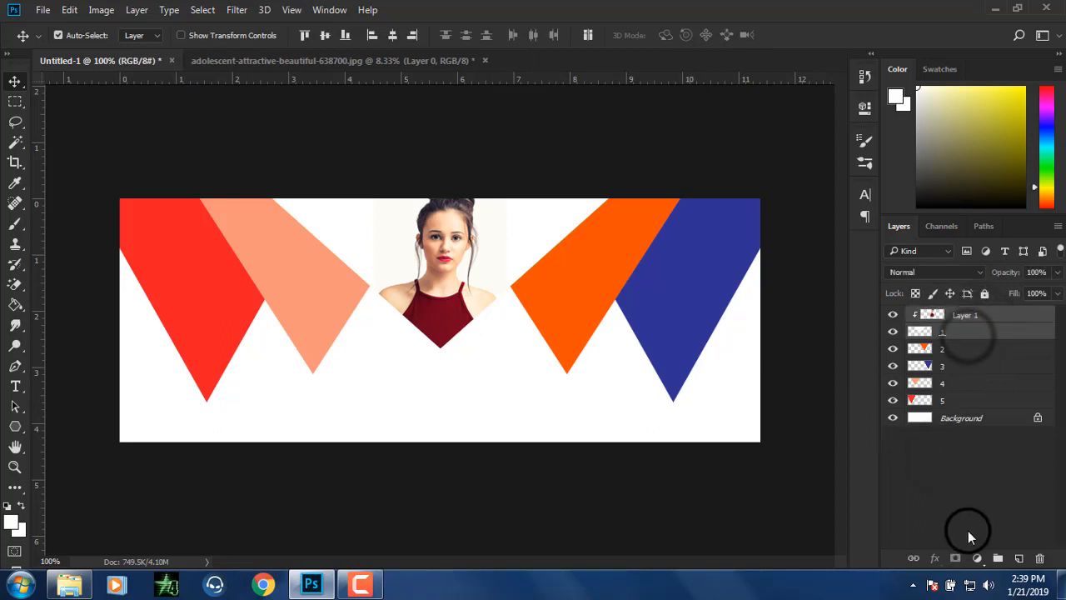
{"action": "left_click", "coordinate": [997, 558]}
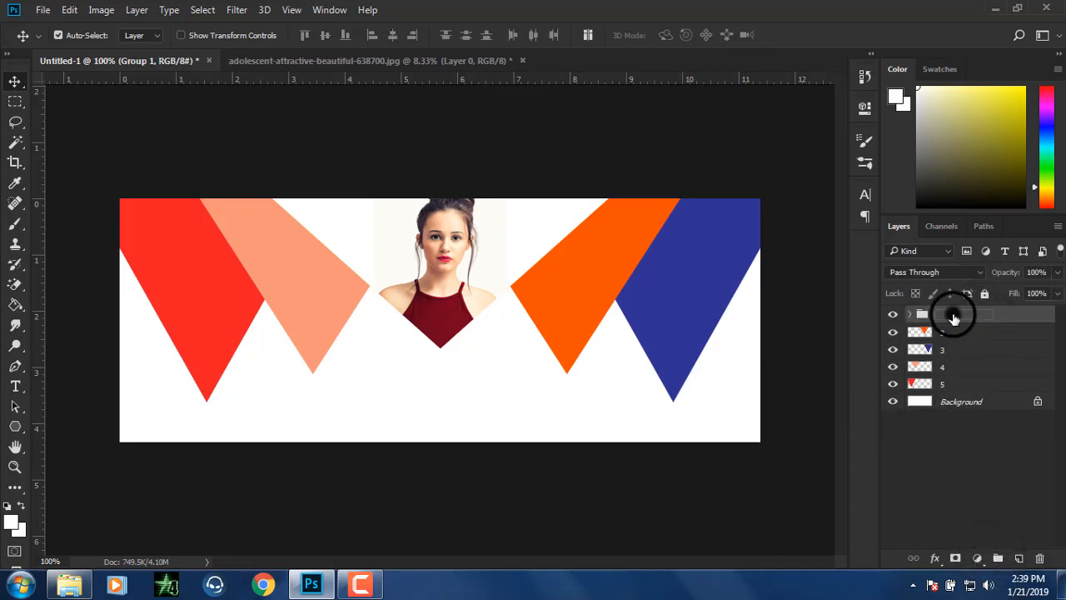
{"action": "double_click", "coordinate": [952, 314]}
{"action": "type", "text": "1"}
Step: Select layer 2 in the banner and close the adolescent-attractive-beautiful-638700.jpg document without saving
{"action": "left_click", "coordinate": [942, 332]}
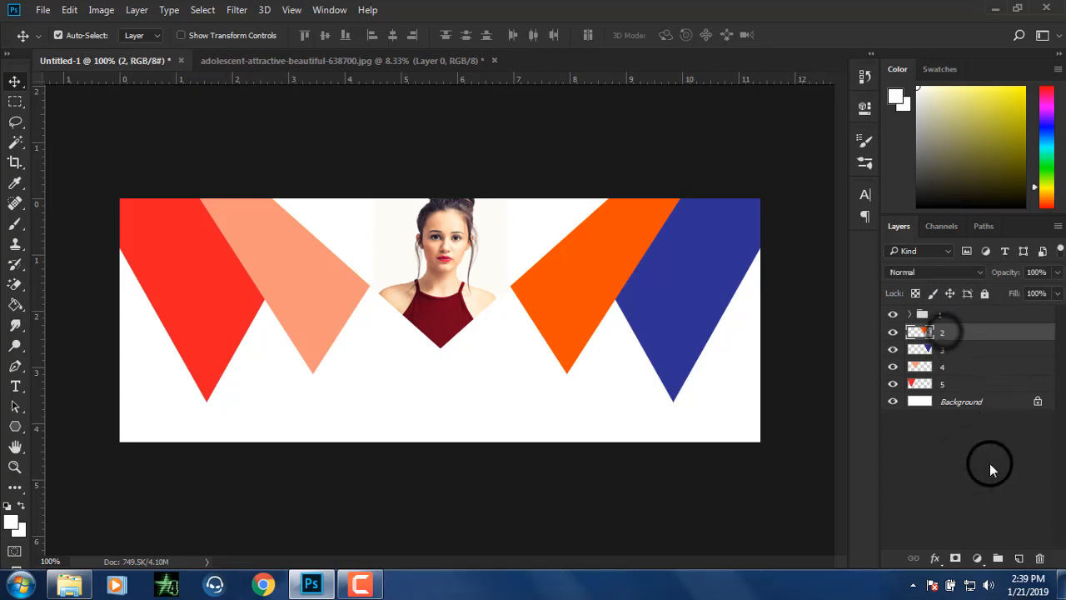
{"action": "left_click", "coordinate": [491, 63]}
{"action": "left_click", "coordinate": [541, 223]}
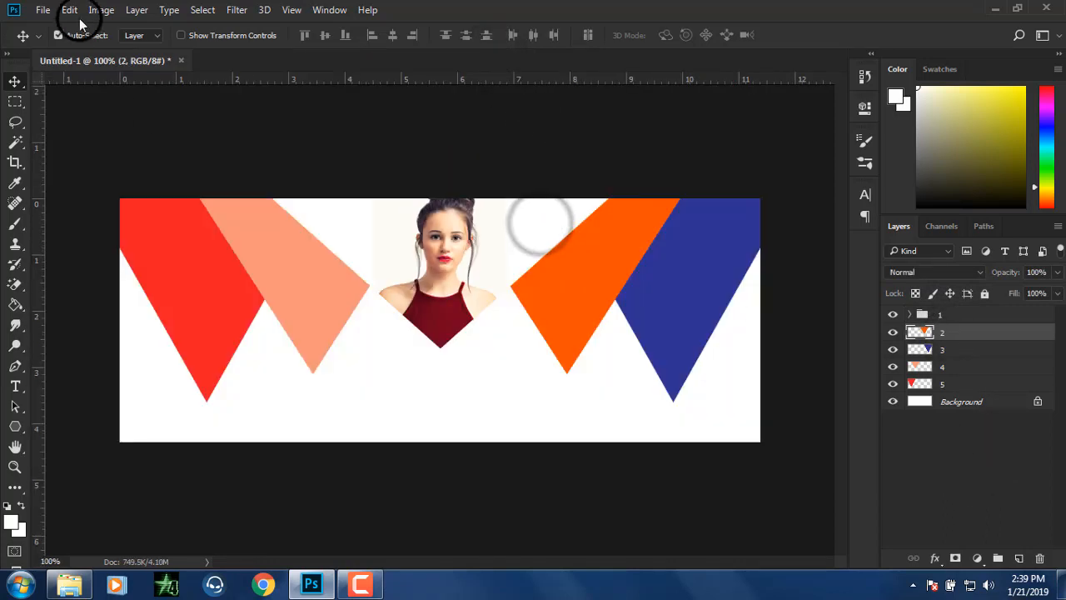
Step: Open the photo doughnuts-face-facial-expression-802933.jpg from the Downloads folder
{"action": "left_click", "coordinate": [44, 10]}
{"action": "left_click", "coordinate": [47, 38]}
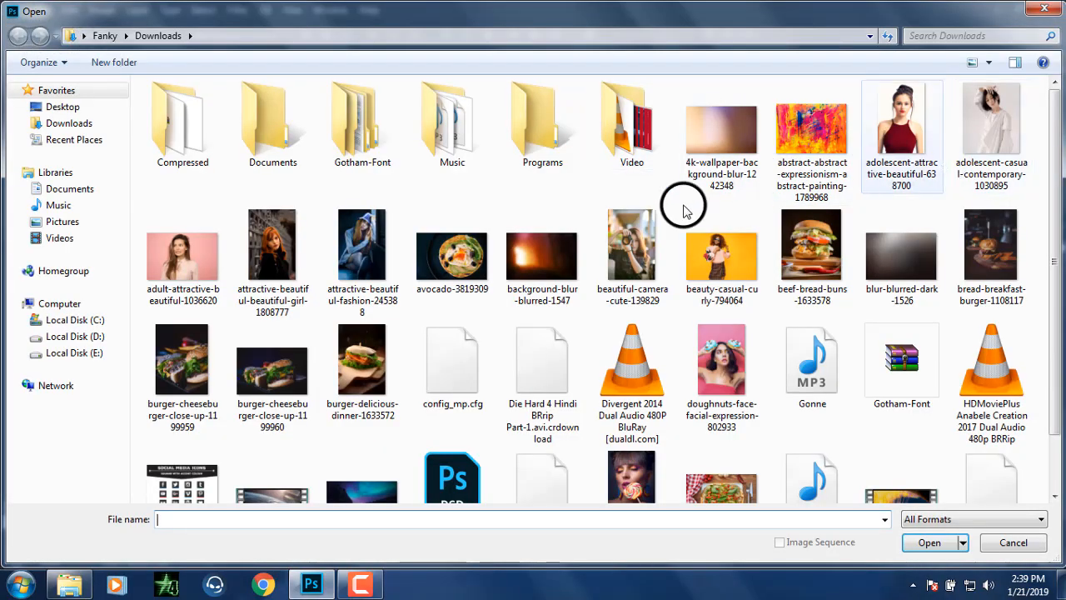
{"action": "key", "text": "Escape"}
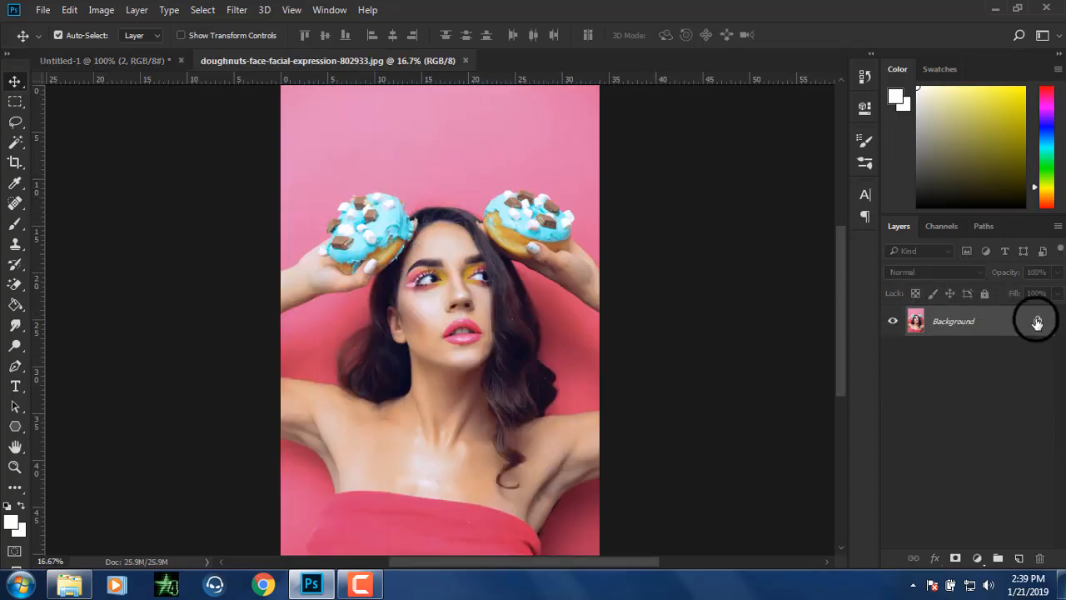
Step: Unlock the doughnut photo's Background layer and copy it into the Untitled-1 banner as a new layer above layer 2
{"action": "left_click", "coordinate": [1037, 323]}
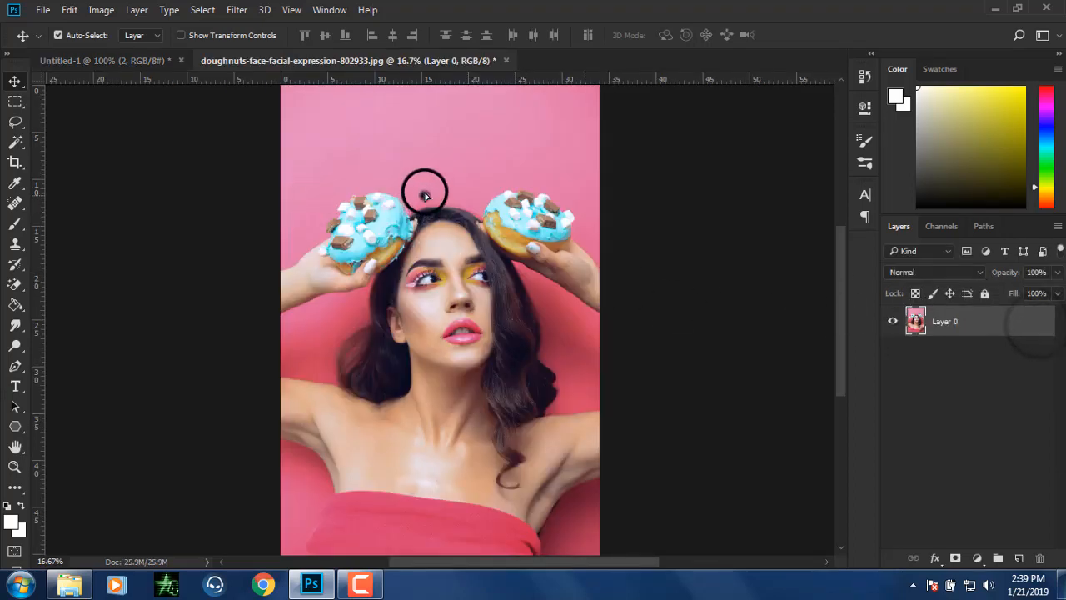
{"action": "left_click_drag", "start_coordinate": [423, 190], "coordinate": [342, 202]}
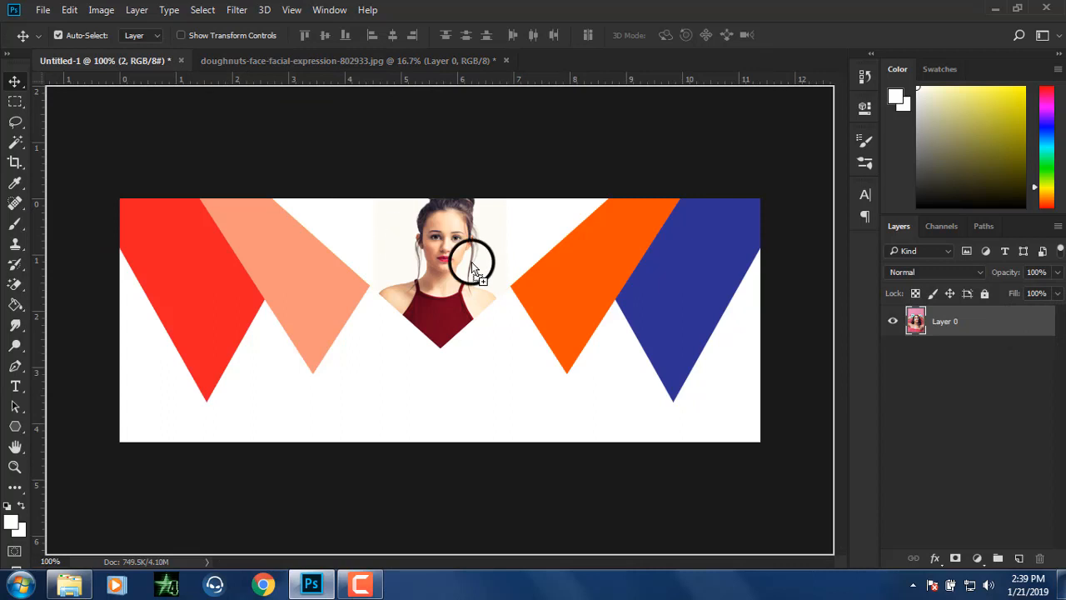
{"action": "left_click_drag", "start_coordinate": [471, 262], "coordinate": [471, 264]}
Step: Scale the doughnut photo layer down about its centre to about 15.2% of its size
{"action": "key", "text": "ctrl+minus"}
{"action": "key", "text": "ctrl+minus"}
{"action": "key", "text": "ctrl+minus"}
{"action": "key", "text": "ctrl+minus"}
{"action": "key", "text": "ctrl+minus"}
{"action": "key", "text": "ctrl+minus"}
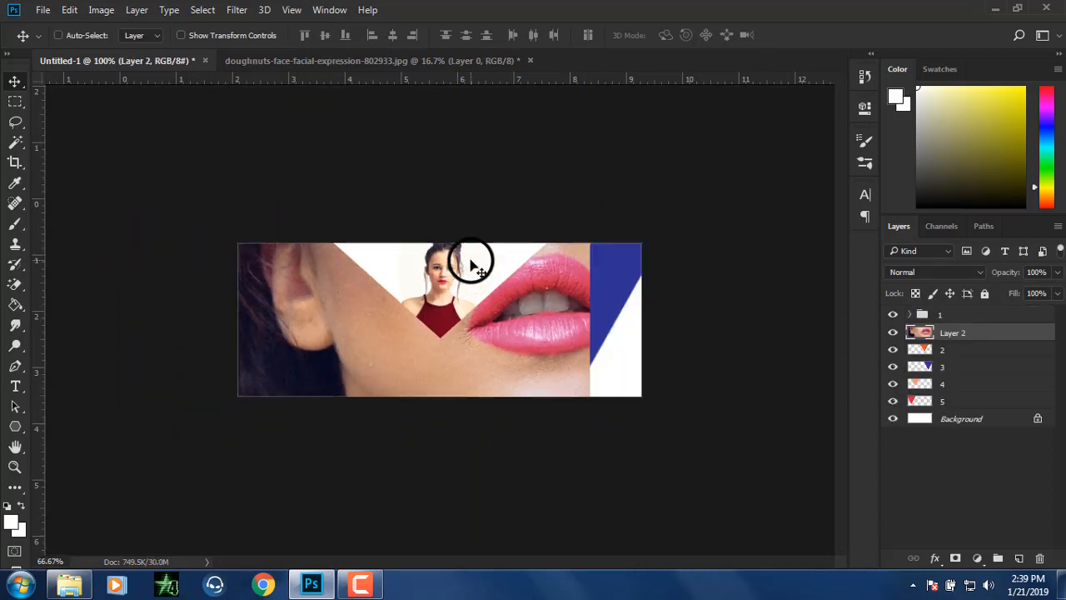
{"action": "key", "text": "ctrl+minus"}
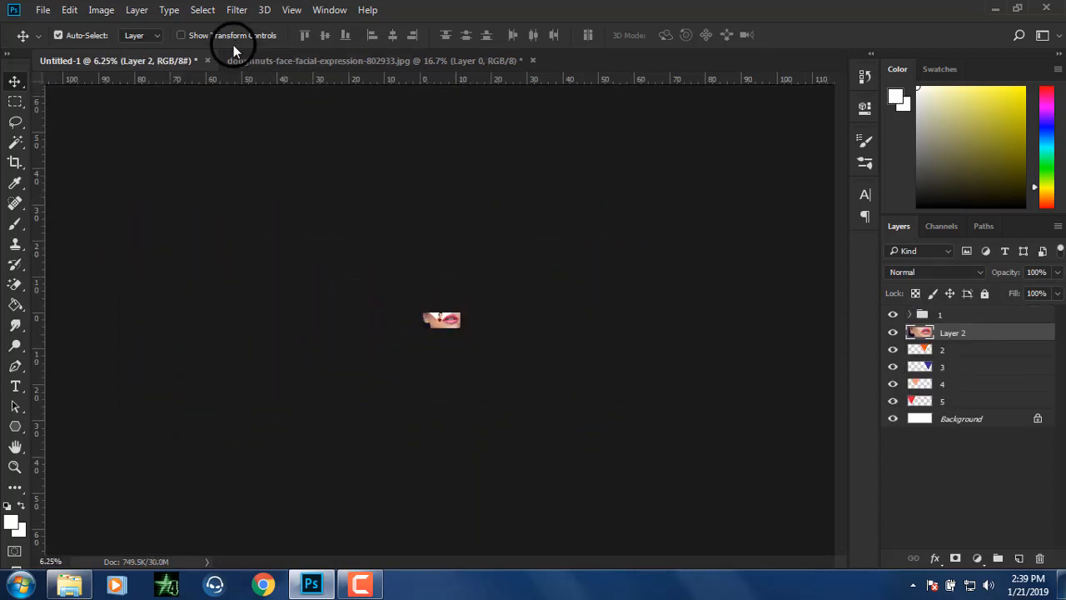
{"action": "left_click_drag", "start_coordinate": [501, 224], "coordinate": [460, 310]}
{"action": "key", "text": "ctrl+plus"}
{"action": "key", "text": "ctrl+plus"}
{"action": "key", "text": "ctrl+plus"}
{"action": "key", "text": "ctrl+plus"}
{"action": "key", "text": "ctrl+plus"}
{"action": "key", "text": "ctrl+plus"}
{"action": "key", "text": "ctrl+plus"}
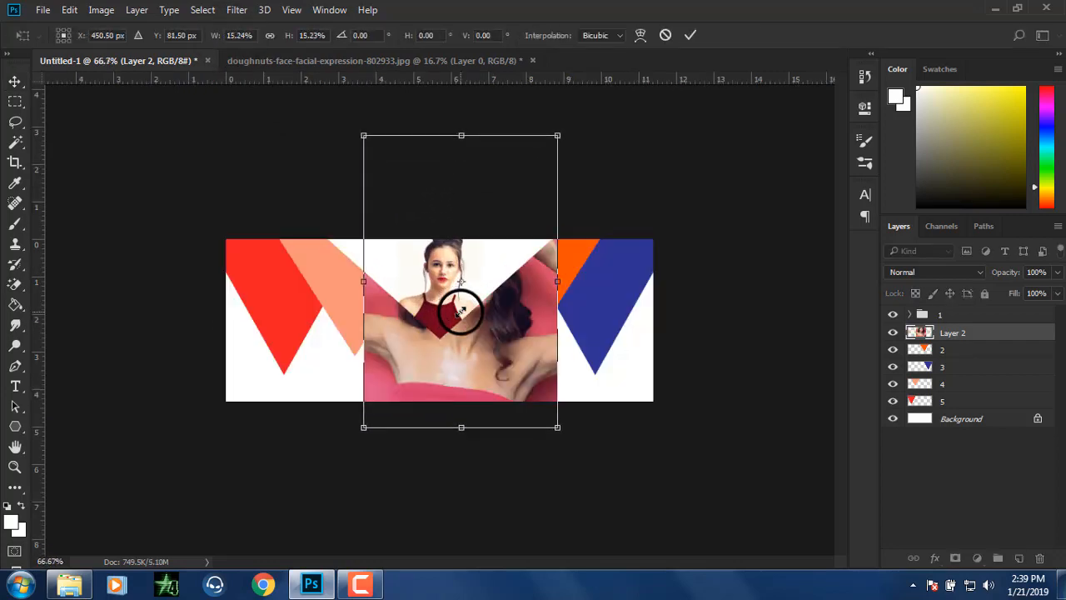
{"action": "left_click", "coordinate": [688, 34]}
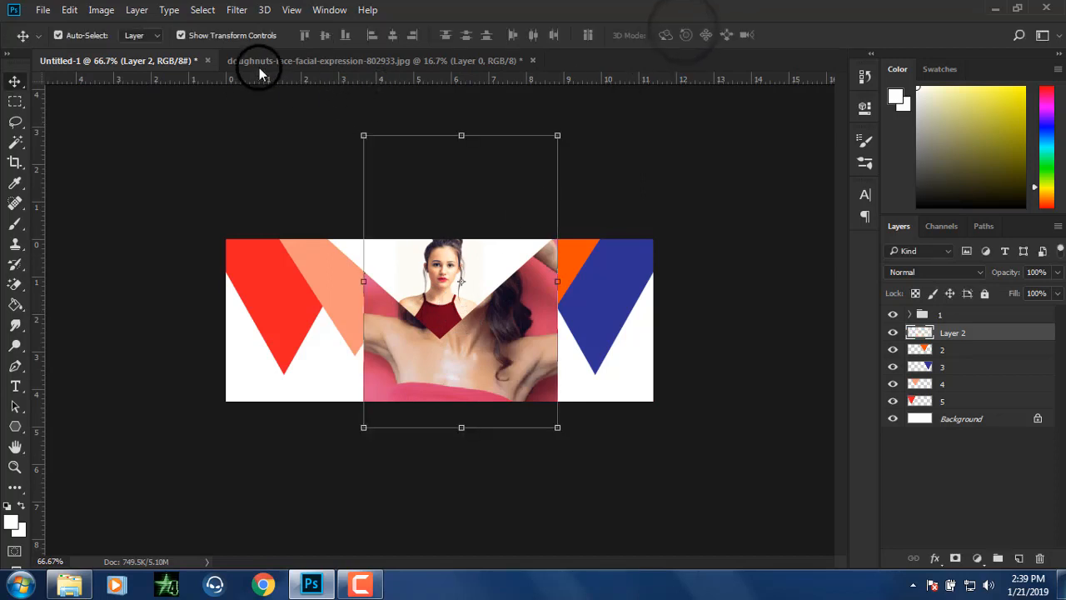
Step: Move the doughnut photo over the orange triangle and scale it down about its centre to about 65.6%
{"action": "left_click", "coordinate": [245, 37]}
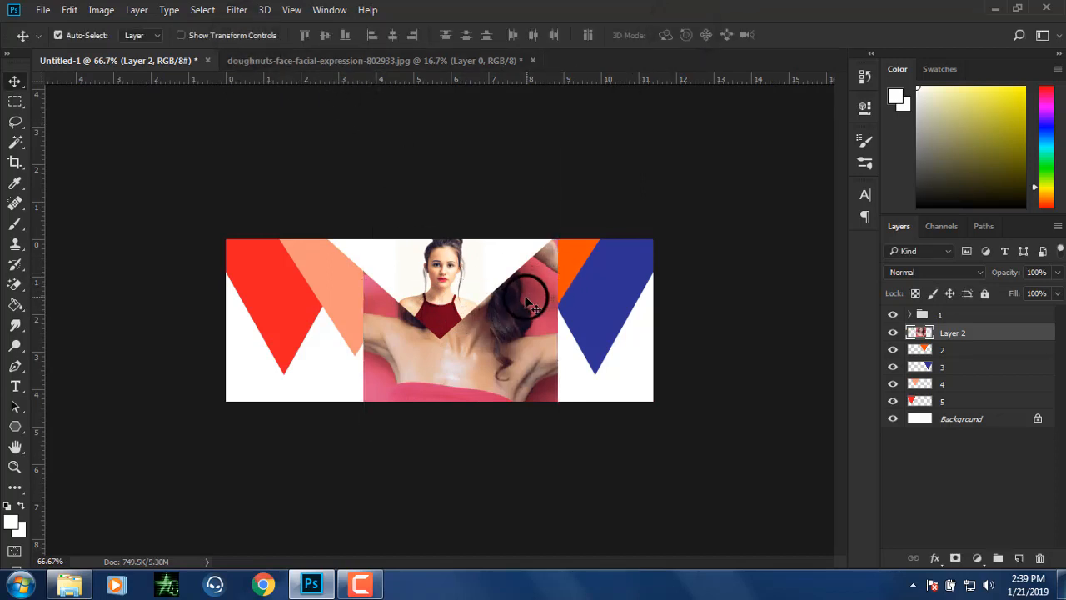
{"action": "left_click_drag", "start_coordinate": [527, 301], "coordinate": [604, 293]}
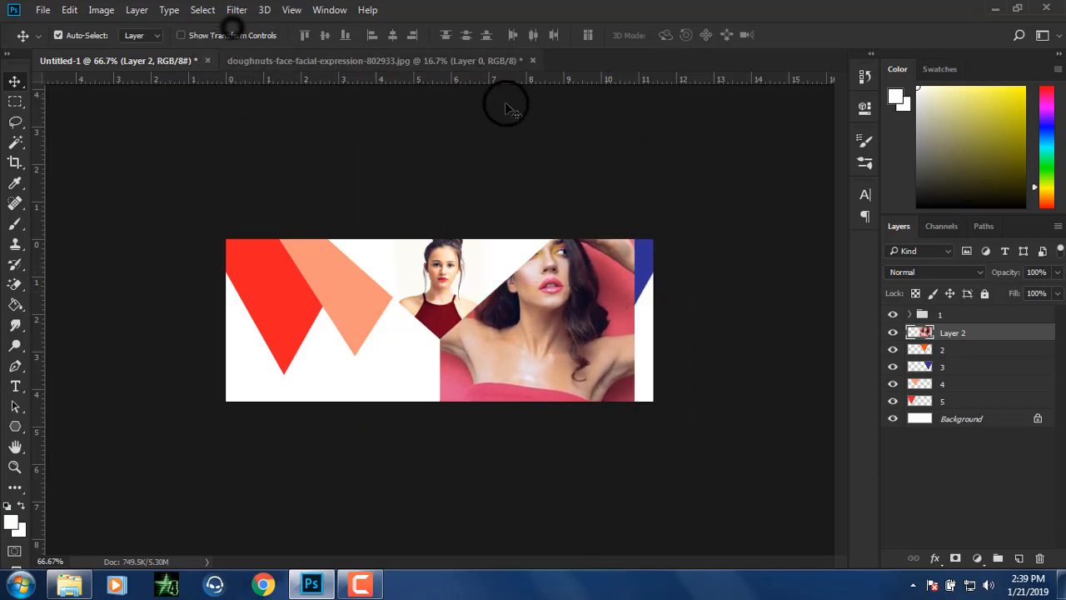
{"action": "left_click", "coordinate": [207, 35]}
{"action": "left_click_drag", "start_coordinate": [631, 136], "coordinate": [604, 185]}
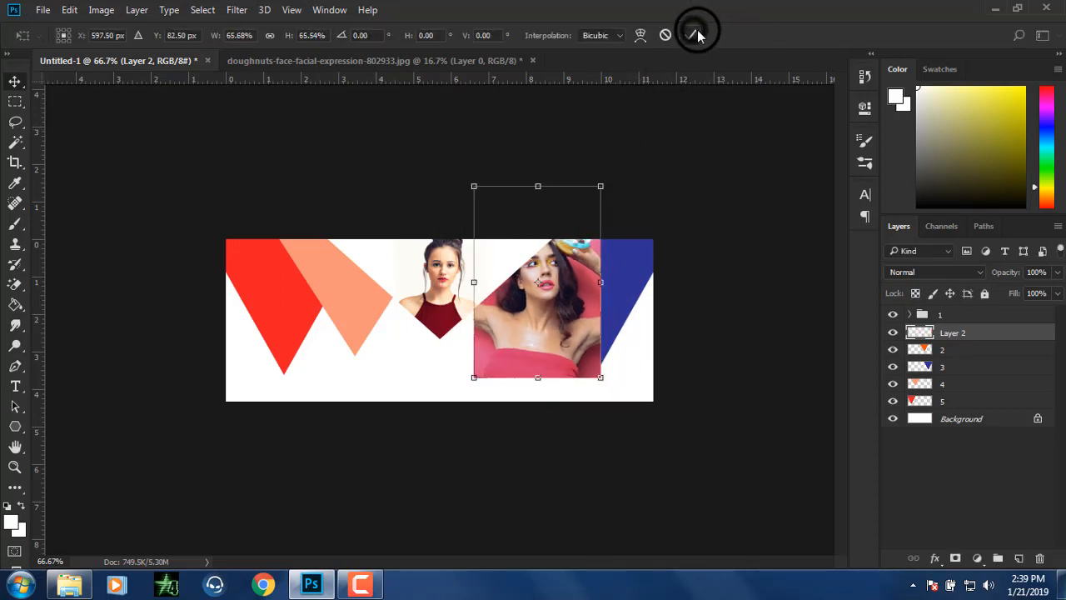
{"action": "left_click", "coordinate": [691, 34]}
Step: Clip the doughnut photo to triangle layer 2 and shift it so the face sits inside the triangle
{"action": "right_click", "coordinate": [972, 340]}
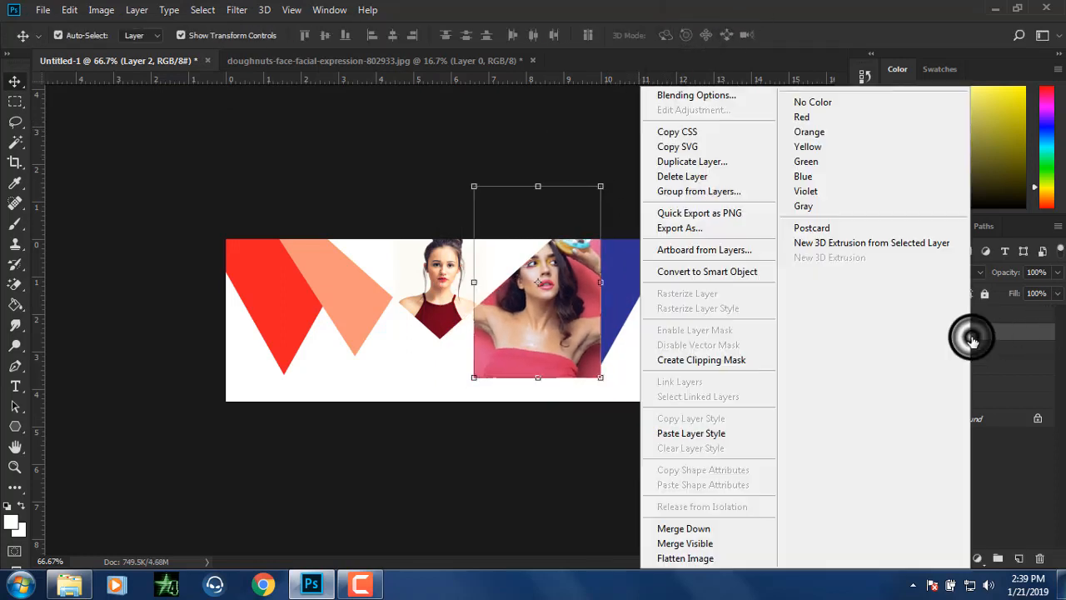
{"action": "left_click", "coordinate": [717, 361]}
{"action": "left_click_drag", "start_coordinate": [535, 308], "coordinate": [540, 317]}
{"action": "left_click", "coordinate": [760, 352]}
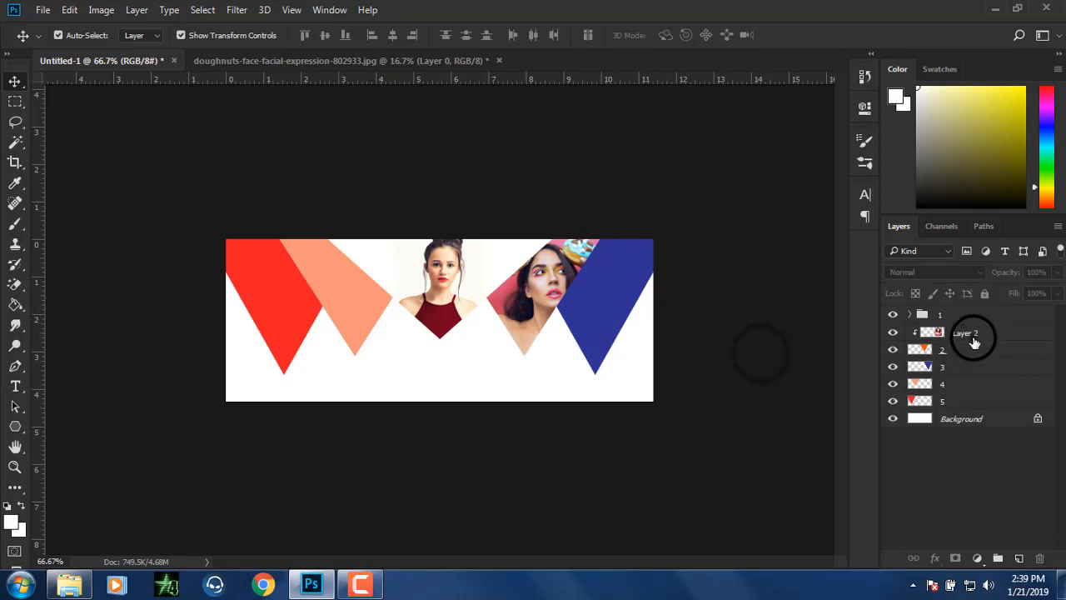
Step: Group the clipped doughnut photo with triangle layer 2 and name the group 2
{"action": "left_click", "coordinate": [973, 337]}
{"action": "left_click", "coordinate": [971, 350], "text": "shift"}
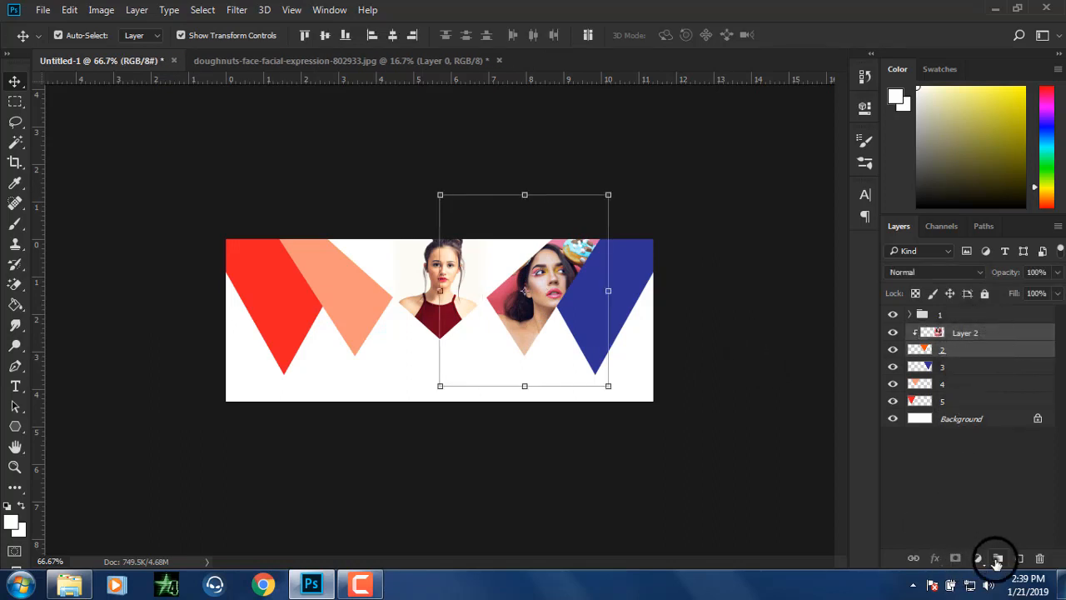
{"action": "left_click", "coordinate": [997, 560]}
{"action": "type", "text": "2"}
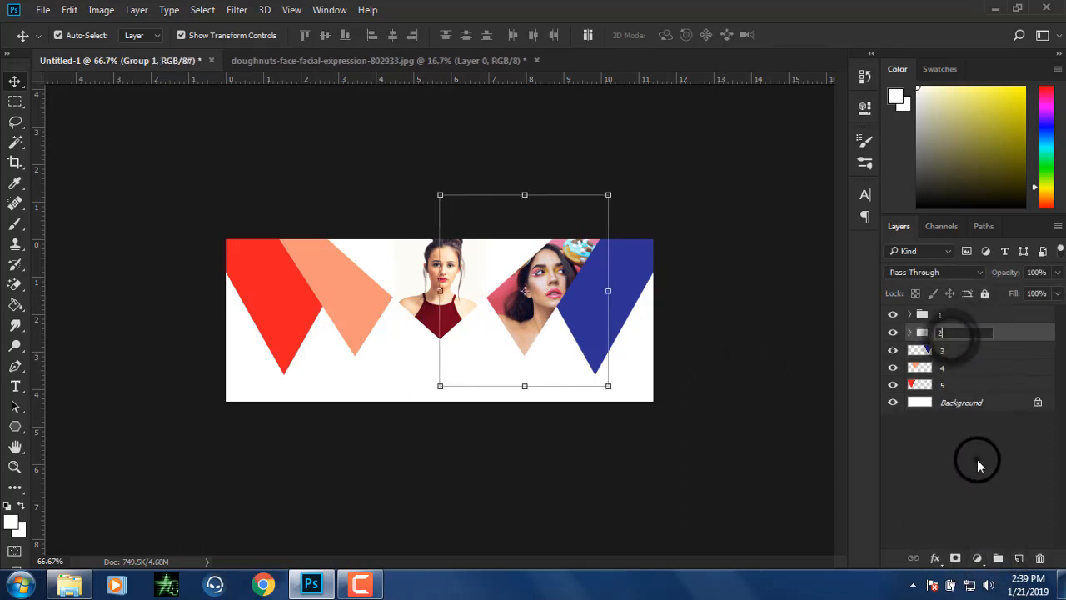
{"action": "left_click", "coordinate": [976, 459]}
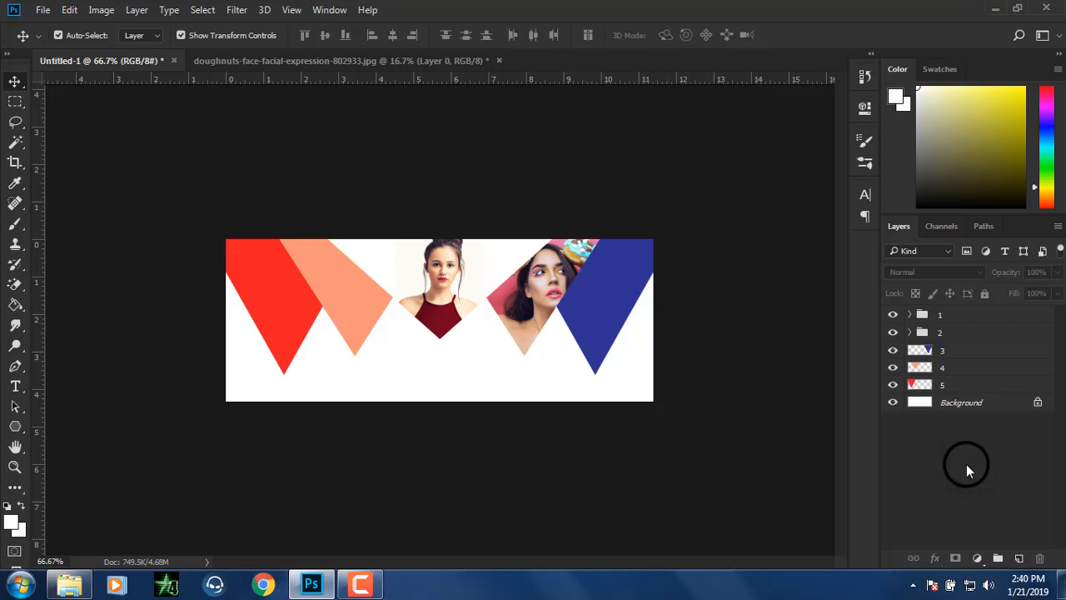
Step: Select triangle layer 3 in the banner and close the doughnuts-face-facial-expression-802933.jpg document without saving
{"action": "left_click", "coordinate": [945, 366]}
{"action": "left_click", "coordinate": [944, 351]}
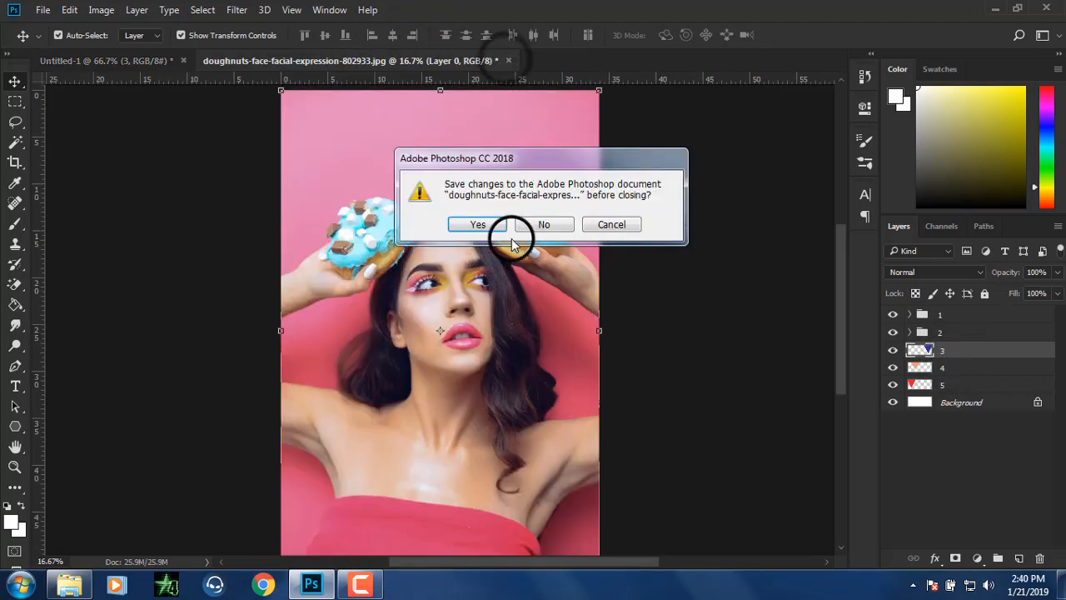
{"action": "left_click", "coordinate": [537, 226]}
Step: Open adolescent-casual-contemporary-1030895.jpg from Downloads, unlock its Background and copy it into the Untitled-1 banner above layer 3
{"action": "left_click", "coordinate": [42, 10]}
{"action": "left_click", "coordinate": [55, 42]}
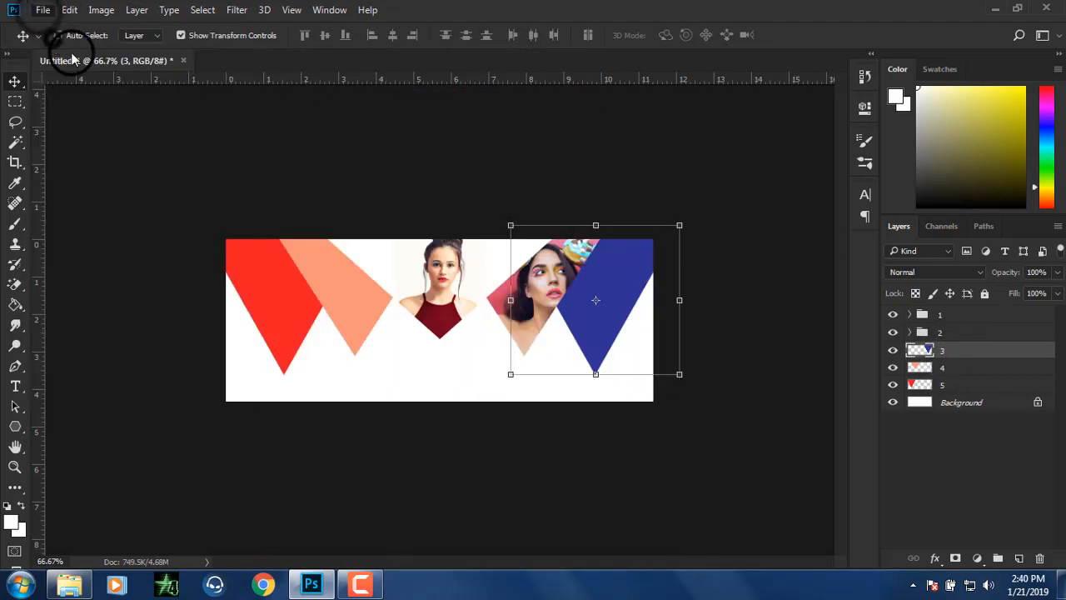
{"action": "double_click", "coordinate": [979, 148]}
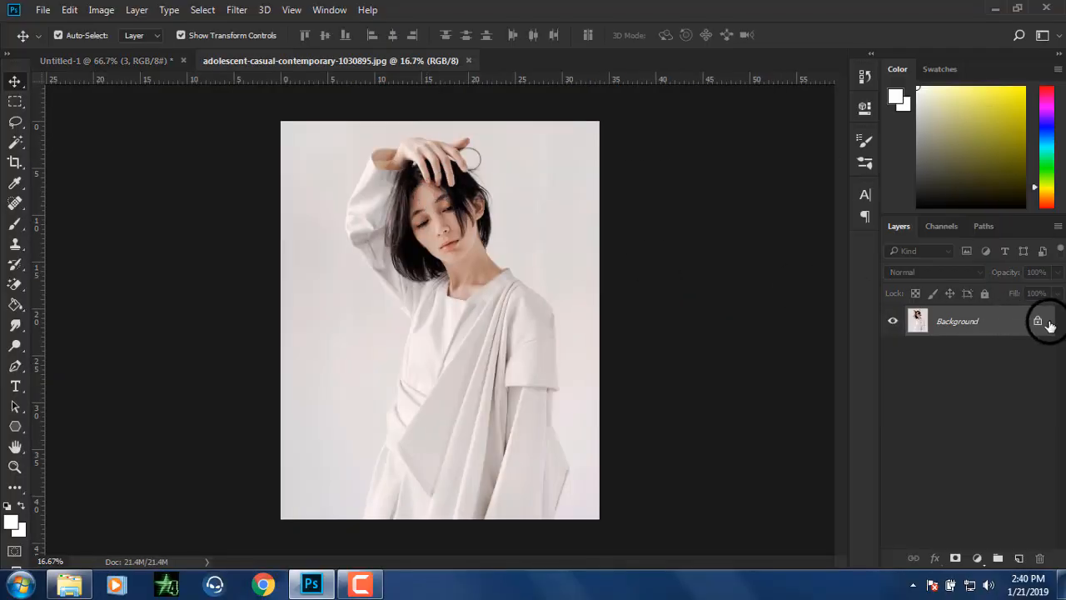
{"action": "left_click", "coordinate": [1038, 325]}
{"action": "left_click_drag", "start_coordinate": [507, 266], "coordinate": [440, 291]}
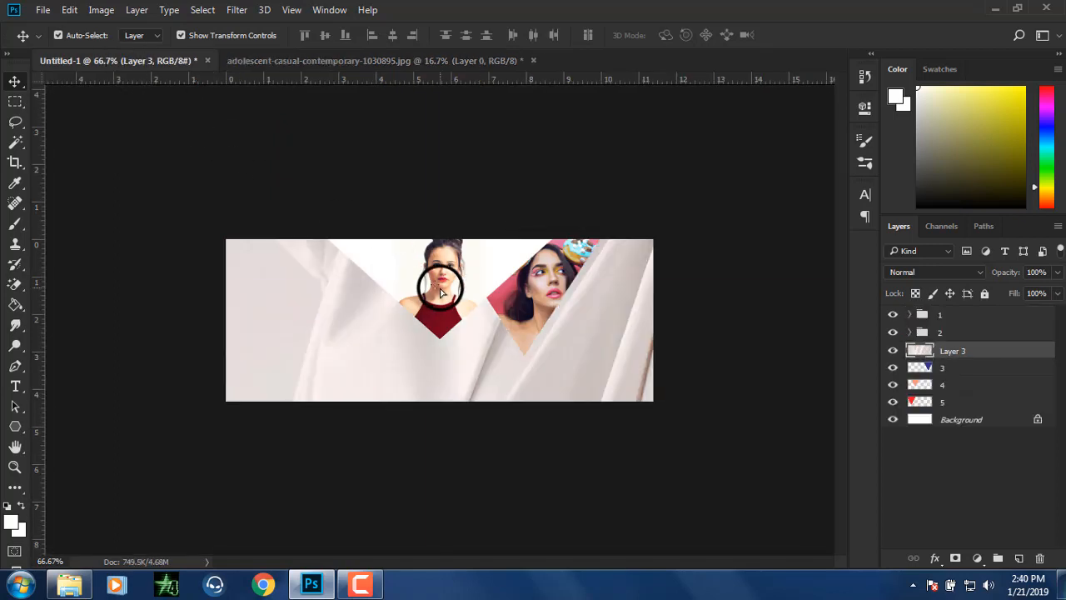
Step: Scale the white-robe portrait layer down about its centre to about 14.7% of its size
{"action": "key", "text": "ctrl+minus"}
{"action": "key", "text": "ctrl+minus"}
{"action": "key", "text": "ctrl+minus"}
{"action": "key", "text": "ctrl+minus"}
{"action": "key", "text": "ctrl+minus"}
{"action": "key", "text": "ctrl+minus"}
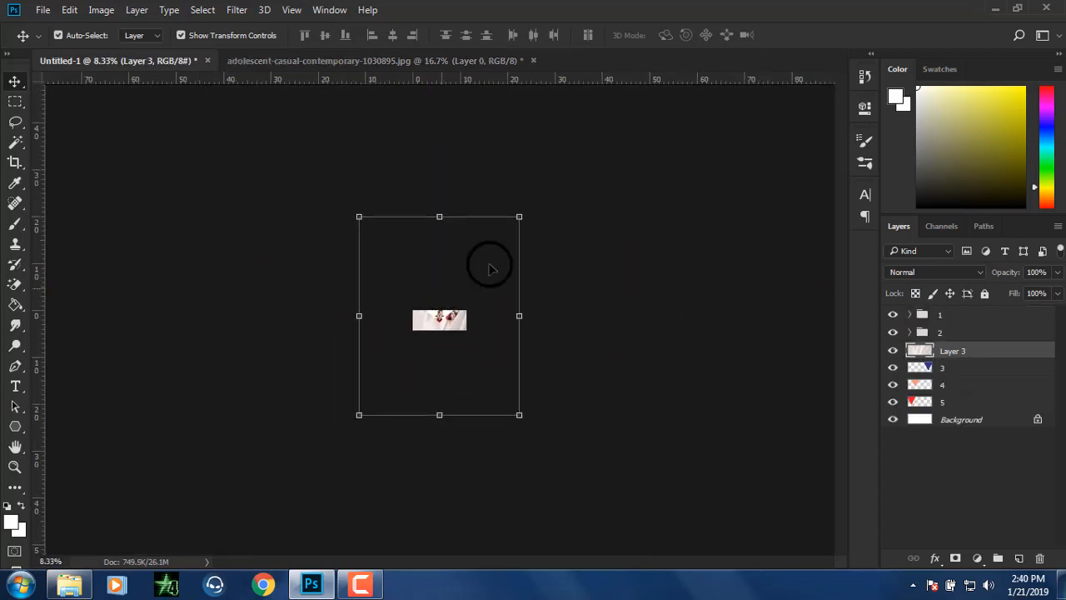
{"action": "left_click_drag", "start_coordinate": [518, 216], "coordinate": [451, 298]}
Step: Shrink the white-robe portrait further and place it over the blue triangle, with the head near the banner's upper edge
{"action": "key", "text": "ctrl+plus"}
{"action": "key", "text": "ctrl+plus"}
{"action": "key", "text": "ctrl+plus"}
{"action": "key", "text": "ctrl+plus"}
{"action": "key", "text": "ctrl+plus"}
{"action": "key", "text": "ctrl+plus"}
{"action": "key", "text": "ctrl+plus"}
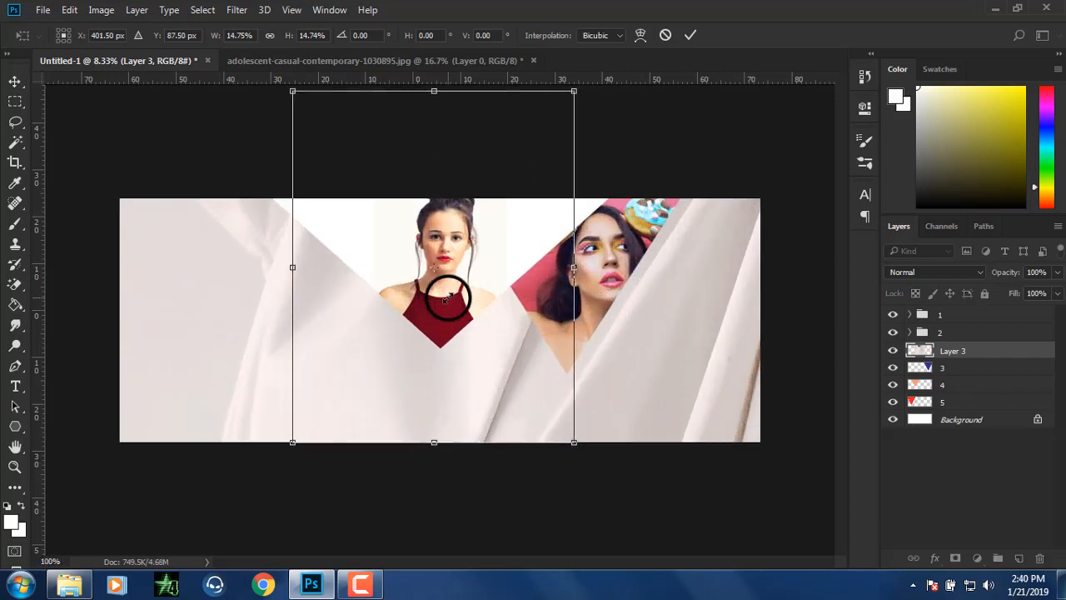
{"action": "left_click_drag", "start_coordinate": [574, 90], "coordinate": [522, 156]}
{"action": "left_click_drag", "start_coordinate": [465, 307], "coordinate": [712, 373]}
{"action": "key", "text": "Return"}
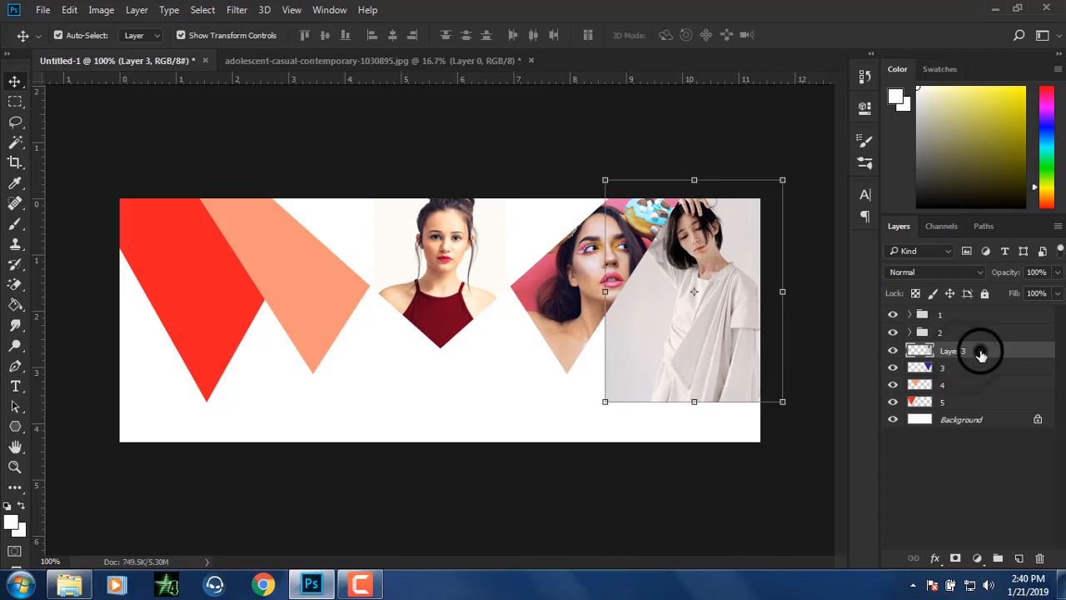
Step: Clip the white-robe portrait to the blue triangle on layer 3 and hide the transform controls
{"action": "right_click", "coordinate": [981, 355]}
{"action": "left_click", "coordinate": [725, 356]}
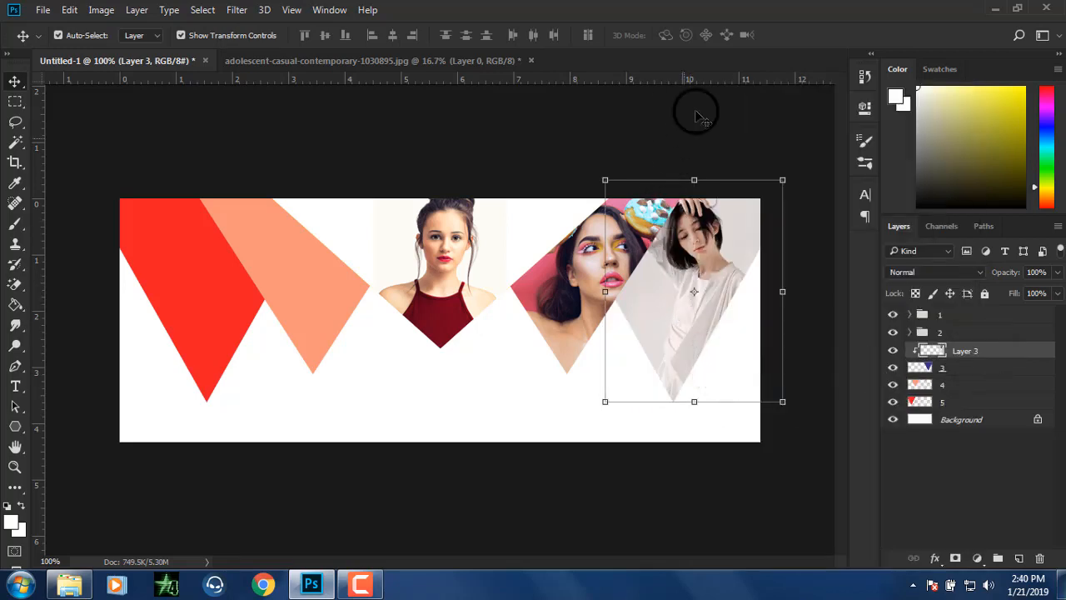
{"action": "left_click", "coordinate": [248, 37]}
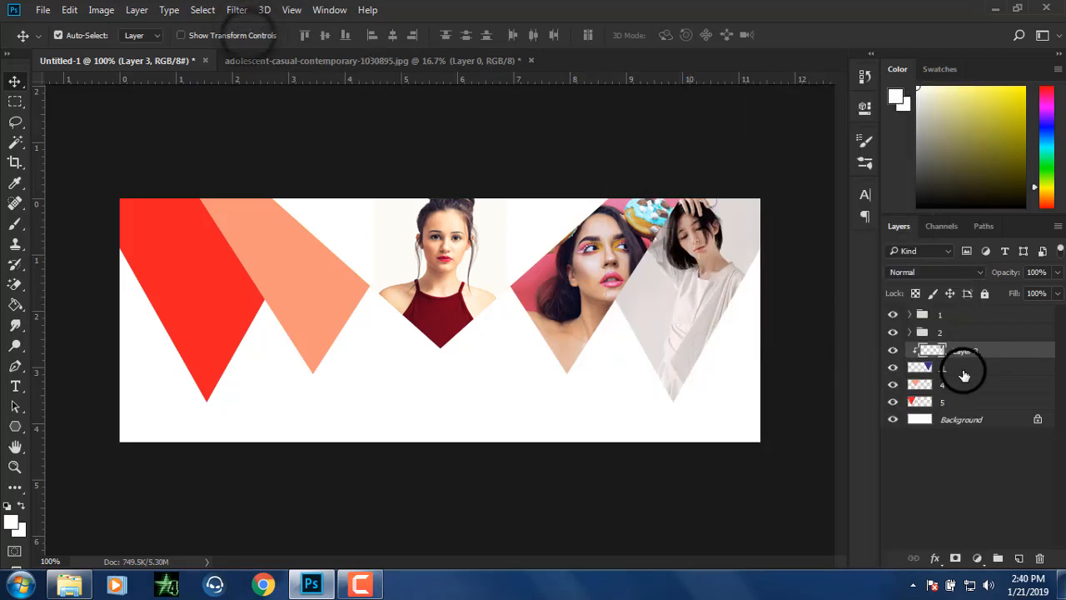
Step: Group the clipped white-robe portrait with triangle layer 3 and name the group 3
{"action": "left_click", "coordinate": [958, 368], "text": "shift"}
{"action": "left_click", "coordinate": [993, 565]}
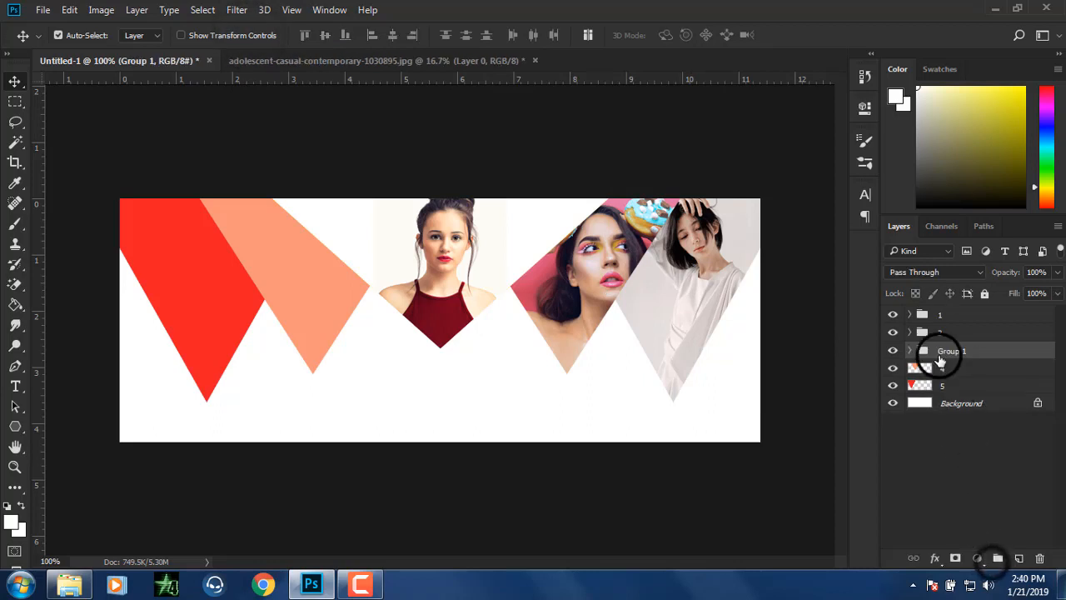
{"action": "left_click", "coordinate": [991, 463]}
Step: Select triangle layer 4 in the banner and close the adolescent-casual-contemporary-1030895.jpg document without saving
{"action": "left_click", "coordinate": [961, 372]}
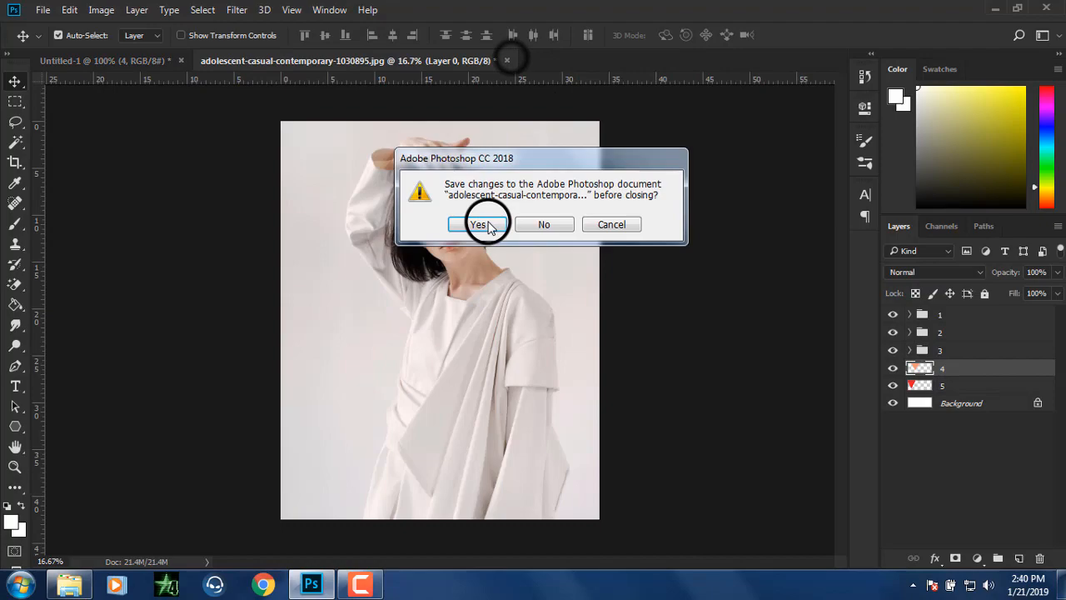
{"action": "left_click", "coordinate": [542, 223]}
Step: Open beauty-casual-curly-794064.jpg from Downloads, unlock its Background and copy it into the Untitled-1 banner above layer 4
{"action": "left_click", "coordinate": [43, 10]}
{"action": "left_click", "coordinate": [60, 47]}
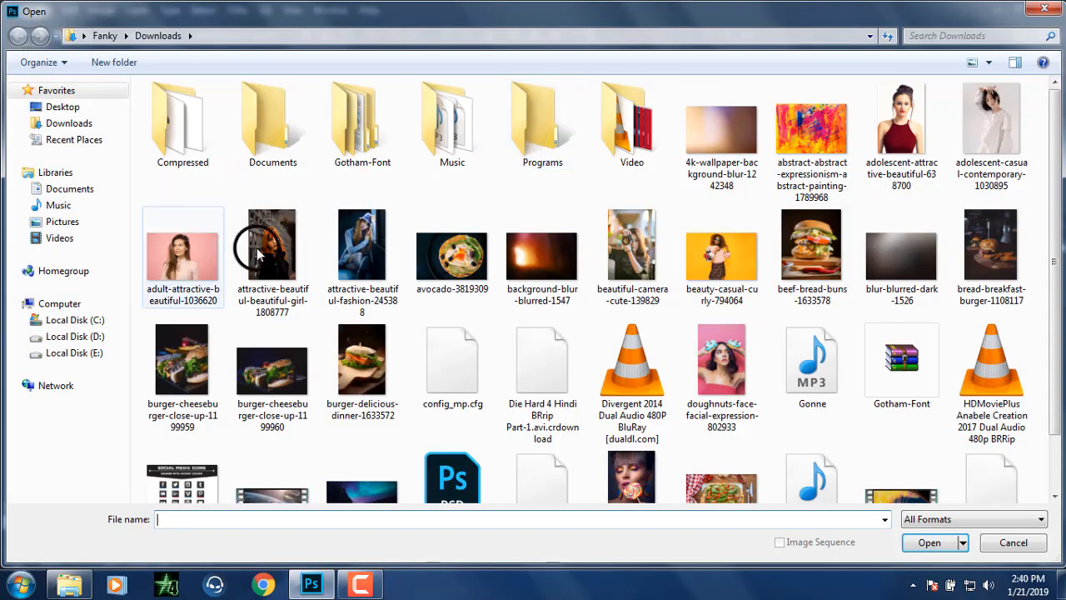
{"action": "double_click", "coordinate": [726, 236]}
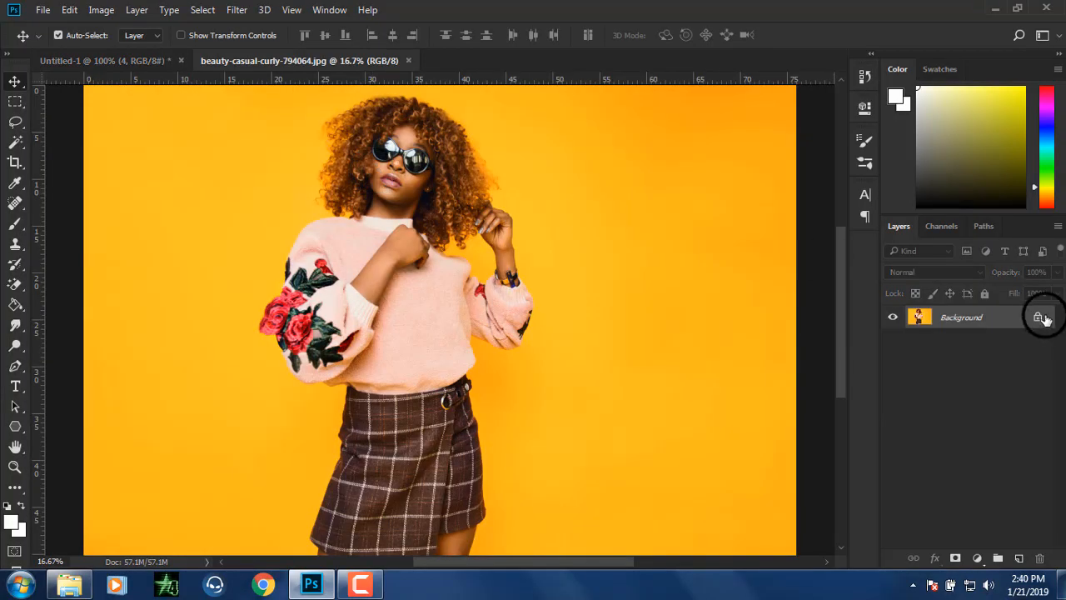
{"action": "left_click", "coordinate": [1044, 319]}
{"action": "left_click_drag", "start_coordinate": [528, 261], "coordinate": [386, 255]}
Step: Show the transform controls and scale the curly-hair portrait down about its centre to about 15.6% of its size
{"action": "key", "text": "ctrl+minus"}
{"action": "key", "text": "ctrl+minus"}
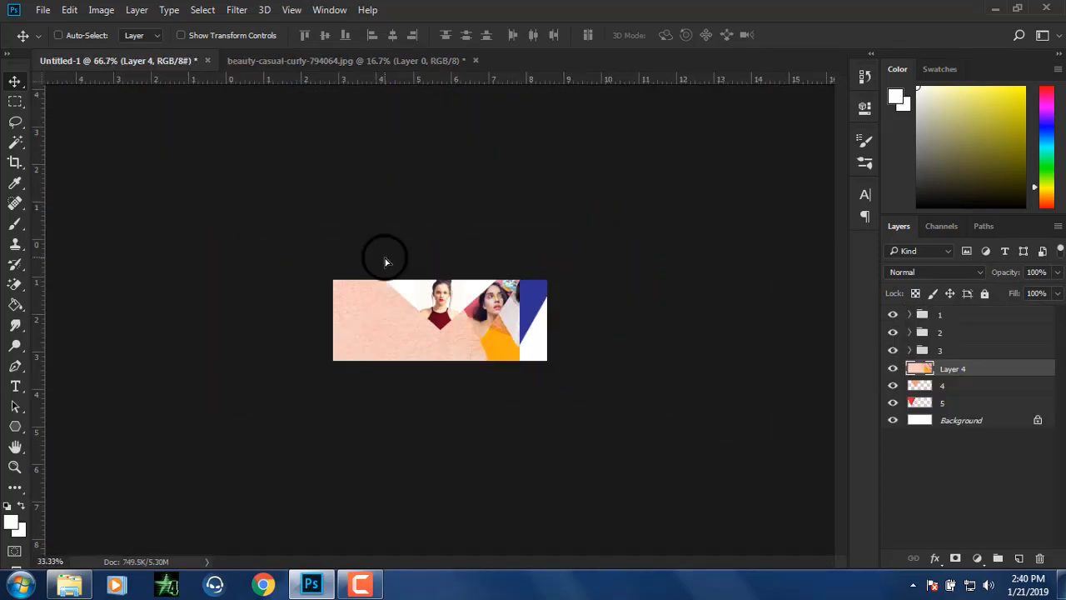
{"action": "key", "text": "ctrl+minus"}
{"action": "key", "text": "ctrl+minus"}
{"action": "key", "text": "ctrl+minus"}
{"action": "key", "text": "ctrl+minus"}
{"action": "left_click", "coordinate": [225, 35]}
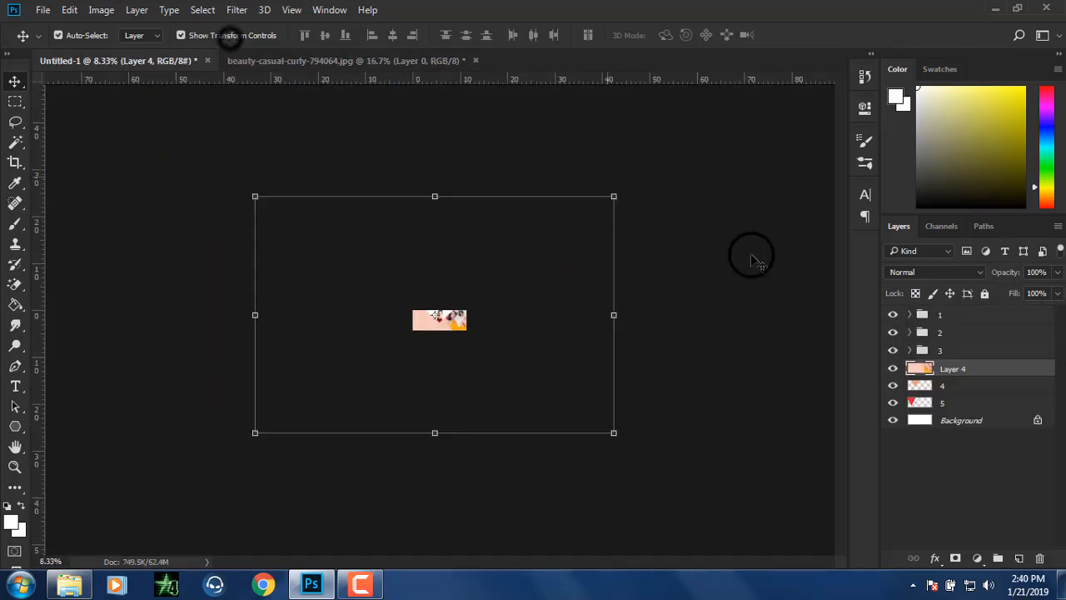
{"action": "left_click", "coordinate": [620, 195]}
{"action": "left_click_drag", "start_coordinate": [620, 195], "coordinate": [476, 302]}
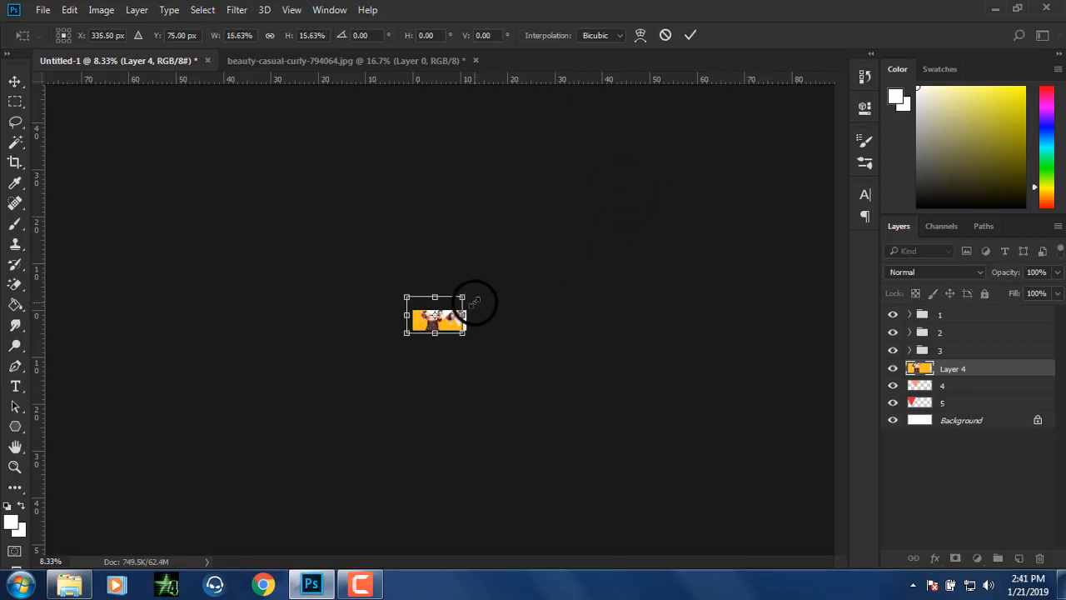
Step: Scale the curly-hair portrait down further to about 8.5% and align it with the banner's upper-left corner
{"action": "key", "text": "ctrl+plus"}
{"action": "key", "text": "ctrl+plus"}
{"action": "key", "text": "ctrl+plus"}
{"action": "key", "text": "ctrl+plus"}
{"action": "key", "text": "ctrl+plus"}
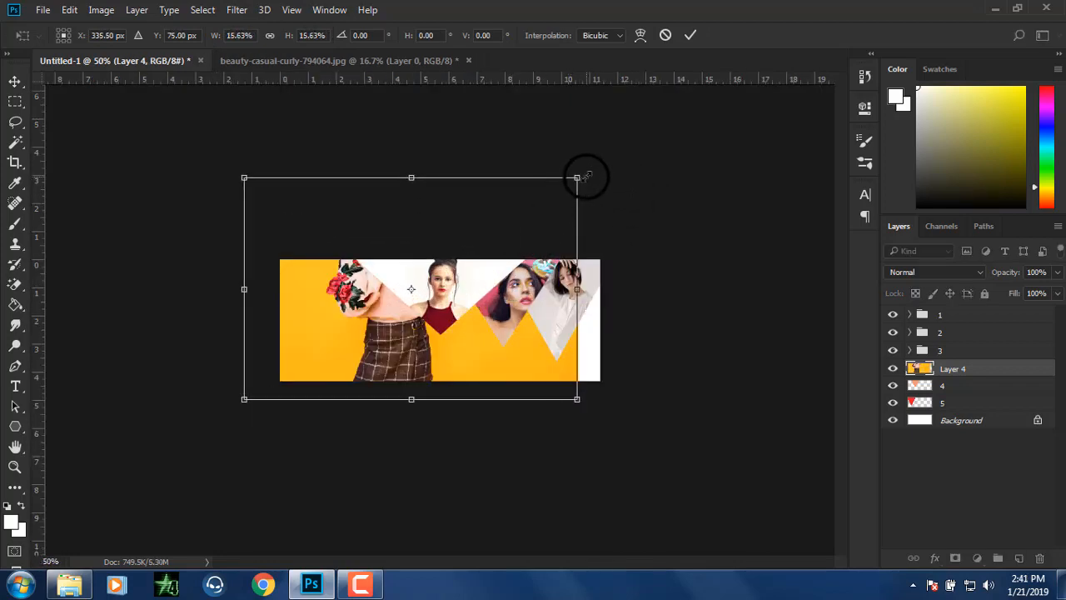
{"action": "left_click_drag", "start_coordinate": [582, 180], "coordinate": [513, 231]}
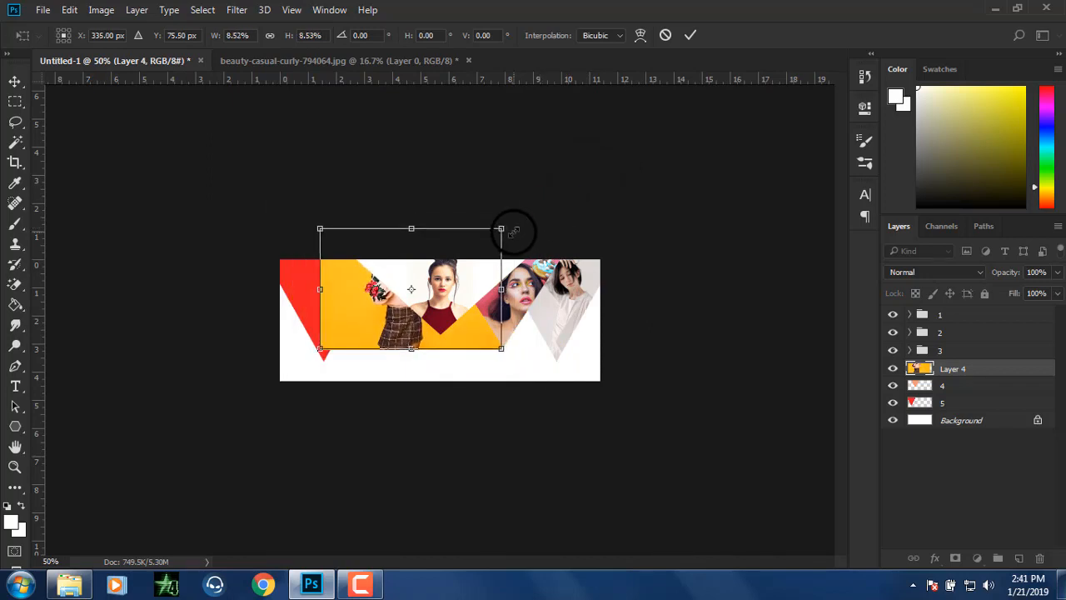
{"action": "key", "text": "ctrl+plus"}
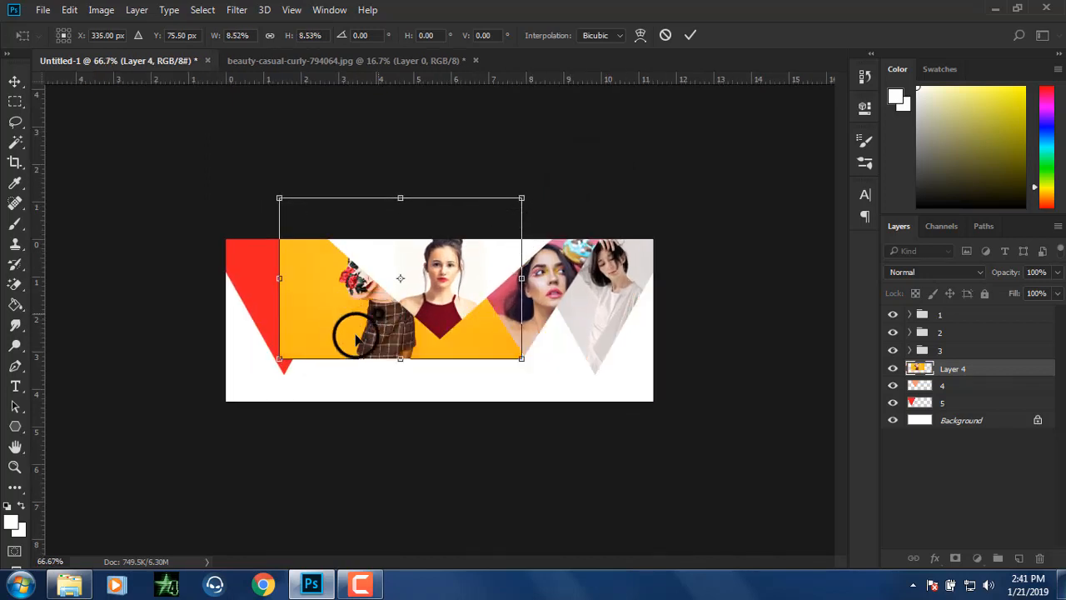
{"action": "left_click_drag", "start_coordinate": [355, 337], "coordinate": [317, 352]}
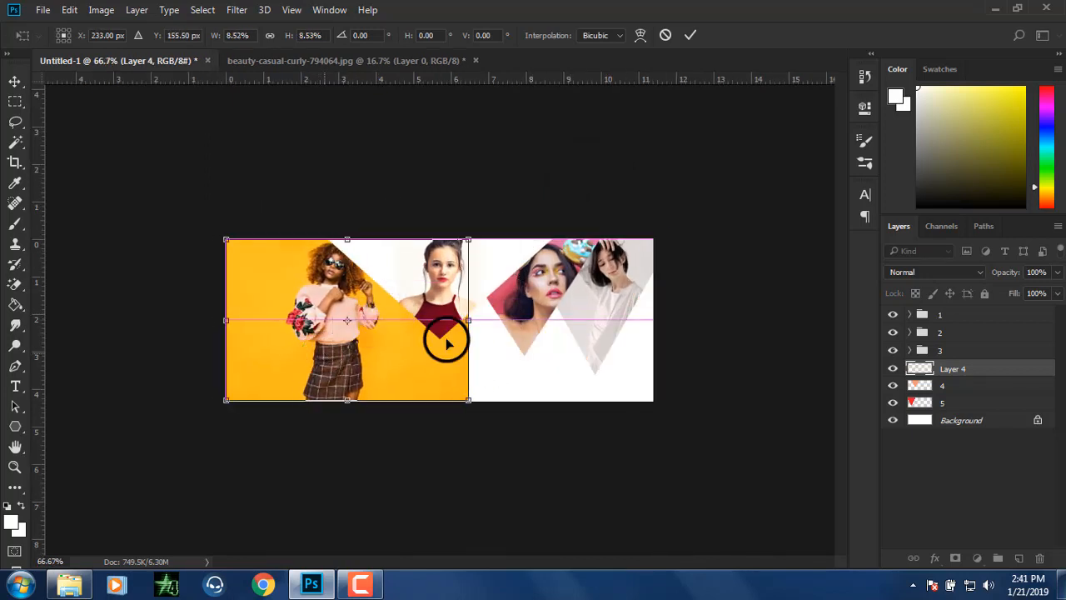
{"action": "left_click", "coordinate": [694, 35]}
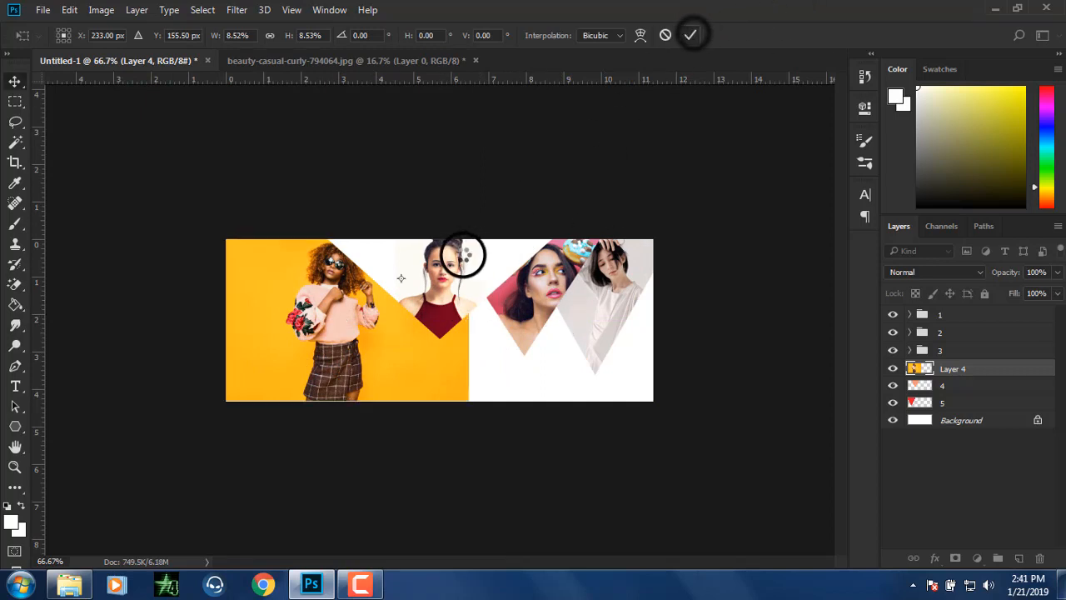
Step: Scale the curly-hair portrait to about 81.7% and realign it with the banner's upper-left corner
{"action": "left_click_drag", "start_coordinate": [468, 237], "coordinate": [446, 252]}
{"action": "left_click_drag", "start_coordinate": [393, 307], "coordinate": [370, 293]}
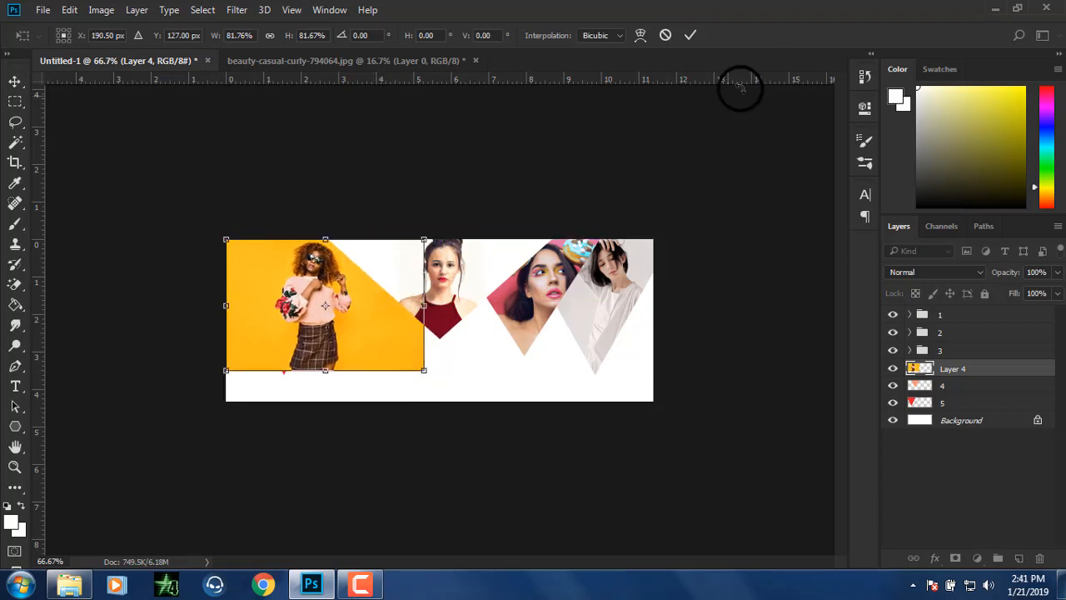
{"action": "left_click", "coordinate": [691, 37]}
Step: Clip the curly-hair portrait to triangle layer 4 and shift it so the woman sits inside the triangle
{"action": "right_click", "coordinate": [964, 379]}
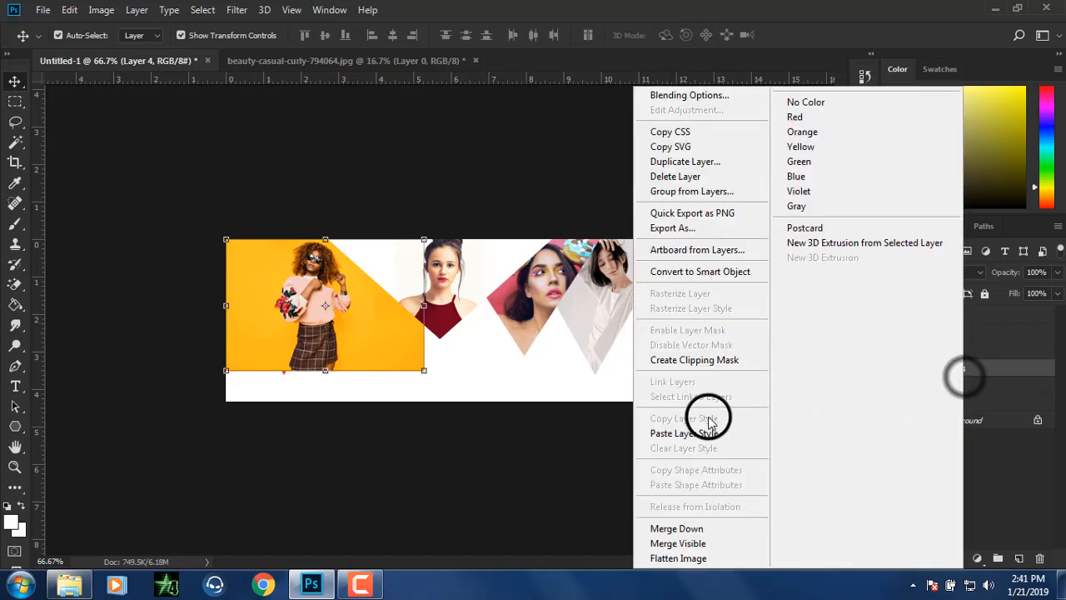
{"action": "left_click", "coordinate": [721, 361]}
{"action": "left_click_drag", "start_coordinate": [324, 325], "coordinate": [354, 304]}
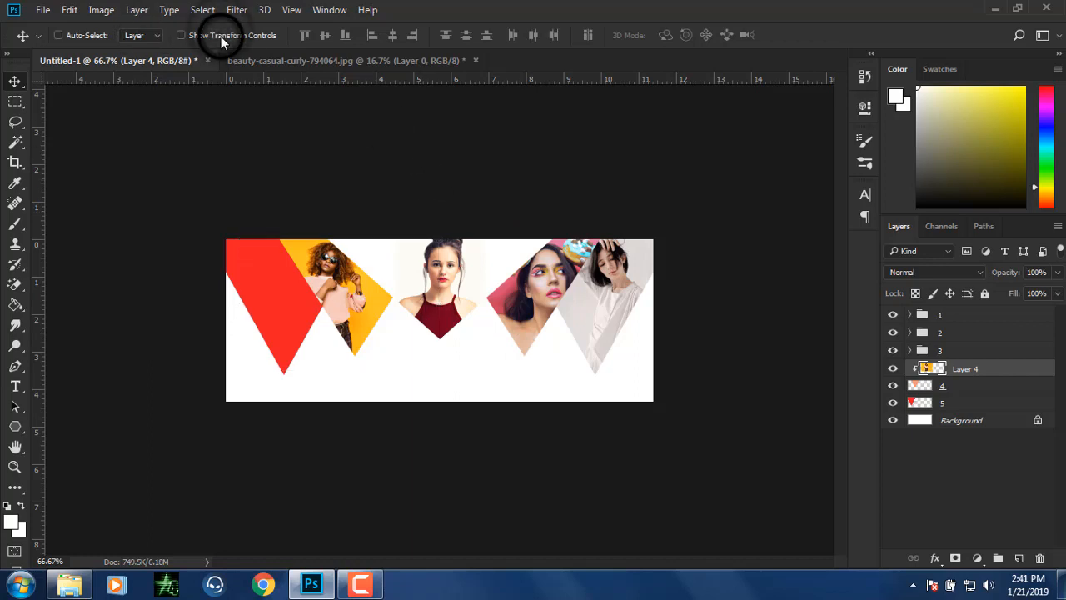
Step: Group the clipped curly-hair portrait with triangle layer 4 and name the group 4
{"action": "key", "text": "ctrl+plus"}
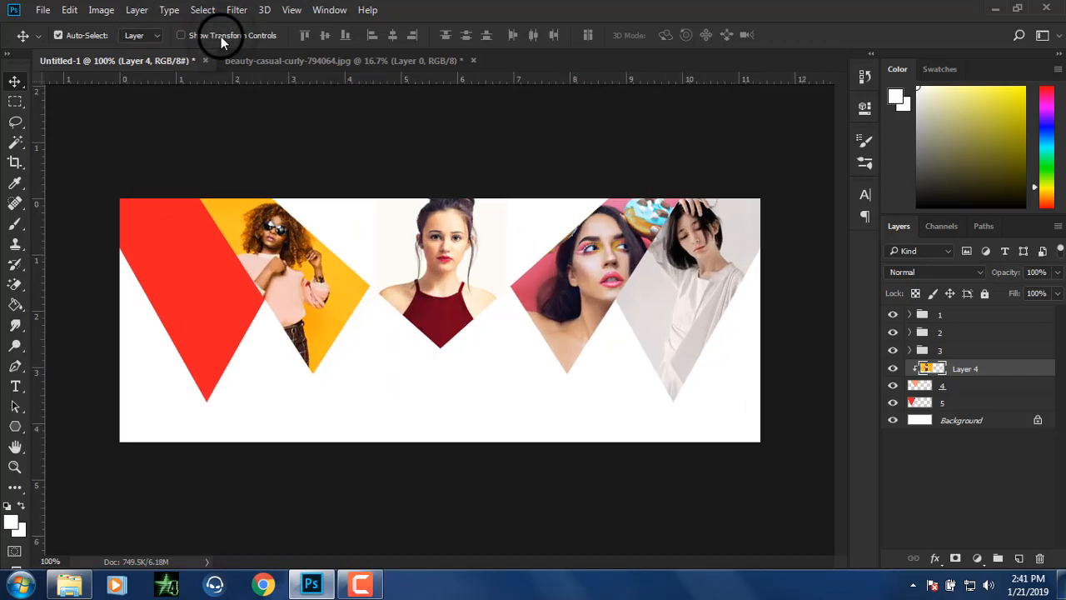
{"action": "left_click", "coordinate": [965, 390], "text": "shift"}
{"action": "left_click", "coordinate": [998, 558]}
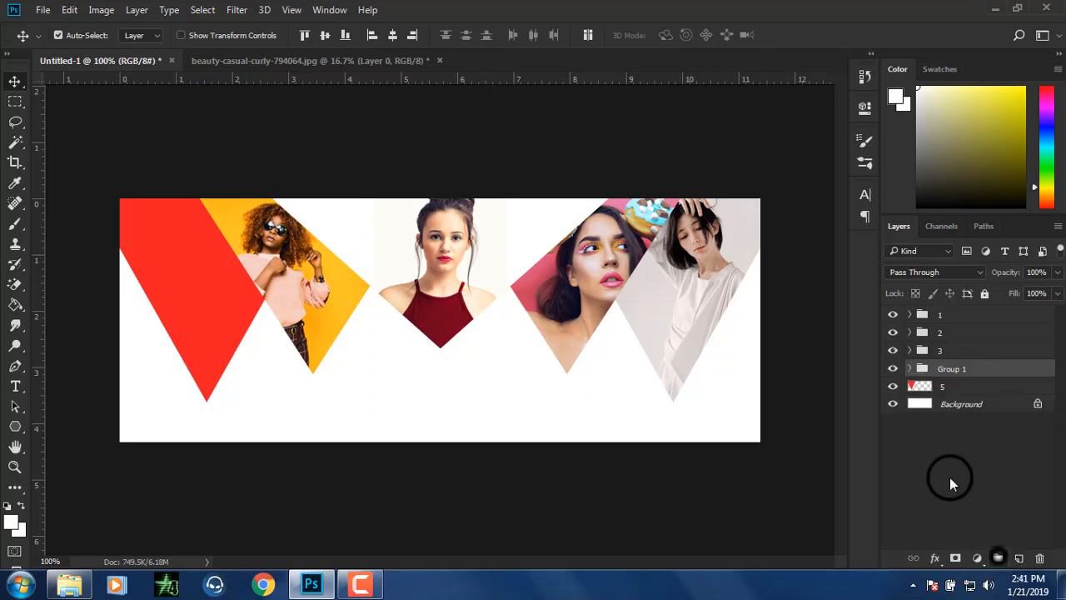
{"action": "type", "text": "4"}
{"action": "left_click", "coordinate": [974, 434]}
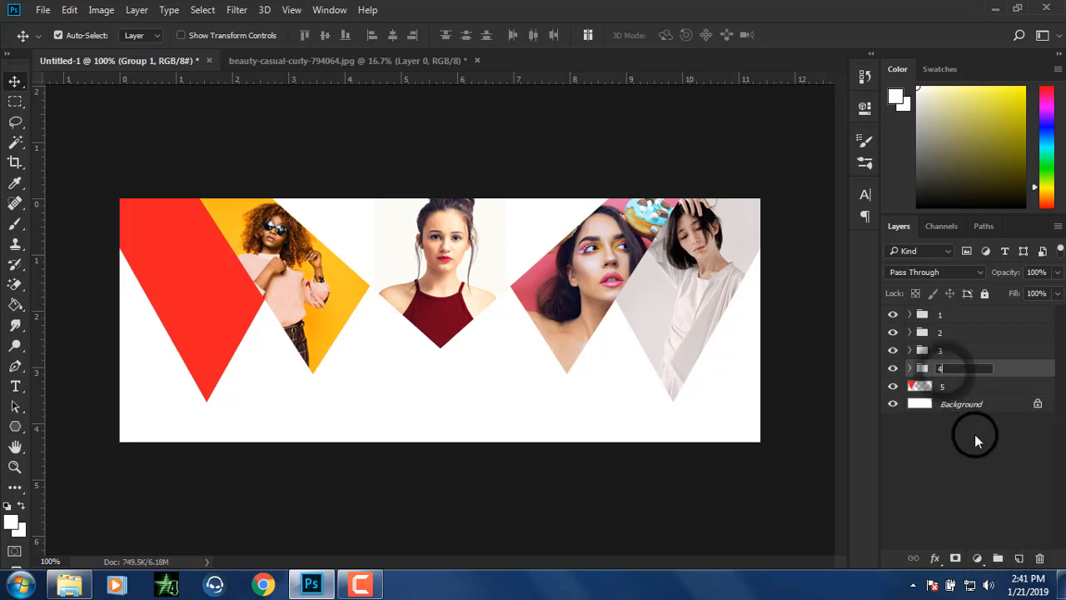
Step: Select triangle layer 5 and close the curly-hair portrait file without saving its changes
{"action": "left_click", "coordinate": [953, 387]}
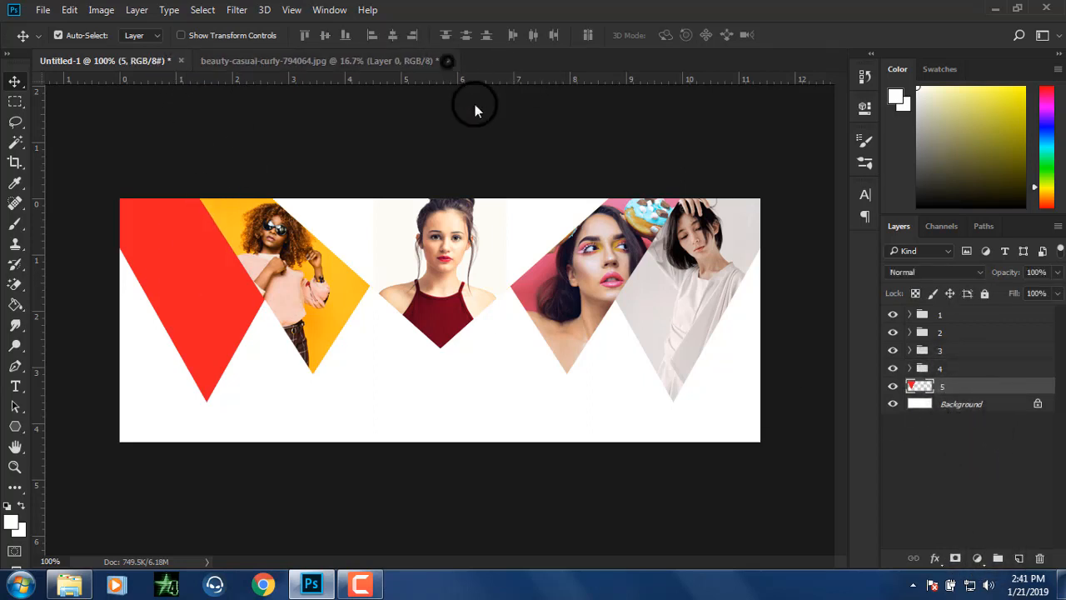
{"action": "left_click", "coordinate": [448, 61]}
{"action": "left_click", "coordinate": [547, 224]}
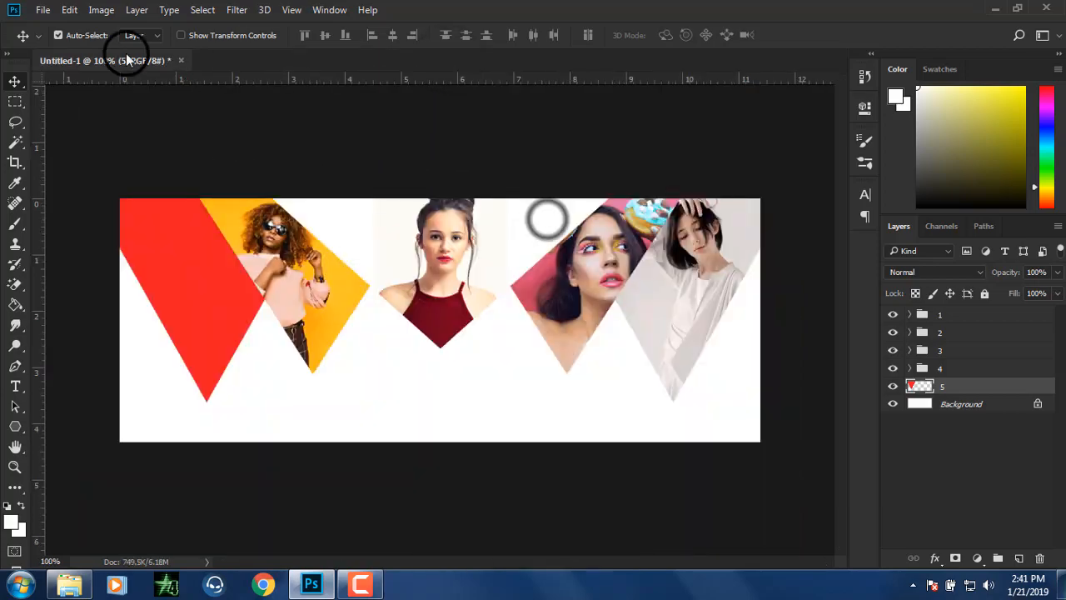
Step: Open adult-attractive-beautiful-1036620.jpg, unlock its background layer and bring the portrait into the banner above triangle layer 5
{"action": "left_click", "coordinate": [40, 10]}
{"action": "left_click", "coordinate": [59, 41]}
{"action": "double_click", "coordinate": [204, 238]}
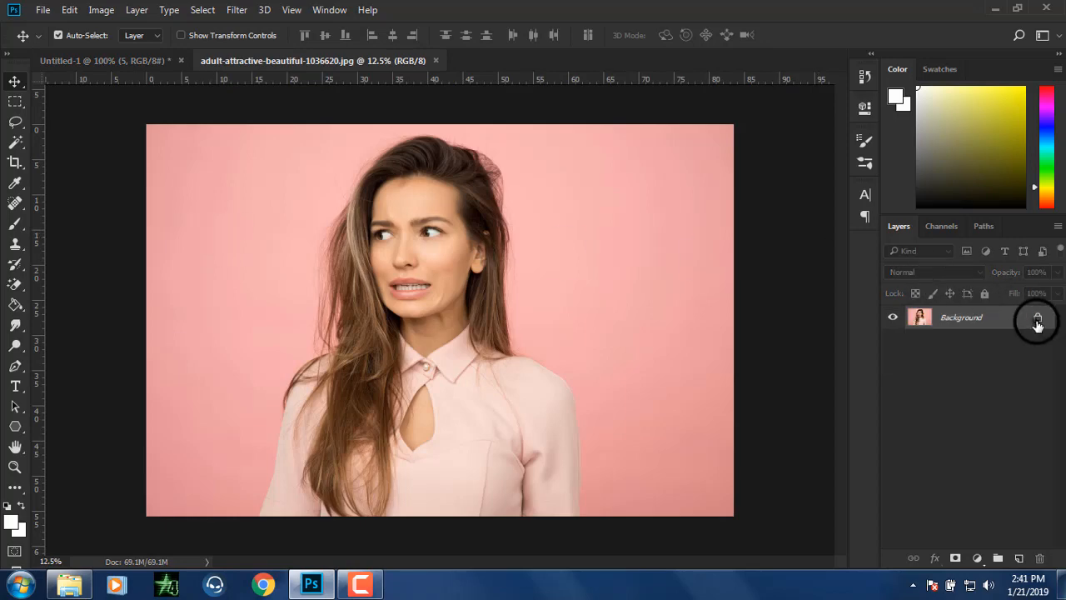
{"action": "left_click", "coordinate": [1037, 323]}
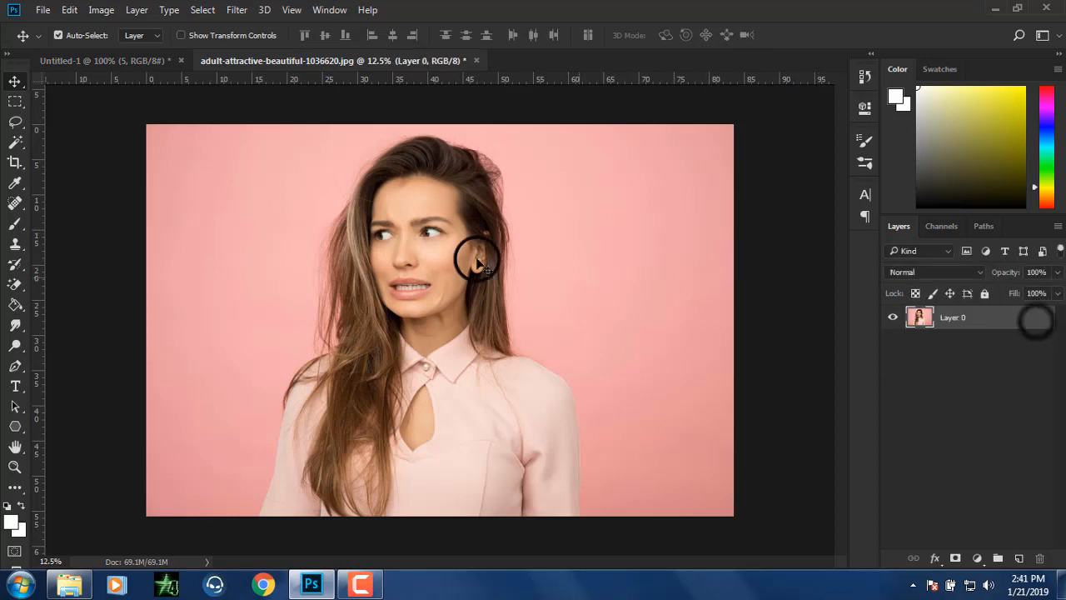
{"action": "left_click_drag", "start_coordinate": [469, 252], "coordinate": [349, 269]}
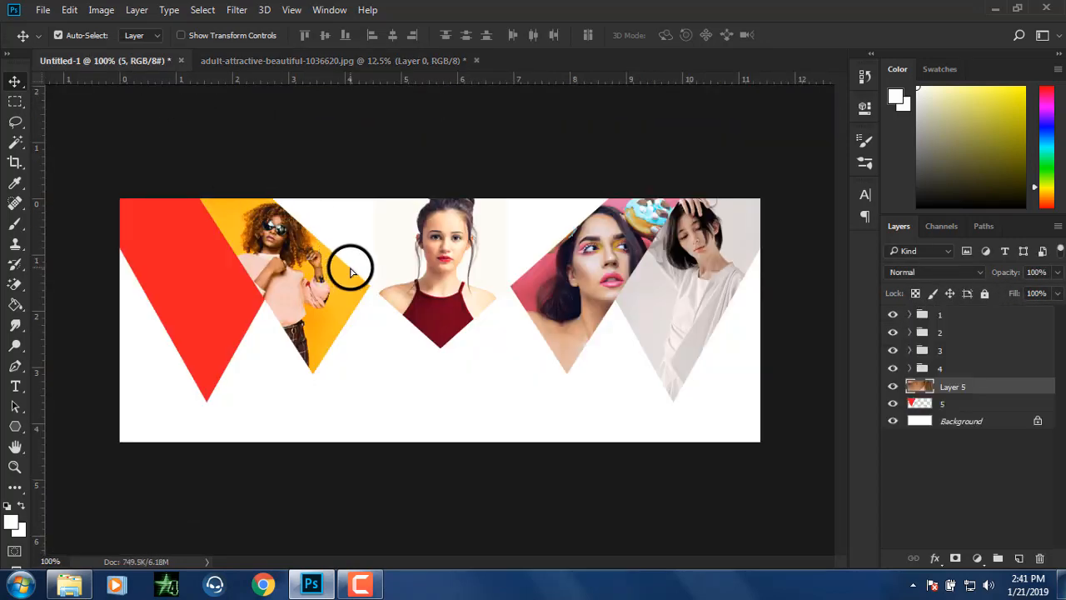
Step: Scale the pink-background portrait down proportionally to about 5.98% of its size
{"action": "key", "text": "ctrl+minus"}
{"action": "key", "text": "ctrl+minus"}
{"action": "key", "text": "ctrl+minus"}
{"action": "key", "text": "ctrl+minus"}
{"action": "key", "text": "ctrl+minus"}
{"action": "key", "text": "ctrl+minus"}
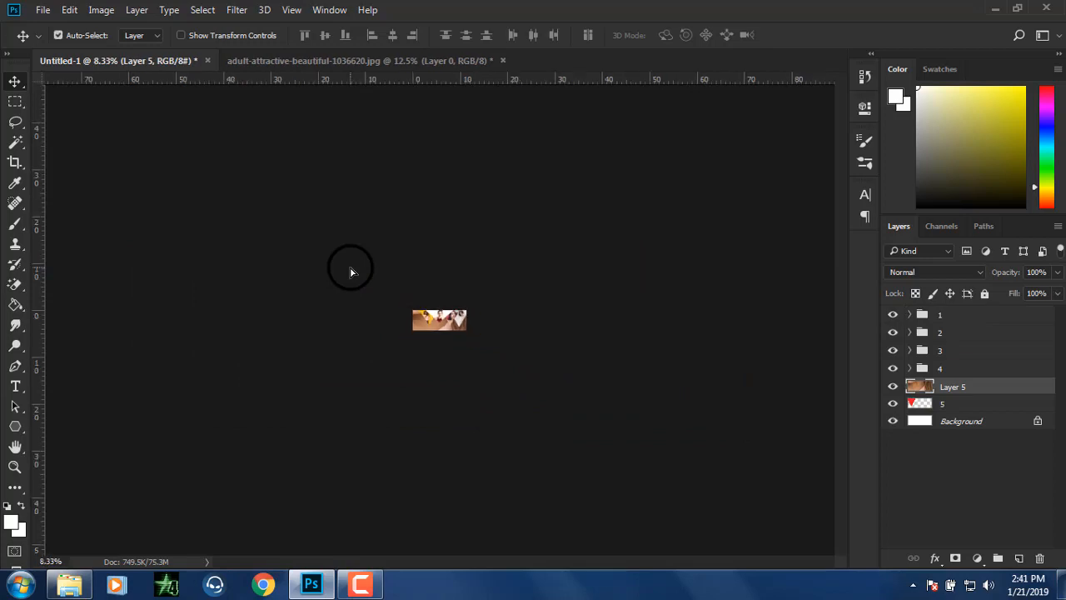
{"action": "left_click", "coordinate": [245, 34]}
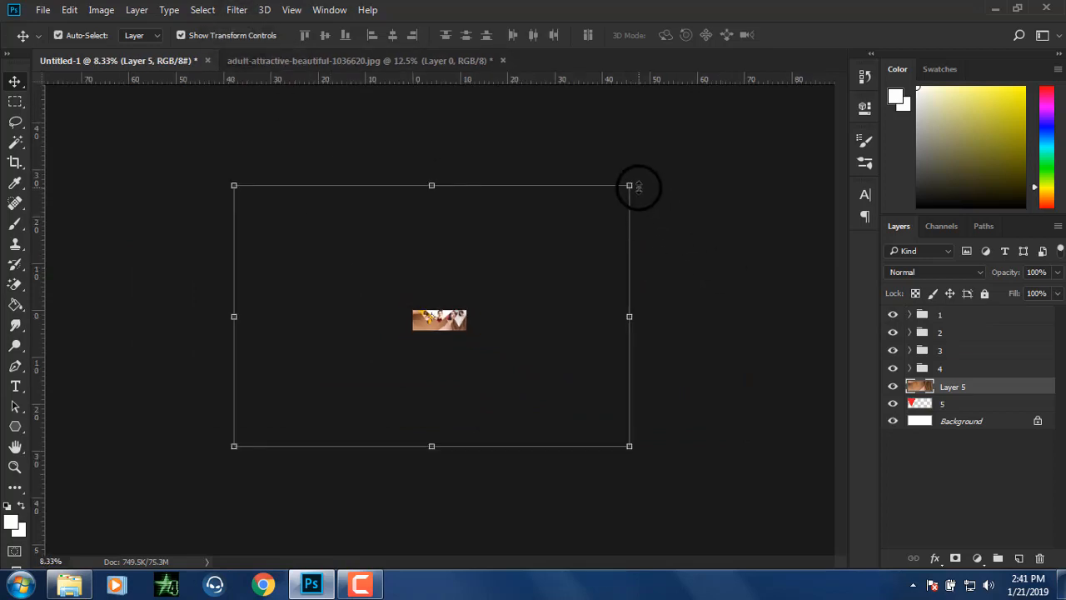
{"action": "left_click_drag", "start_coordinate": [630, 184], "coordinate": [460, 331]}
{"action": "key", "text": "ctrl+plus"}
{"action": "key", "text": "ctrl+plus"}
{"action": "key", "text": "ctrl+plus"}
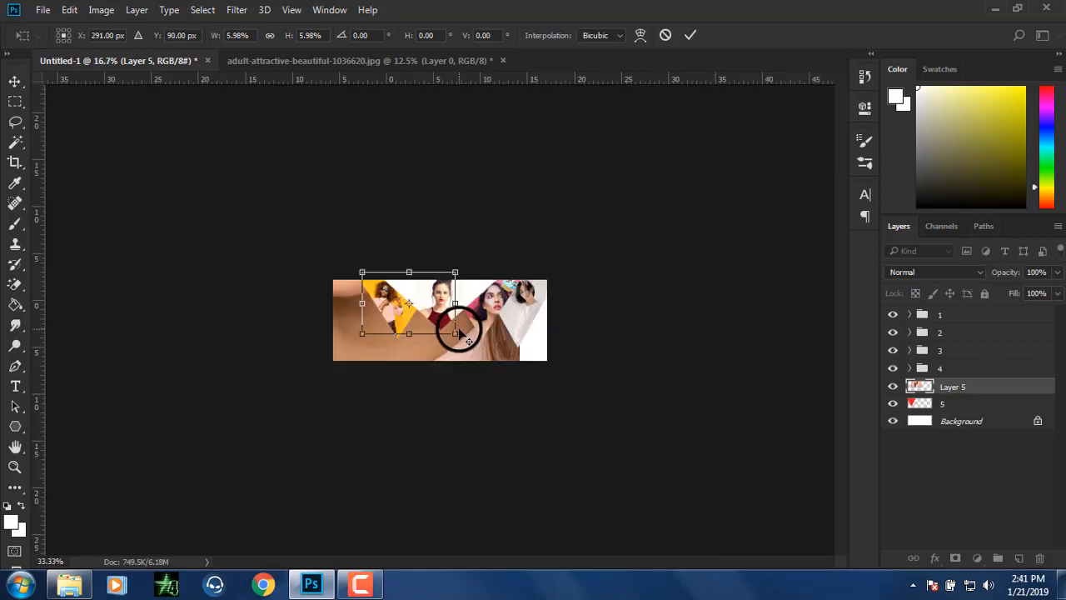
{"action": "key", "text": "ctrl+plus"}
{"action": "key", "text": "ctrl+plus"}
{"action": "key", "text": "ctrl+minus"}
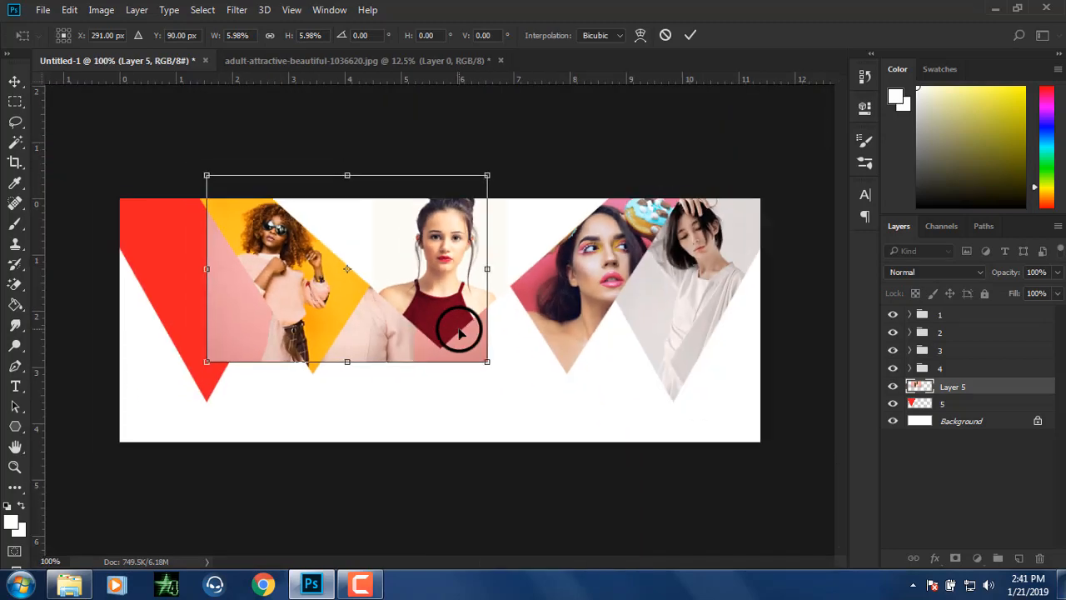
Step: Move the pink-background portrait over the banner's red triangle and enlarge it to about 7.3% of its original size
{"action": "left_click_drag", "start_coordinate": [364, 317], "coordinate": [271, 286]}
{"action": "left_click_drag", "start_coordinate": [340, 386], "coordinate": [372, 406]}
{"action": "key", "text": "Return"}
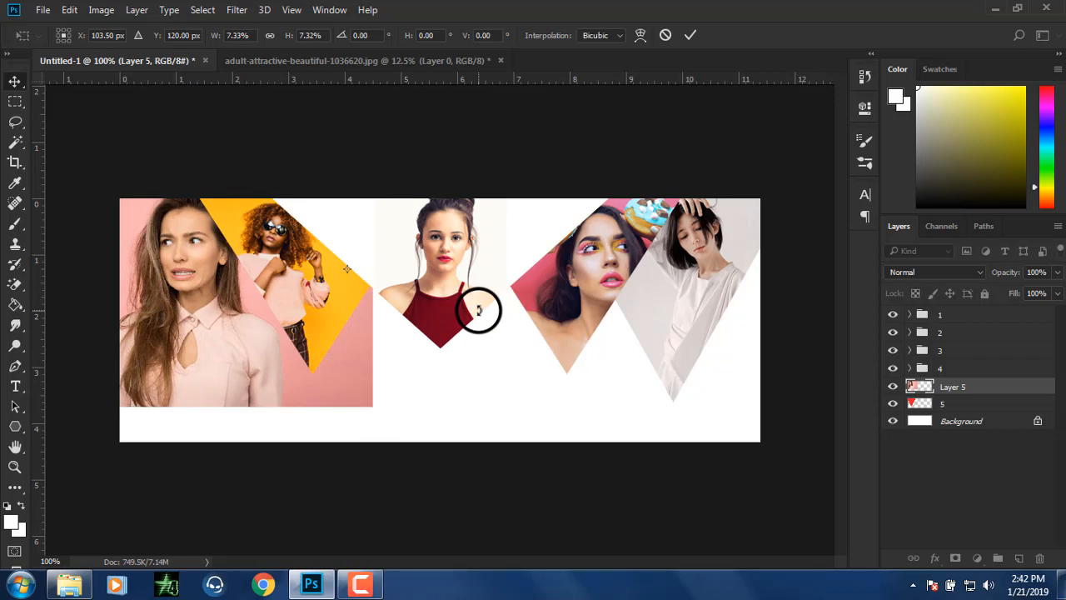
Step: Clip the pink-background portrait to triangle layer 5 and shift it down so the woman's face sits inside the triangle
{"action": "right_click", "coordinate": [963, 397]}
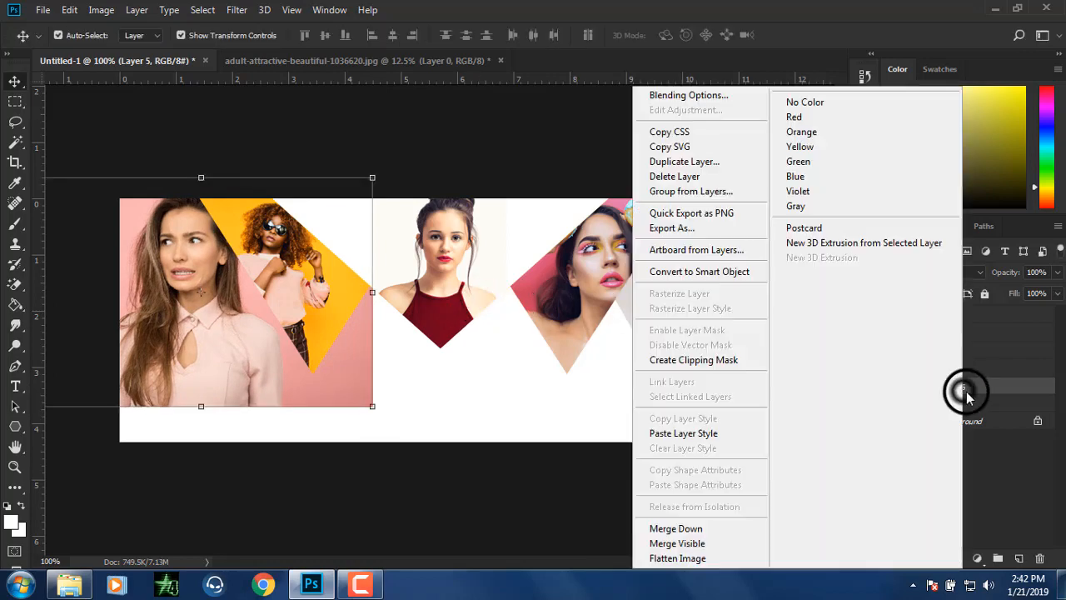
{"action": "left_click", "coordinate": [700, 360]}
{"action": "left_click_drag", "start_coordinate": [233, 305], "coordinate": [229, 325]}
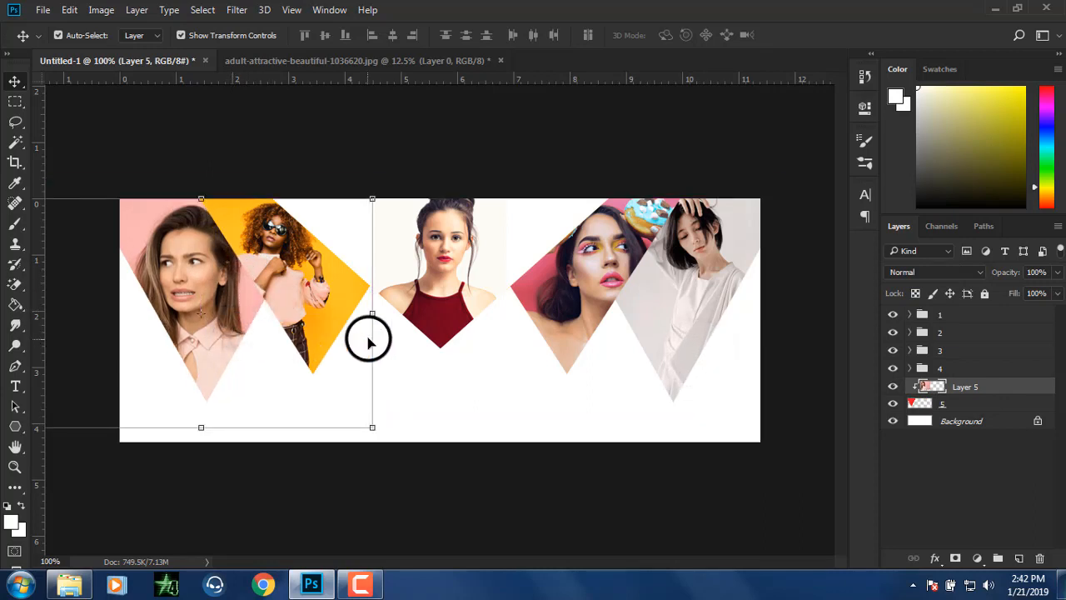
{"action": "left_click", "coordinate": [224, 38]}
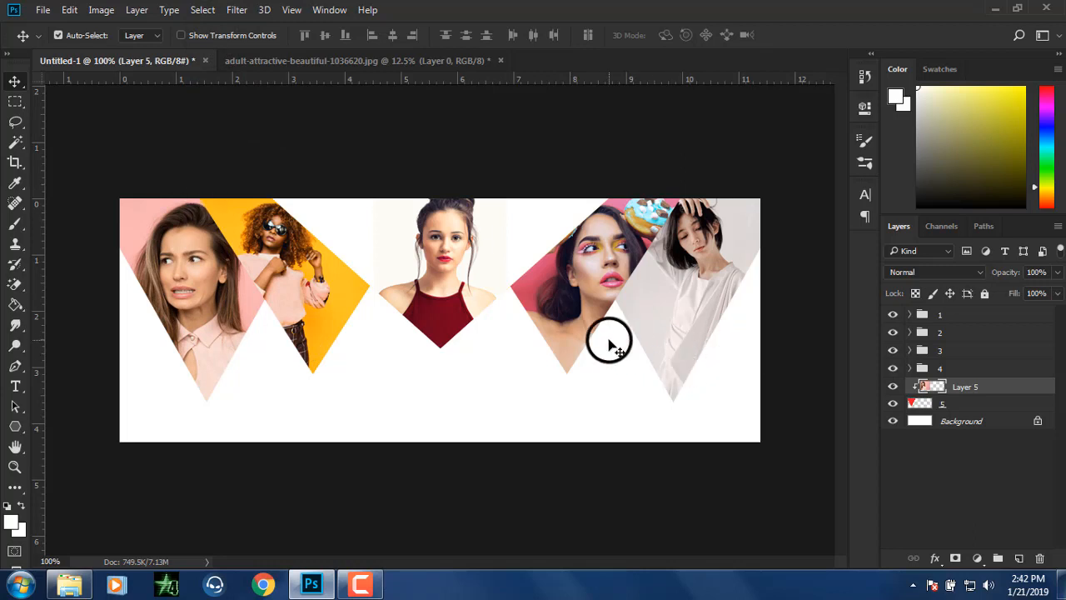
{"action": "key", "text": "ctrl+minus"}
{"action": "key", "text": "ctrl+minus"}
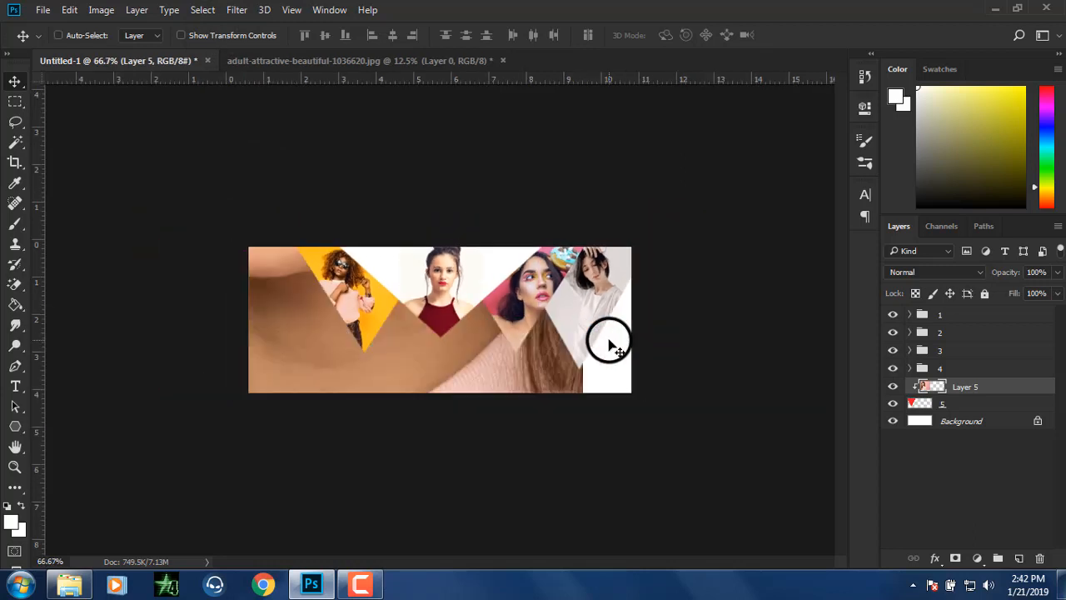
{"action": "key", "text": "ctrl+plus"}
{"action": "key", "text": "ctrl+plus"}
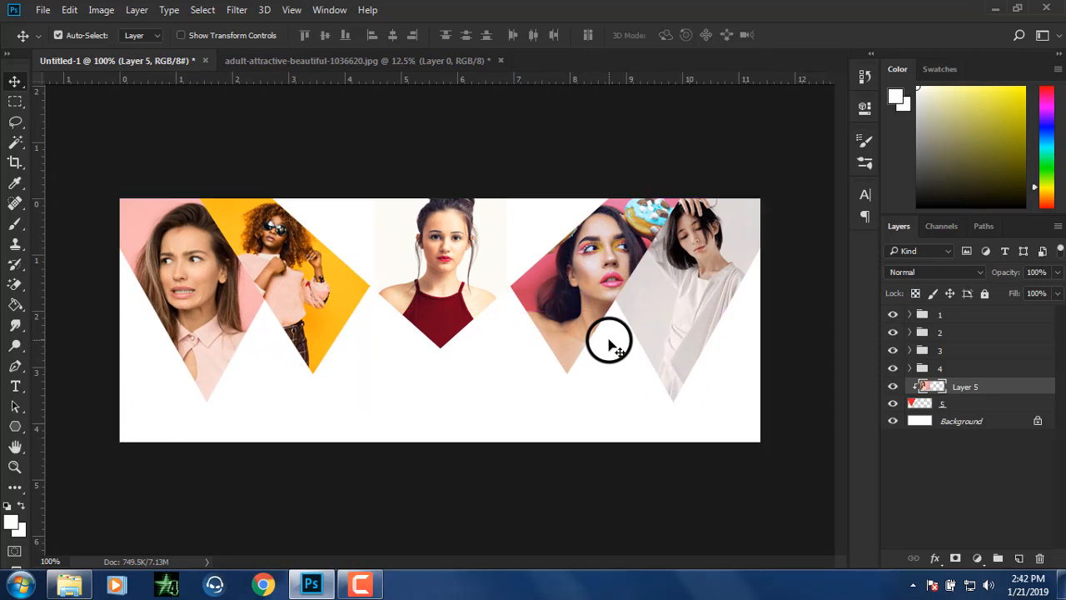
Step: Group the clipped pink-background portrait with triangle layer 5 and name the group 5
{"action": "left_click", "coordinate": [940, 465]}
{"action": "left_click", "coordinate": [964, 403]}
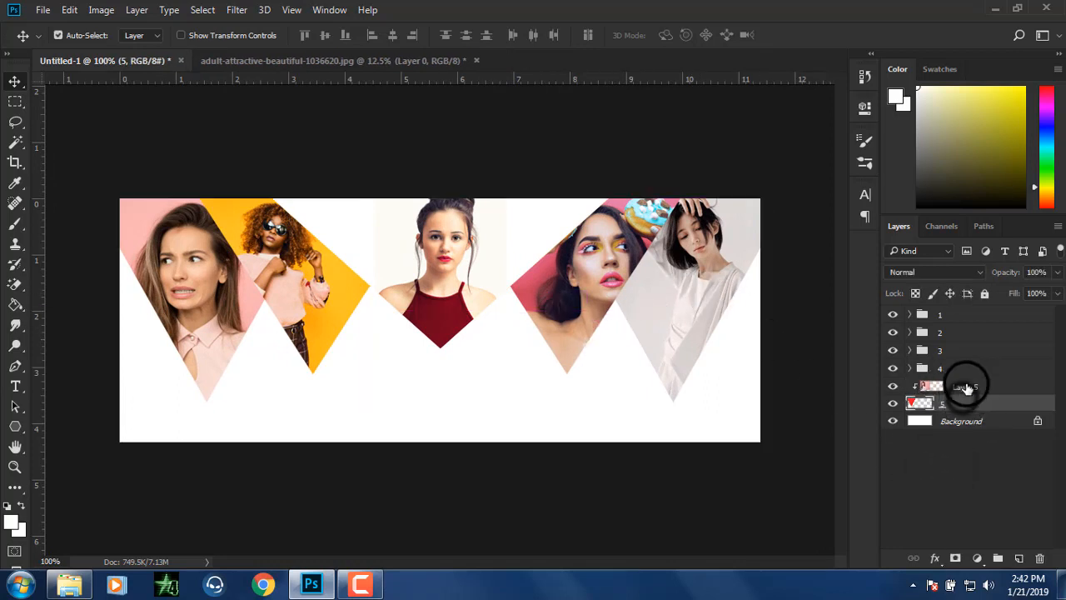
{"action": "left_click", "coordinate": [963, 386], "text": "shift"}
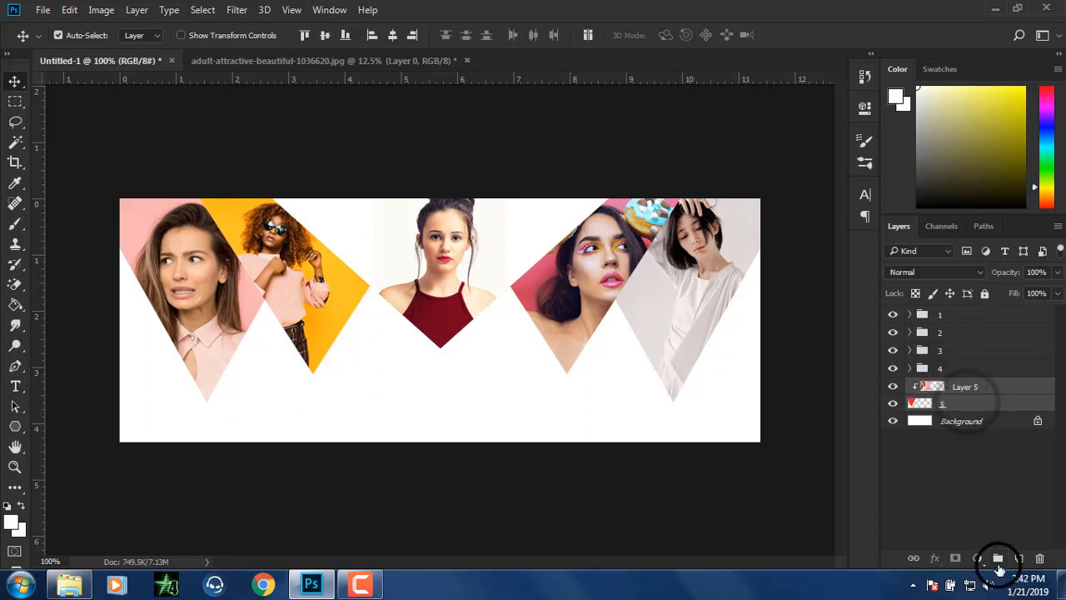
{"action": "left_click", "coordinate": [997, 557]}
{"action": "double_click", "coordinate": [949, 387]}
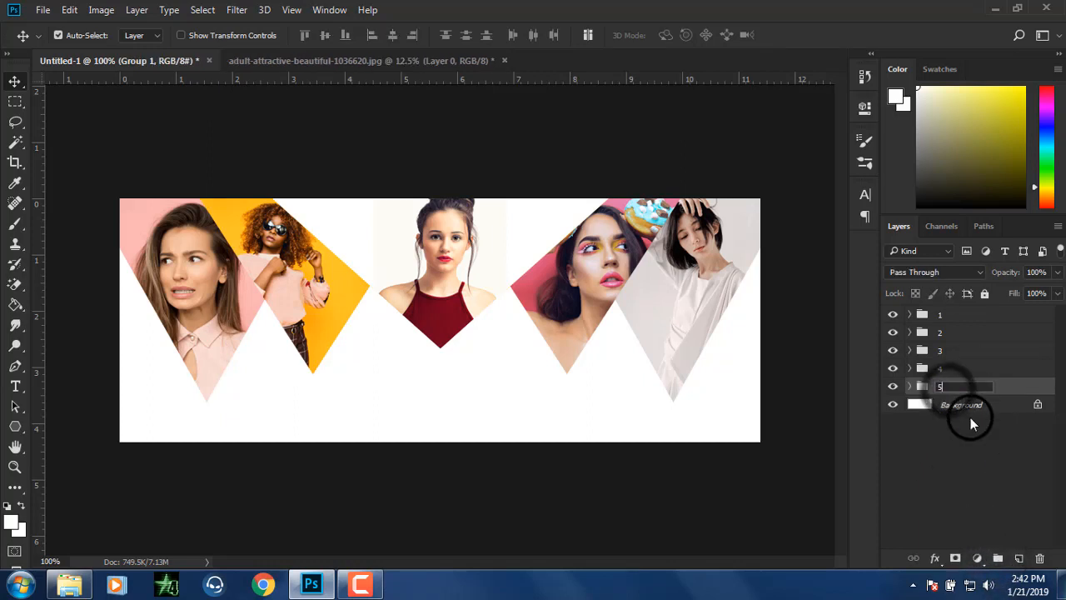
{"action": "type", "text": "5"}
{"action": "key", "text": "Return"}
Step: Select groups 1 to 5 and narrow them together to about 95.3% width, keeping the height at 100%
{"action": "left_click", "coordinate": [952, 314]}
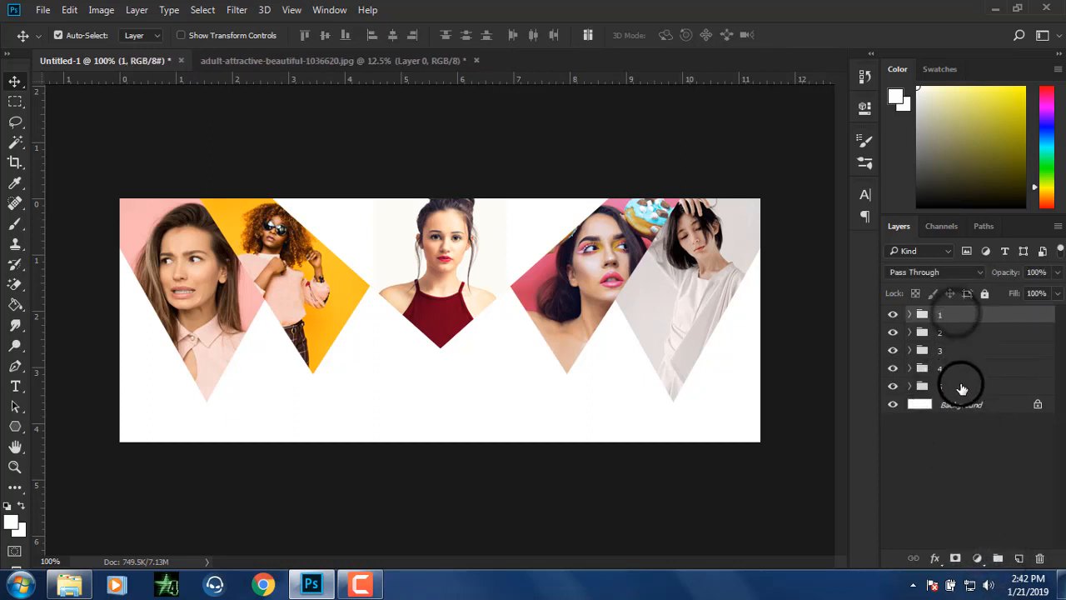
{"action": "left_click", "coordinate": [962, 387], "text": "shift"}
{"action": "left_click", "coordinate": [200, 35]}
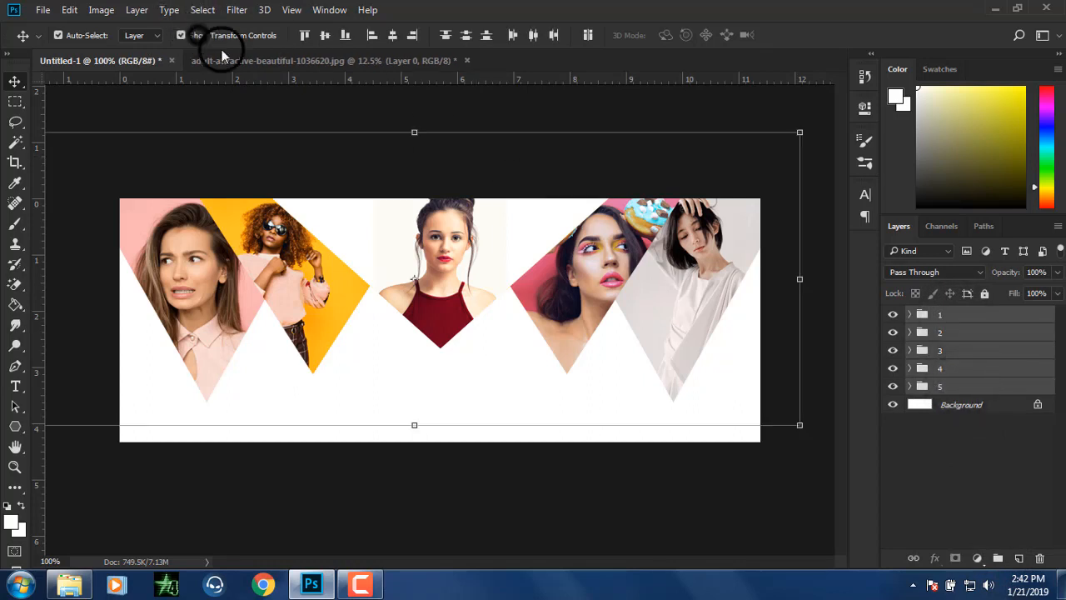
{"action": "left_click_drag", "start_coordinate": [798, 278], "coordinate": [781, 281]}
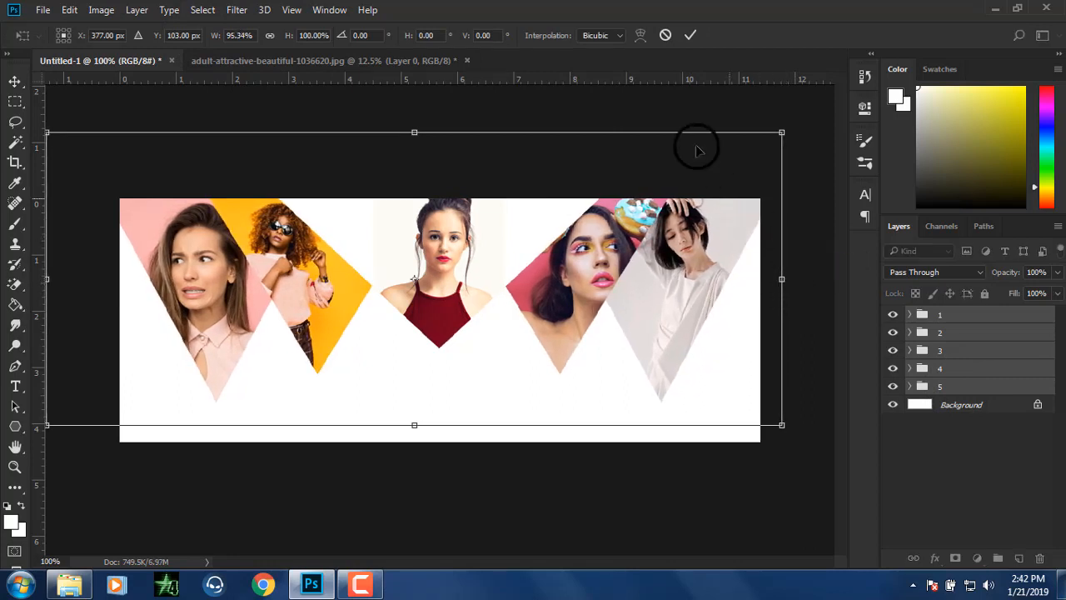
{"action": "left_click", "coordinate": [690, 38]}
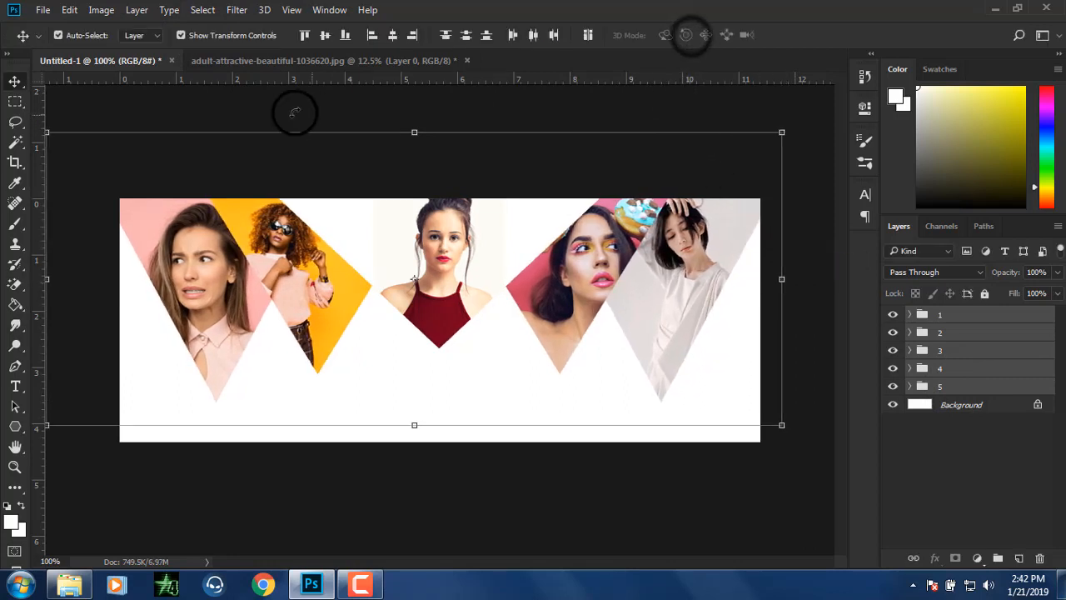
{"action": "left_click", "coordinate": [197, 40]}
{"action": "left_click", "coordinate": [785, 458]}
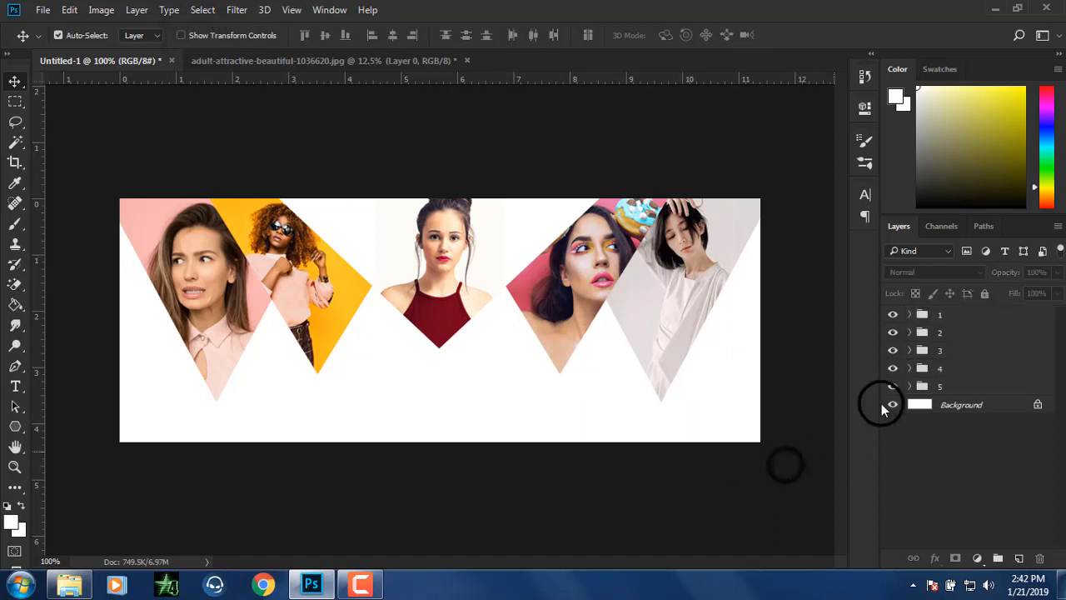
Step: Add a stroke to group 1 in the yellow PANTONE 123 C, sampled from the curly-hair portrait's background
{"action": "right_click", "coordinate": [954, 324]}
{"action": "left_click", "coordinate": [826, 28]}
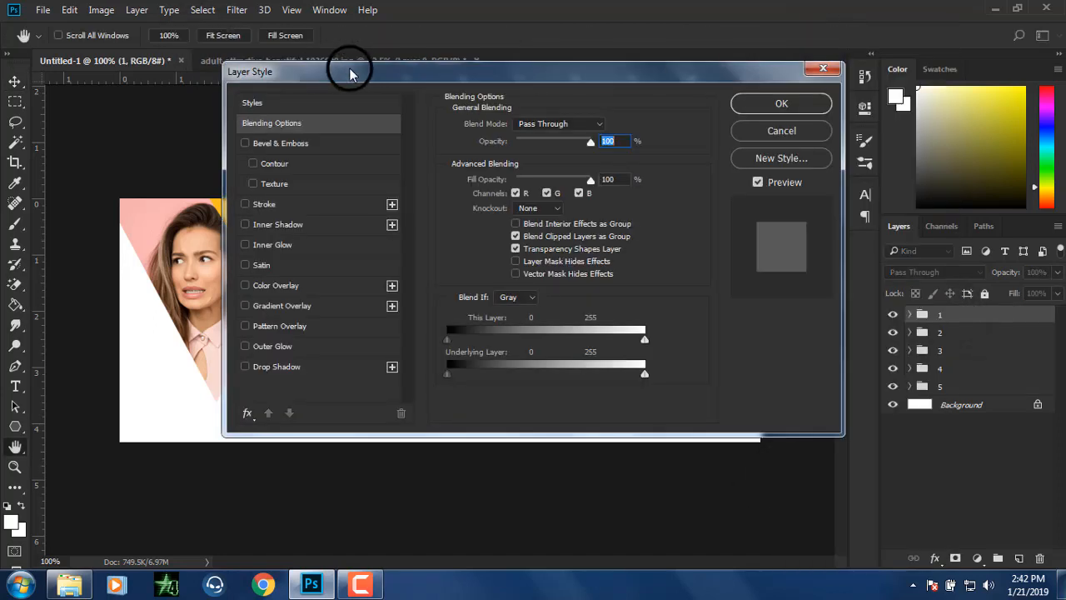
{"action": "left_click_drag", "start_coordinate": [367, 93], "coordinate": [712, 95]}
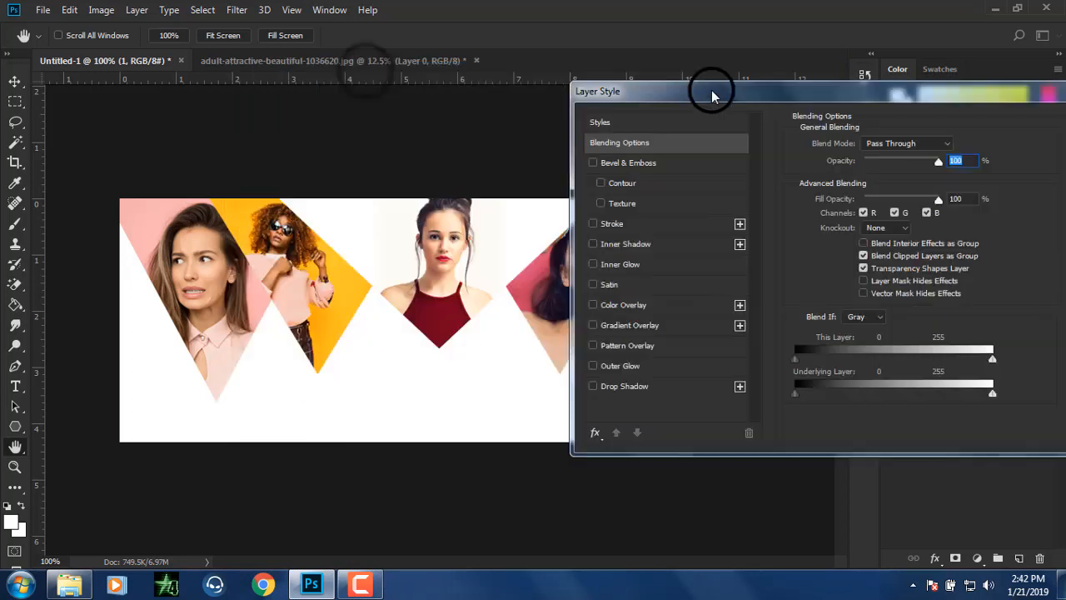
{"action": "left_click", "coordinate": [613, 224]}
{"action": "left_click", "coordinate": [834, 257]}
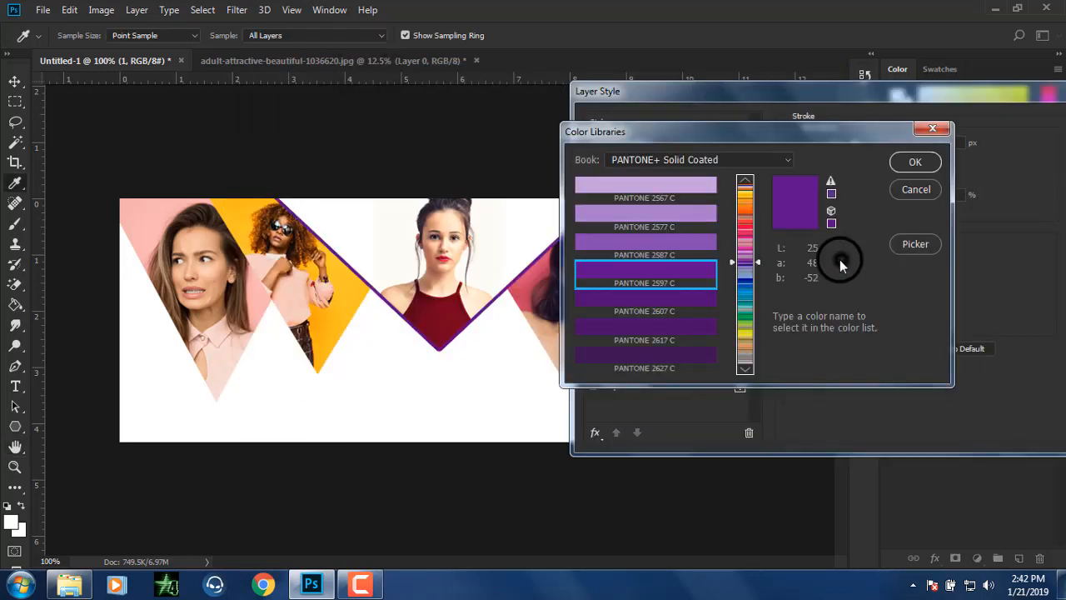
{"action": "left_click", "coordinate": [236, 219]}
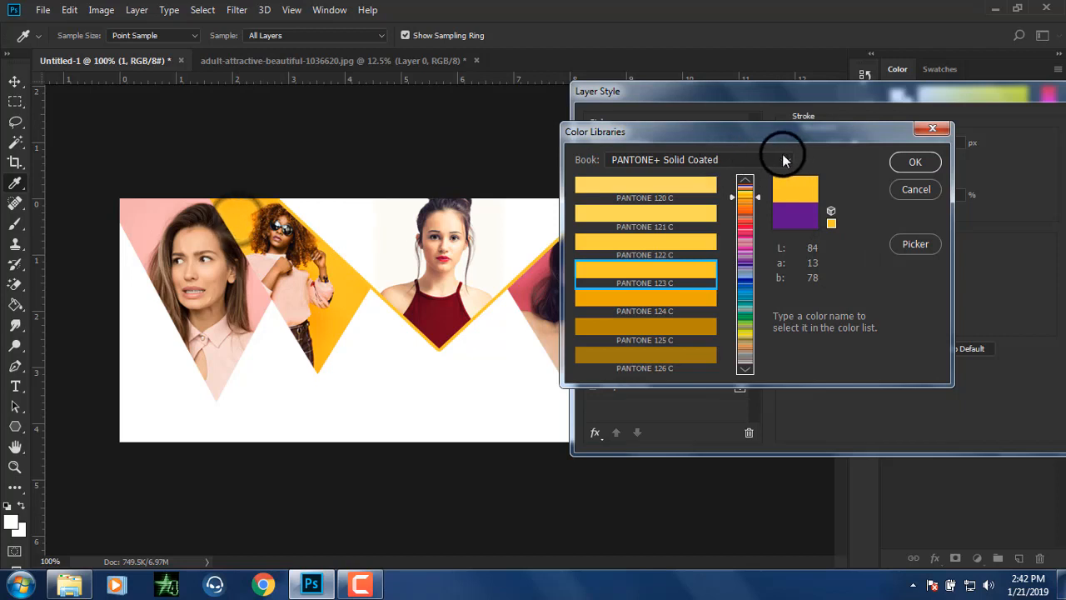
{"action": "left_click", "coordinate": [900, 162]}
Step: Add a drop shadow to group 1 with a distance of 6 px and a size of 9 px, and apply the layer style
{"action": "left_click", "coordinate": [626, 383]}
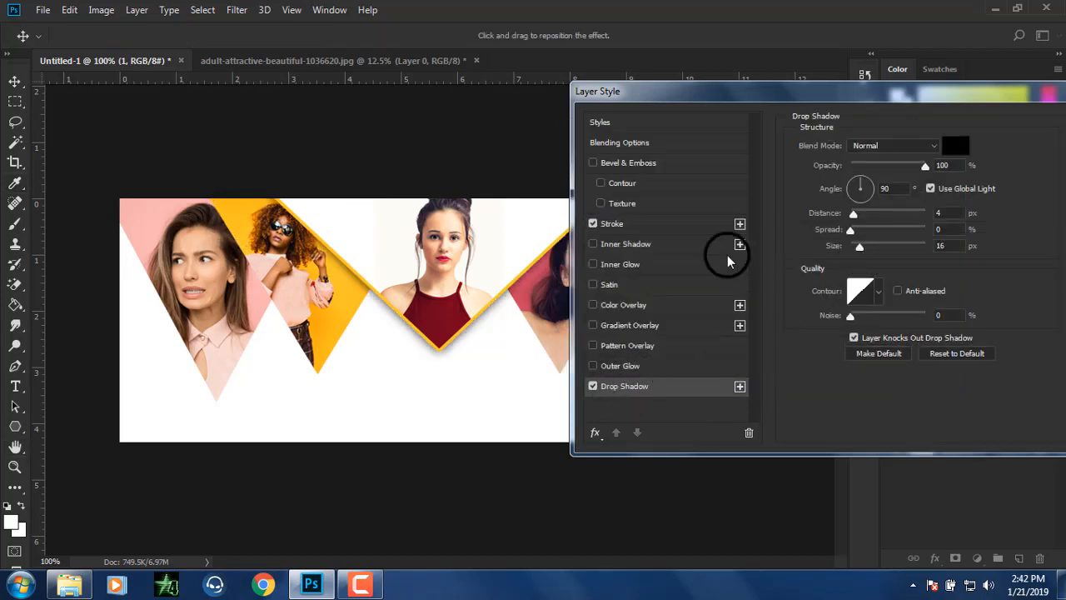
{"action": "left_click_drag", "start_coordinate": [853, 213], "coordinate": [861, 266]}
{"action": "left_click", "coordinate": [847, 216]}
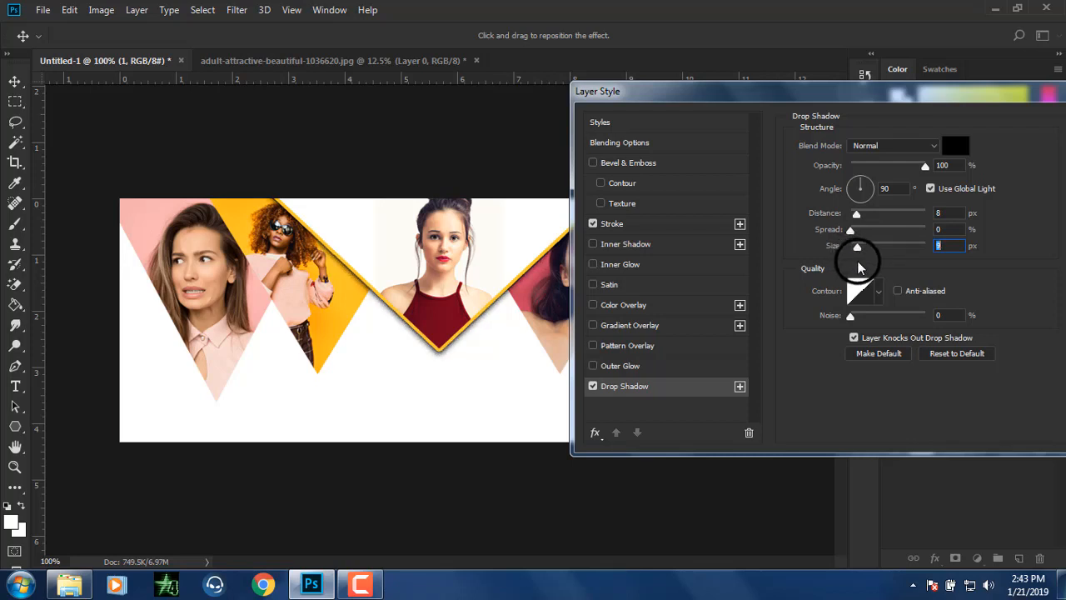
{"action": "left_click_drag", "start_coordinate": [944, 215], "coordinate": [931, 211]}
{"action": "type", "text": "4"}
{"action": "left_click", "coordinate": [947, 218]}
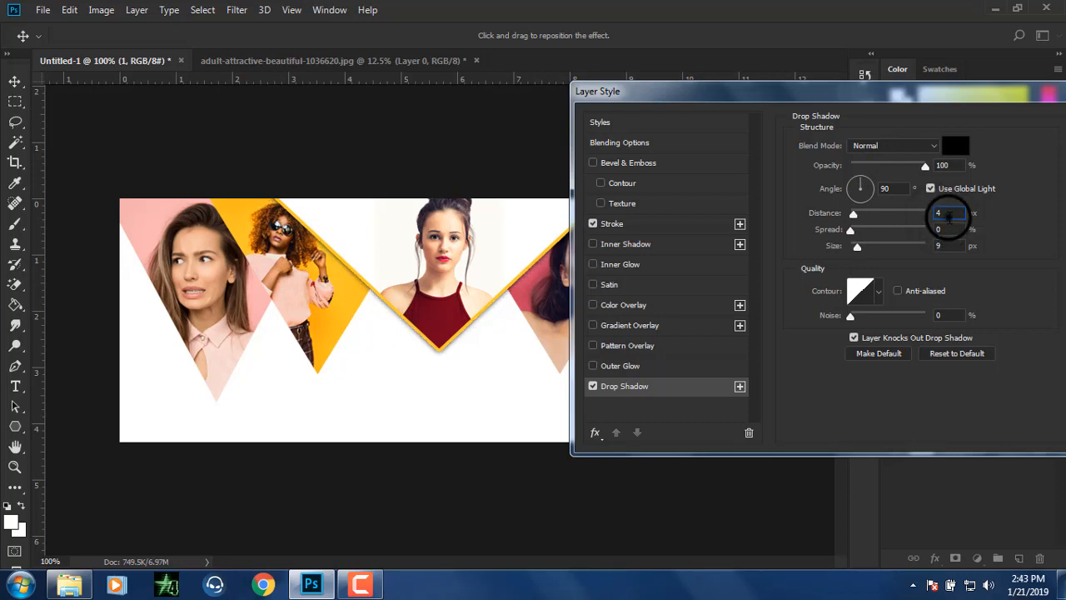
{"action": "left_click_drag", "start_coordinate": [945, 216], "coordinate": [940, 218]}
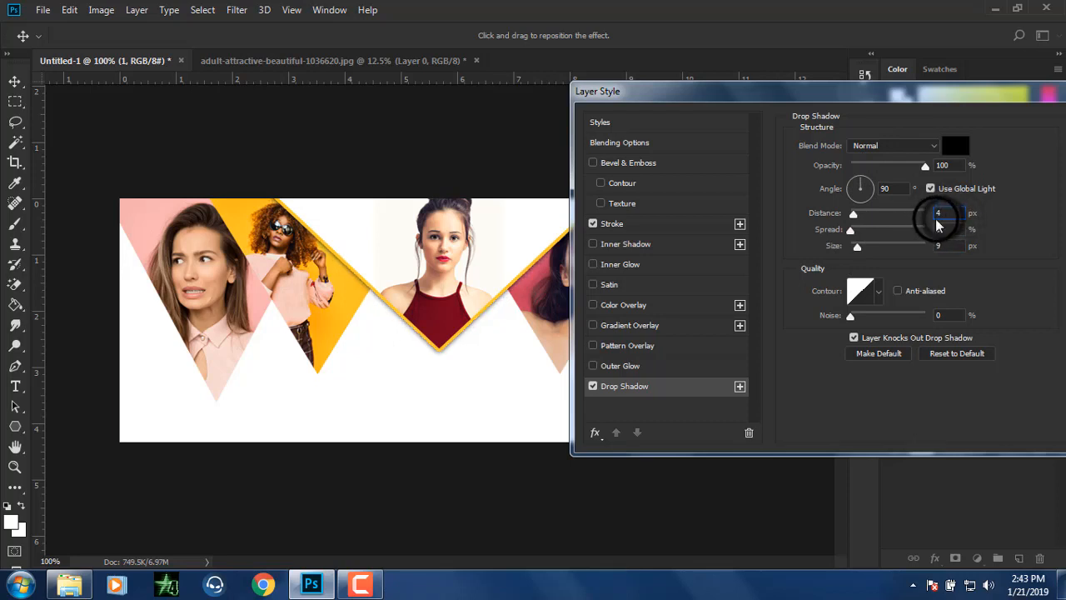
{"action": "type", "text": "6"}
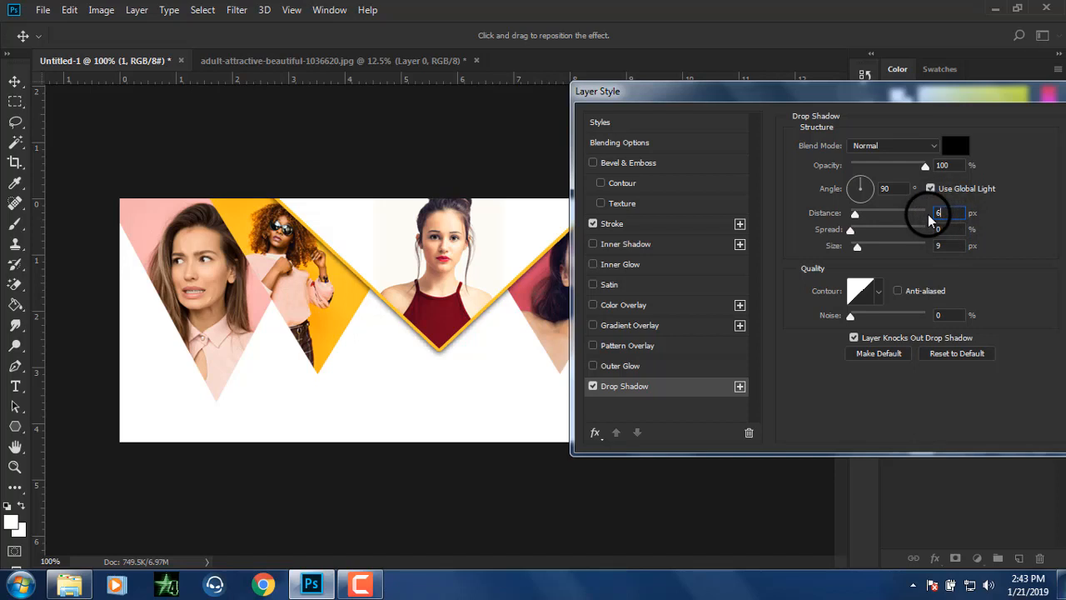
{"action": "key", "text": "Return"}
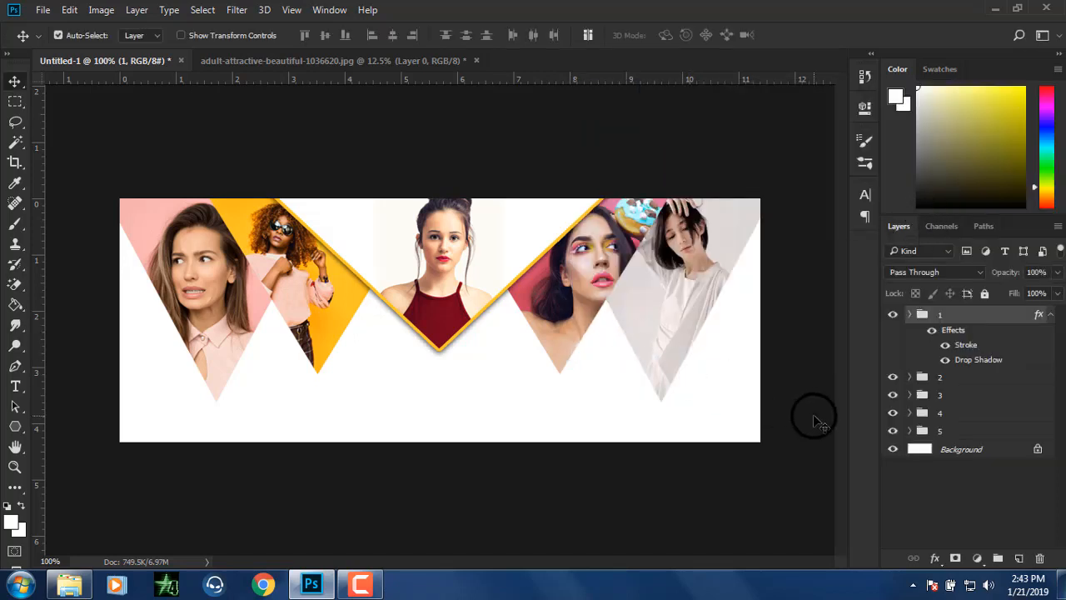
Step: Copy the layer style of group 1 and paste it onto group 2
{"action": "right_click", "coordinate": [963, 313]}
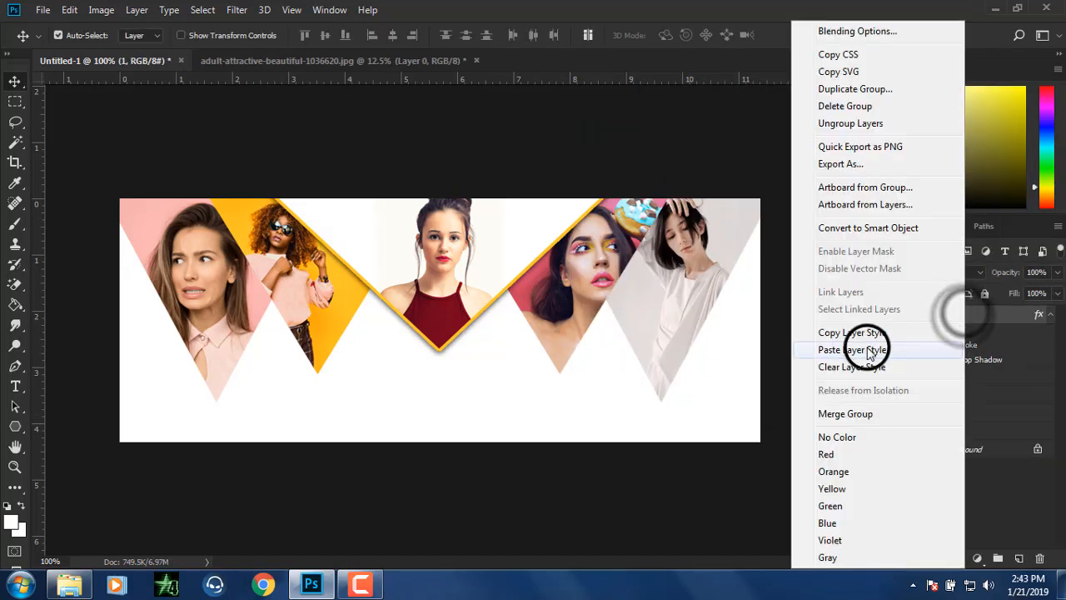
{"action": "left_click", "coordinate": [859, 332]}
{"action": "left_click", "coordinate": [952, 374]}
{"action": "right_click", "coordinate": [951, 375]}
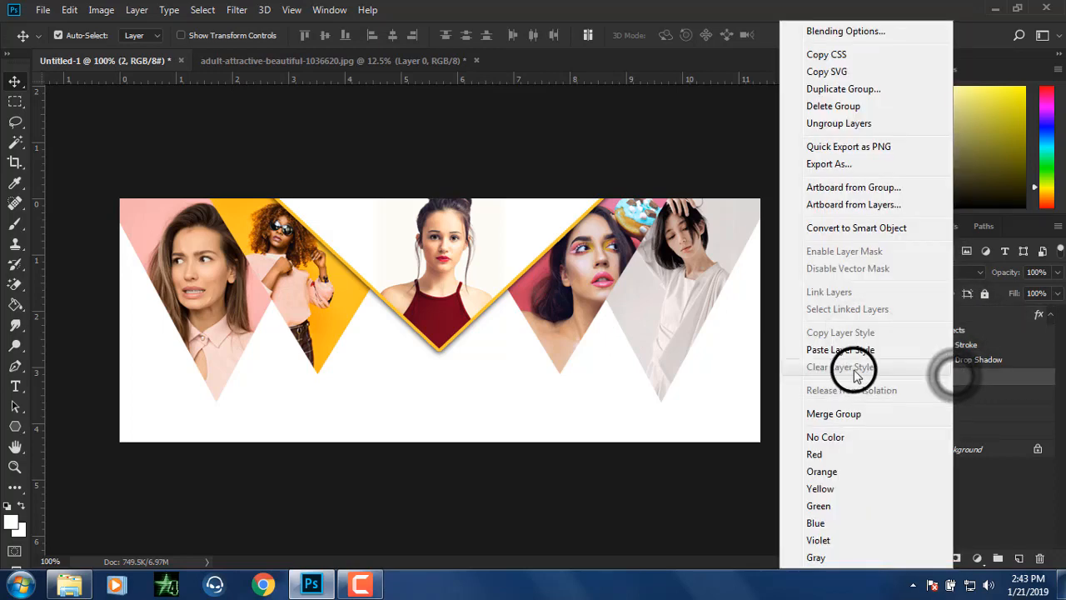
{"action": "left_click", "coordinate": [829, 349]}
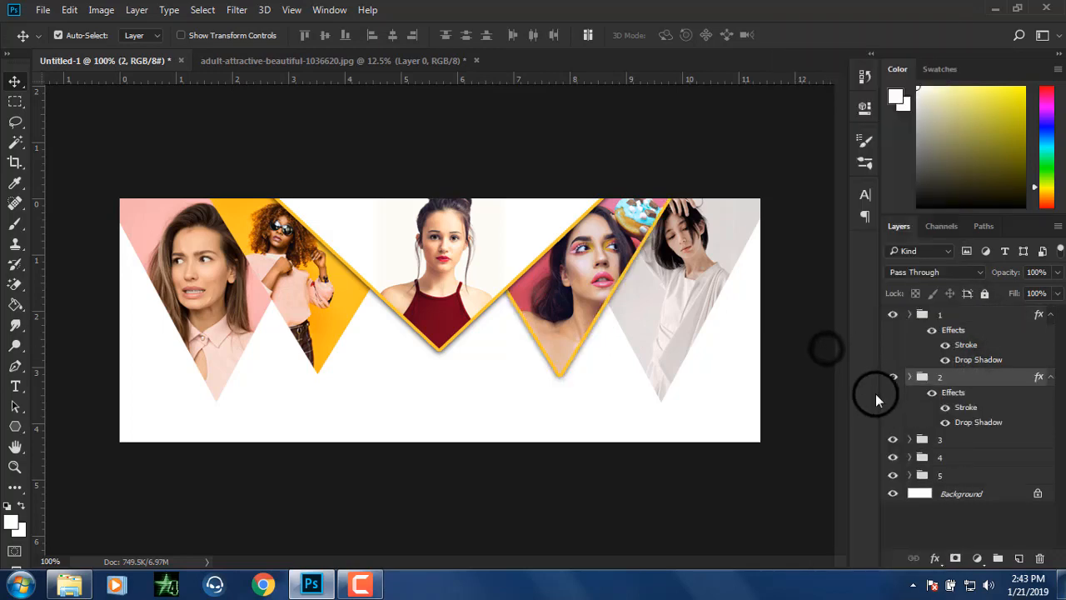
Step: Recolor group 2's stroke to the near-black #04070f, sampled from the curly-hair portrait's sunglasses, and apply the layer style
{"action": "double_click", "coordinate": [964, 408]}
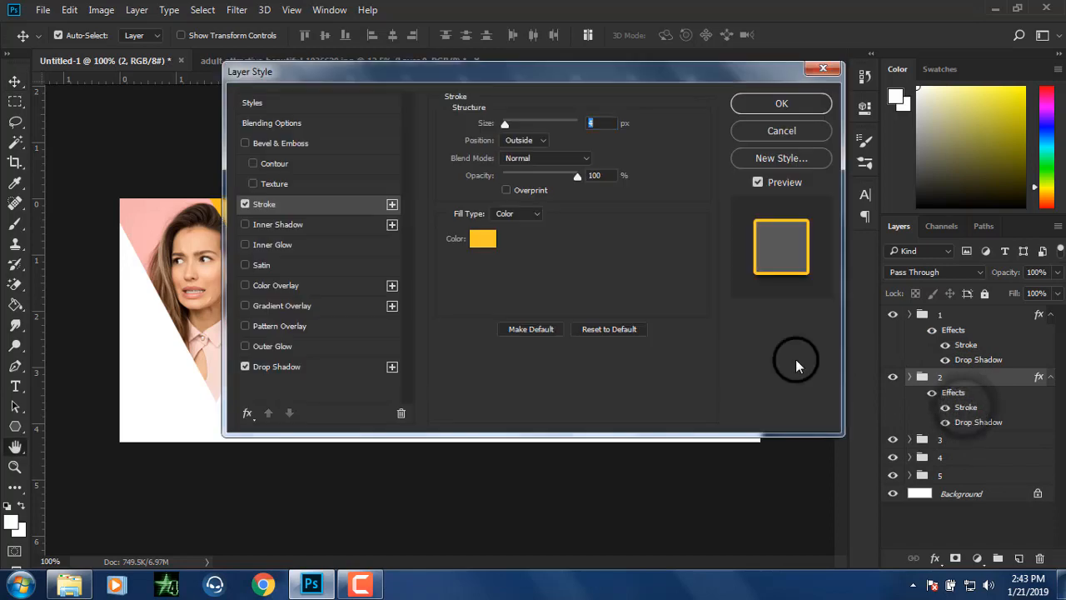
{"action": "mouse_move", "coordinate": [562, 73]}
{"action": "left_mouse_down"}
{"action": "mouse_move", "coordinate": [695, 265]}
{"action": "mouse_move", "coordinate": [433, 425]}
{"action": "mouse_move", "coordinate": [398, 369]}
{"action": "mouse_move", "coordinate": [408, 378]}
{"action": "left_mouse_up"}
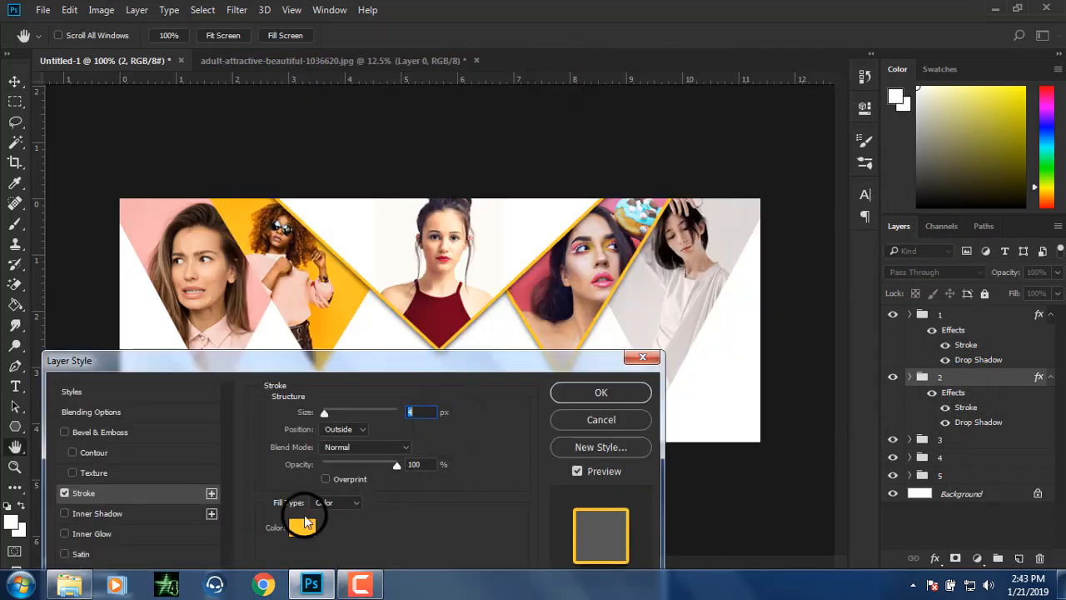
{"action": "left_click", "coordinate": [303, 527]}
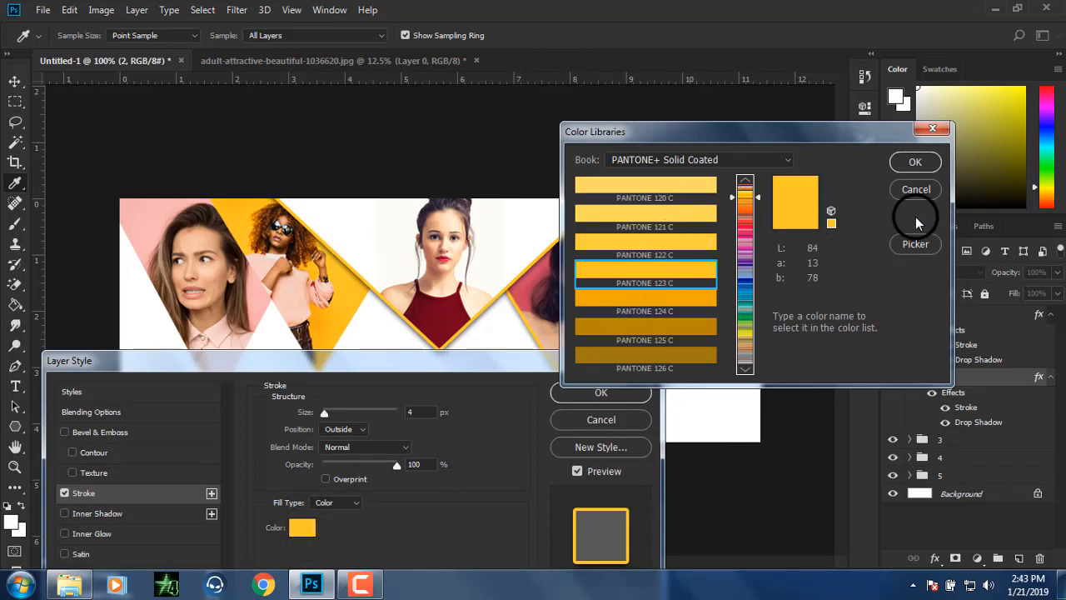
{"action": "left_click", "coordinate": [915, 244]}
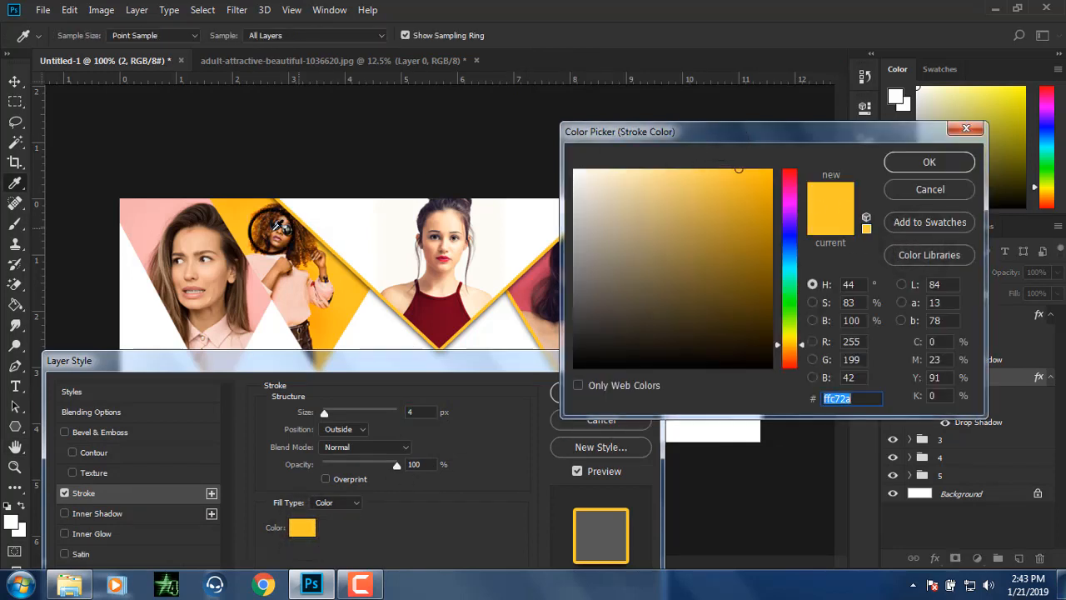
{"action": "left_click", "coordinate": [274, 219]}
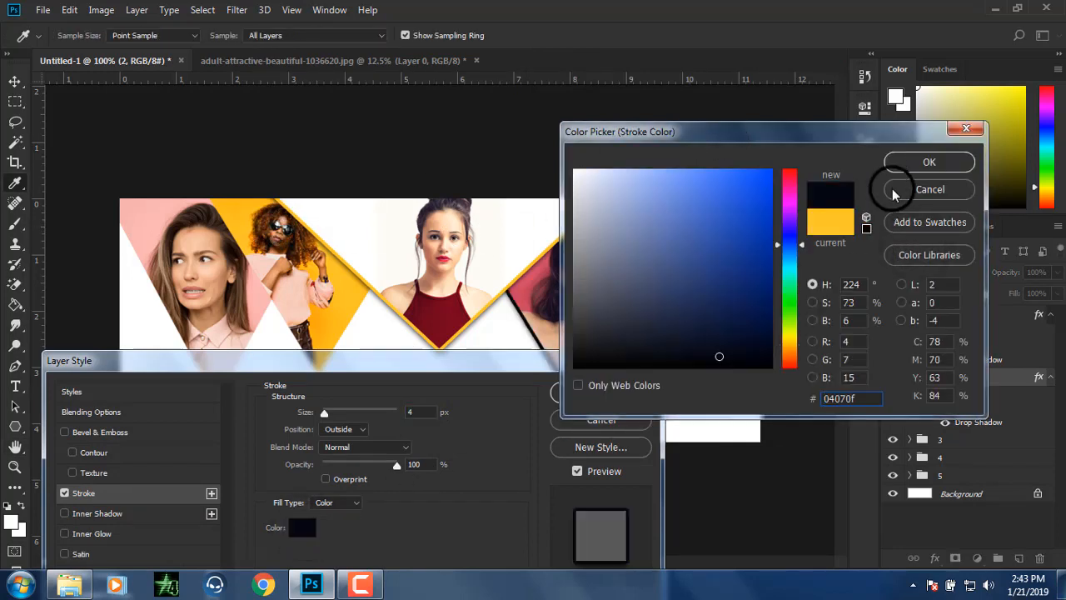
{"action": "left_click", "coordinate": [916, 161]}
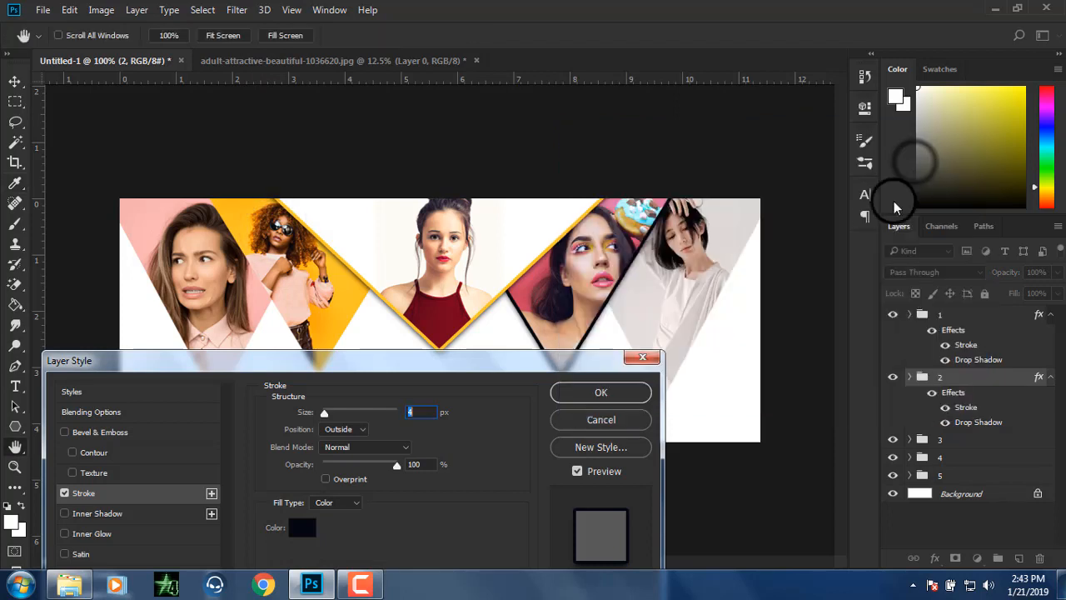
{"action": "left_click", "coordinate": [612, 391]}
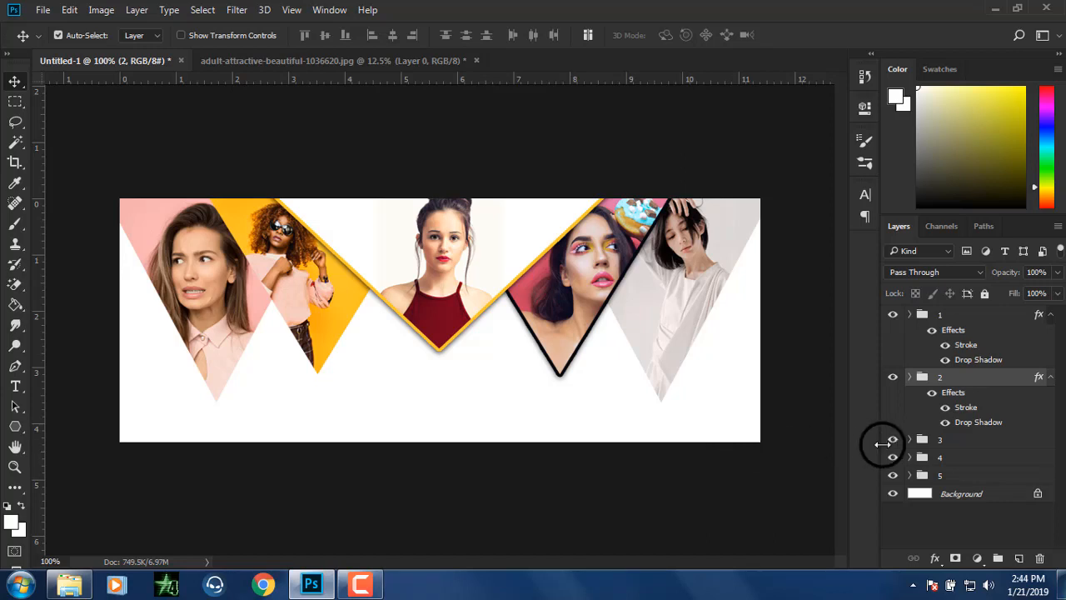
Step: Change group 2's stroke to a dark navy blue of the same hue and apply the layer style
{"action": "double_click", "coordinate": [960, 408]}
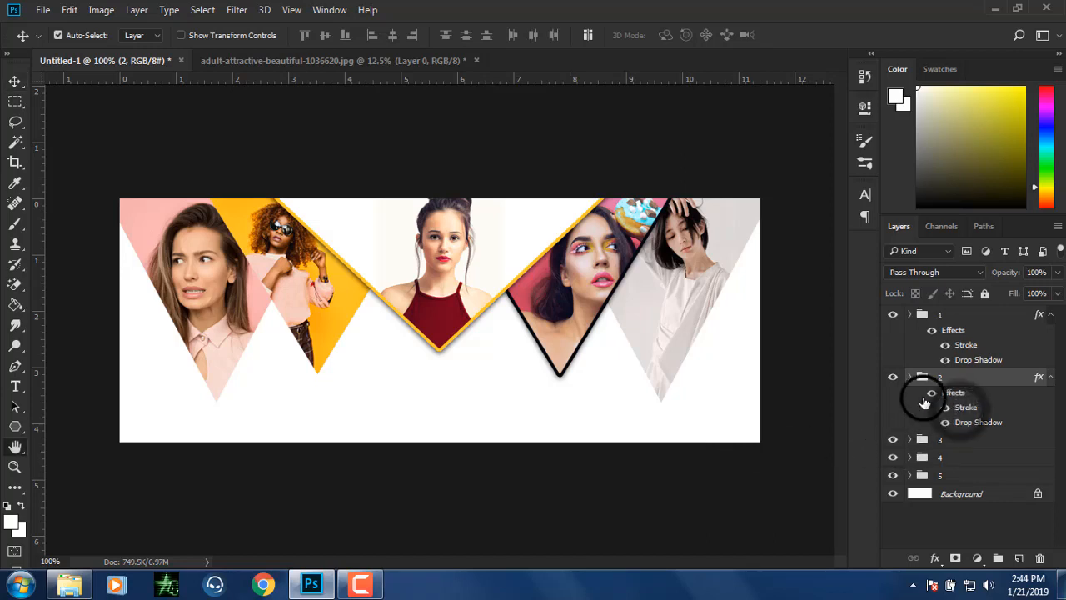
{"action": "left_click", "coordinate": [481, 240]}
{"action": "left_click_drag", "start_coordinate": [733, 269], "coordinate": [725, 291]}
{"action": "left_click", "coordinate": [928, 163]}
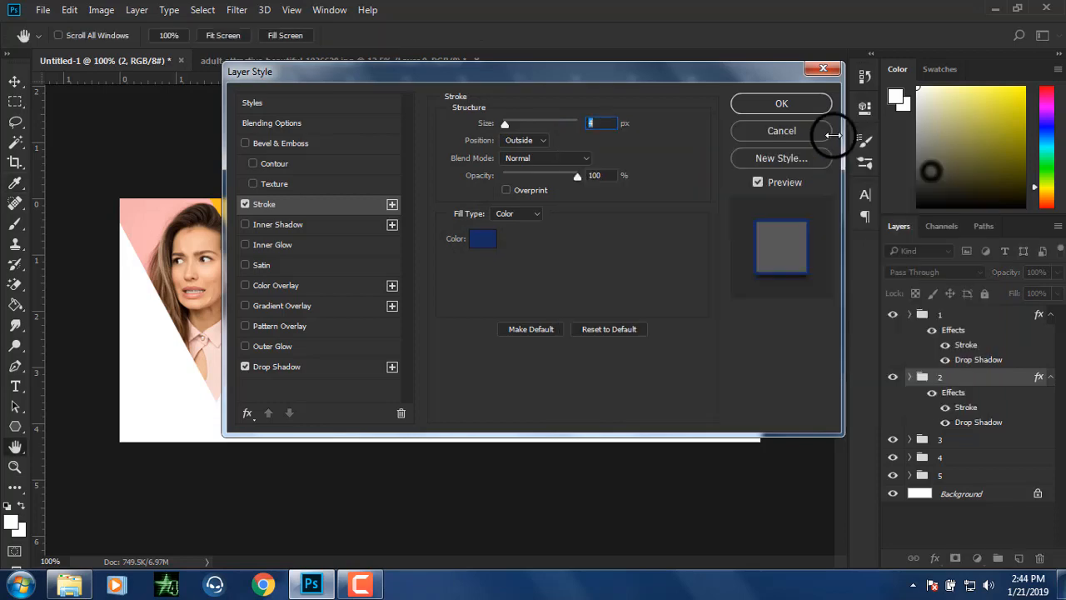
{"action": "left_click", "coordinate": [766, 106]}
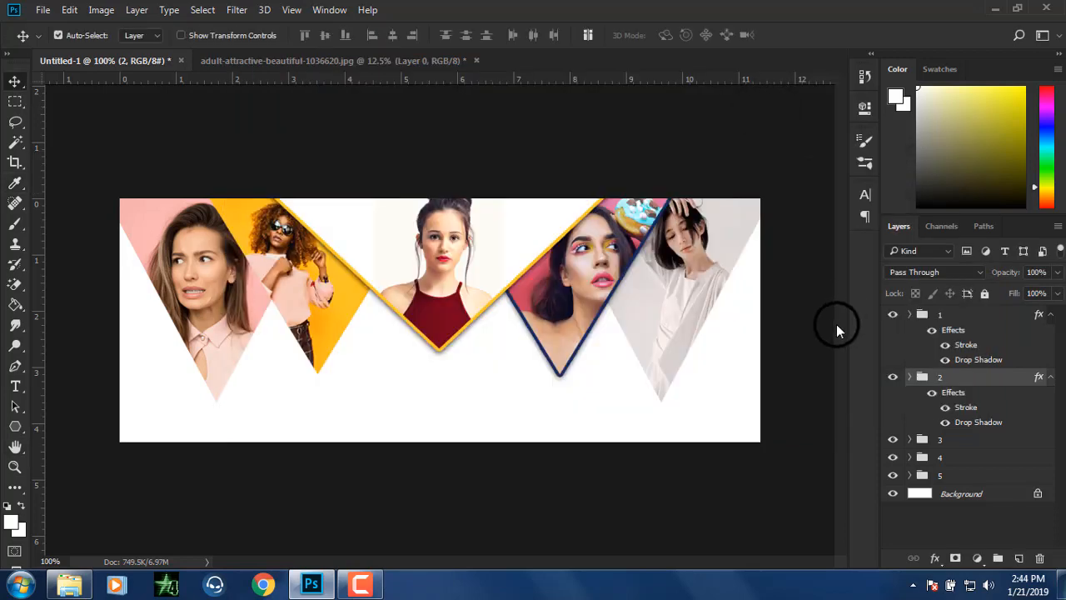
Step: Paste the copied layer style onto group 3
{"action": "key", "text": "ctrl+plus"}
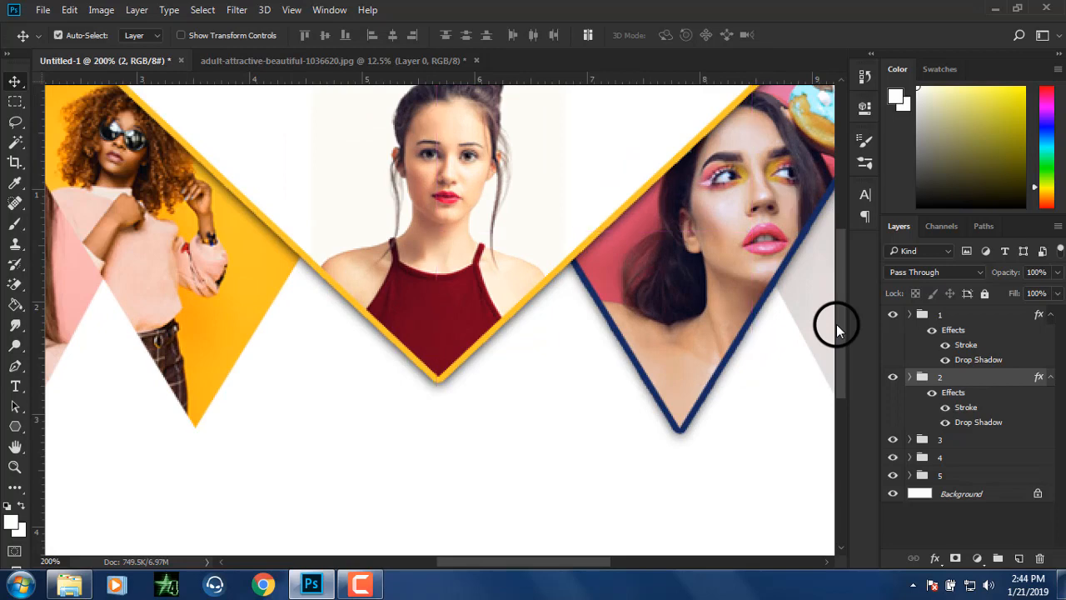
{"action": "key", "text": "ctrl+minus"}
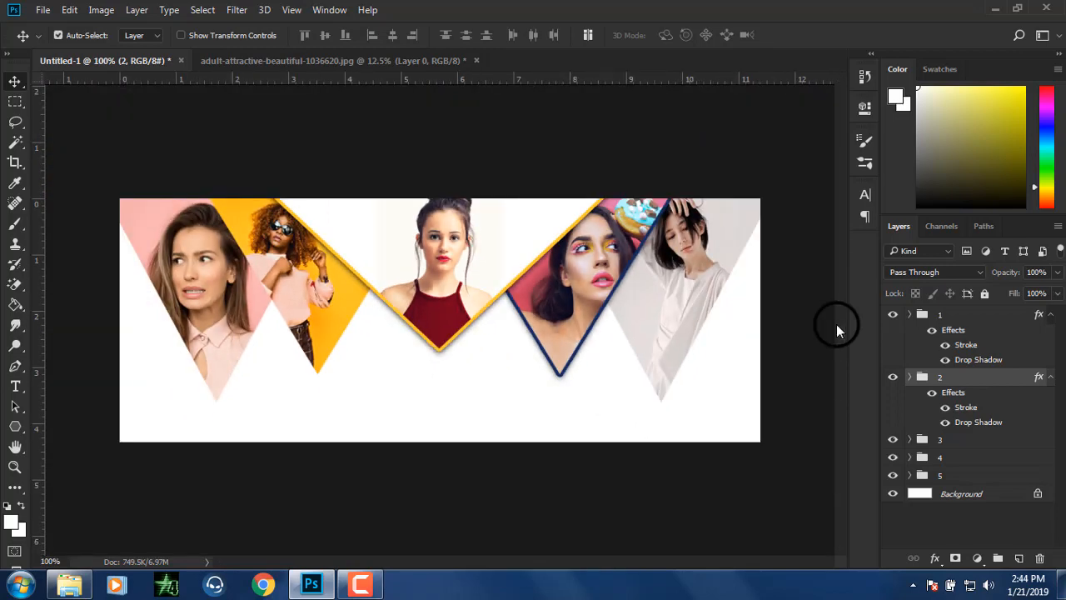
{"action": "right_click", "coordinate": [961, 441]}
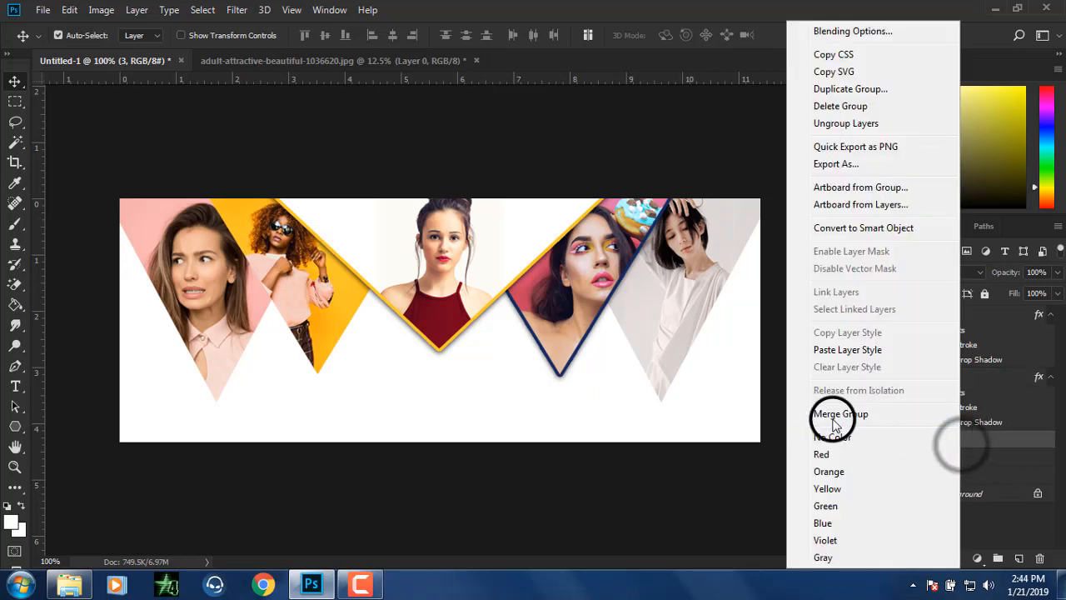
{"action": "left_click", "coordinate": [824, 349]}
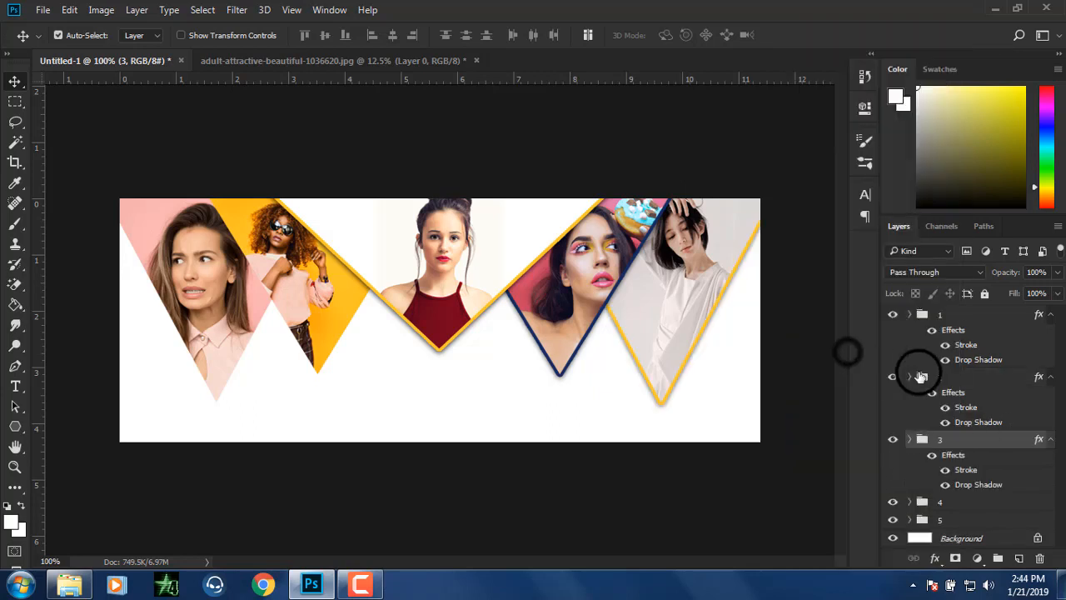
Step: Set group 3's stroke color to the pink PANTONE 213 C and apply the layer style
{"action": "double_click", "coordinate": [963, 471]}
{"action": "left_click", "coordinate": [483, 239]}
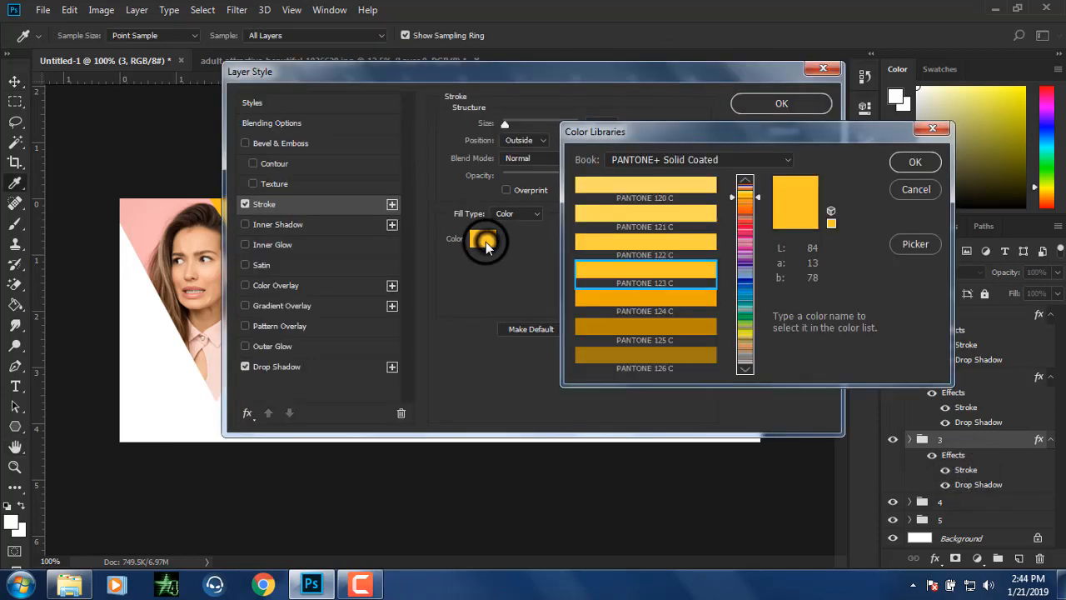
{"action": "left_click", "coordinate": [748, 228]}
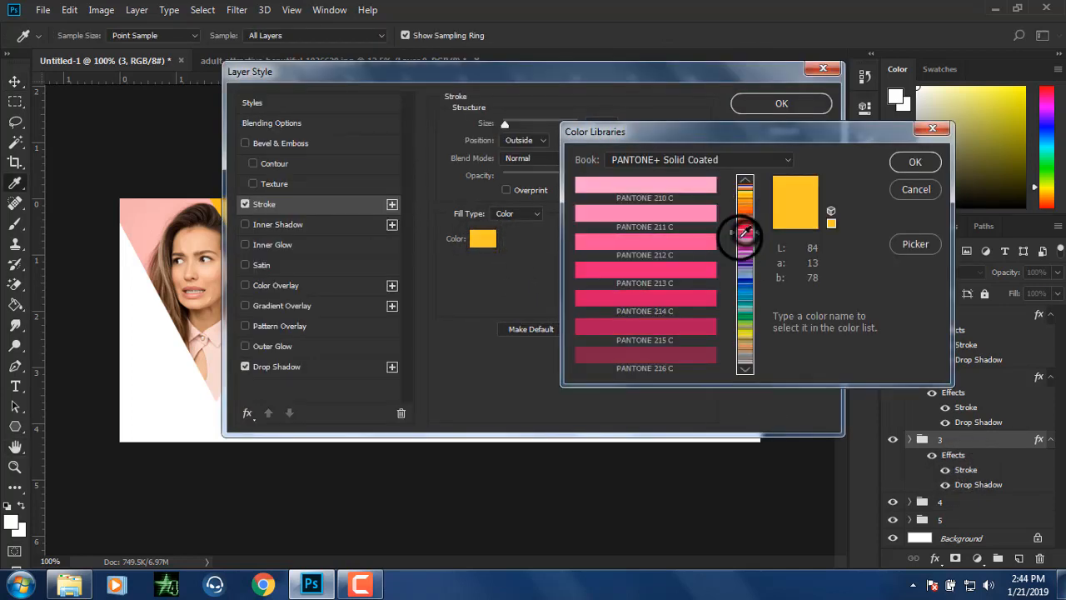
{"action": "left_click", "coordinate": [690, 268]}
{"action": "left_click", "coordinate": [915, 162]}
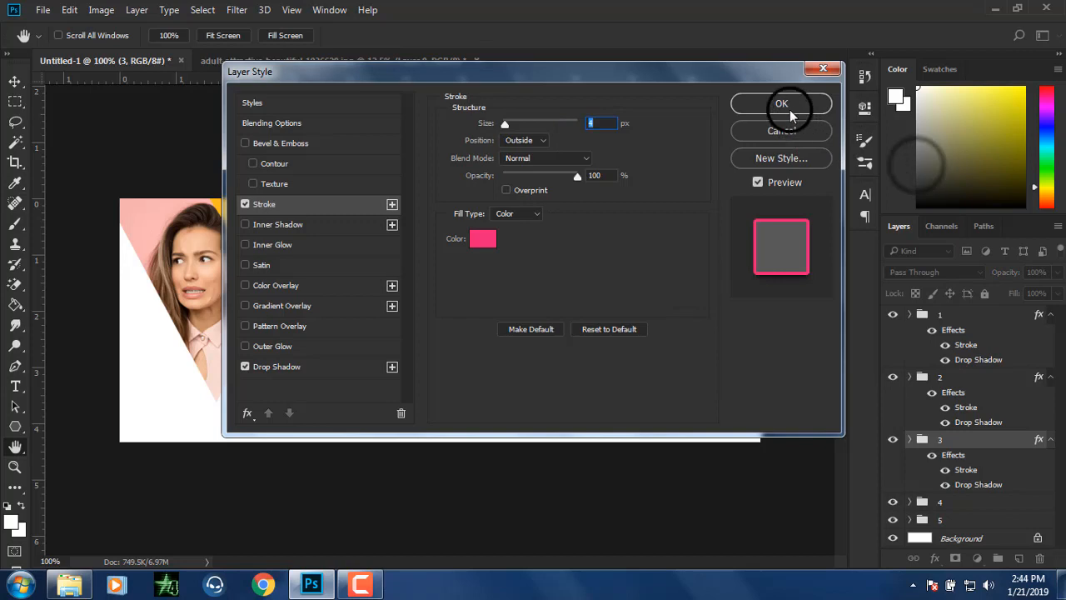
{"action": "left_click", "coordinate": [790, 104]}
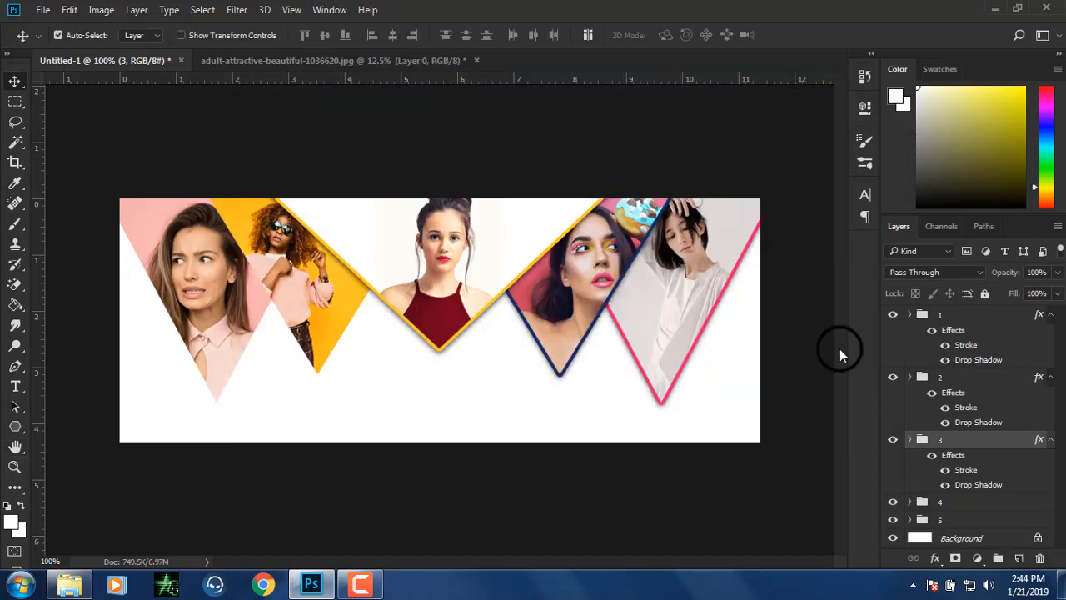
Step: Check group 3's drop shadow settings and undo the last stroke color change
{"action": "double_click", "coordinate": [975, 487]}
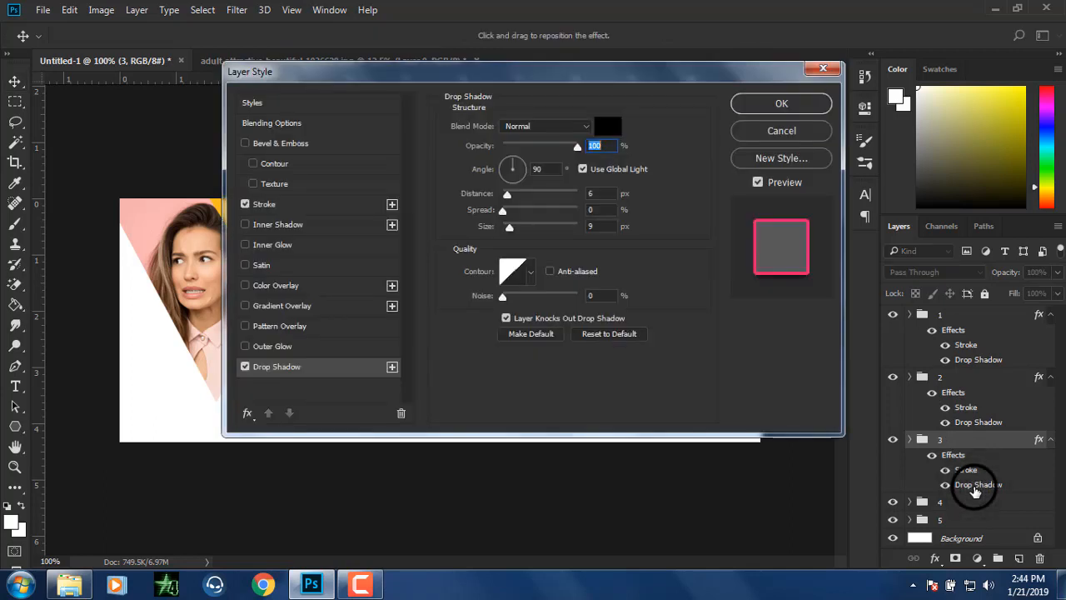
{"action": "left_click", "coordinate": [805, 105]}
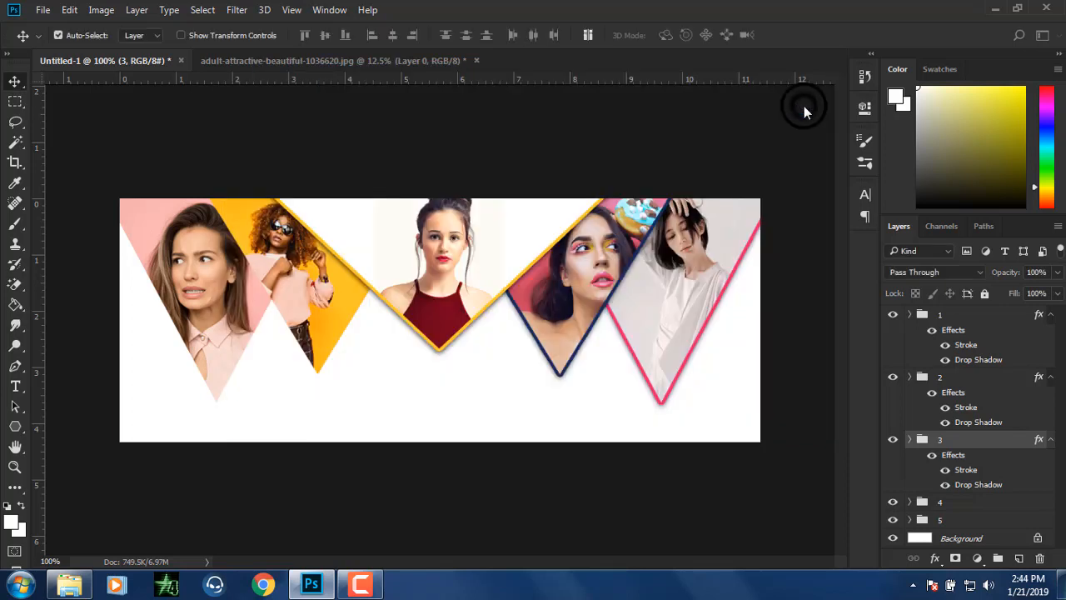
{"action": "left_click", "coordinate": [704, 390]}
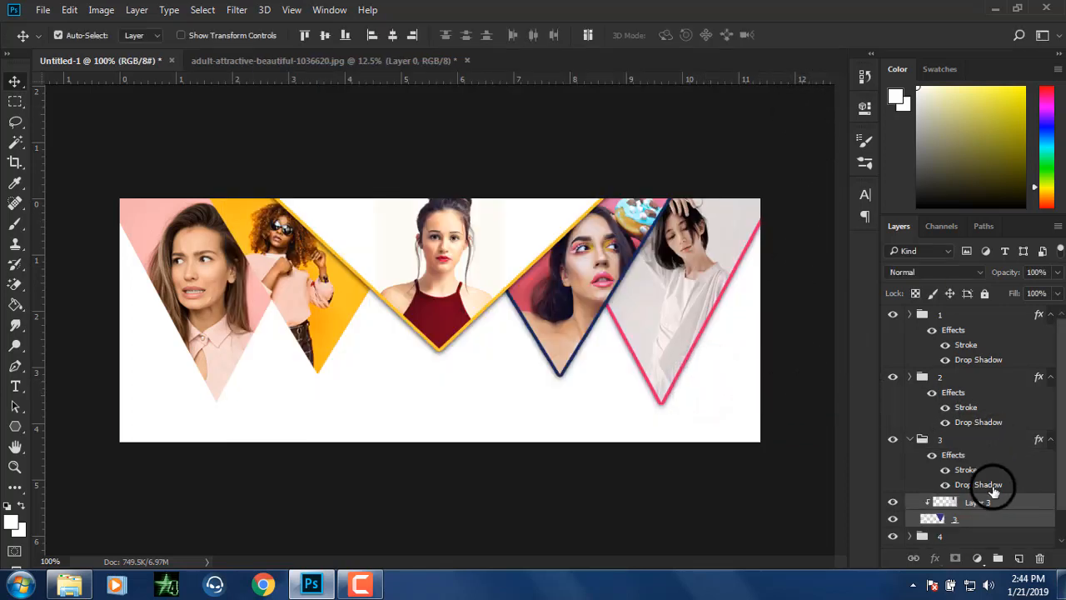
{"action": "key", "text": "ctrl+z"}
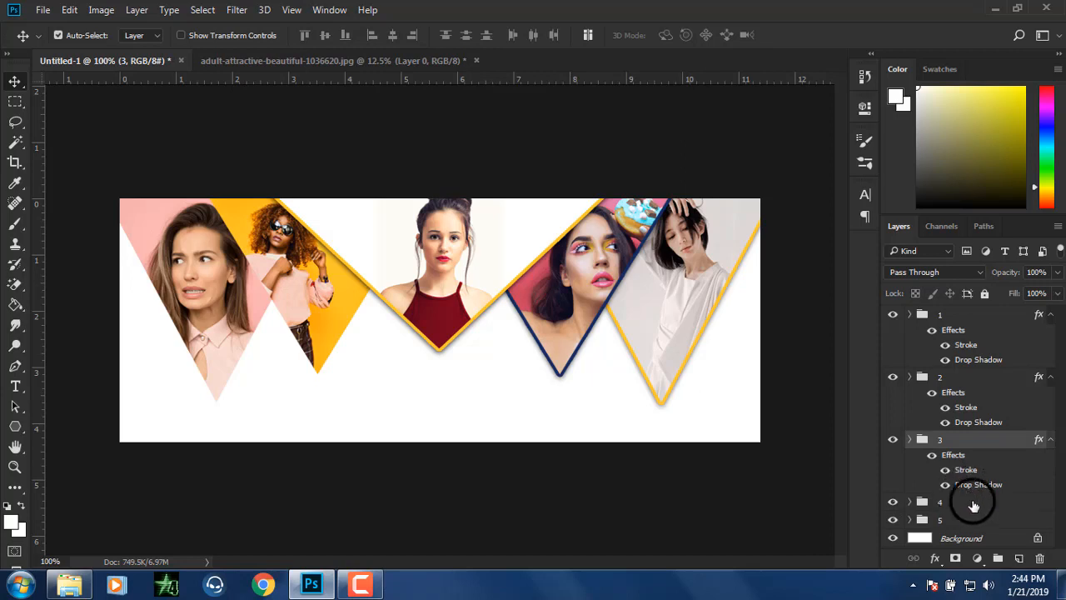
Step: Set group 3's stroke color to the crimson PANTONE 7426 C, apply the layer style and deselect the group
{"action": "double_click", "coordinate": [959, 472]}
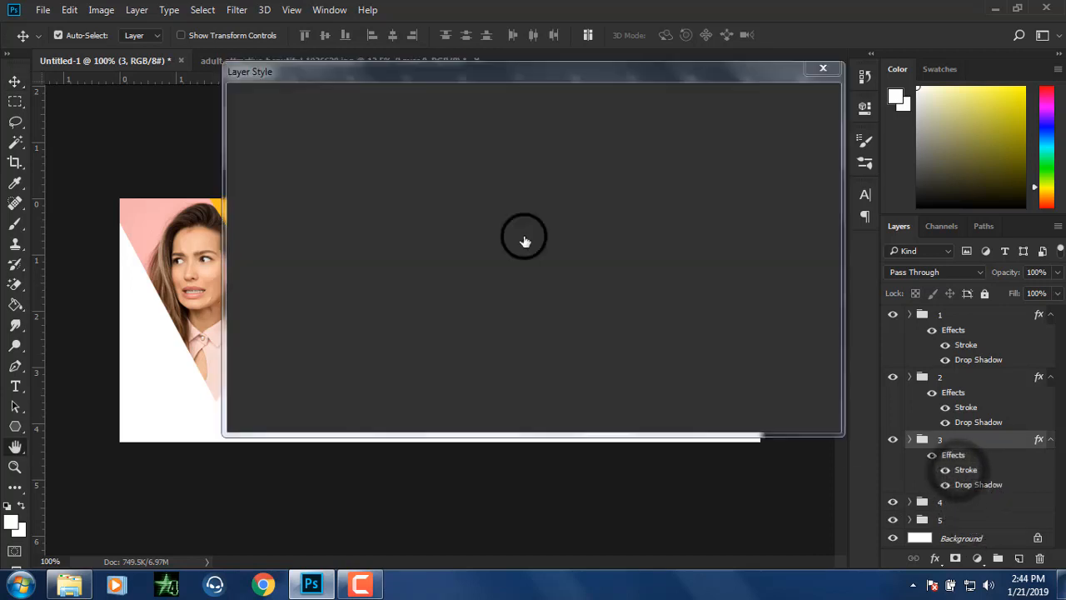
{"action": "left_click", "coordinate": [482, 239]}
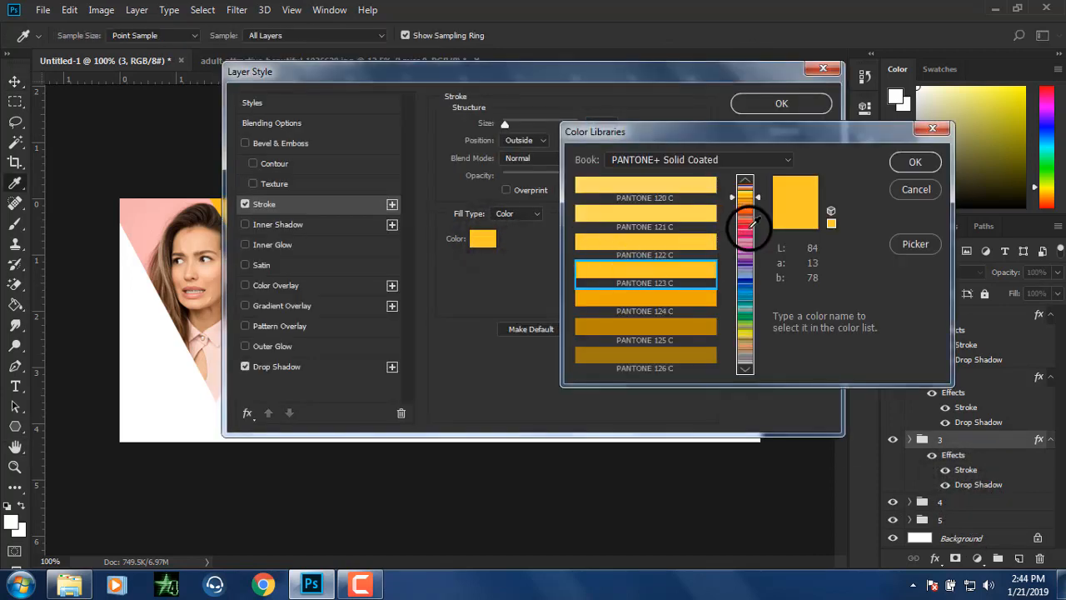
{"action": "left_click_drag", "start_coordinate": [743, 226], "coordinate": [749, 231]}
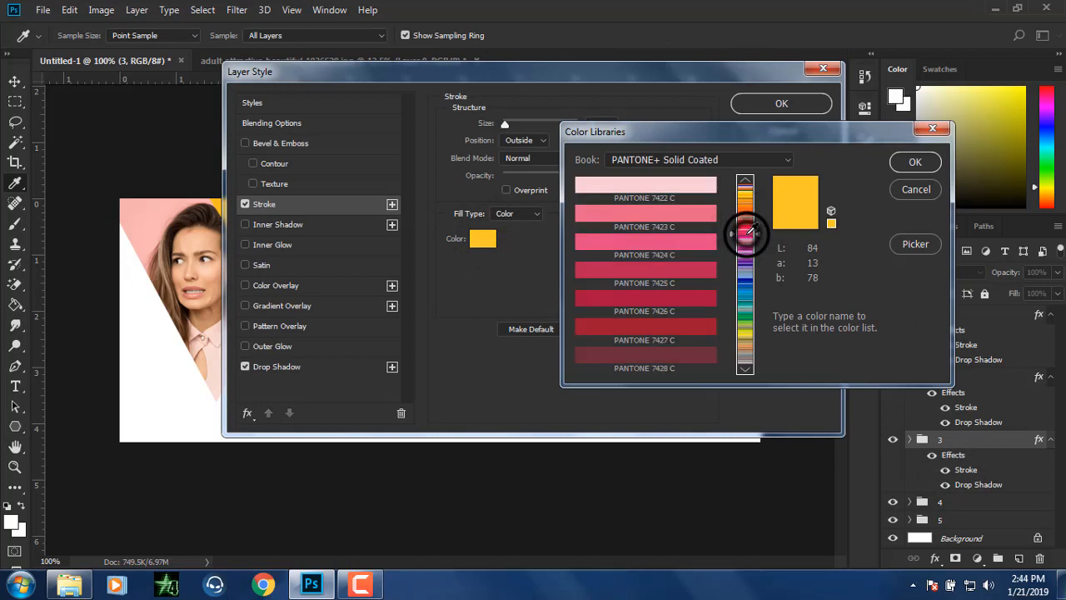
{"action": "left_click", "coordinate": [666, 297]}
{"action": "left_click", "coordinate": [913, 162]}
{"action": "left_click", "coordinate": [787, 106]}
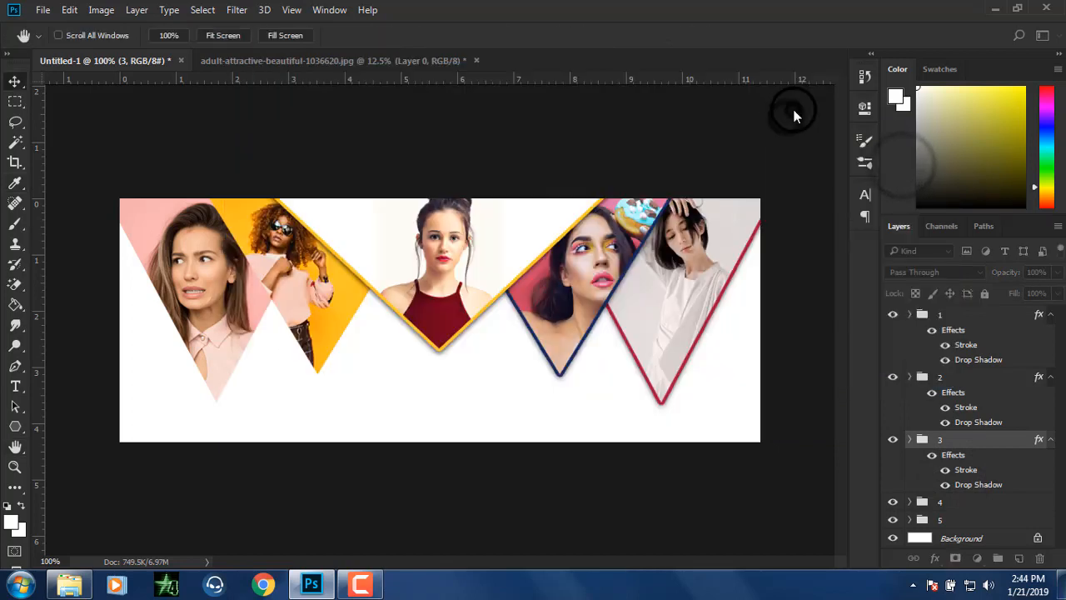
{"action": "key", "text": "v"}
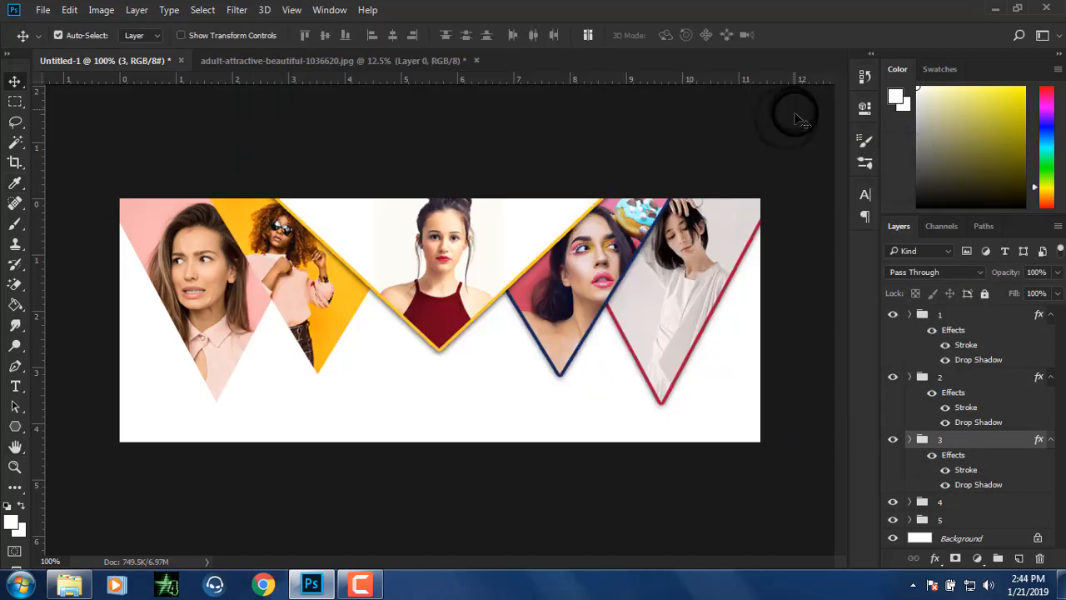
{"action": "left_click", "coordinate": [806, 408]}
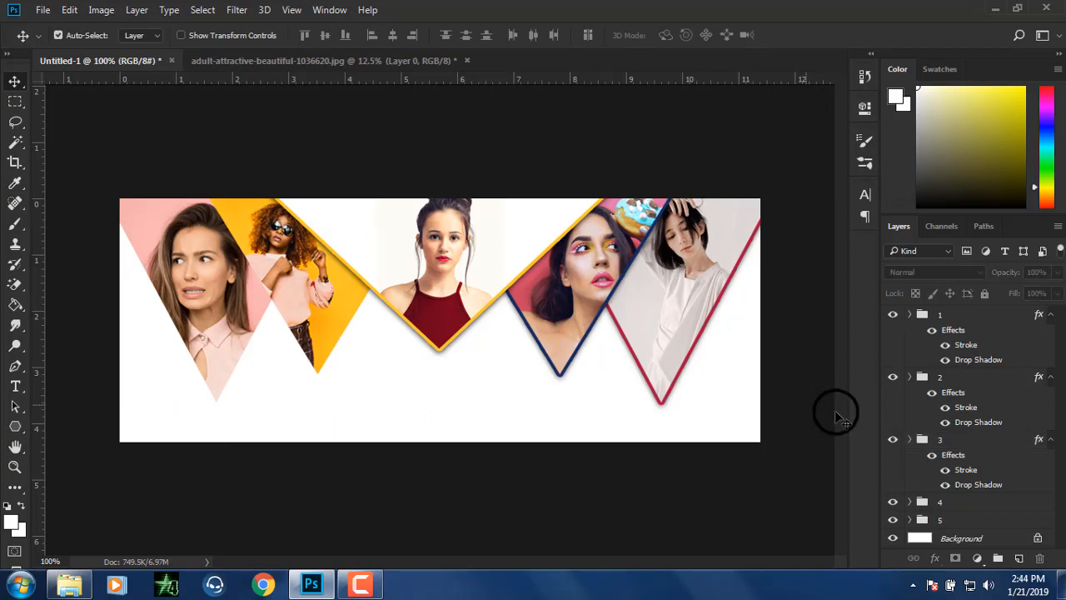
Step: Paste the copied layer style onto group 4 and set its stroke color to the green PANTONE 354 C
{"action": "right_click", "coordinate": [957, 507]}
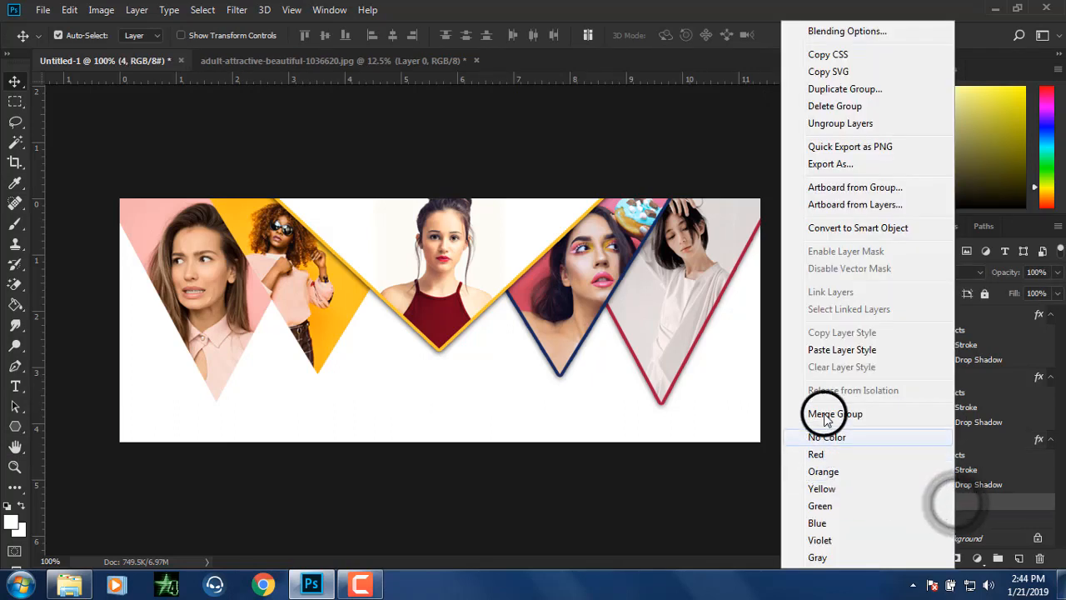
{"action": "left_click", "coordinate": [831, 344]}
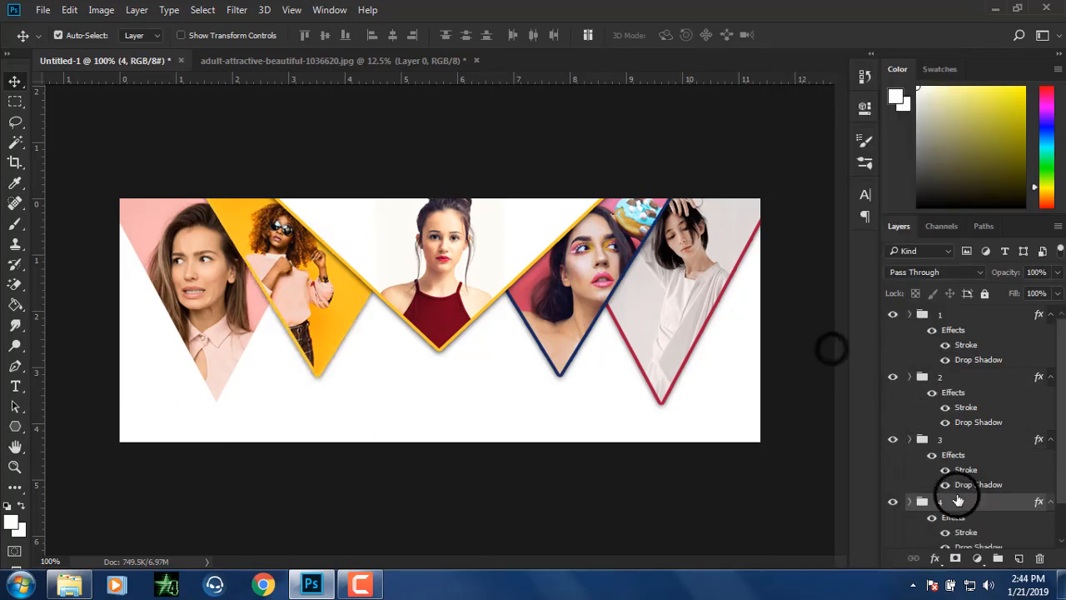
{"action": "double_click", "coordinate": [962, 533]}
{"action": "left_click", "coordinate": [483, 238]}
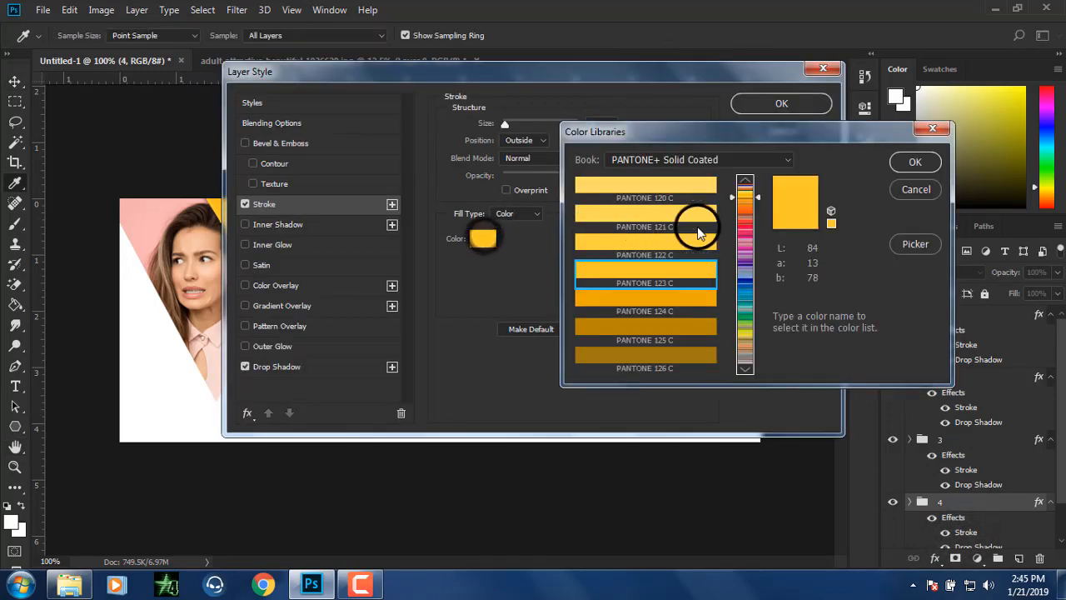
{"action": "left_click", "coordinate": [754, 313]}
{"action": "left_click", "coordinate": [638, 278]}
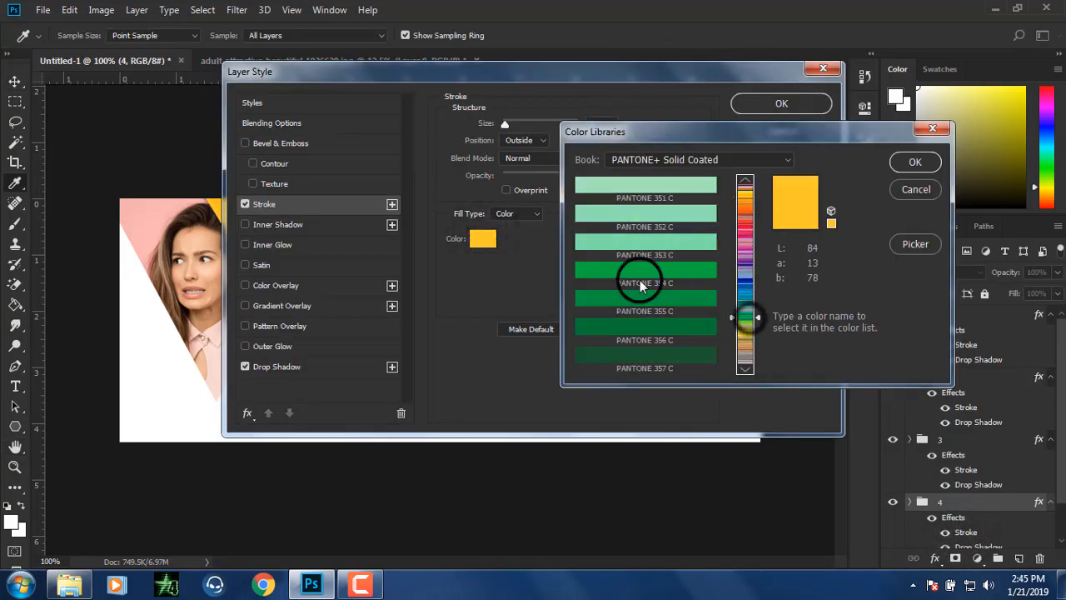
{"action": "left_click", "coordinate": [914, 161]}
{"action": "left_click", "coordinate": [756, 105]}
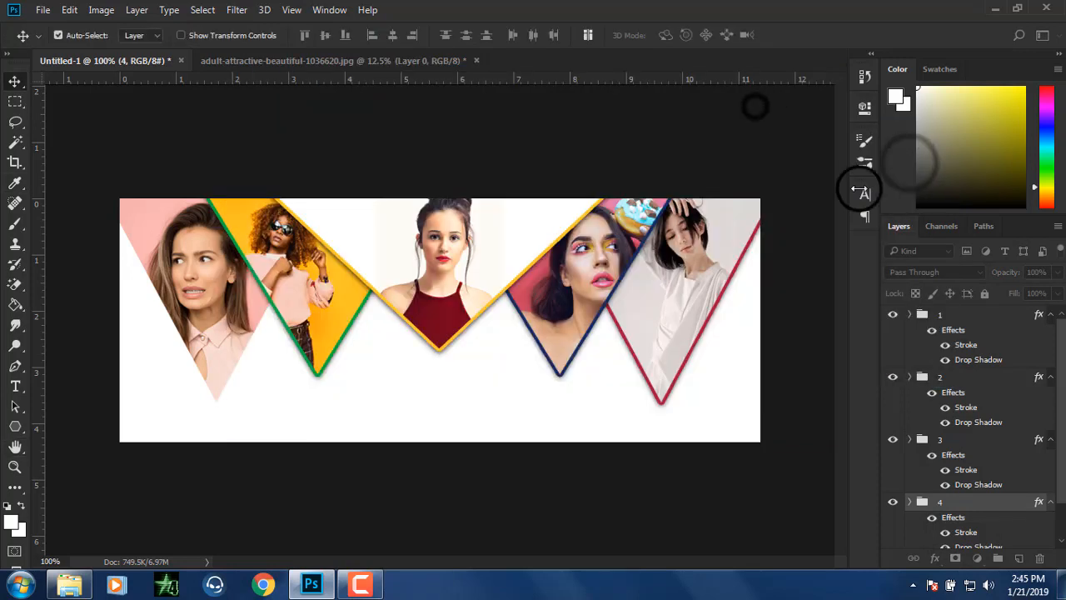
Step: Paste the copied layer style onto group 5 and set its stroke color to the purple PANTONE 266 C
{"action": "scroll", "coordinate": [963, 429], "scroll_direction": "down", "scroll_amount": 2}
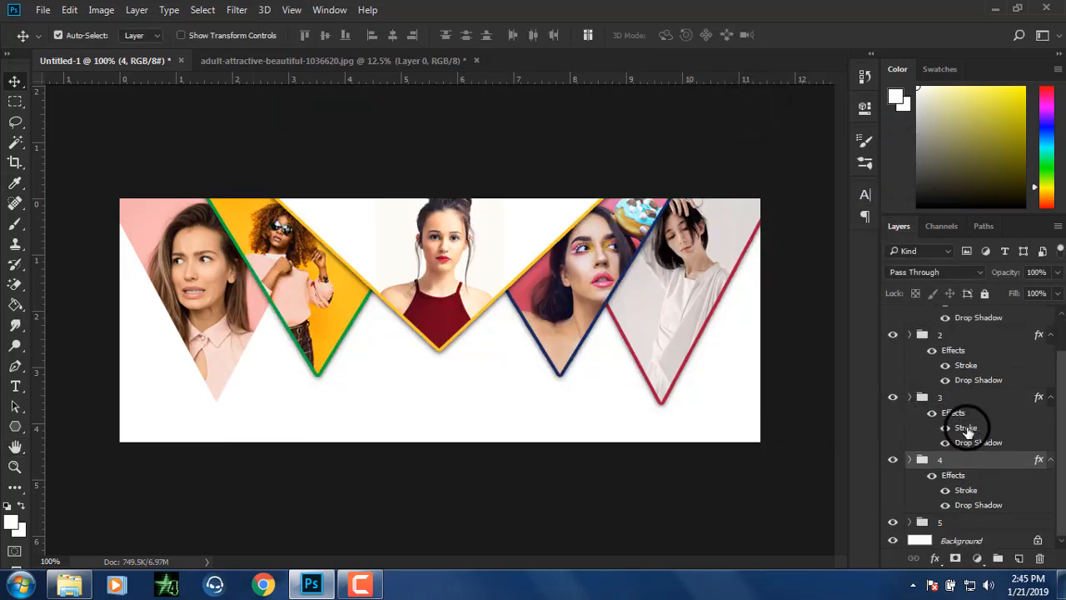
{"action": "right_click", "coordinate": [963, 530]}
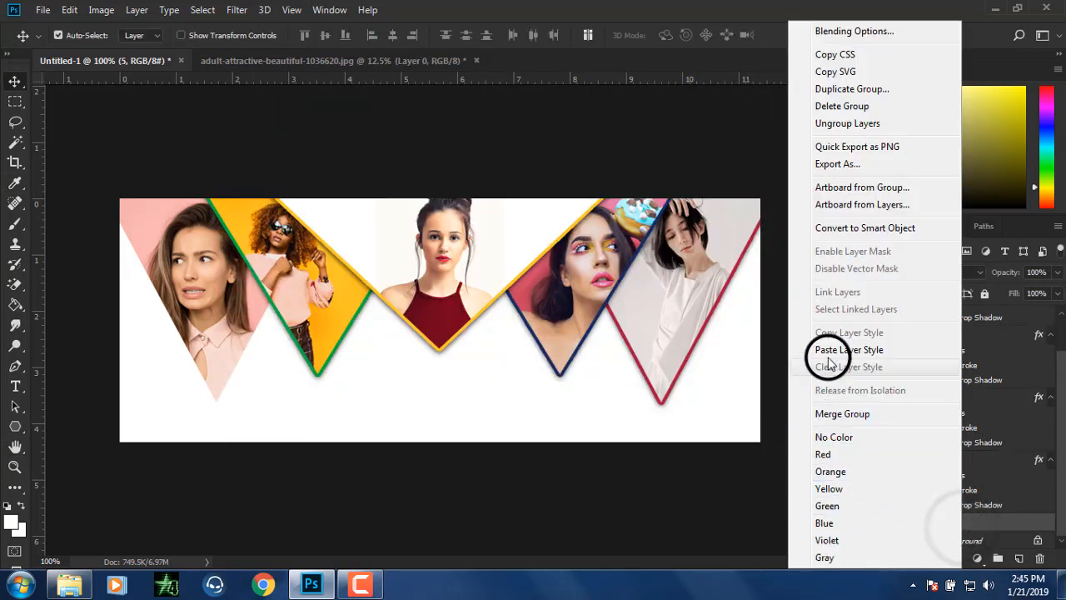
{"action": "left_click", "coordinate": [825, 409]}
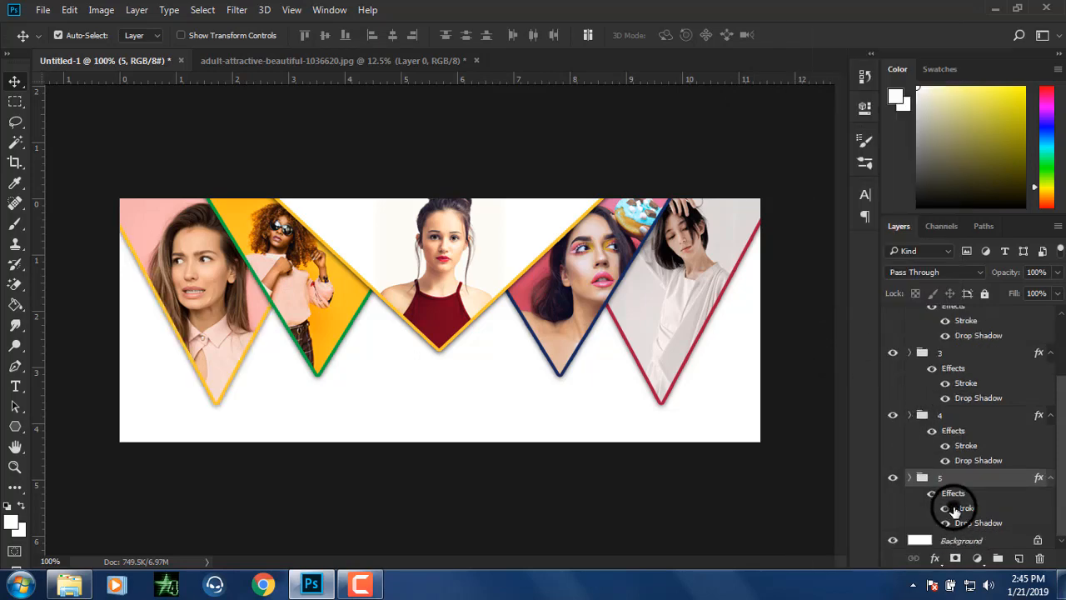
{"action": "double_click", "coordinate": [958, 508]}
{"action": "left_click", "coordinate": [485, 242]}
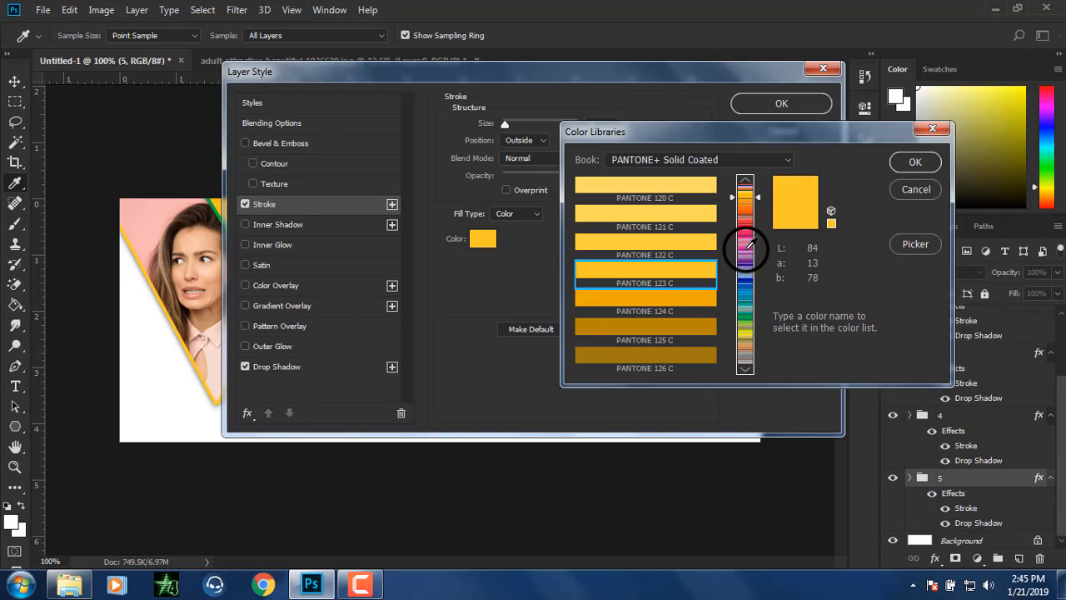
{"action": "left_click", "coordinate": [746, 252]}
{"action": "left_click", "coordinate": [679, 269]}
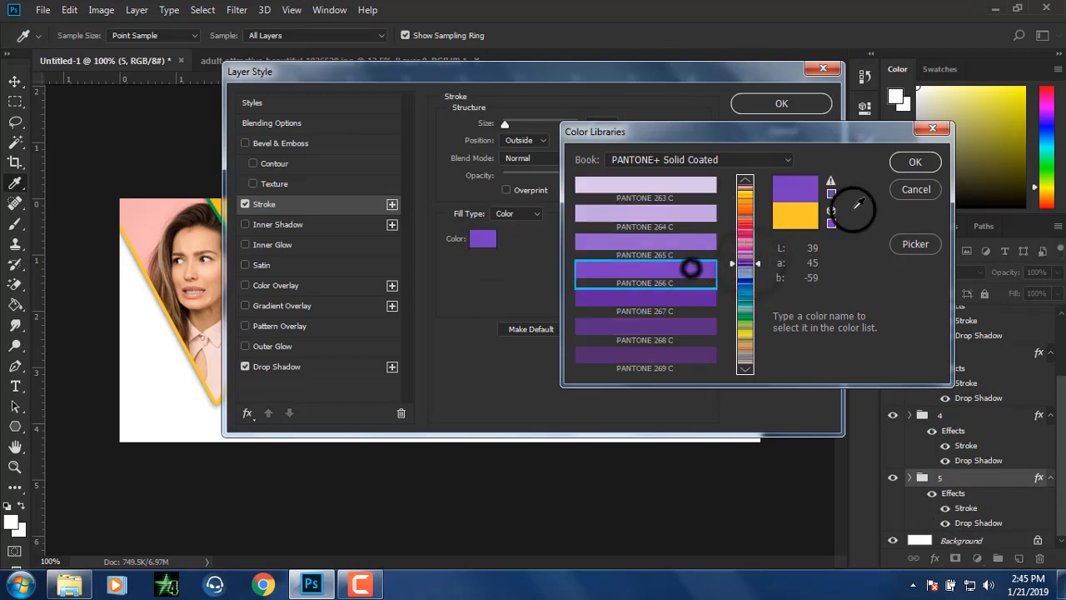
{"action": "left_click", "coordinate": [914, 167]}
{"action": "left_click", "coordinate": [795, 105]}
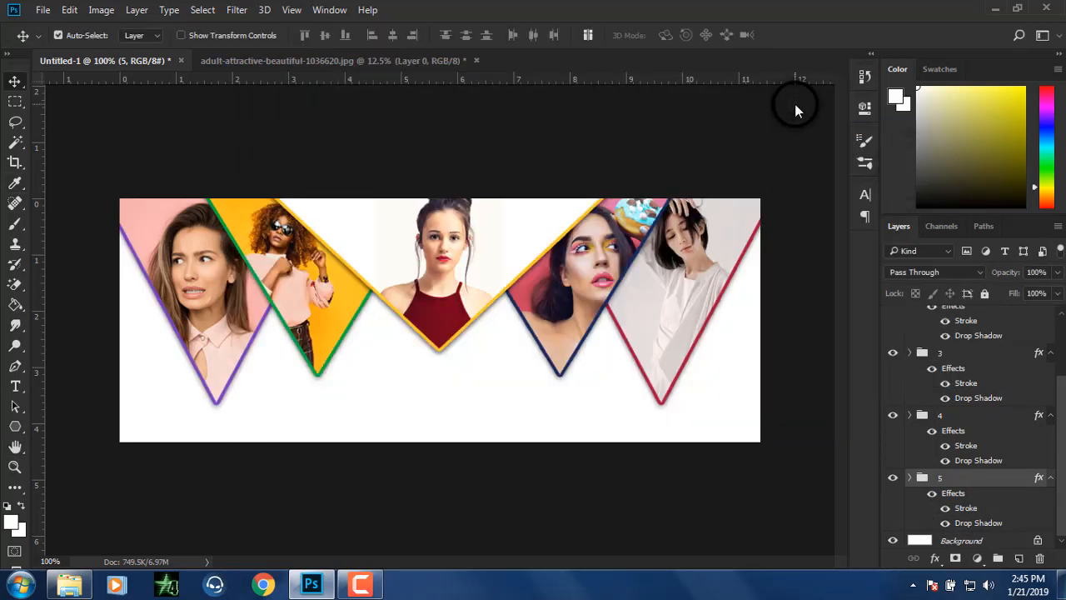
{"action": "key", "text": "ctrl+plus"}
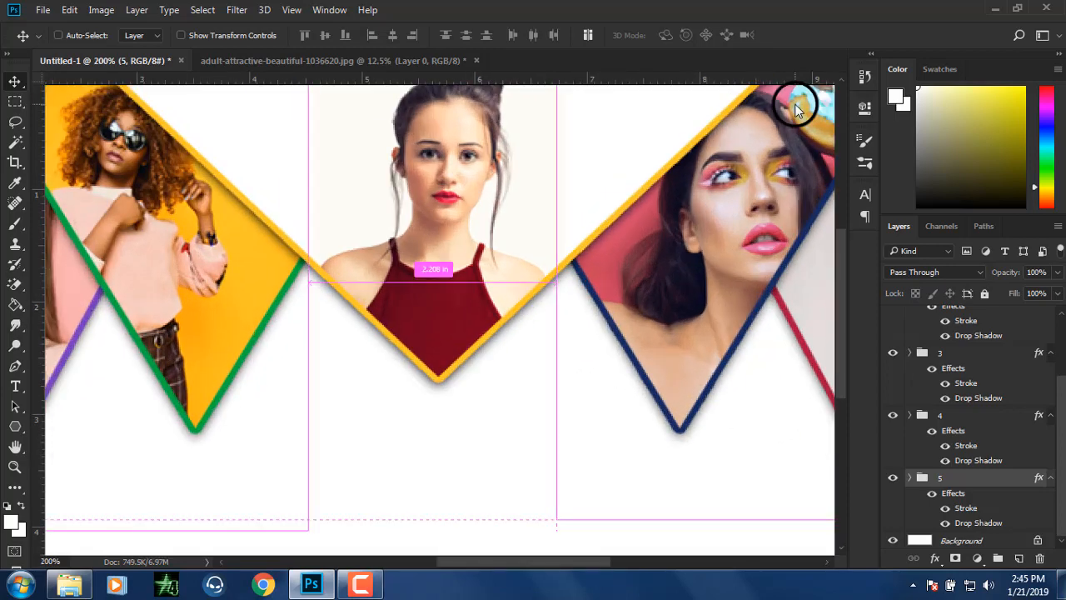
{"action": "key", "text": "ctrl+minus"}
{"action": "key", "text": "ctrl+minus"}
{"action": "key", "text": "ctrl+plus"}
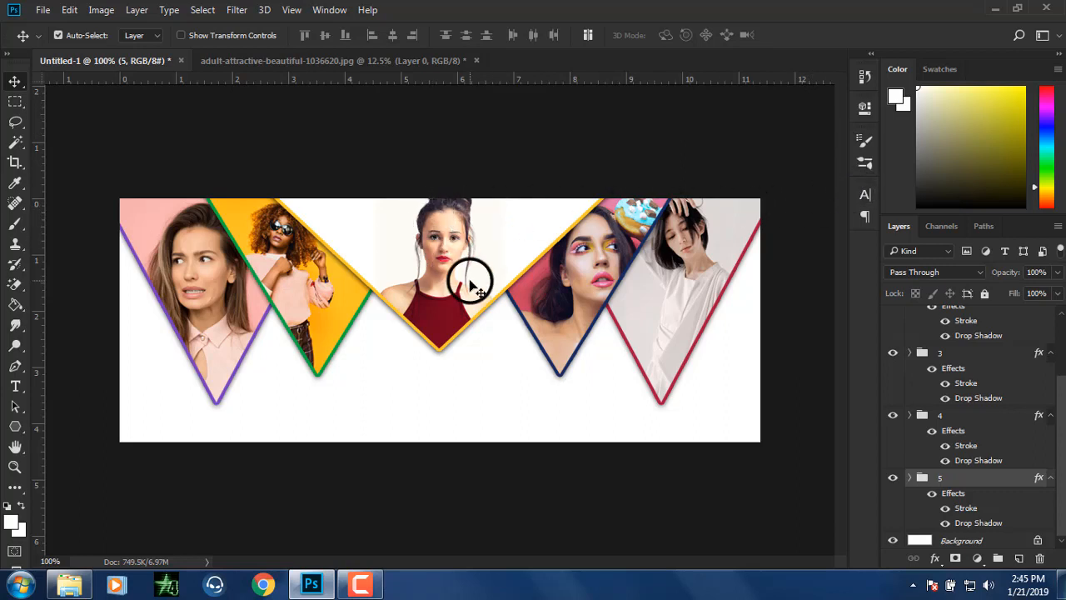
Step: Collapse the effects lists of groups 1 to 5 and deselect all layers
{"action": "scroll", "coordinate": [1055, 354], "scroll_direction": "up", "scroll_amount": 2}
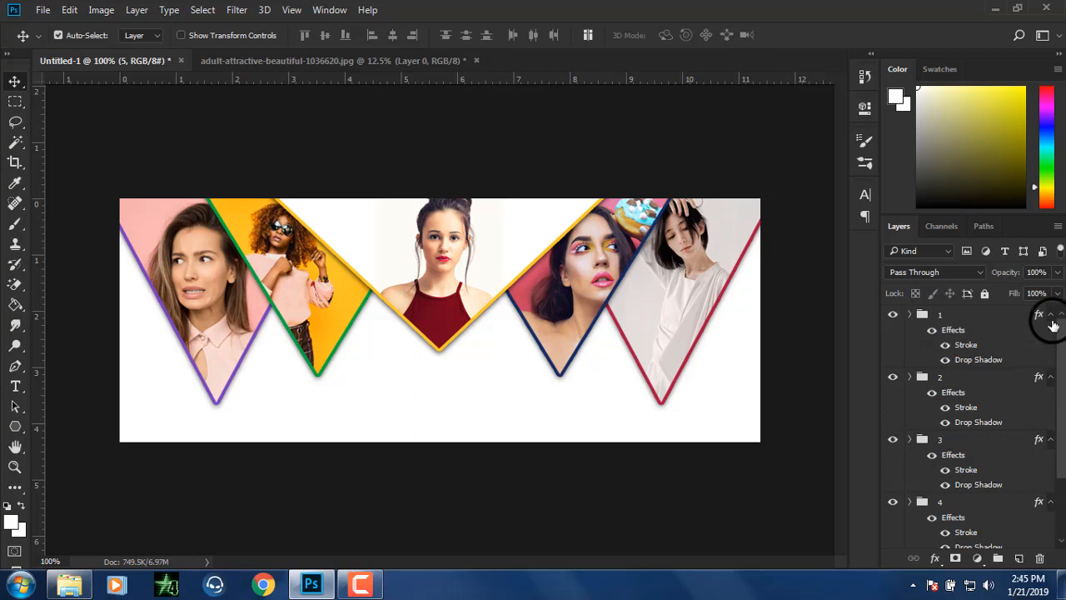
{"action": "left_click", "coordinate": [1051, 314]}
{"action": "left_click", "coordinate": [1051, 331]}
{"action": "left_click", "coordinate": [1050, 350]}
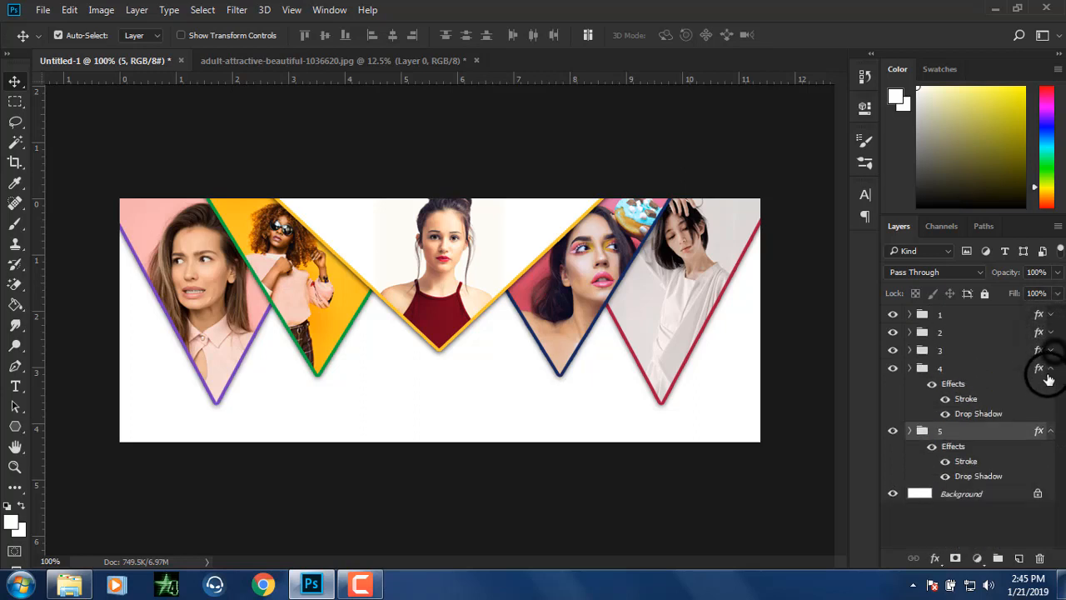
{"action": "left_click", "coordinate": [1050, 368]}
{"action": "left_click", "coordinate": [1050, 385]}
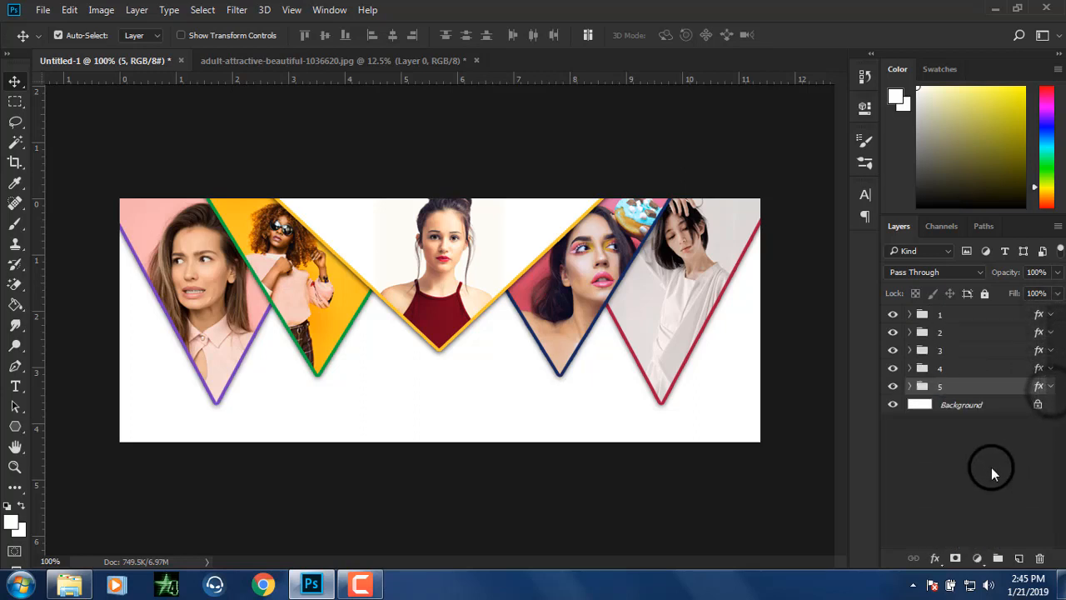
{"action": "left_click", "coordinate": [991, 472]}
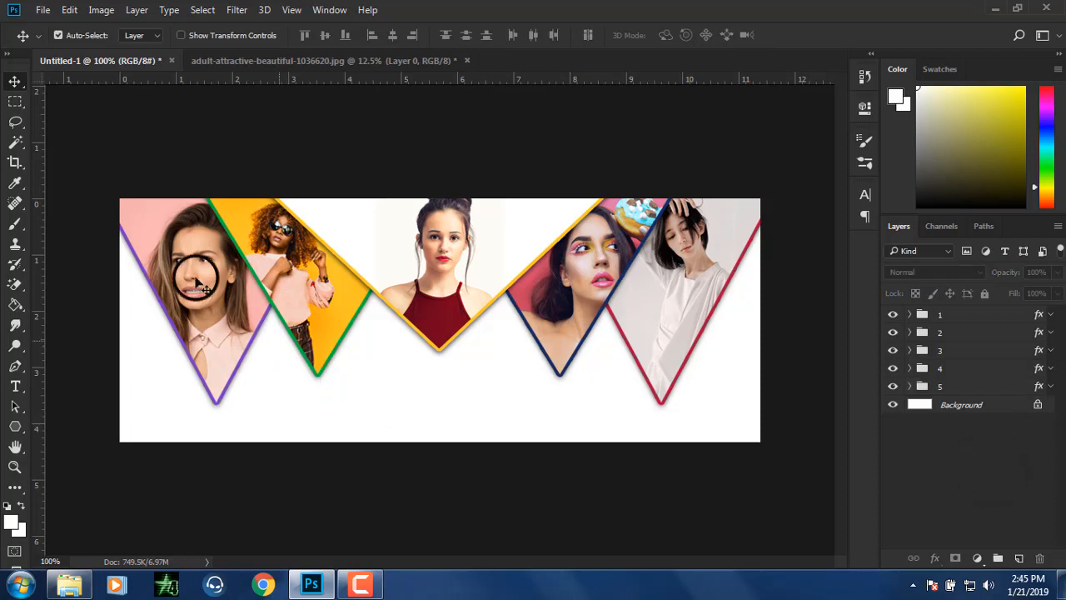
Step: Open light-minimalistic-soft-shading-gradient-background-2000x1333-wallpaper.jpg from the Pictures library
{"action": "left_click", "coordinate": [44, 12]}
{"action": "left_click", "coordinate": [51, 37]}
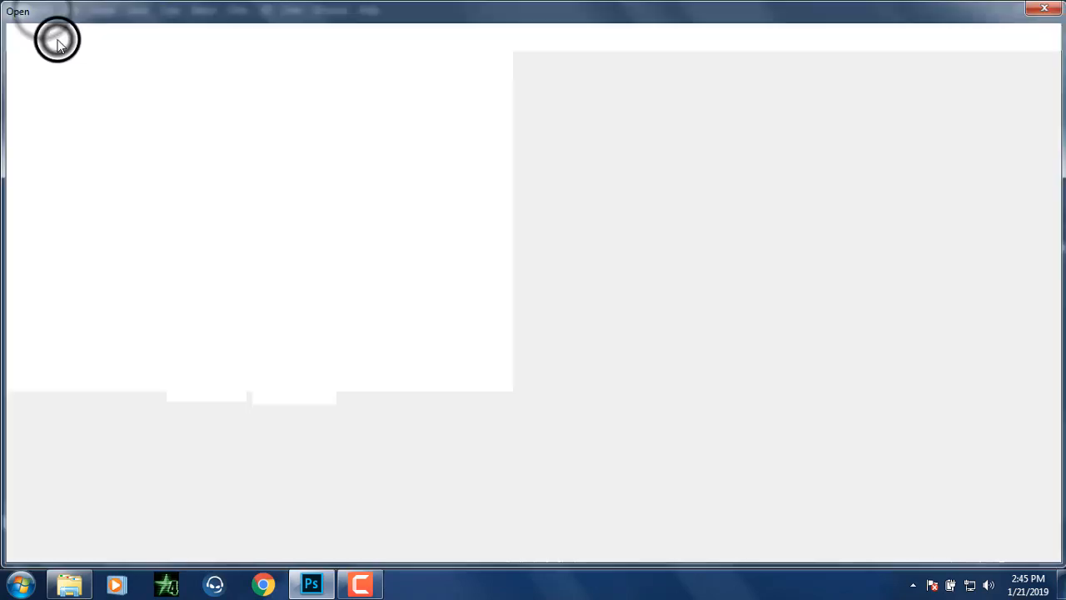
{"action": "left_click", "coordinate": [63, 189]}
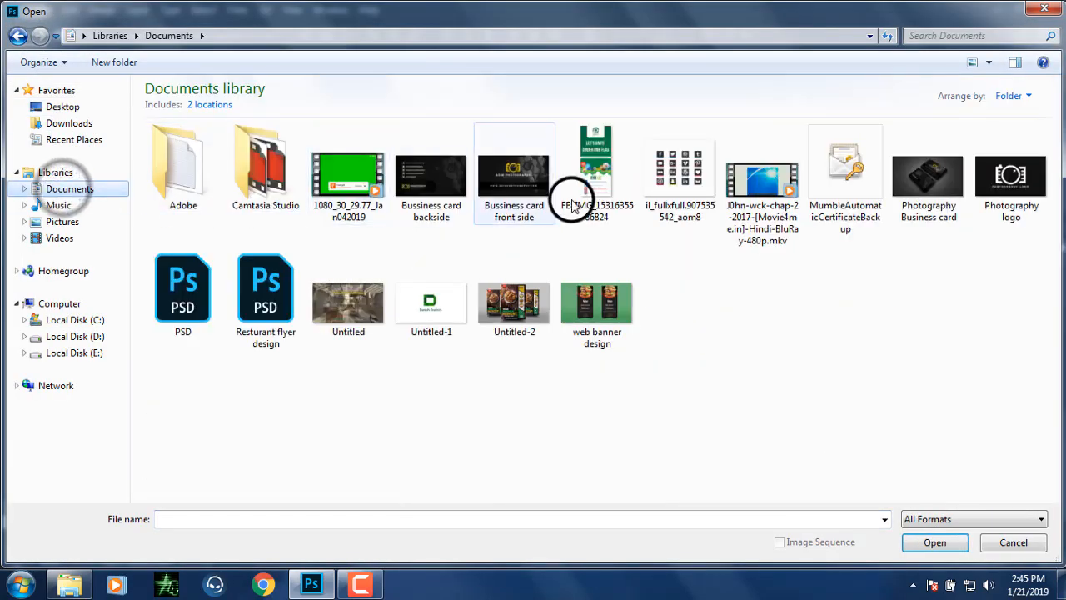
{"action": "left_click", "coordinate": [65, 223]}
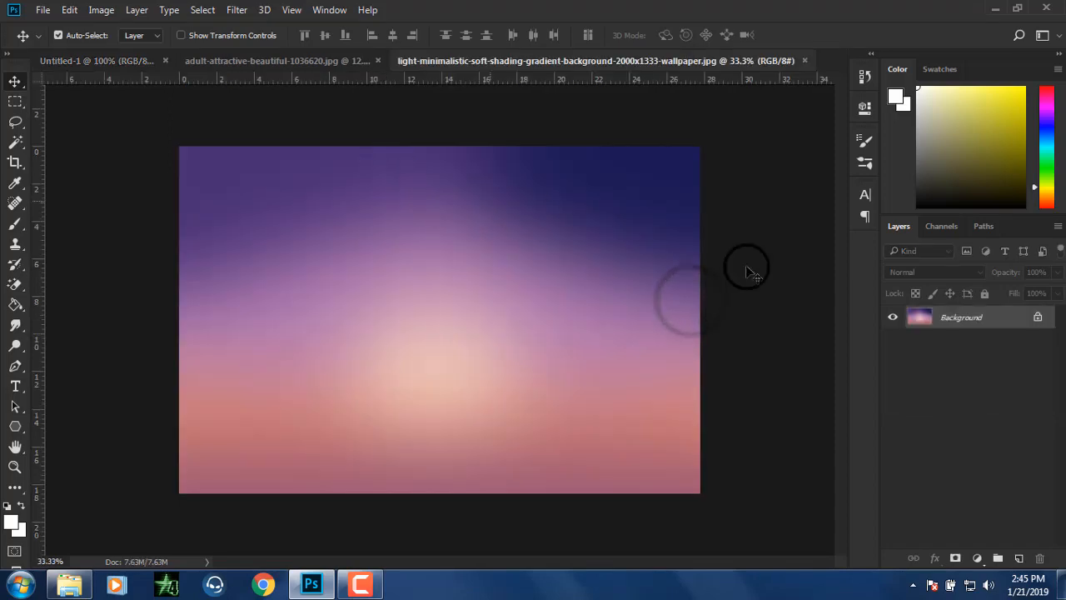
Step: Unlock the gradient image and bring it into the Untitled-1 banner, placing its layer between group 5 and the Background
{"action": "left_click", "coordinate": [1040, 317]}
{"action": "left_click_drag", "start_coordinate": [362, 226], "coordinate": [352, 345]}
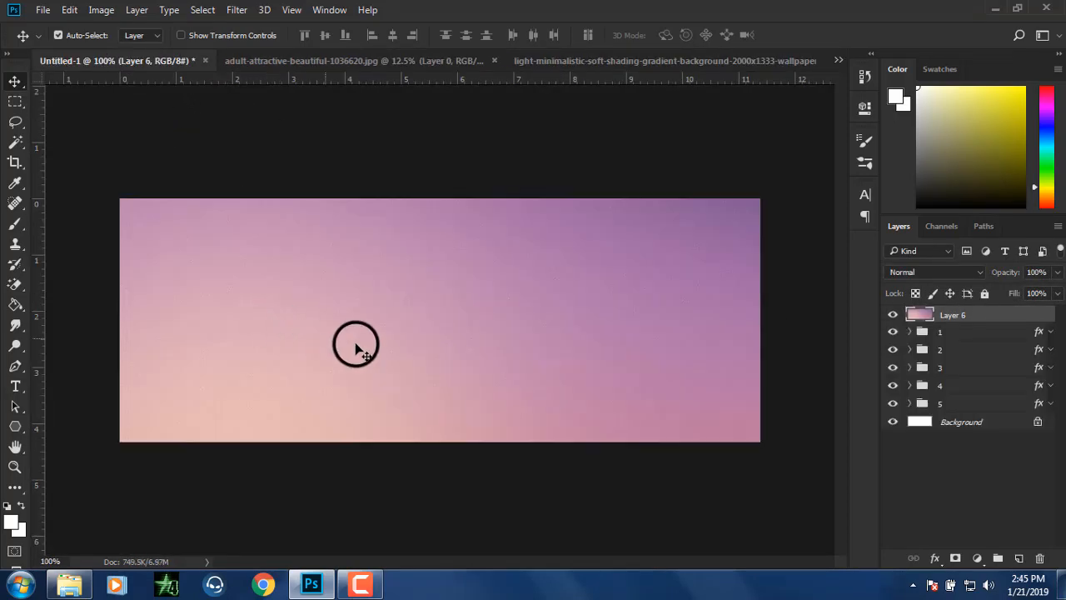
{"action": "left_click_drag", "start_coordinate": [966, 326], "coordinate": [961, 417]}
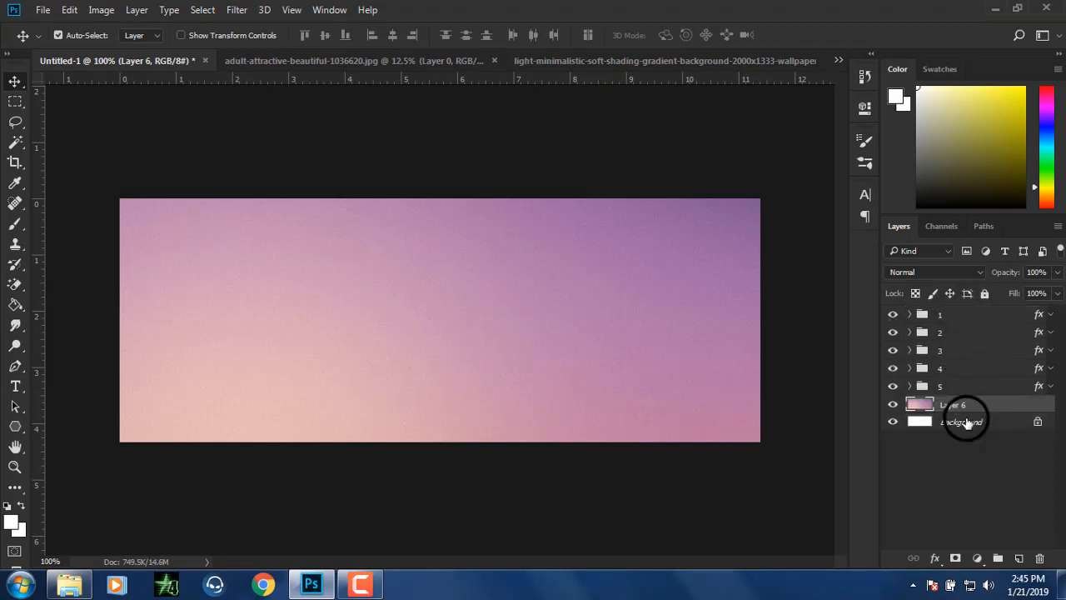
Step: Show the transform controls and scale the gradient layer down to about 23% of its size
{"action": "key", "text": "ctrl+minus"}
{"action": "key", "text": "ctrl+minus"}
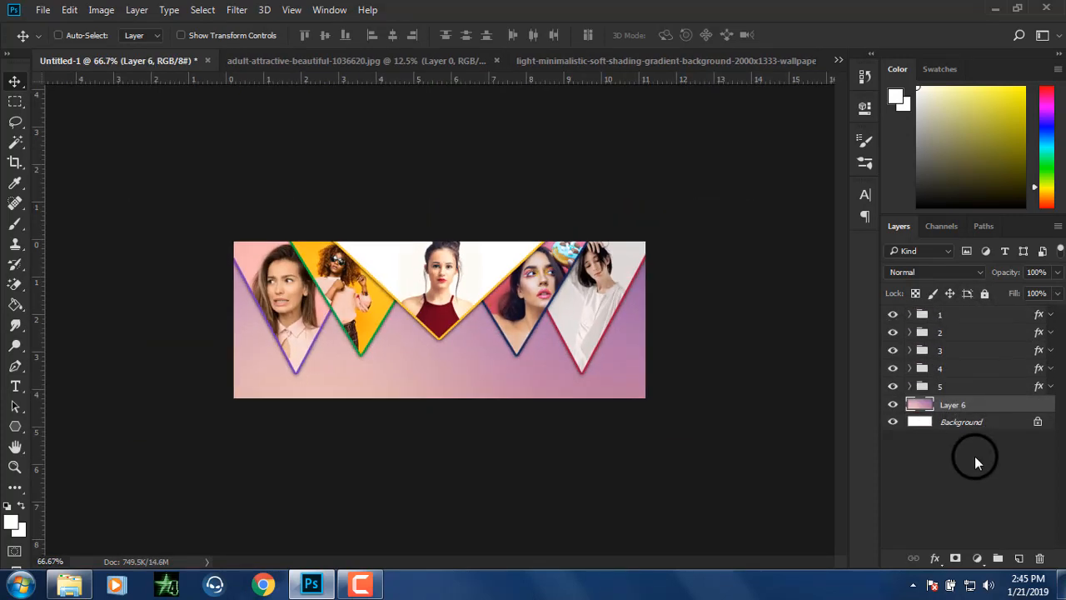
{"action": "left_click", "coordinate": [229, 38]}
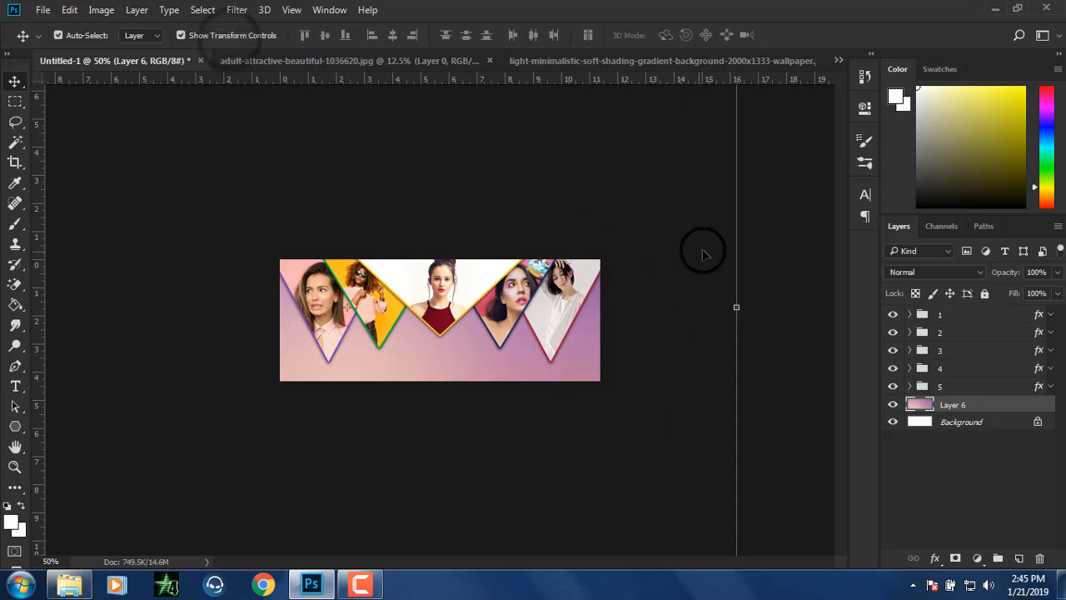
{"action": "key", "text": "ctrl+minus"}
{"action": "key", "text": "ctrl+minus"}
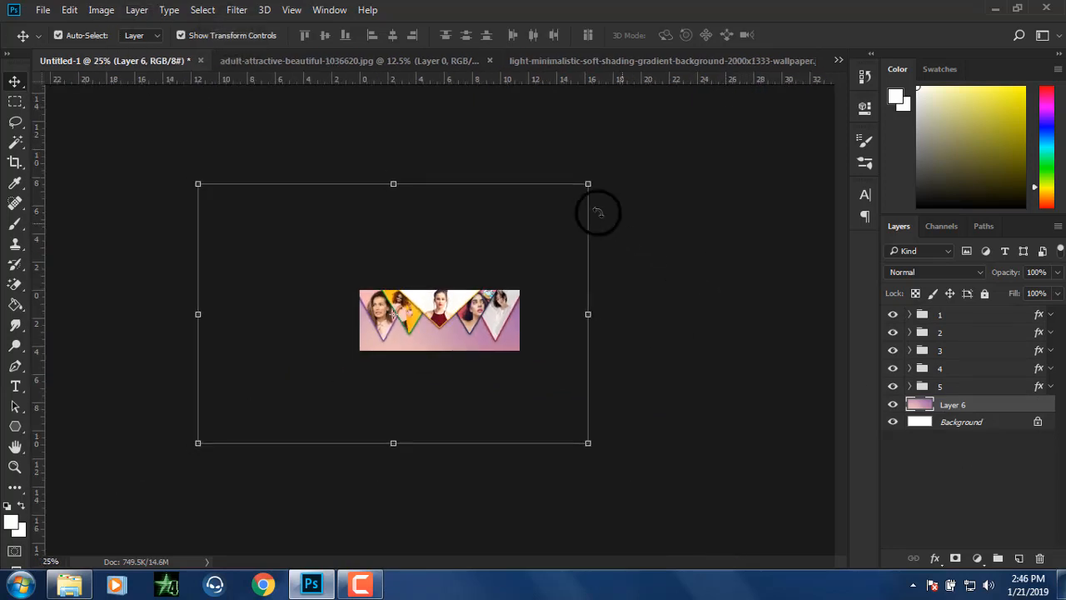
{"action": "left_click_drag", "start_coordinate": [588, 184], "coordinate": [436, 285]}
Step: Stretch the gradient layer to fill the whole banner at 41% width and about 23.4% height, then hide the transform controls and deselect it
{"action": "key", "text": "ctrl+plus"}
{"action": "key", "text": "ctrl+plus"}
{"action": "key", "text": "ctrl+plus"}
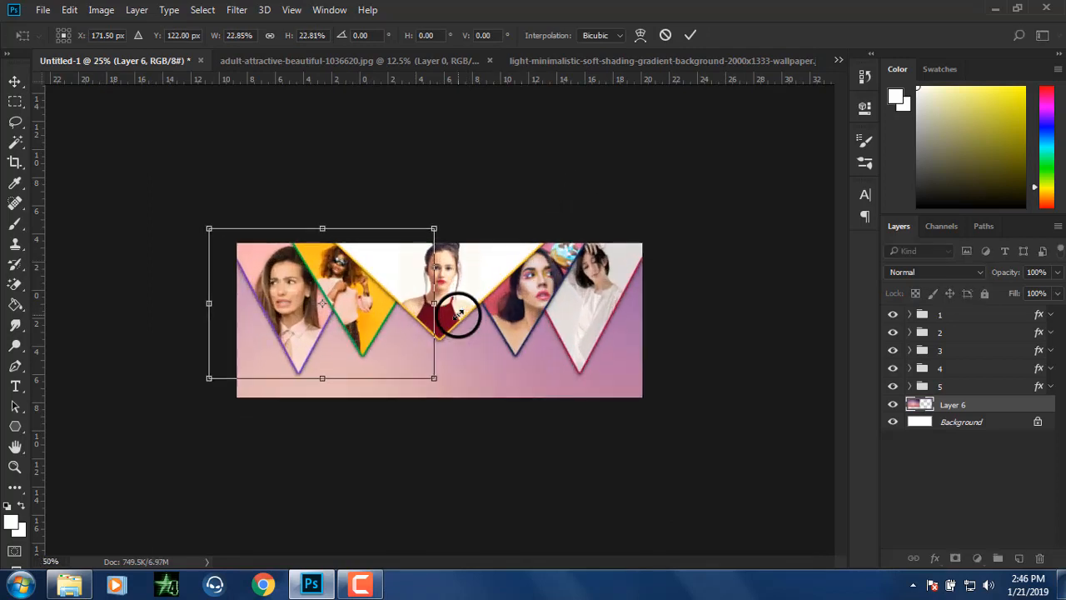
{"action": "left_click_drag", "start_coordinate": [386, 334], "coordinate": [653, 328]}
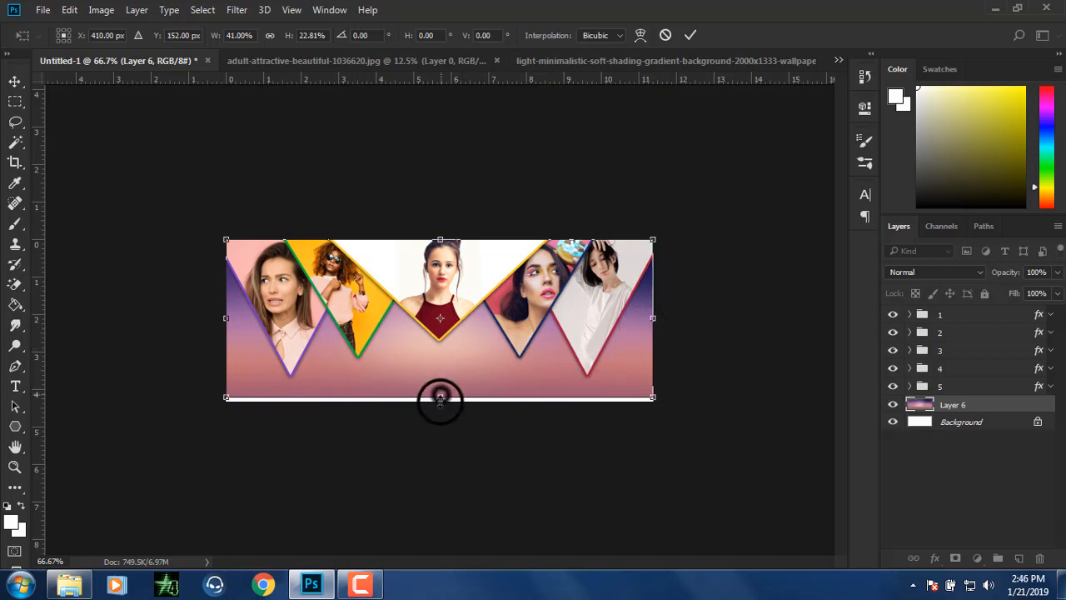
{"action": "left_click_drag", "start_coordinate": [440, 398], "coordinate": [440, 403]}
{"action": "key", "text": "Return"}
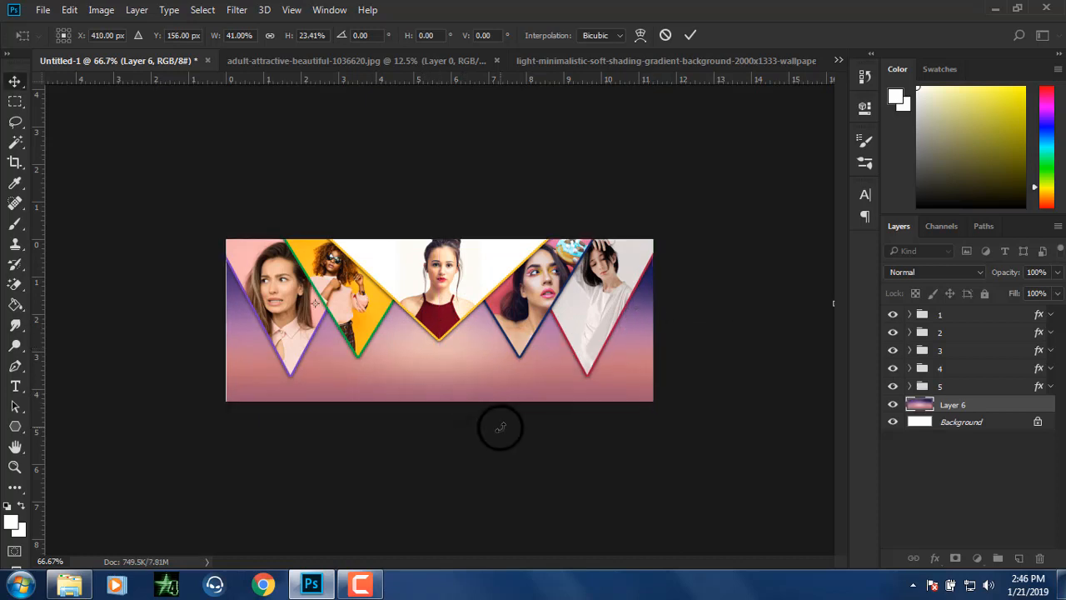
{"action": "key", "text": "ctrl+plus"}
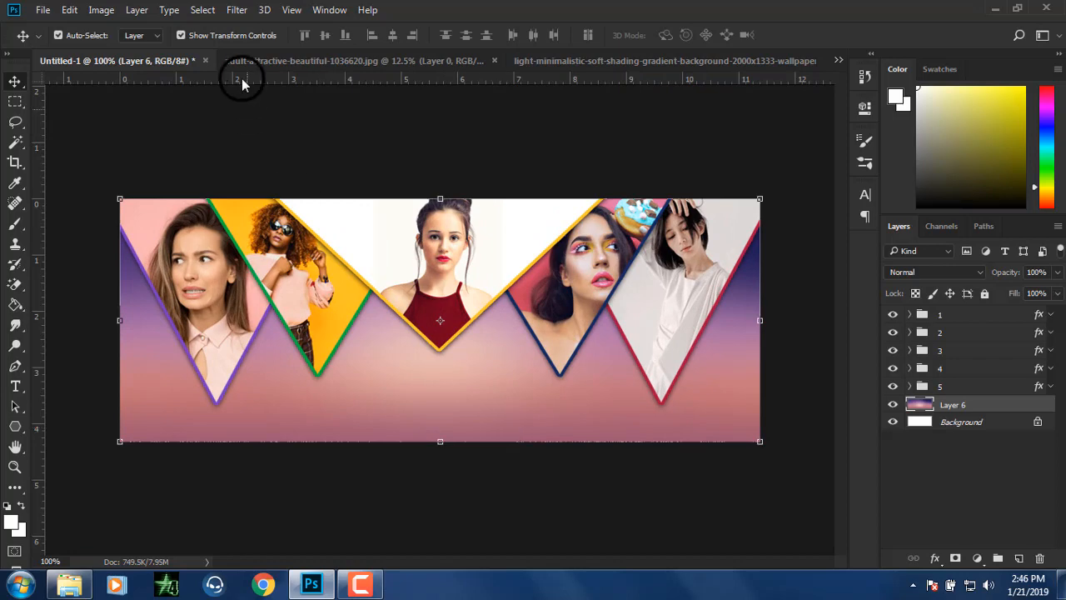
{"action": "left_click", "coordinate": [205, 36]}
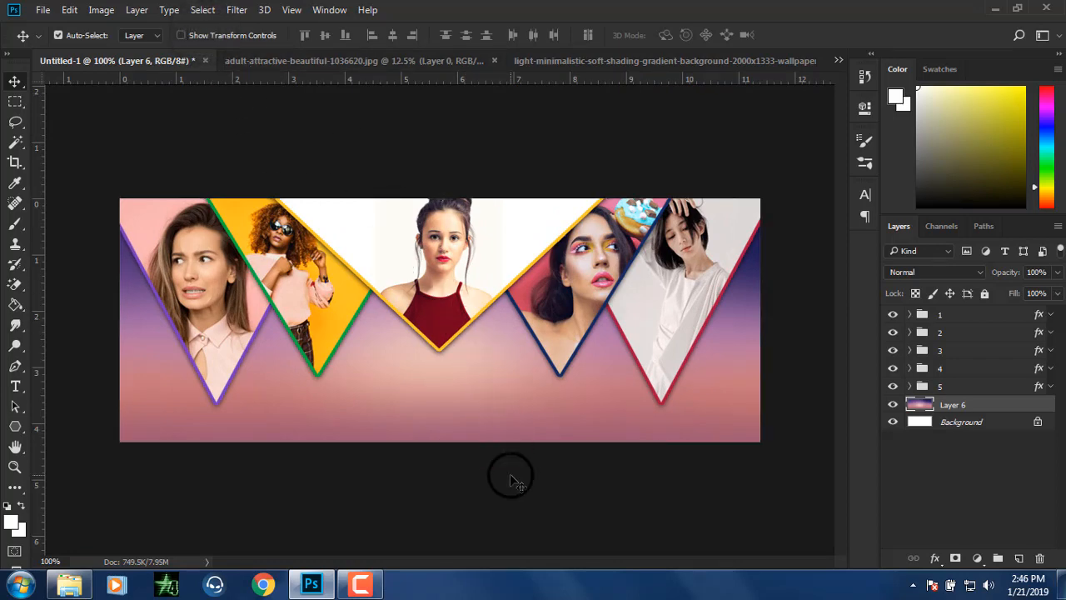
{"action": "left_click", "coordinate": [934, 478]}
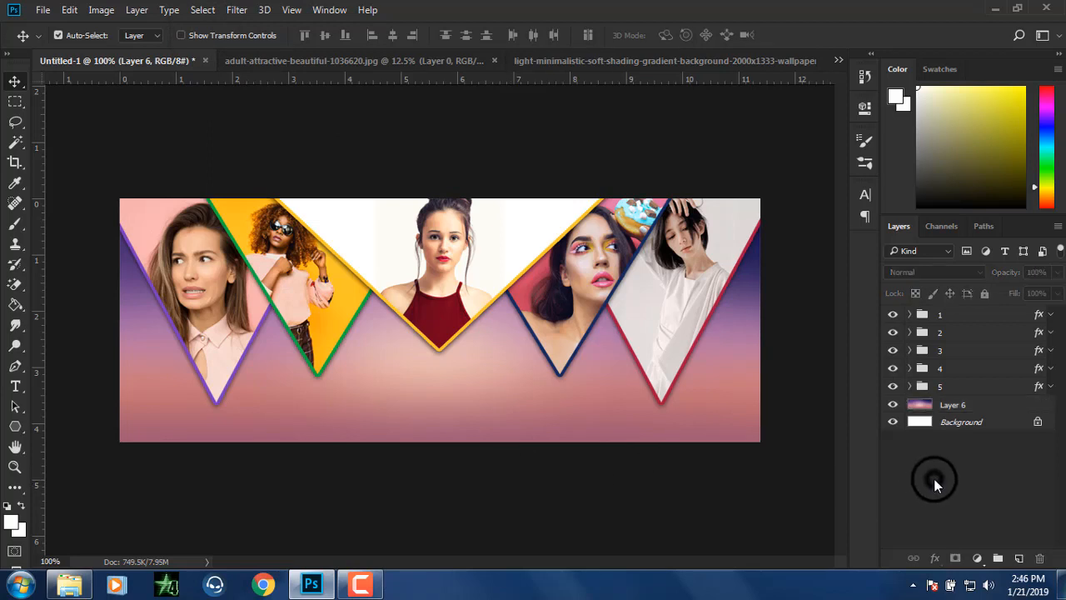
Step: Add the text "DUTCH" in 20 pt UniSansBook on the gradient below the triangles
{"action": "left_click", "coordinate": [15, 385]}
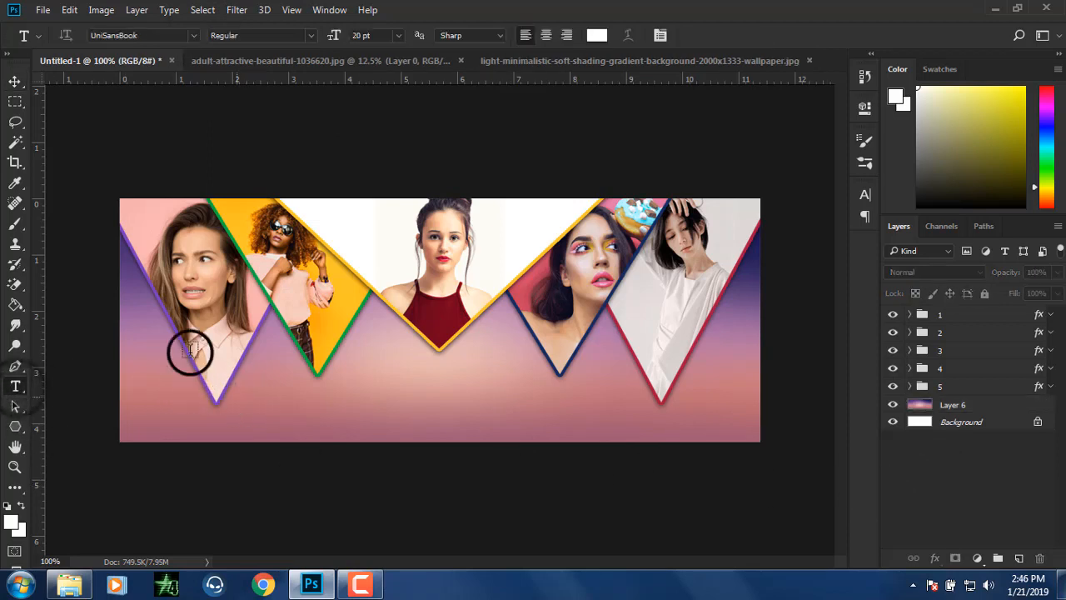
{"action": "left_click", "coordinate": [346, 414]}
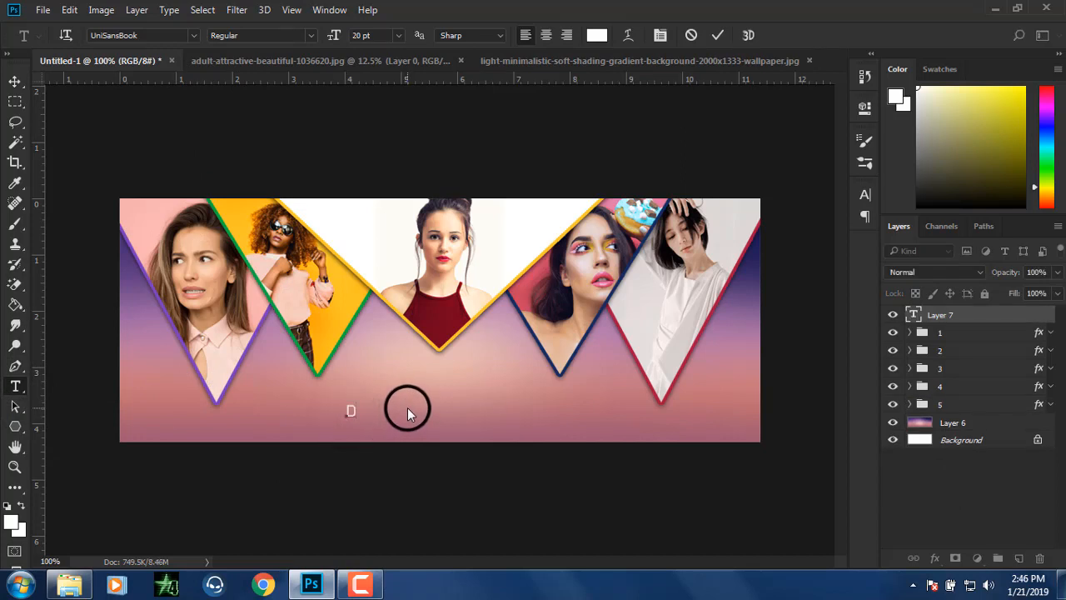
{"action": "type", "text": "DUTCH"}
Step: Recolour the DUTCH text to black (000000)
{"action": "double_click", "coordinate": [367, 403]}
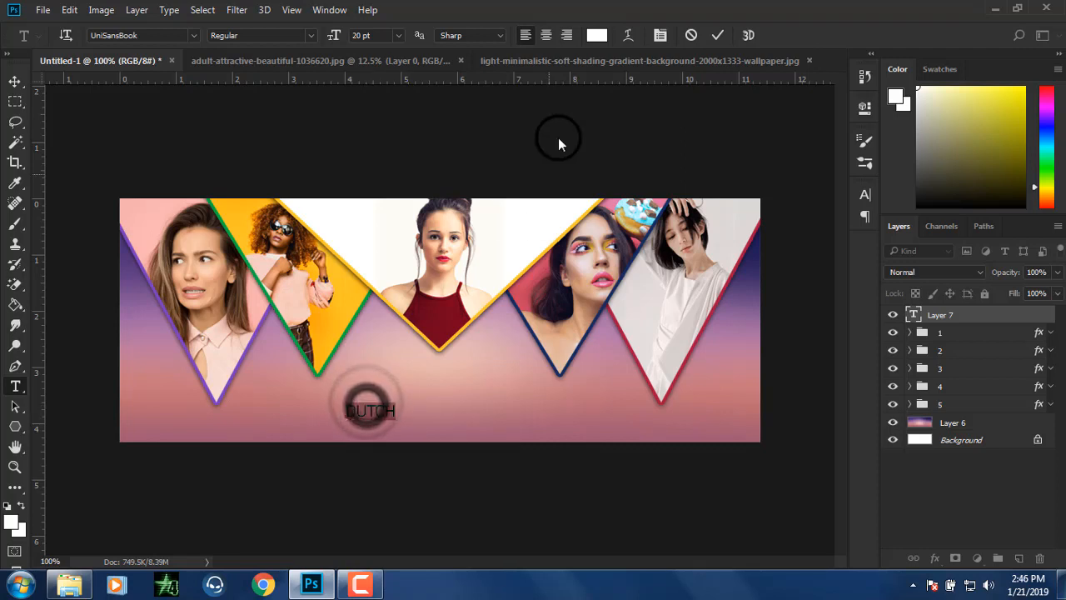
{"action": "left_click", "coordinate": [597, 35]}
{"action": "left_click_drag", "start_coordinate": [597, 252], "coordinate": [561, 386]}
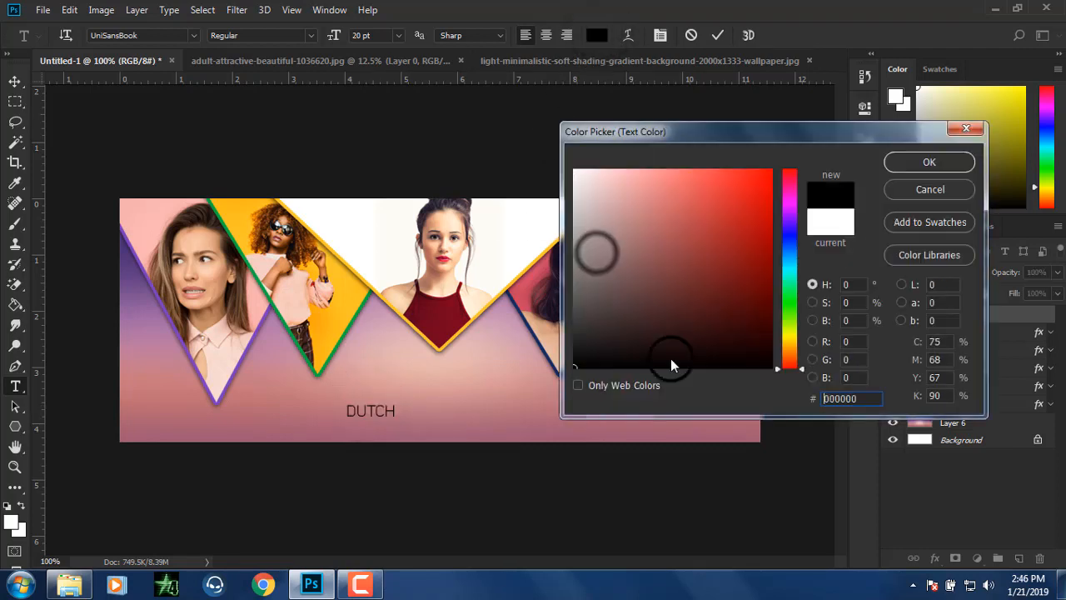
{"action": "left_click", "coordinate": [953, 161]}
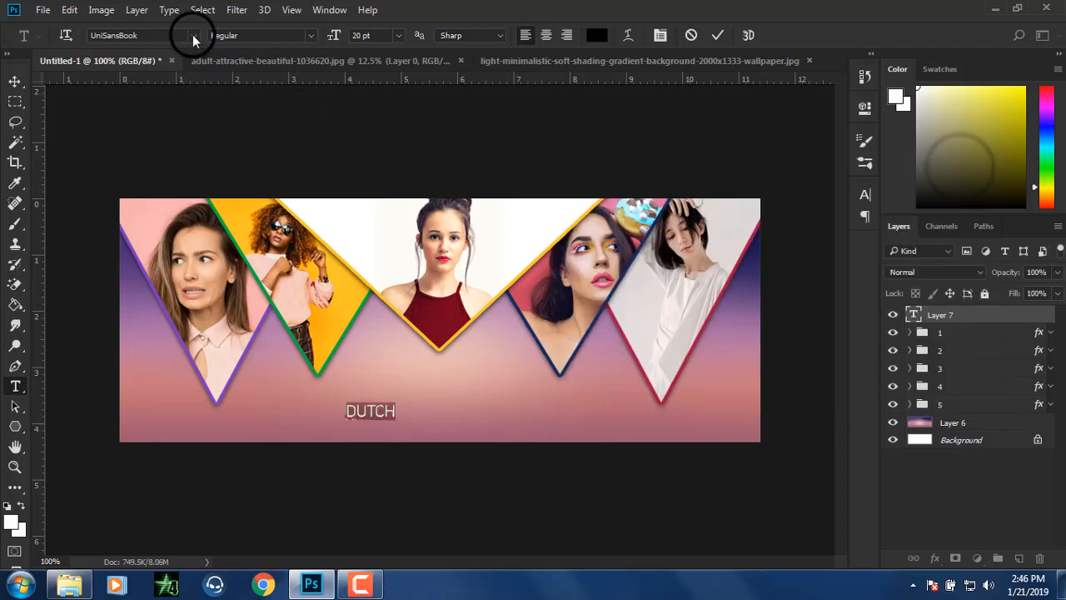
Step: Change the font of the DUTCH text to UniSansSemiBold
{"action": "left_click", "coordinate": [193, 35]}
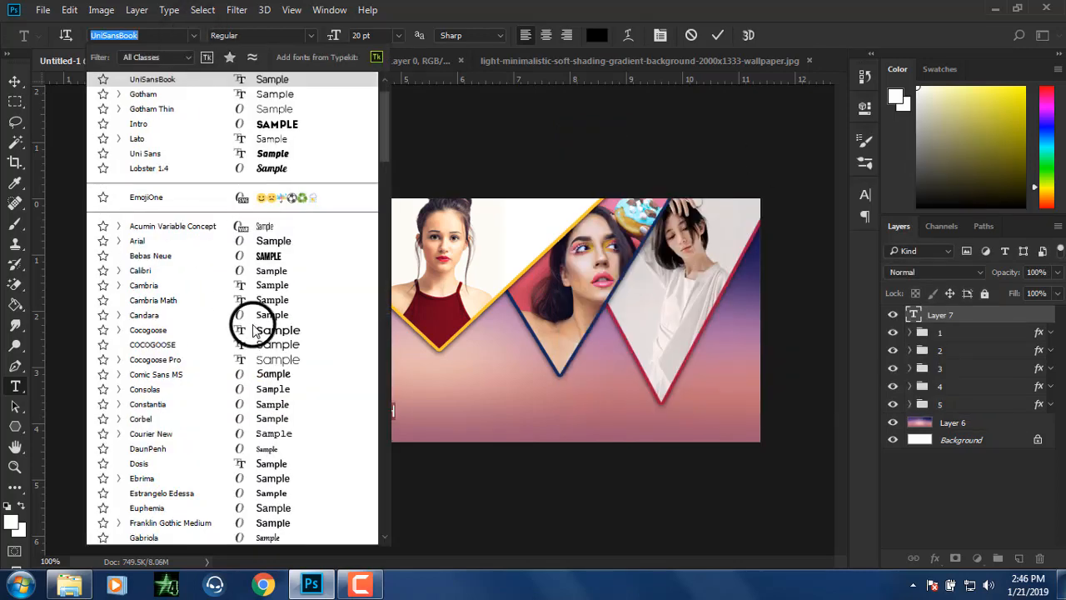
{"action": "scroll", "coordinate": [253, 329], "scroll_direction": "down", "scroll_amount": 6}
{"action": "scroll", "coordinate": [253, 329], "scroll_direction": "down", "scroll_amount": 15}
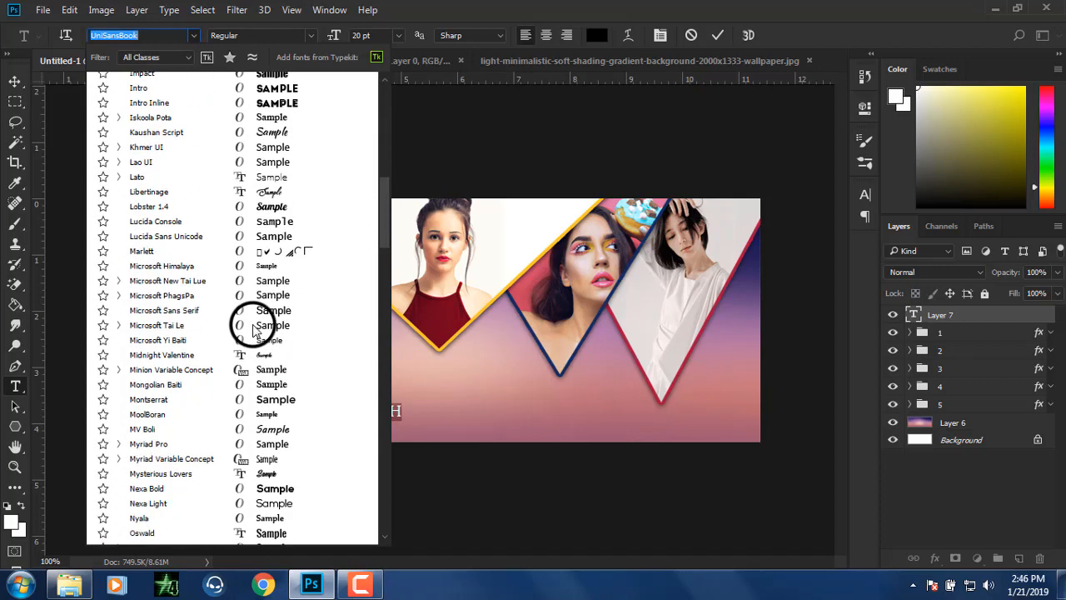
{"action": "scroll", "coordinate": [252, 329], "scroll_direction": "down", "scroll_amount": 4}
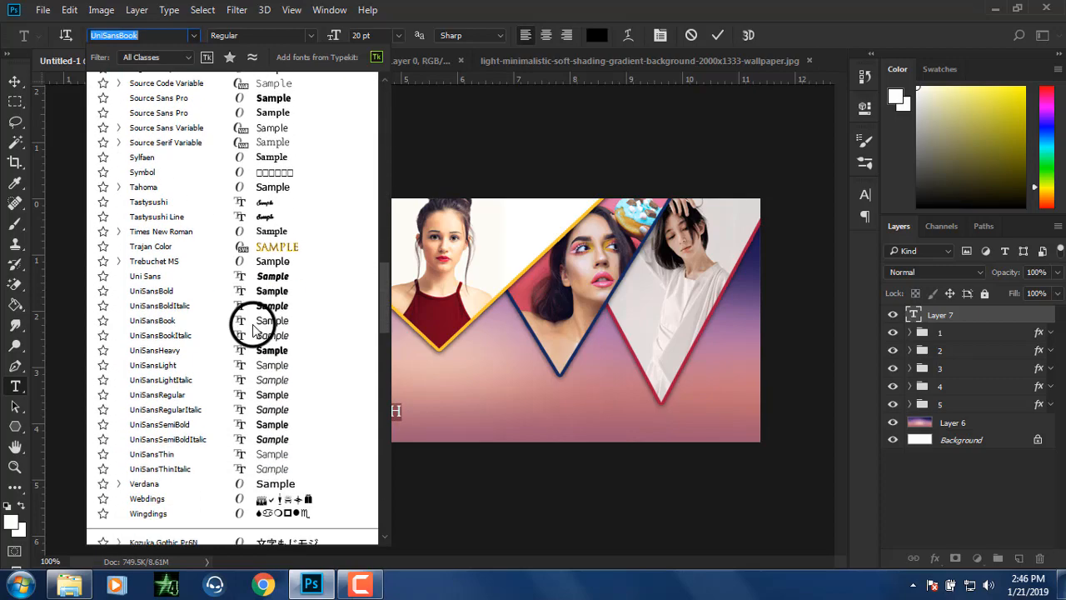
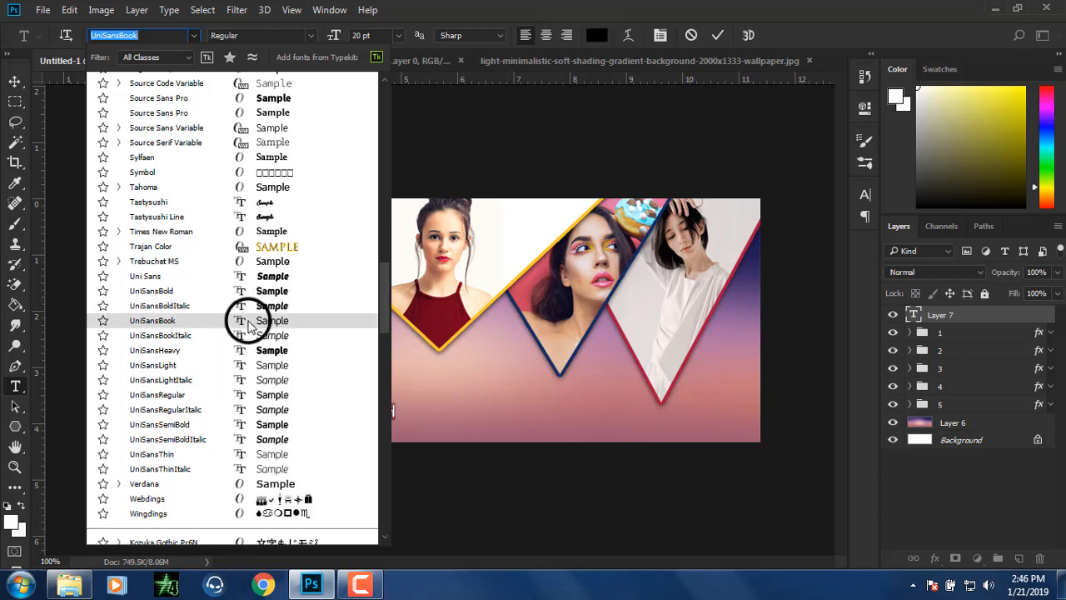
{"action": "left_click", "coordinate": [273, 423]}
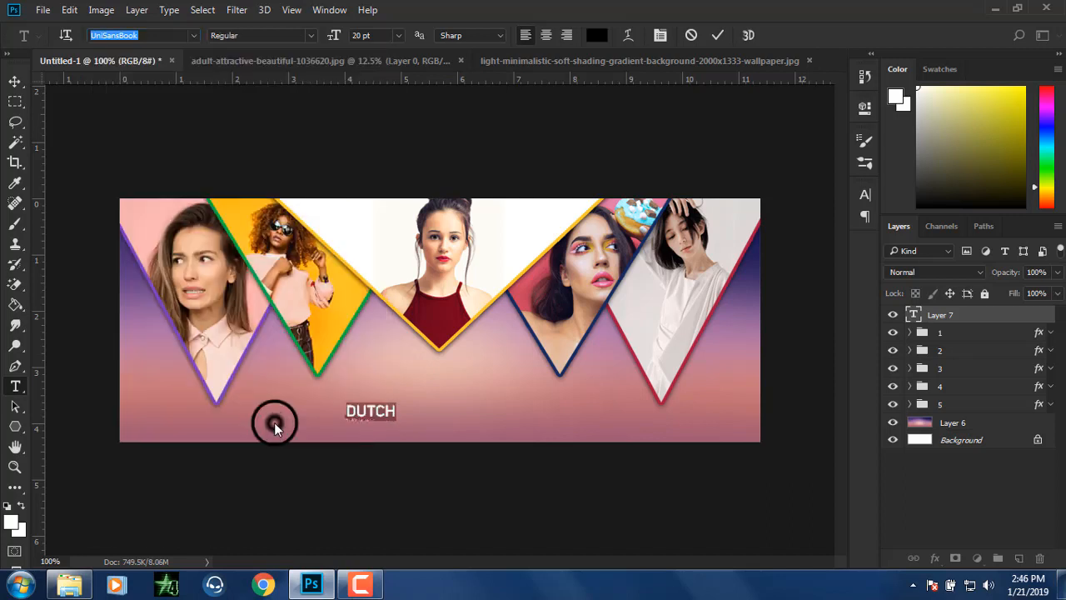
Step: Move the DUTCH text to the banner's horizontal centre, just below the tip of the middle triangle
{"action": "left_click", "coordinate": [17, 84]}
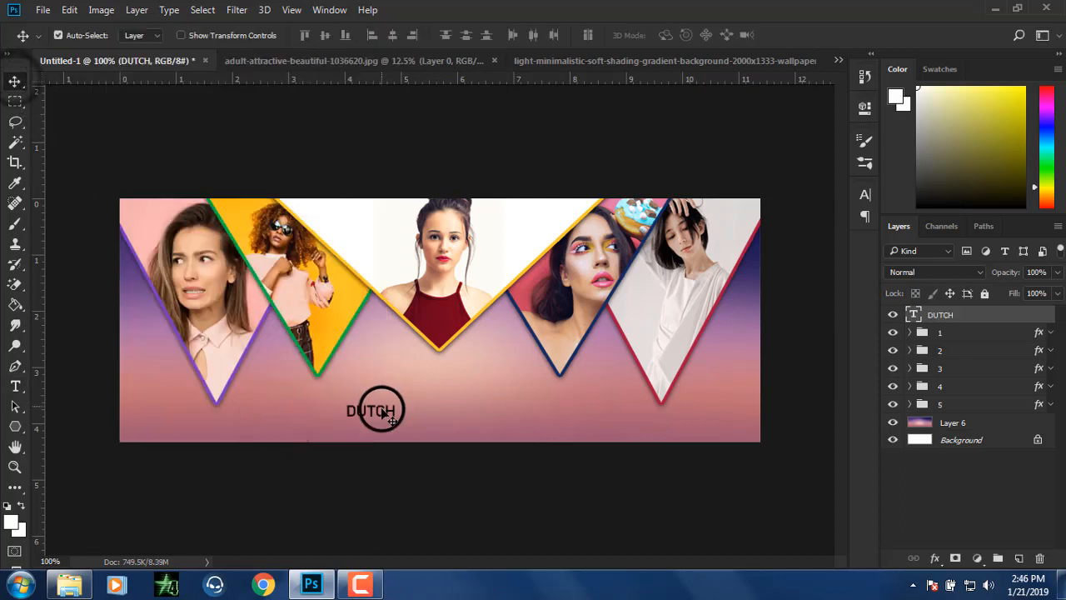
{"action": "left_click_drag", "start_coordinate": [378, 409], "coordinate": [445, 374]}
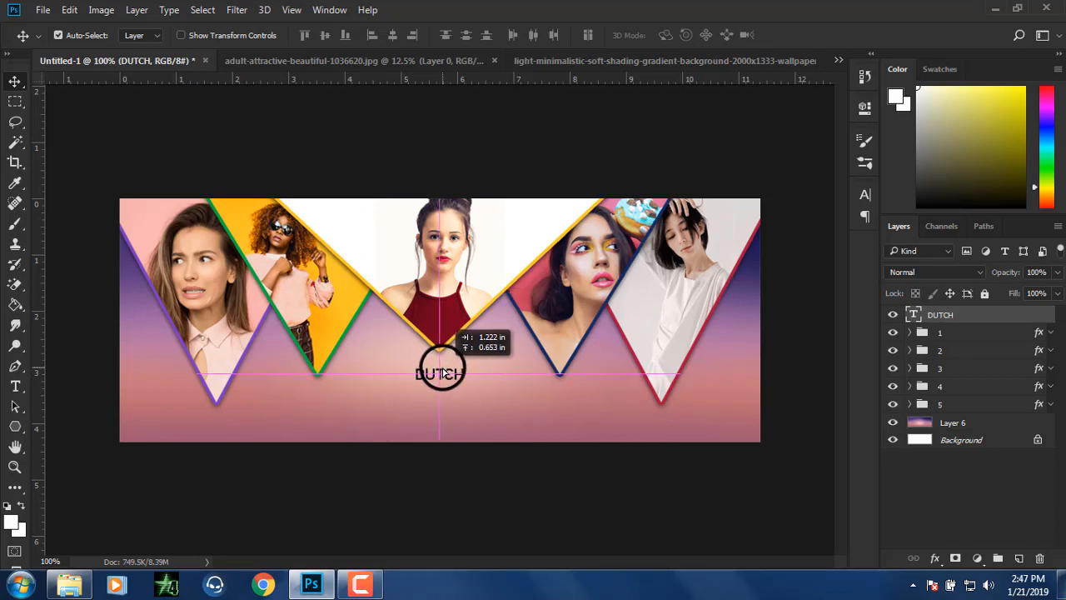
{"action": "left_click_drag", "start_coordinate": [444, 371], "coordinate": [444, 372]}
Step: Add a separate 20 pt black text "PHOTOGRAPHY" on the gradient below DUTCH and set its font to UniSansBook
{"action": "key", "text": "ctrl+plus"}
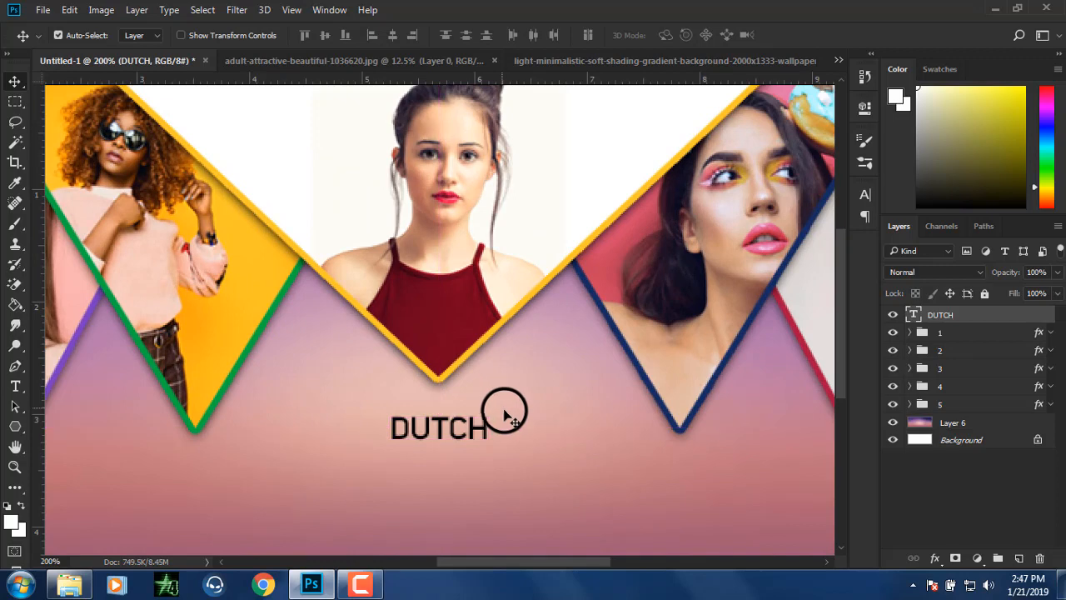
{"action": "scroll", "coordinate": [504, 412], "scroll_direction": "down", "scroll_amount": 3}
{"action": "left_click", "coordinate": [15, 386]}
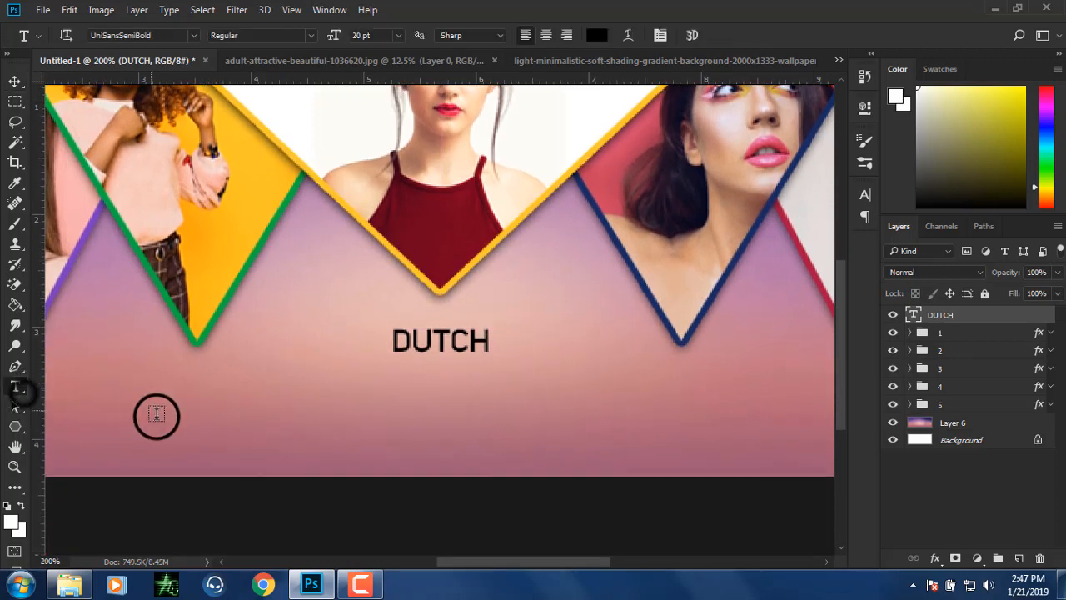
{"action": "left_click", "coordinate": [160, 421]}
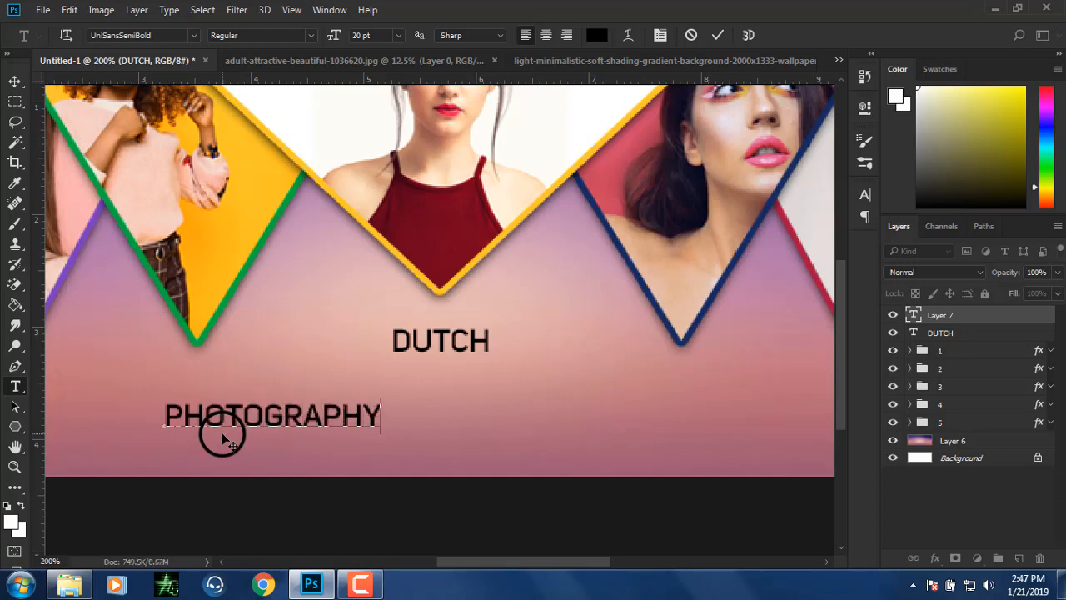
{"action": "double_click", "coordinate": [238, 418]}
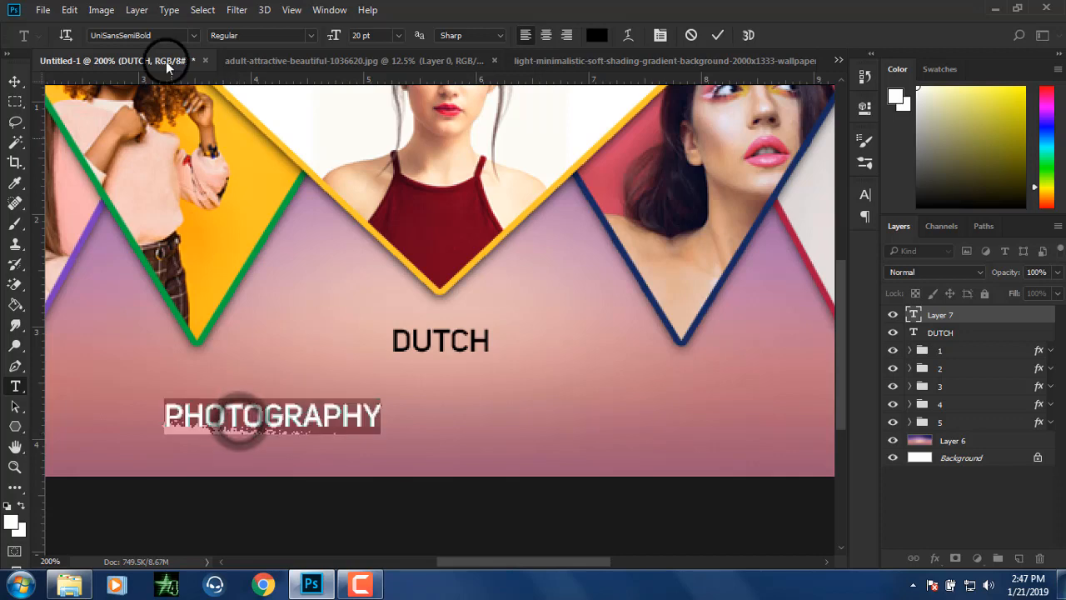
{"action": "left_click", "coordinate": [191, 37]}
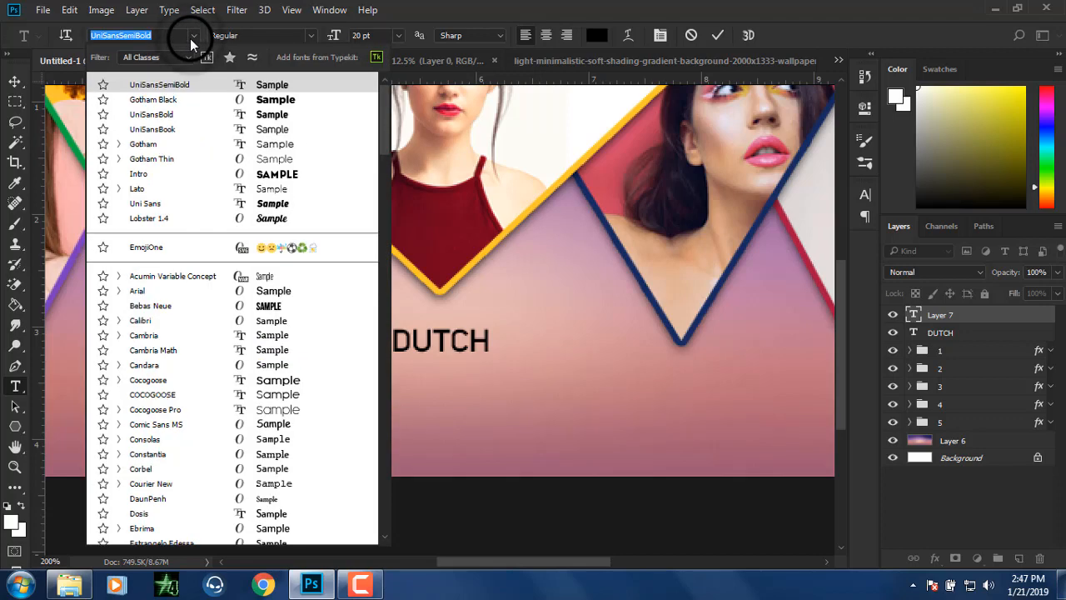
{"action": "left_click", "coordinate": [238, 130]}
Step: Reduce the PHOTOGRAPHY text to 15 pt and centre it directly beneath DUTCH
{"action": "left_click", "coordinate": [15, 81]}
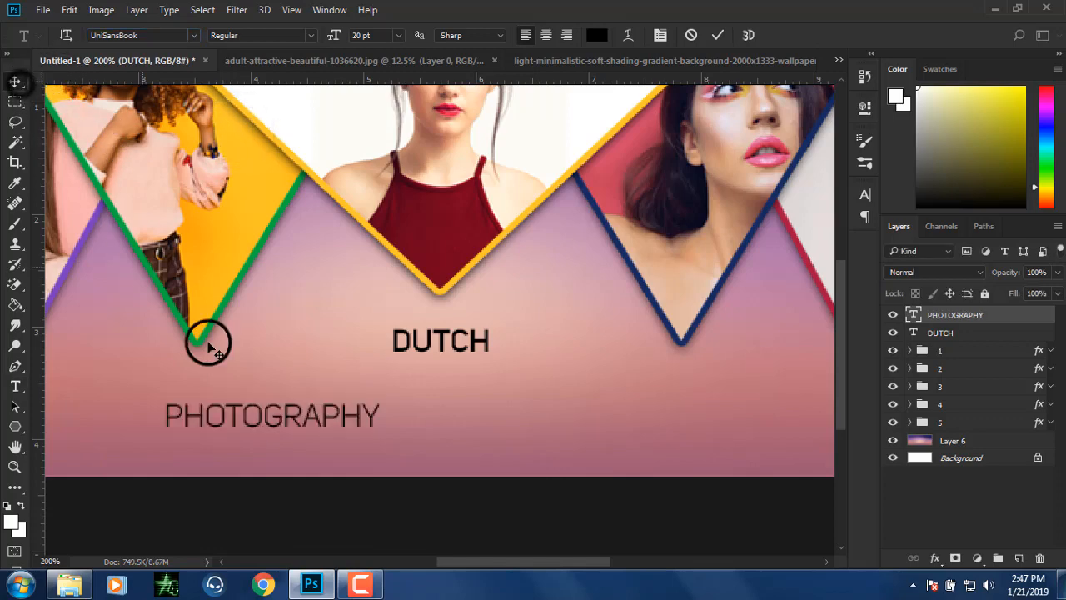
{"action": "left_click_drag", "start_coordinate": [269, 420], "coordinate": [443, 379]}
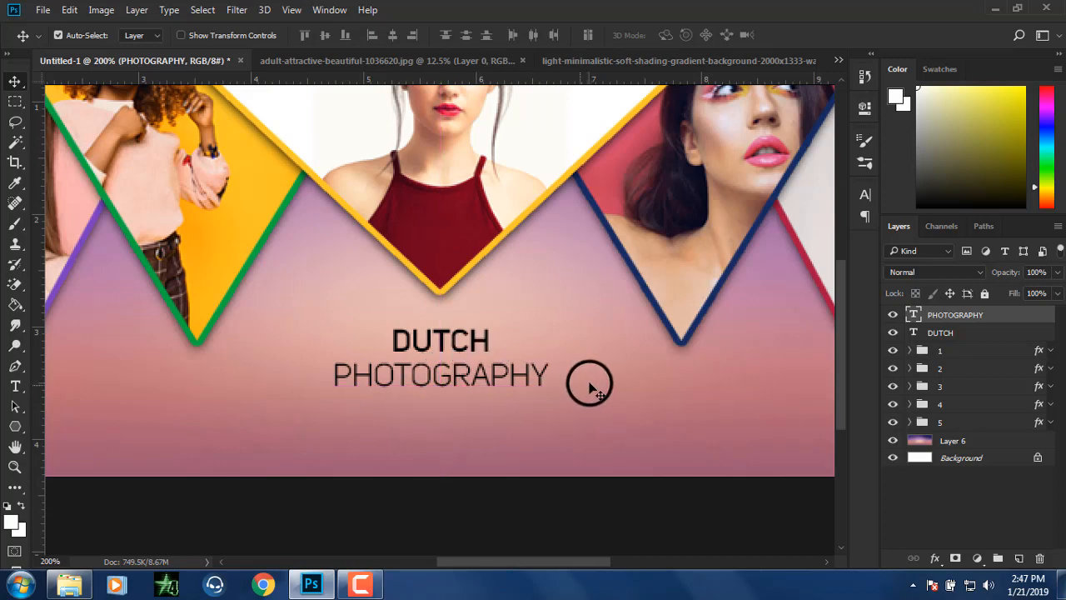
{"action": "left_click", "coordinate": [866, 194]}
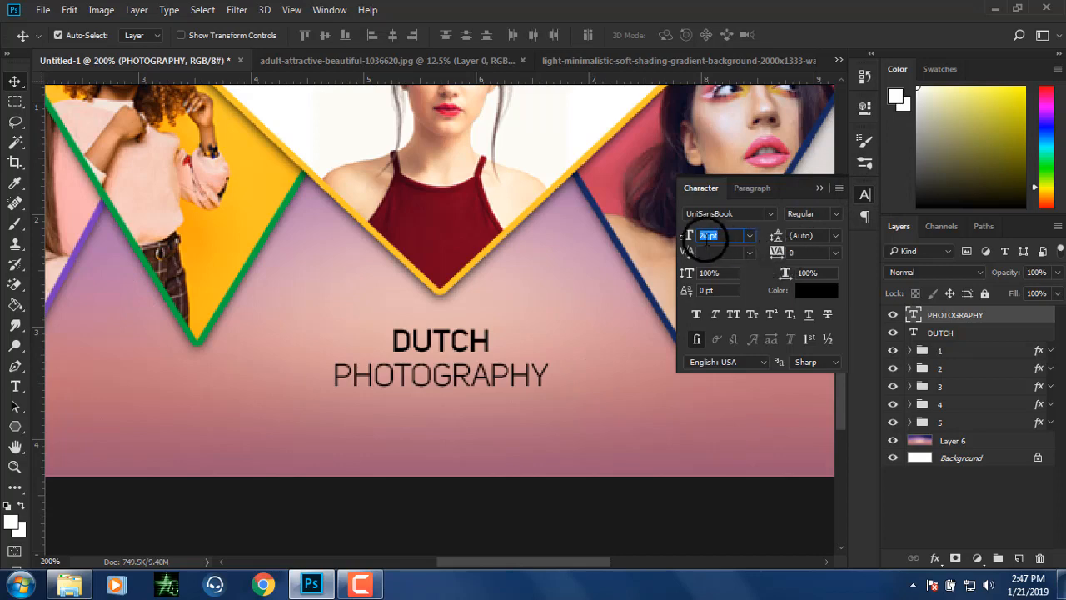
{"action": "left_click", "coordinate": [733, 235]}
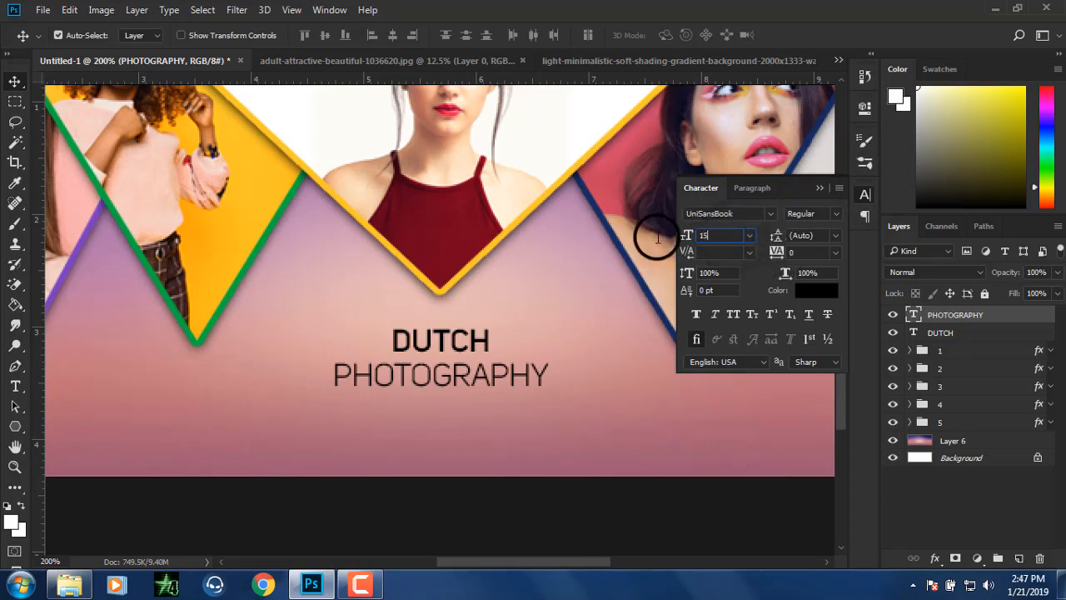
{"action": "key", "text": "Return"}
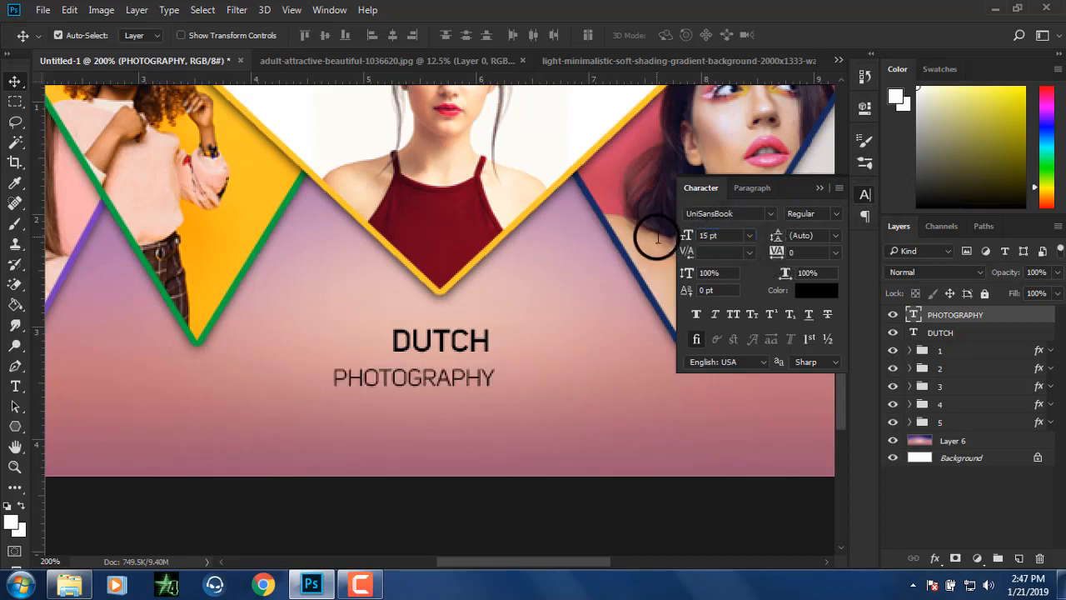
{"action": "left_click_drag", "start_coordinate": [413, 380], "coordinate": [443, 372]}
{"action": "key", "text": "ctrl+minus"}
{"action": "key", "text": "ctrl+minus"}
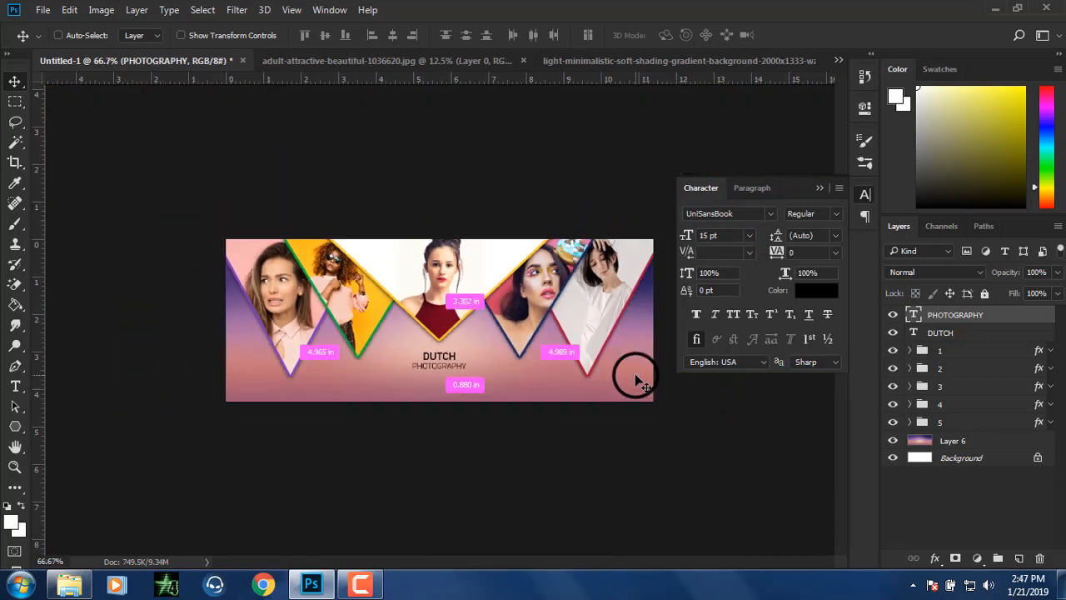
{"action": "key", "text": "ctrl+plus"}
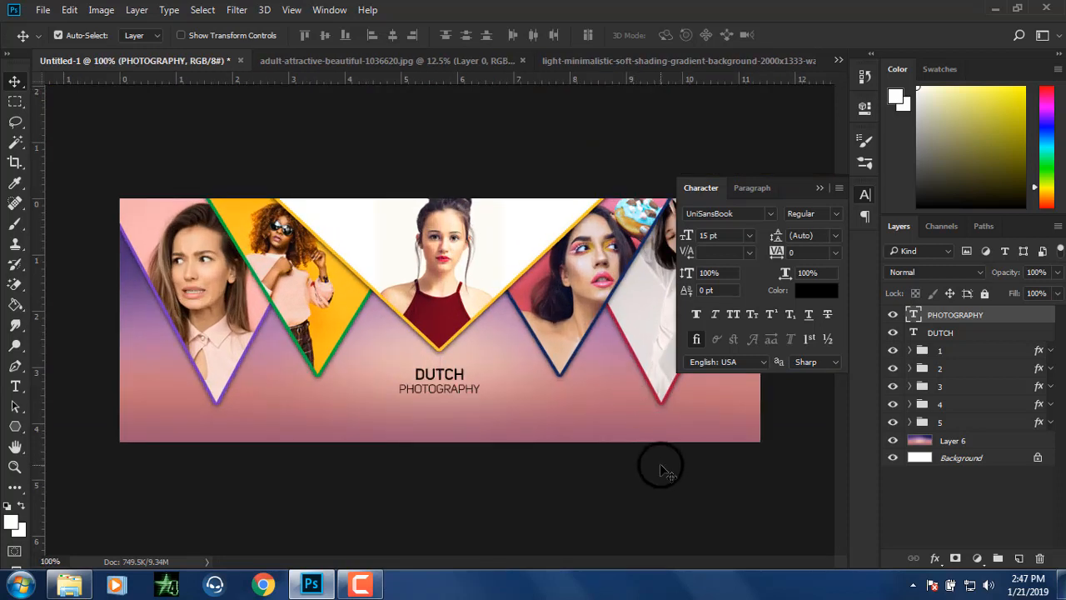
{"action": "left_click", "coordinate": [504, 397]}
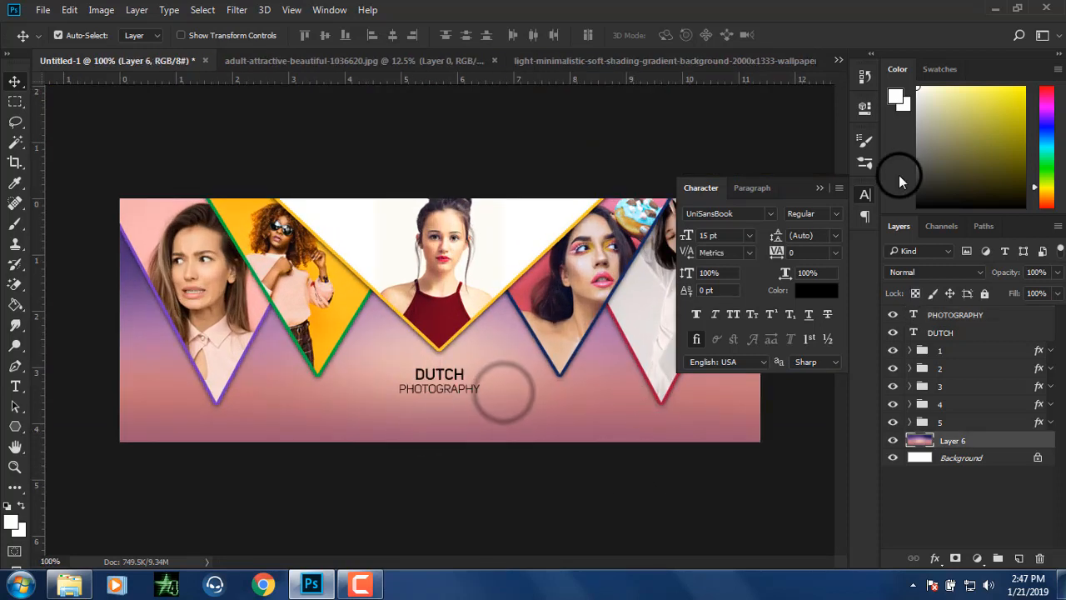
{"action": "left_click", "coordinate": [819, 187]}
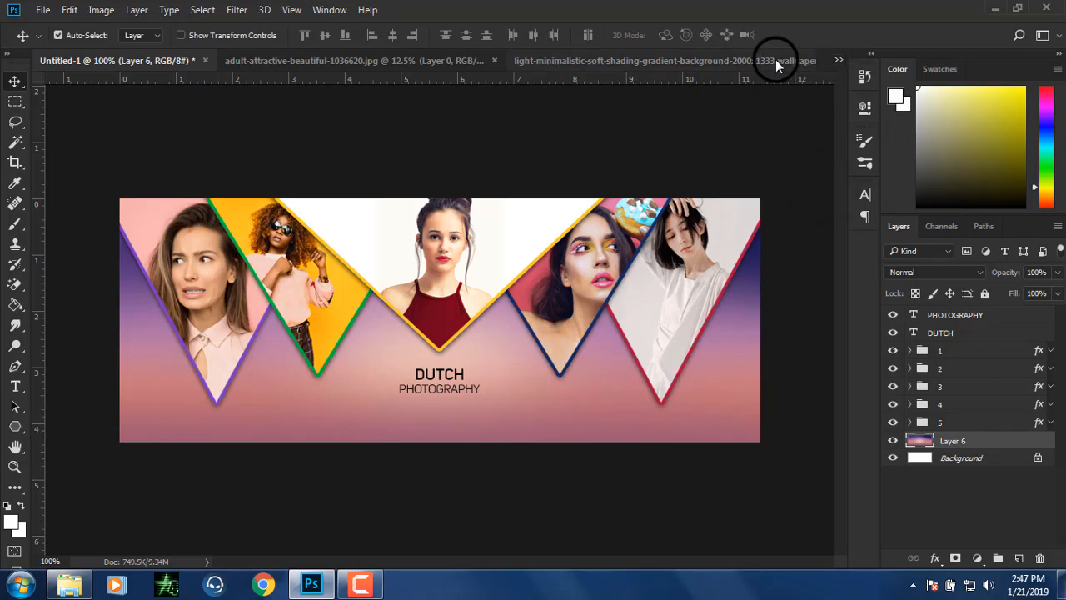
Step: Close the adult-attractive-beautiful-1036620.jpg and gradient wallpaper images without saving their changes
{"action": "left_click", "coordinate": [496, 60]}
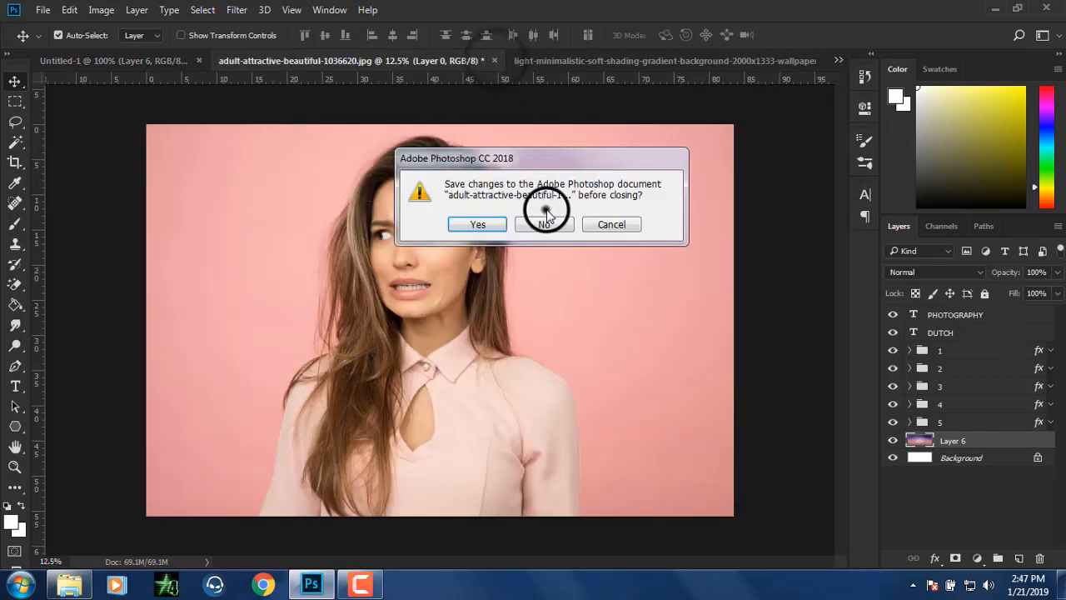
{"action": "left_click", "coordinate": [543, 220]}
{"action": "left_click", "coordinate": [670, 60]}
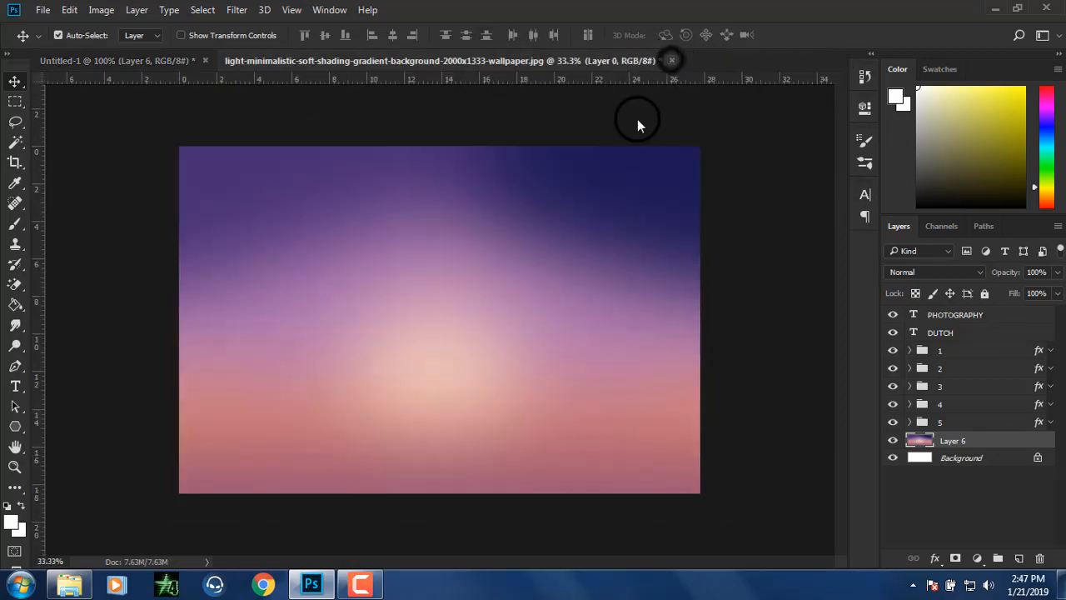
{"action": "left_click", "coordinate": [566, 220]}
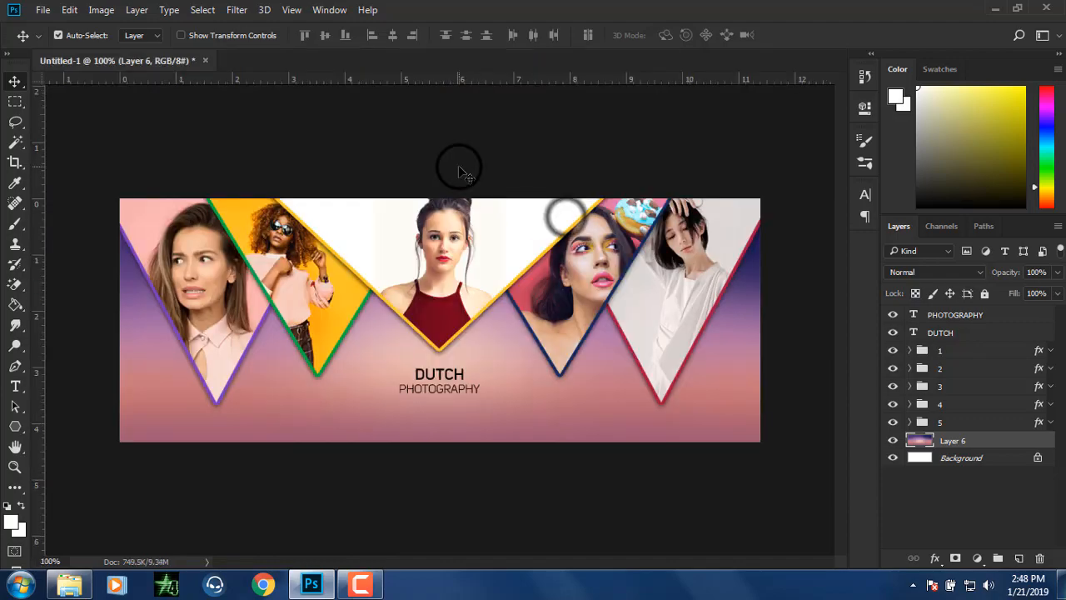
Step: Open the 174834-social-media-logos image from the Pictures library
{"action": "left_click", "coordinate": [42, 10]}
{"action": "left_click", "coordinate": [56, 42]}
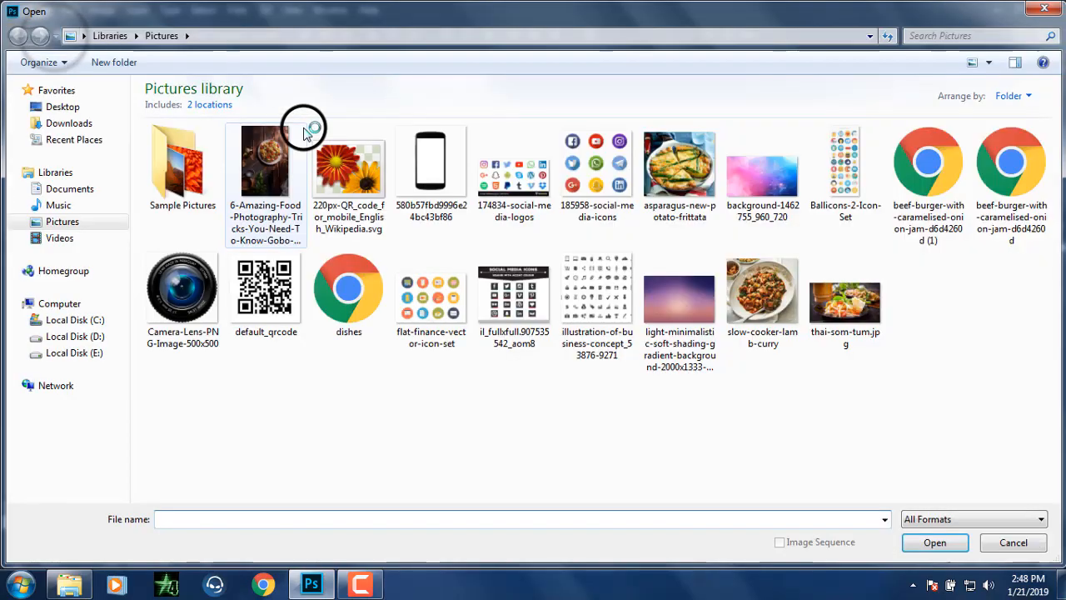
{"action": "left_click", "coordinate": [527, 172]}
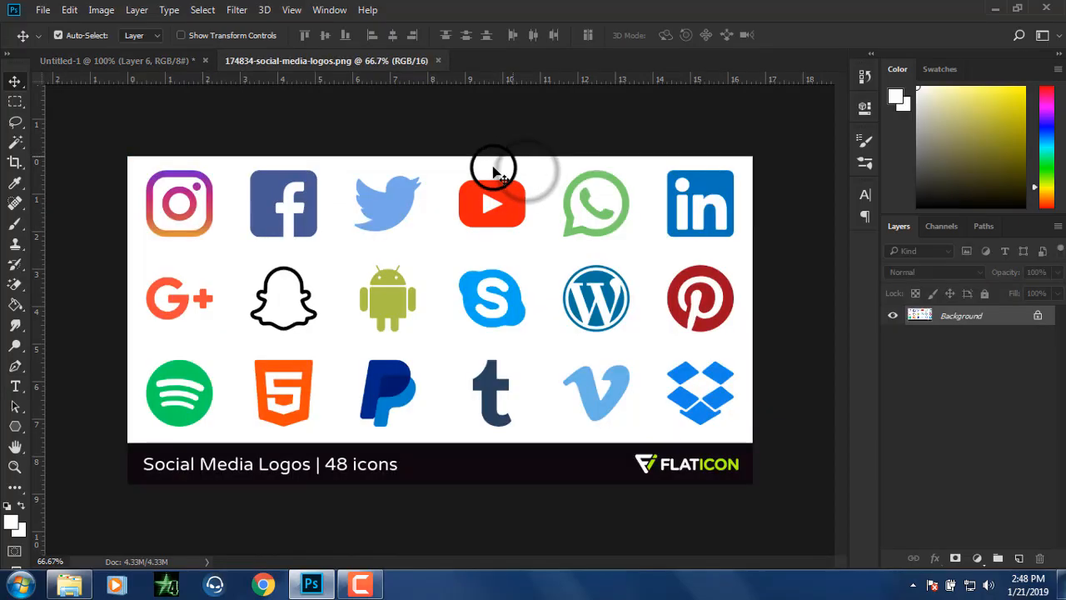
Step: Unlock the logo image's background layer and delete its two lower icon rows and caption strip, keeping the first row
{"action": "left_click", "coordinate": [15, 102]}
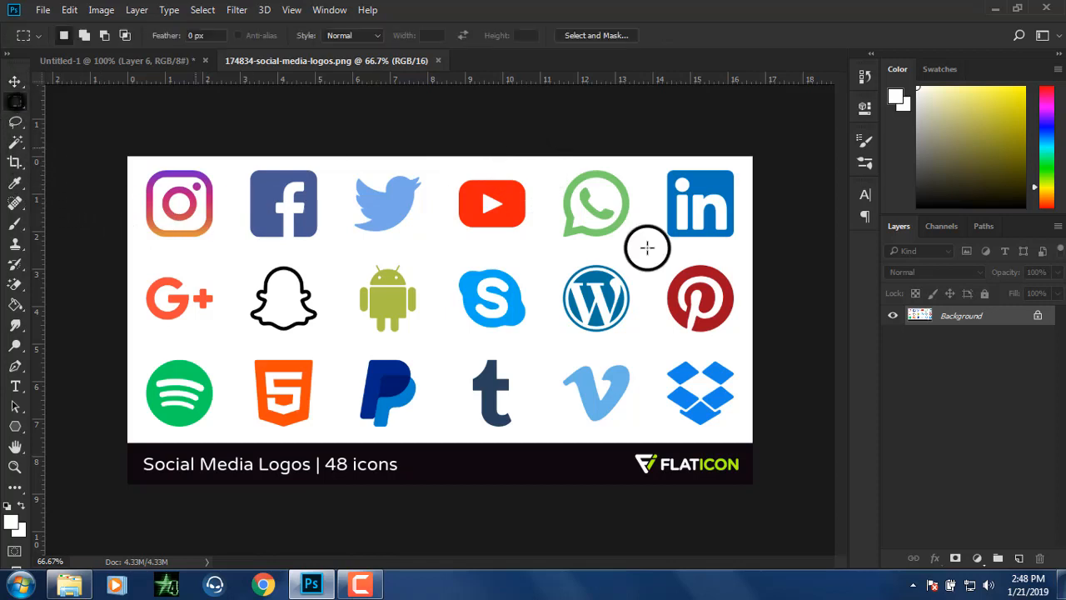
{"action": "left_click", "coordinate": [1037, 315]}
{"action": "left_click_drag", "start_coordinate": [91, 255], "coordinate": [984, 503]}
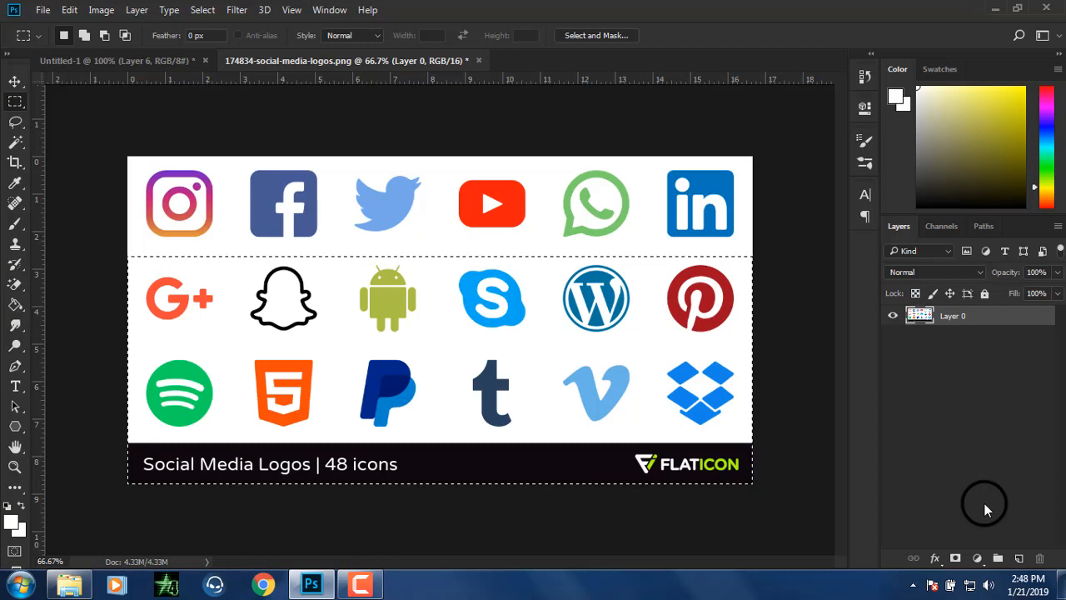
{"action": "key", "text": "Delete"}
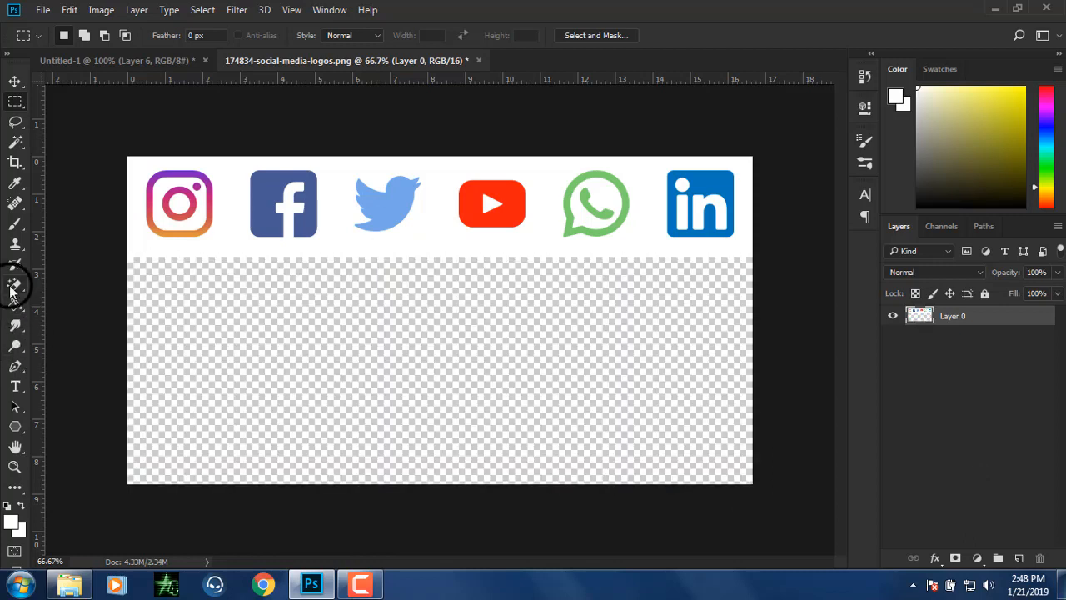
Step: Erase the white background around the social media icons with the Magic Eraser at tolerance 32
{"action": "left_click", "coordinate": [13, 287]}
{"action": "left_click", "coordinate": [79, 281]}
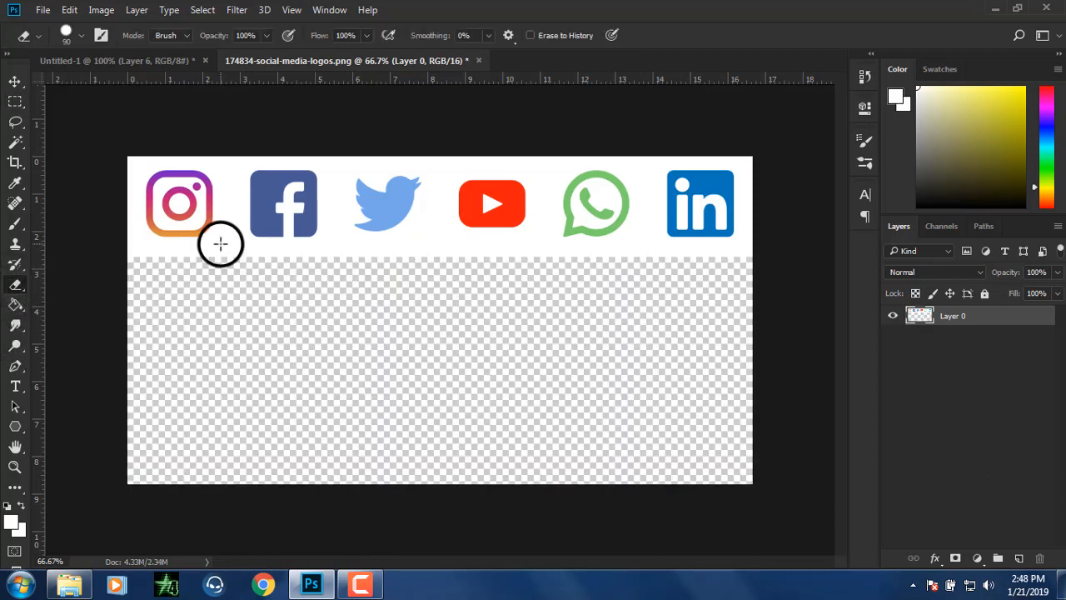
{"action": "left_click", "coordinate": [13, 287]}
{"action": "left_click", "coordinate": [79, 312]}
{"action": "left_click", "coordinate": [235, 244]}
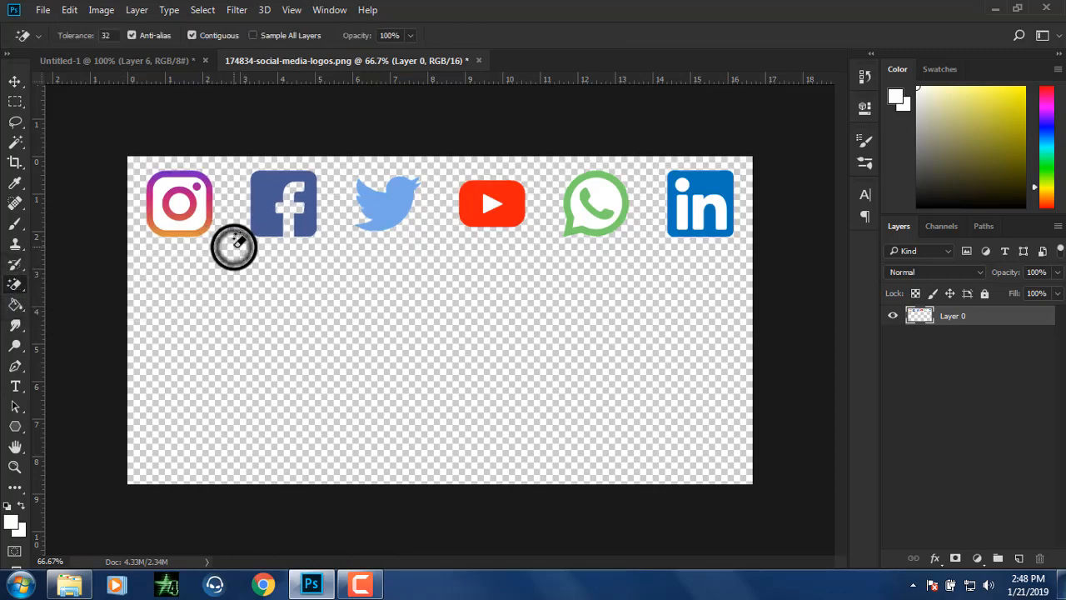
{"action": "key", "text": "ctrl+plus"}
{"action": "left_click_drag", "start_coordinate": [233, 245], "coordinate": [381, 364]}
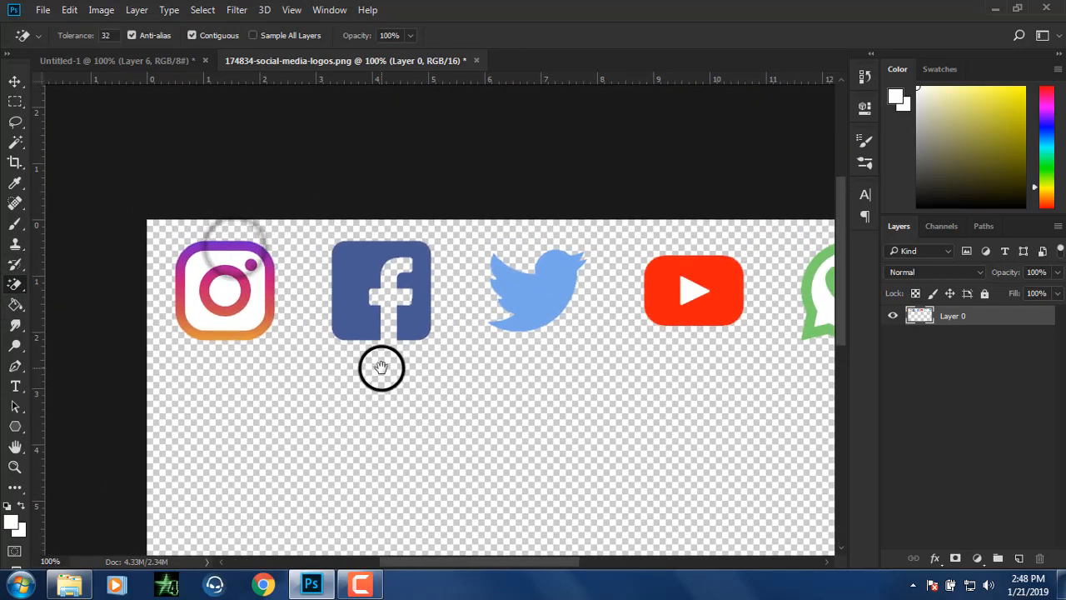
{"action": "key", "text": "ctrl+plus"}
{"action": "key", "text": "ctrl+minus"}
{"action": "key", "text": "ctrl+minus"}
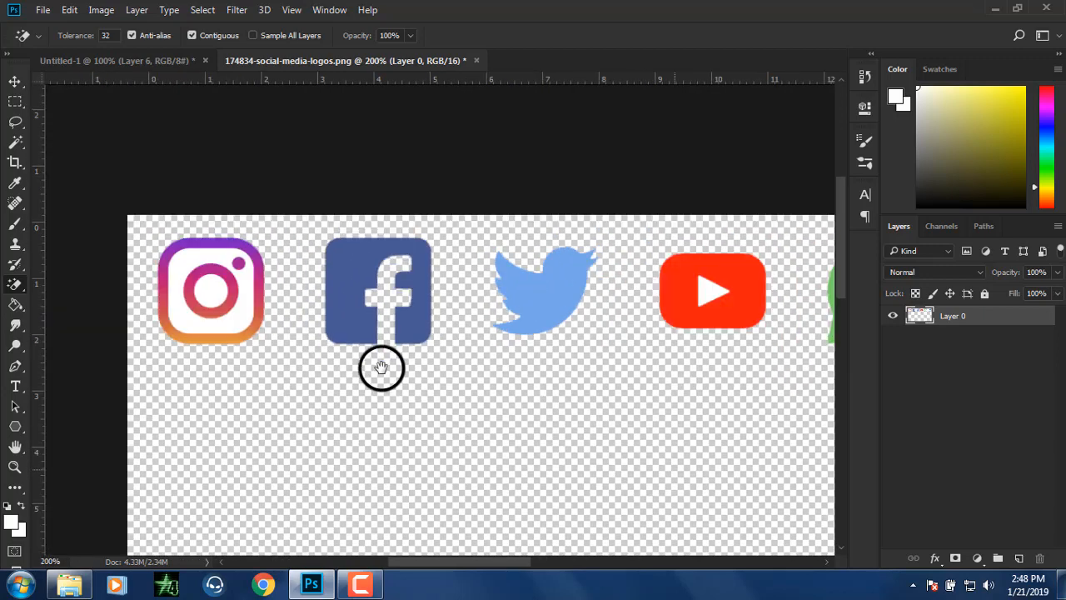
Step: Copy the icon row into the Untitled-1 banner document, accepting the colour depth difference
{"action": "left_click", "coordinate": [18, 86]}
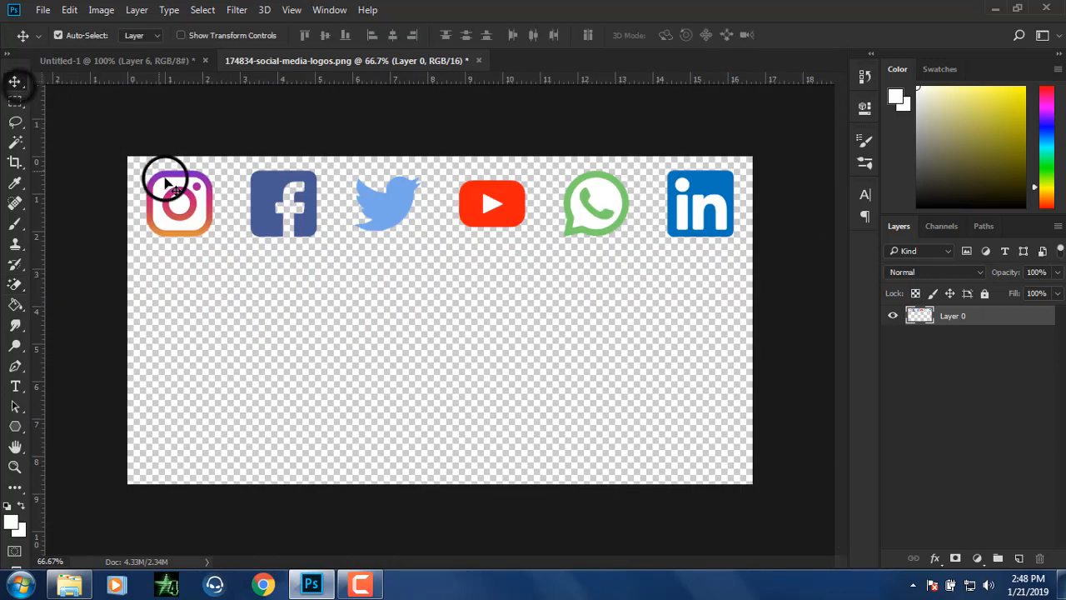
{"action": "left_click_drag", "start_coordinate": [162, 176], "coordinate": [336, 377]}
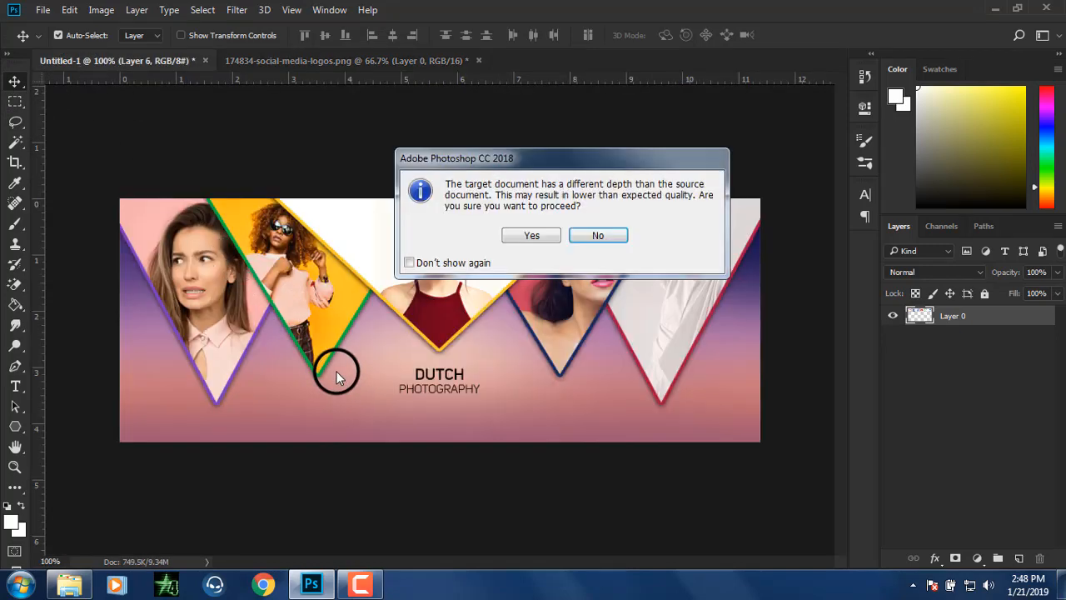
{"action": "left_click", "coordinate": [554, 235]}
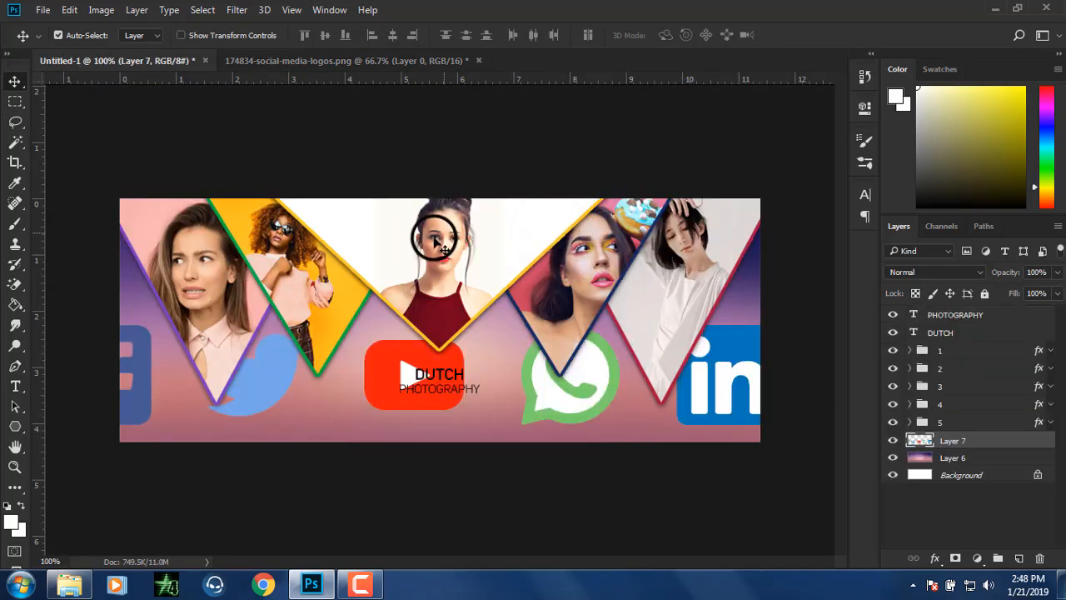
Step: Scale the icon row down to about 14% of its size
{"action": "key", "text": "ctrl+minus"}
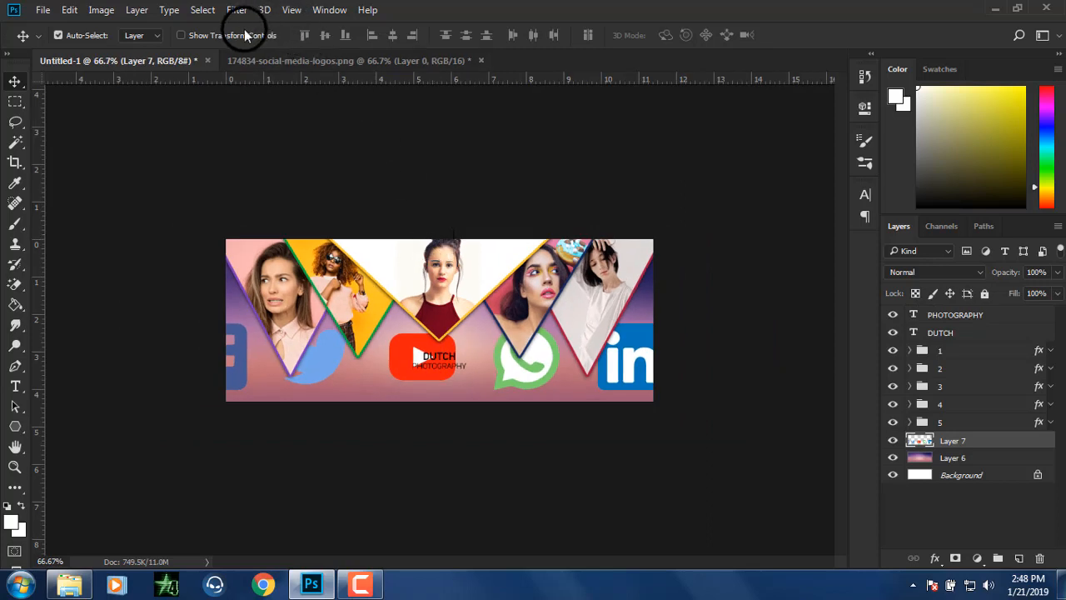
{"action": "left_click", "coordinate": [246, 35]}
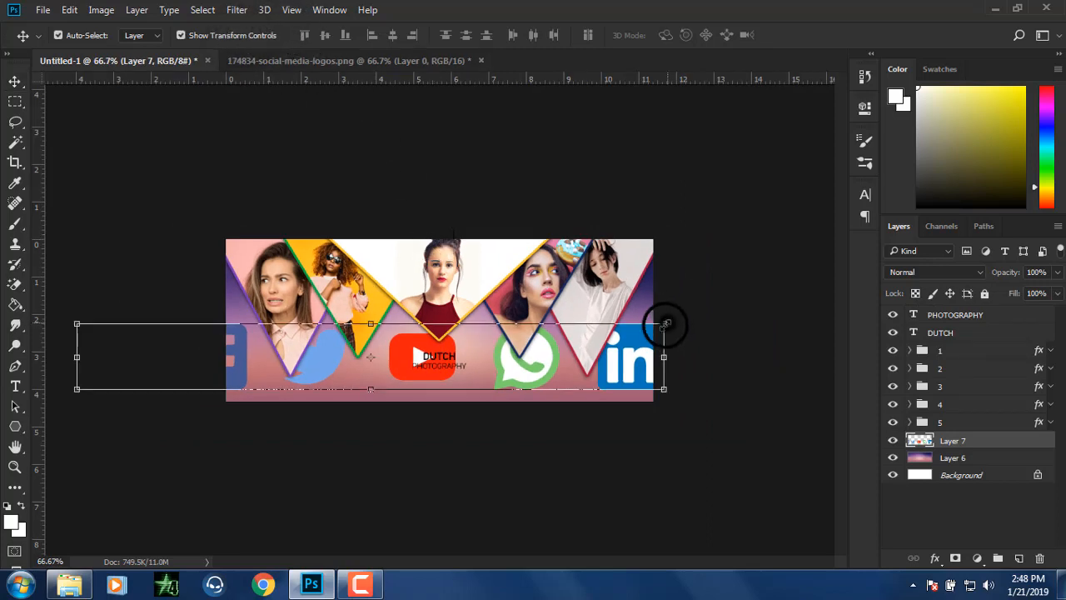
{"action": "left_click_drag", "start_coordinate": [666, 323], "coordinate": [416, 372]}
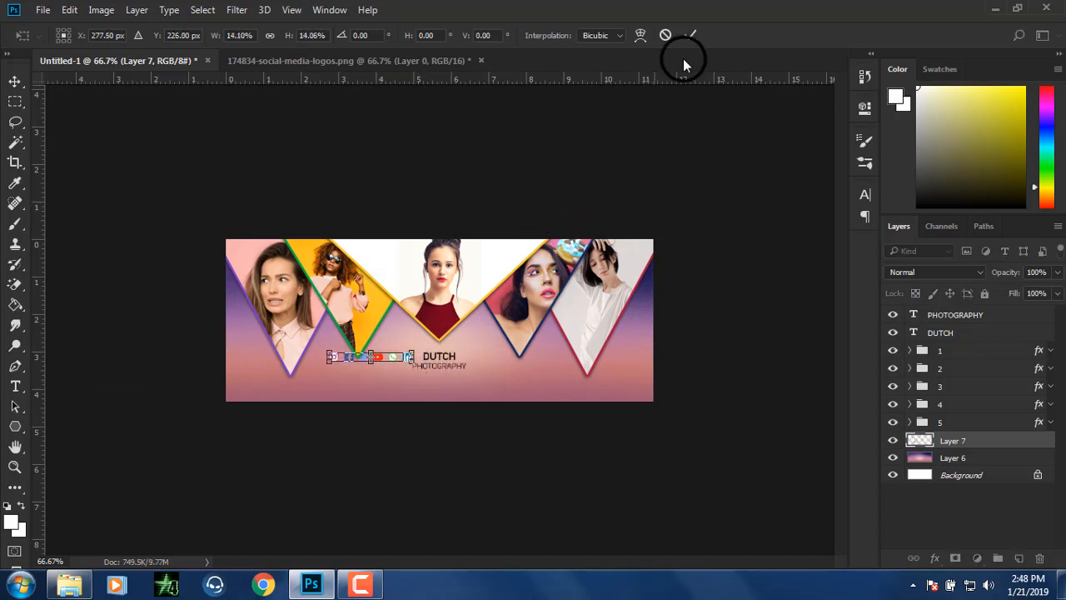
{"action": "left_click", "coordinate": [692, 35]}
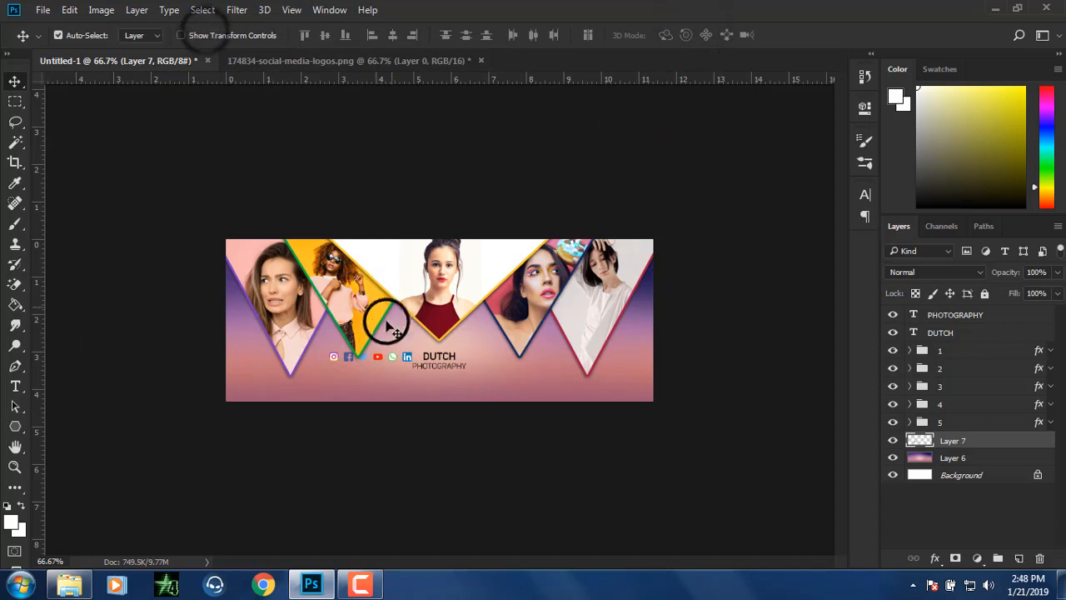
Step: Move the icon row to just beneath the PHOTOGRAPHY text
{"action": "left_click_drag", "start_coordinate": [376, 357], "coordinate": [445, 389]}
{"action": "key", "text": "ctrl+plus"}
{"action": "key", "text": "ctrl+plus"}
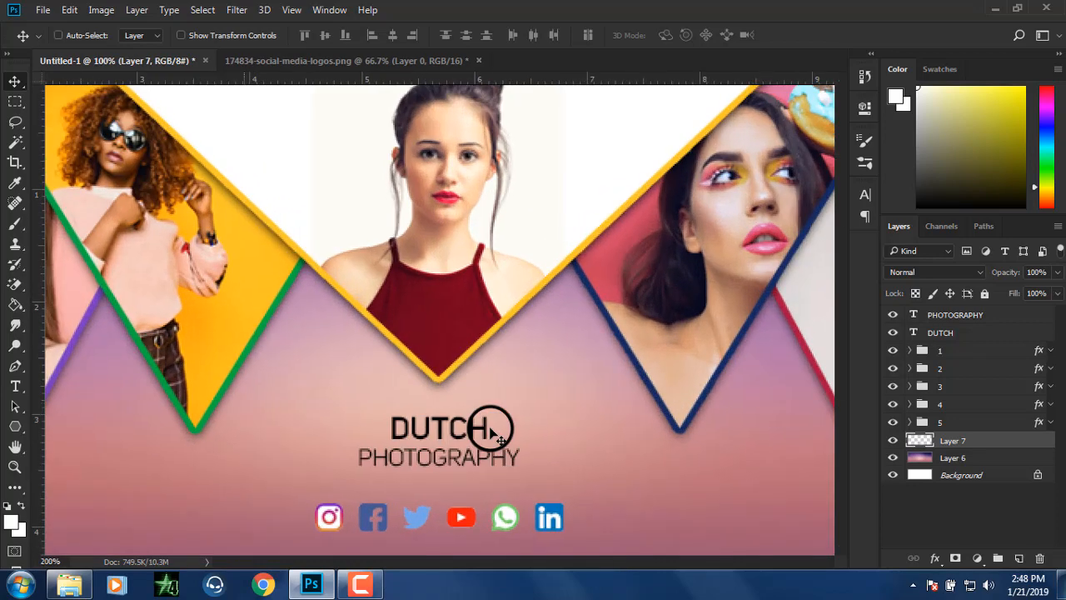
{"action": "left_click_drag", "start_coordinate": [536, 455], "coordinate": [512, 328]}
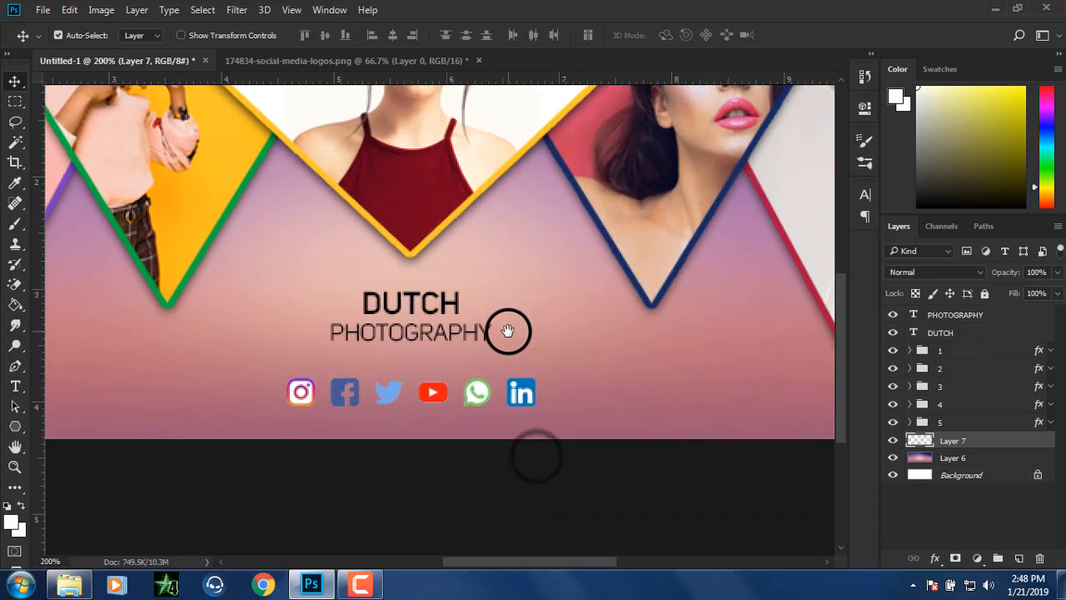
Step: Try to fill a rectangular area around the icons with white on the icon layer, then undo the fill
{"action": "left_click", "coordinate": [15, 101]}
{"action": "left_click_drag", "start_coordinate": [280, 364], "coordinate": [550, 411]}
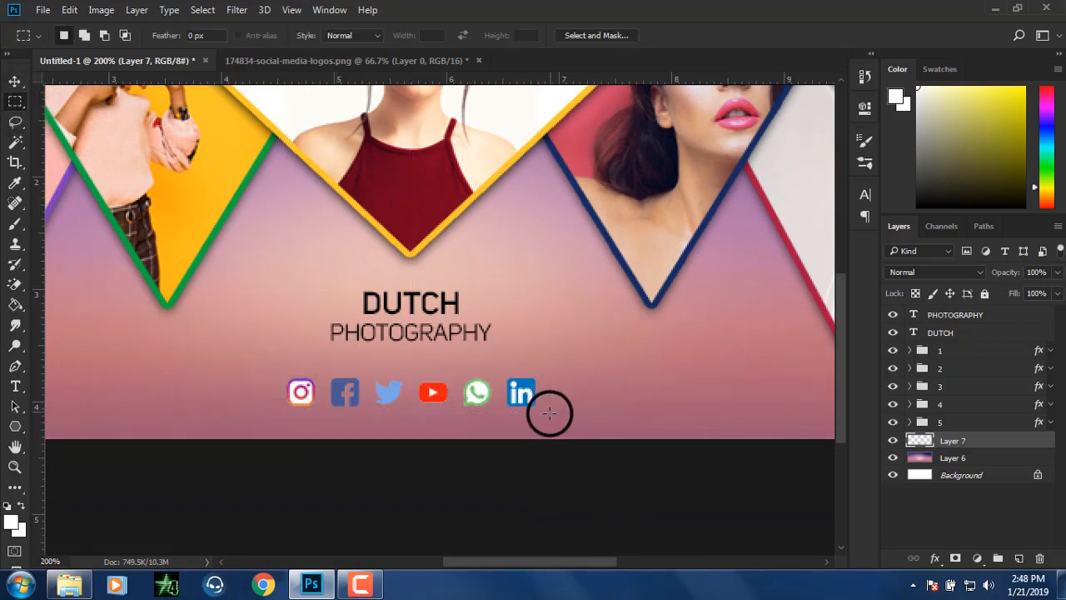
{"action": "left_click", "coordinate": [15, 304]}
{"action": "left_click", "coordinate": [308, 374]}
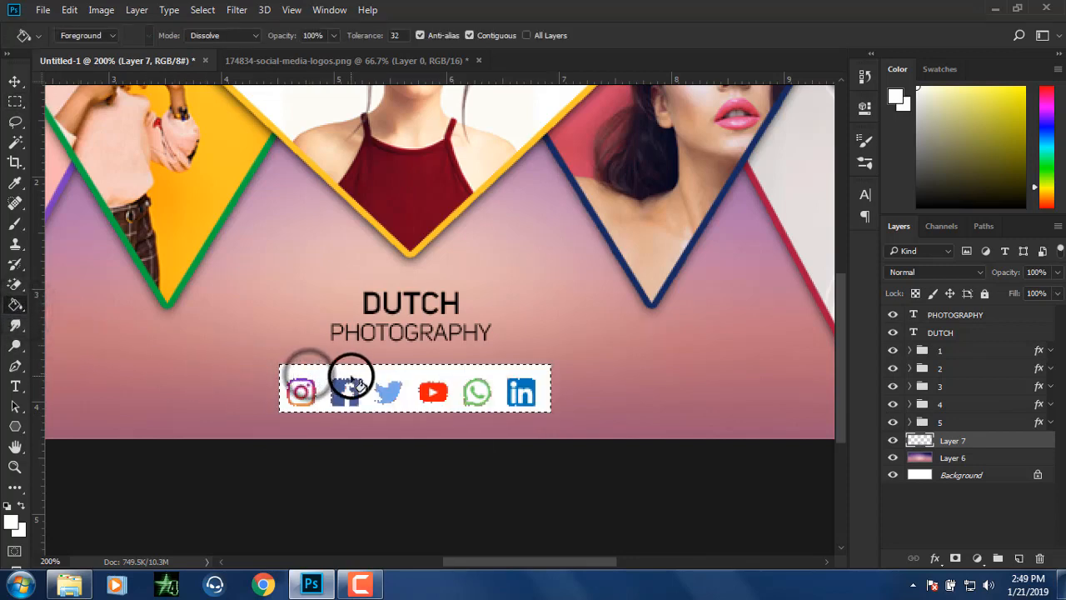
{"action": "key", "text": "ctrl+d"}
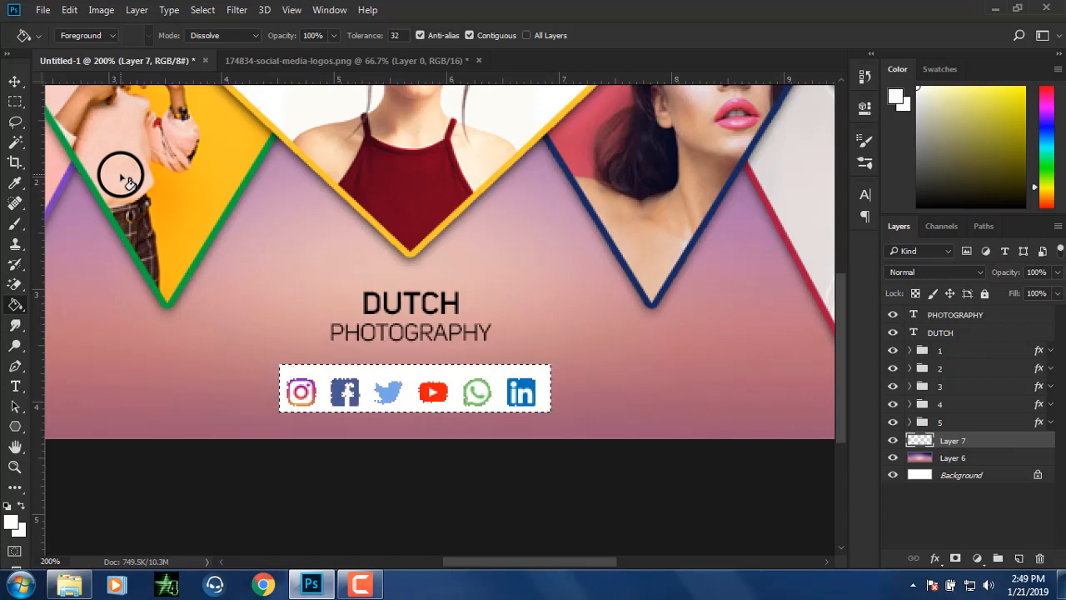
{"action": "key", "text": "ctrl+z"}
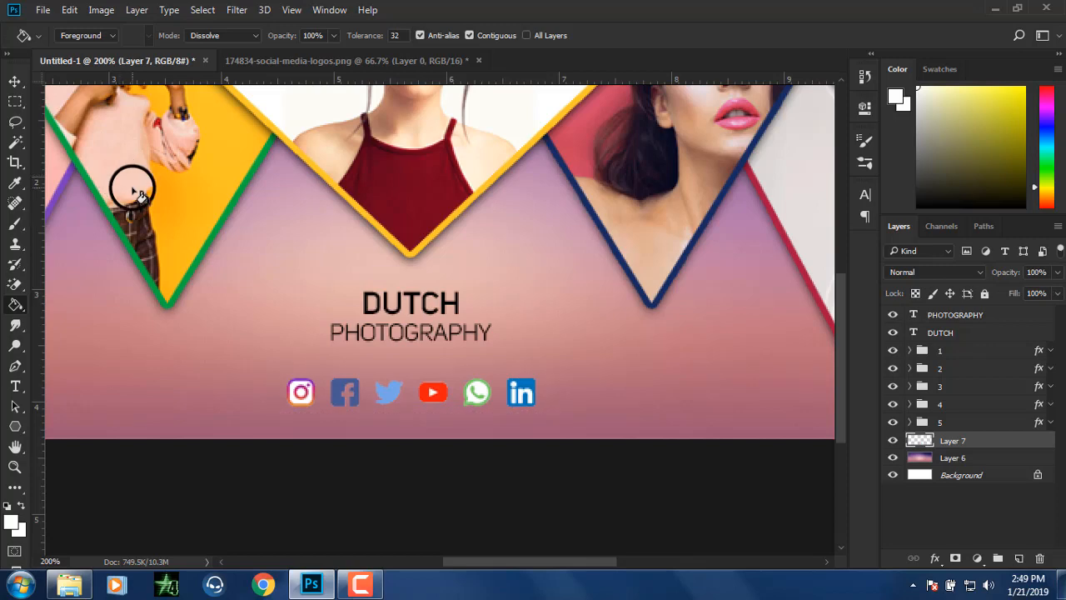
Step: Fill a rectangle around the icon row with white on a new layer and place that layer behind the icons
{"action": "key", "text": "ctrl+plus"}
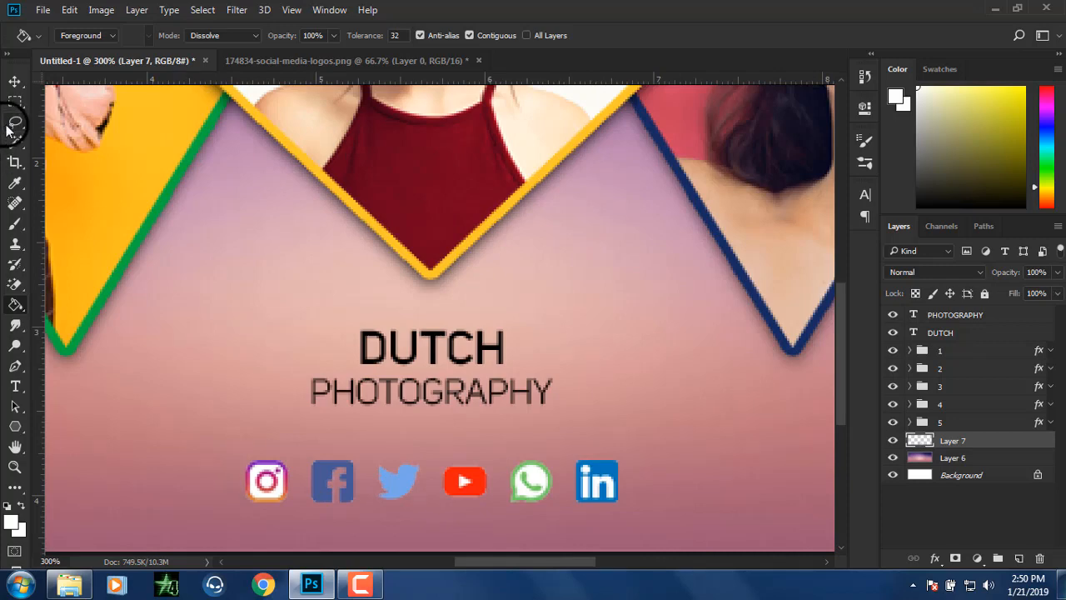
{"action": "left_click", "coordinate": [1019, 561]}
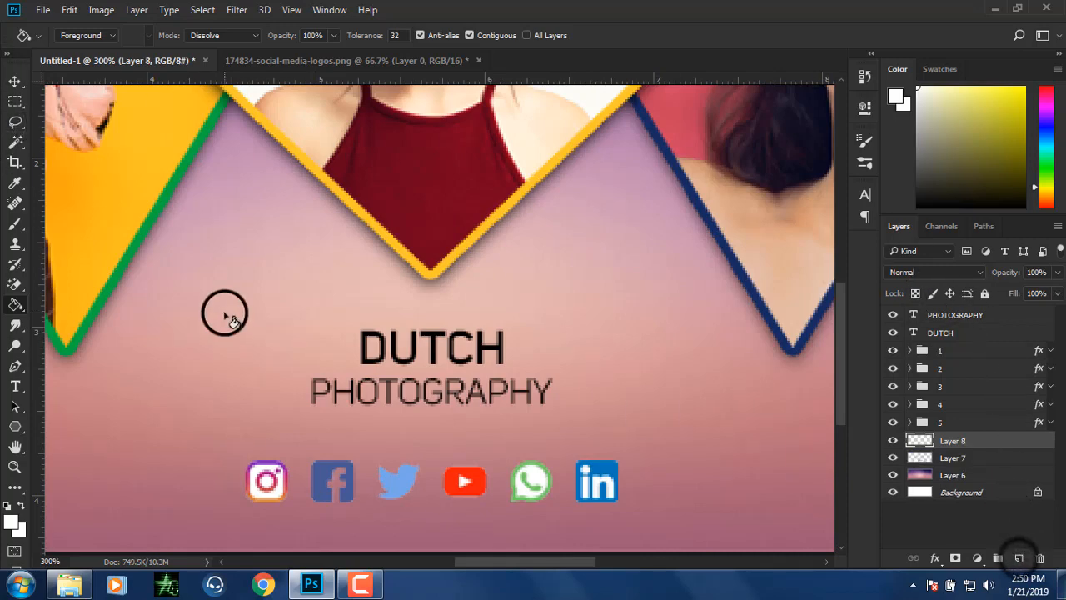
{"action": "left_click", "coordinate": [22, 101]}
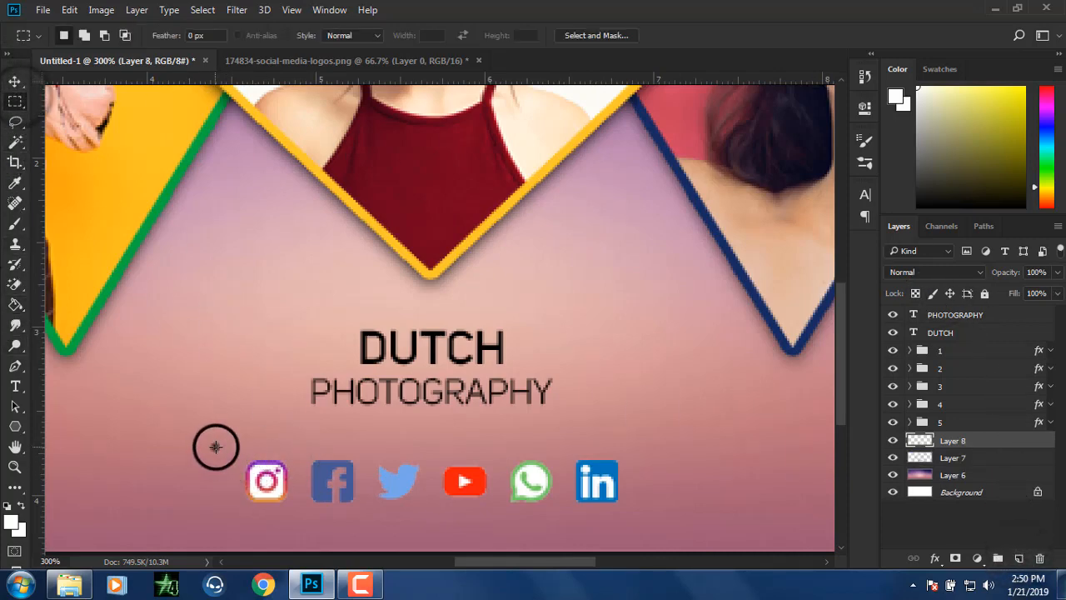
{"action": "left_click_drag", "start_coordinate": [215, 446], "coordinate": [628, 513]}
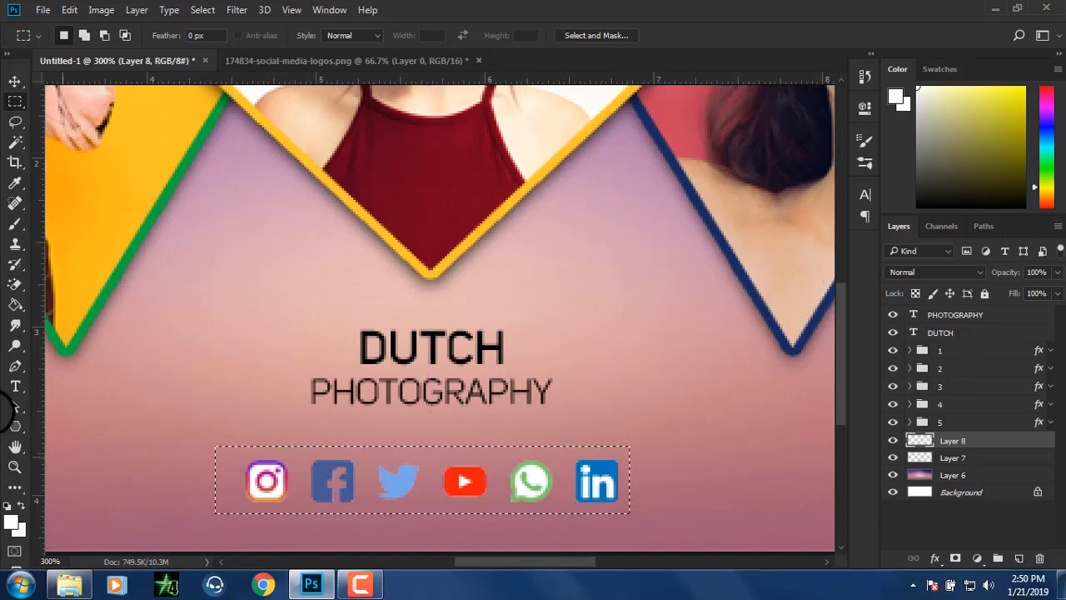
{"action": "left_click", "coordinate": [15, 306]}
{"action": "left_click", "coordinate": [220, 473]}
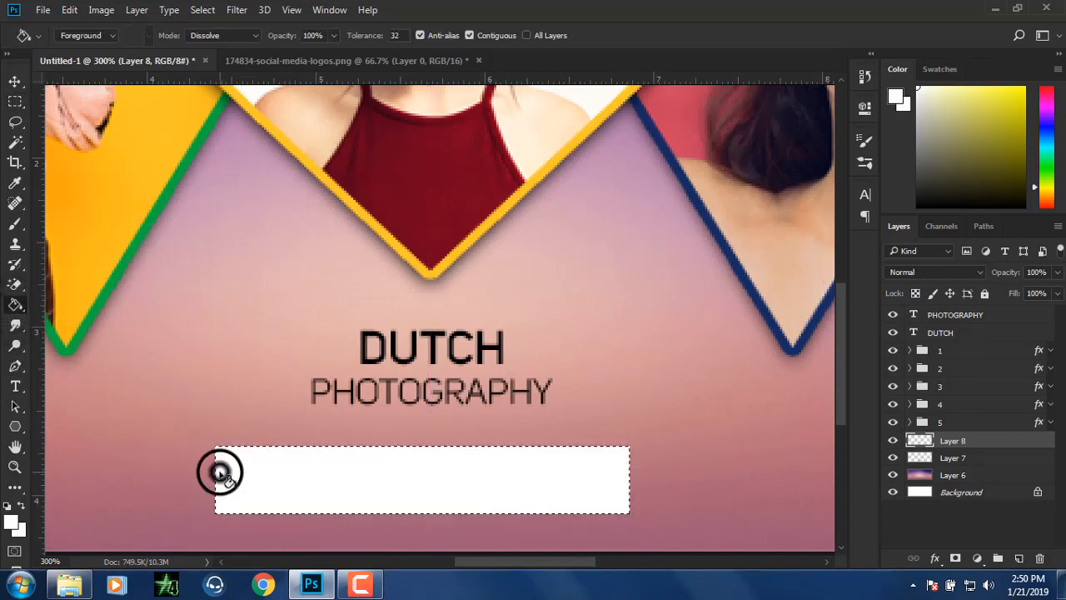
{"action": "key", "text": "ctrl+d"}
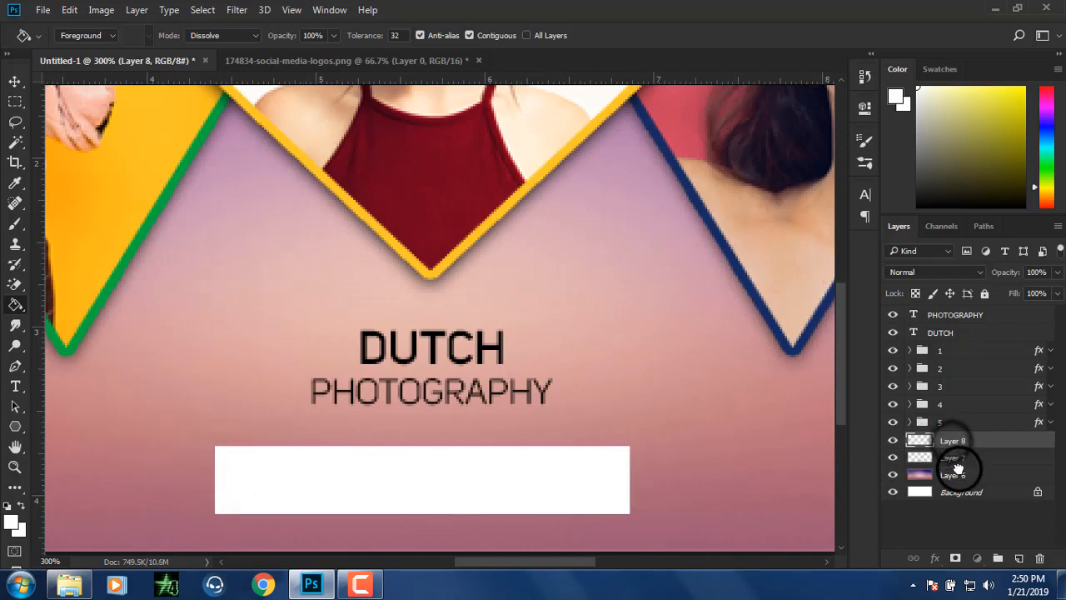
{"action": "left_click_drag", "start_coordinate": [958, 468], "coordinate": [959, 474]}
Step: Align the horizontal centres of the icons and the white rectangle and merge their two layers
{"action": "left_click", "coordinate": [972, 442], "text": "shift"}
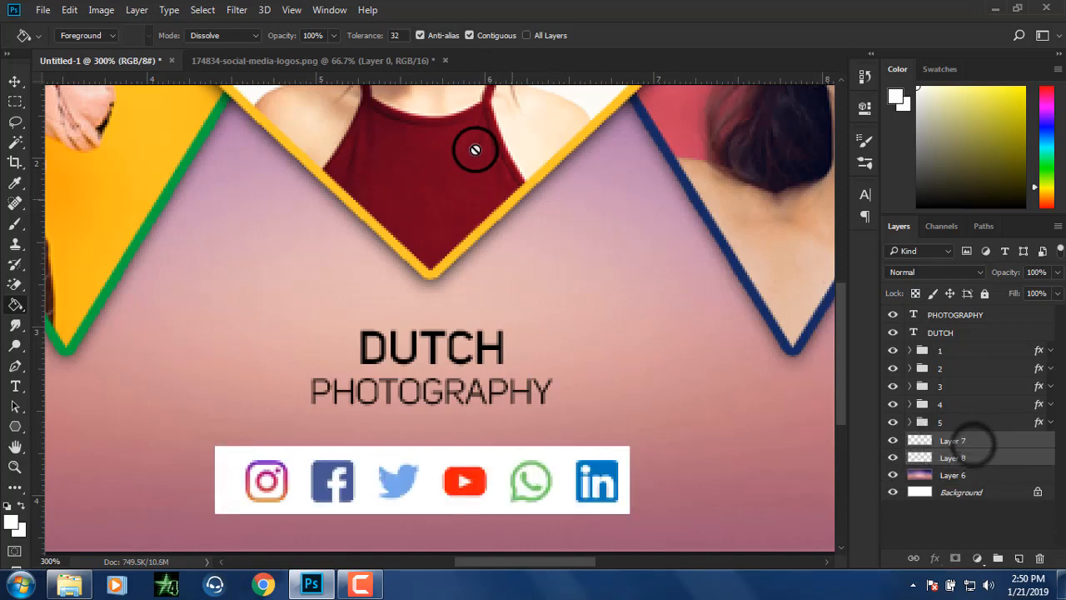
{"action": "left_click", "coordinate": [17, 80]}
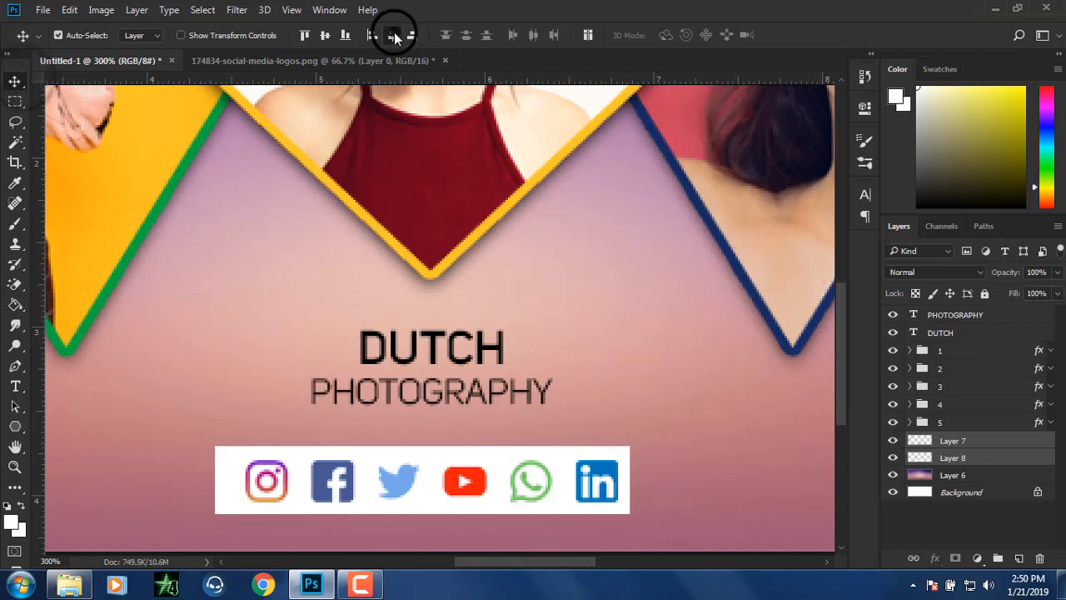
{"action": "left_click", "coordinate": [393, 35]}
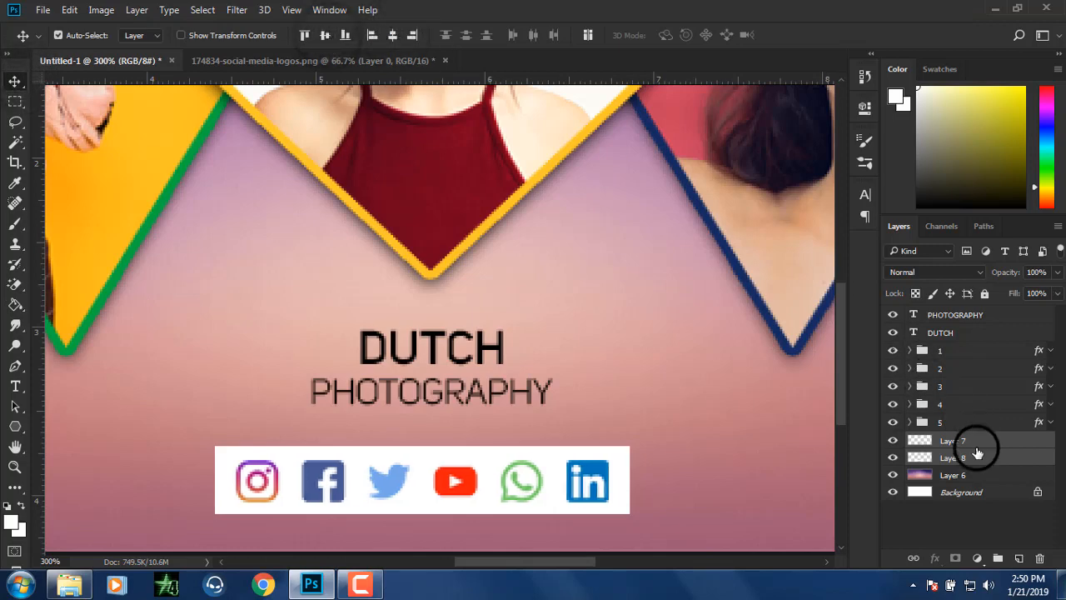
{"action": "key", "text": "ctrl+e"}
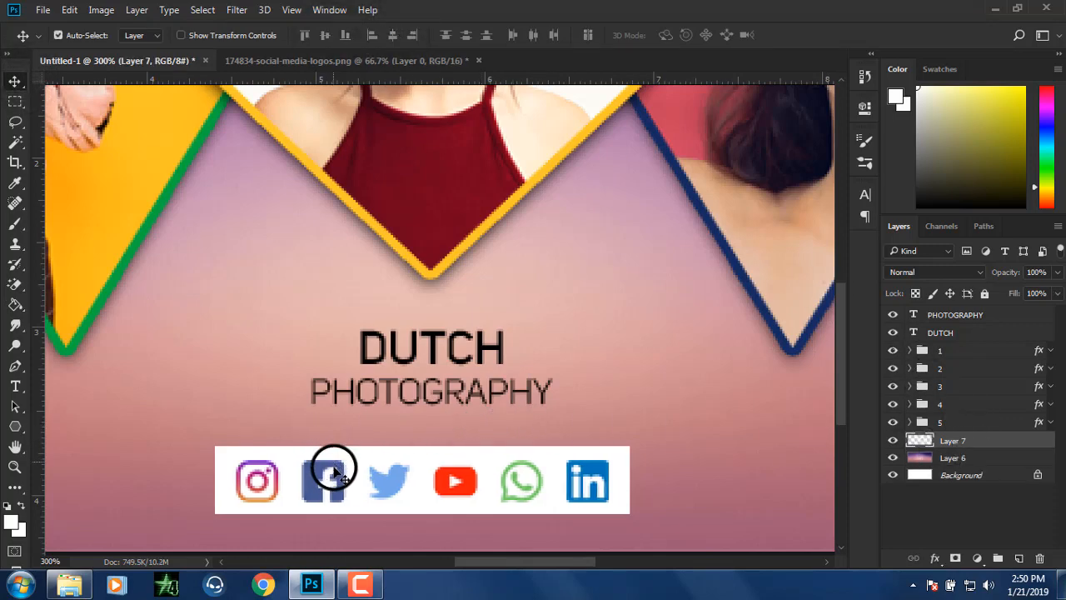
Step: Shift the merged icon strip sideways to centre it in the banner beneath the title
{"action": "mouse_move", "coordinate": [336, 468]}
{"action": "left_mouse_down"}
{"action": "mouse_move", "coordinate": [352, 476]}
{"action": "mouse_move", "coordinate": [337, 483]}
{"action": "mouse_move", "coordinate": [334, 471]}
{"action": "left_mouse_up"}
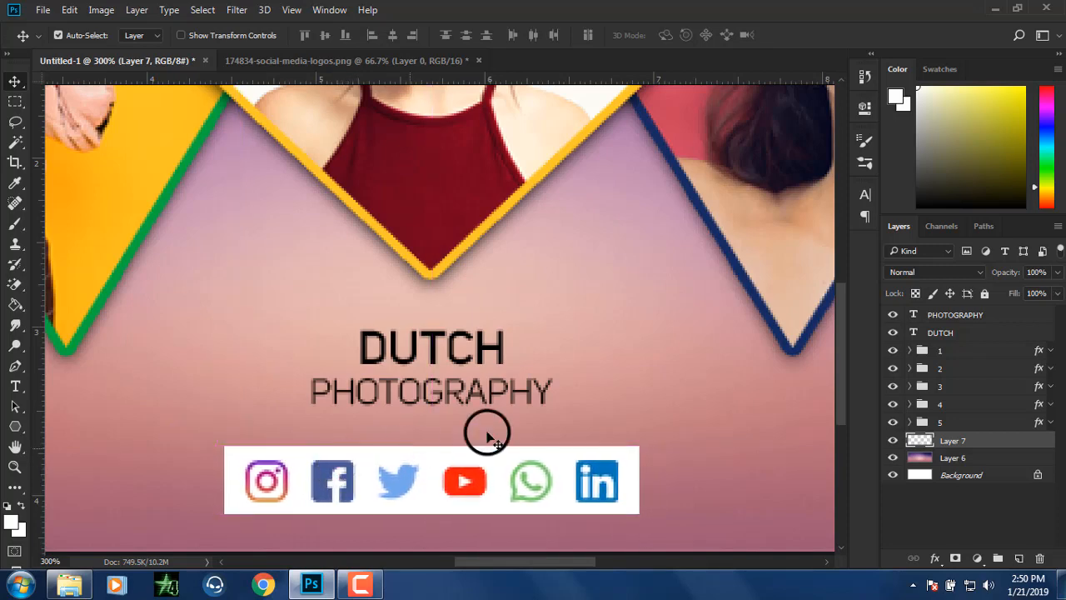
{"action": "key", "text": "ctrl+minus"}
{"action": "key", "text": "ctrl+minus"}
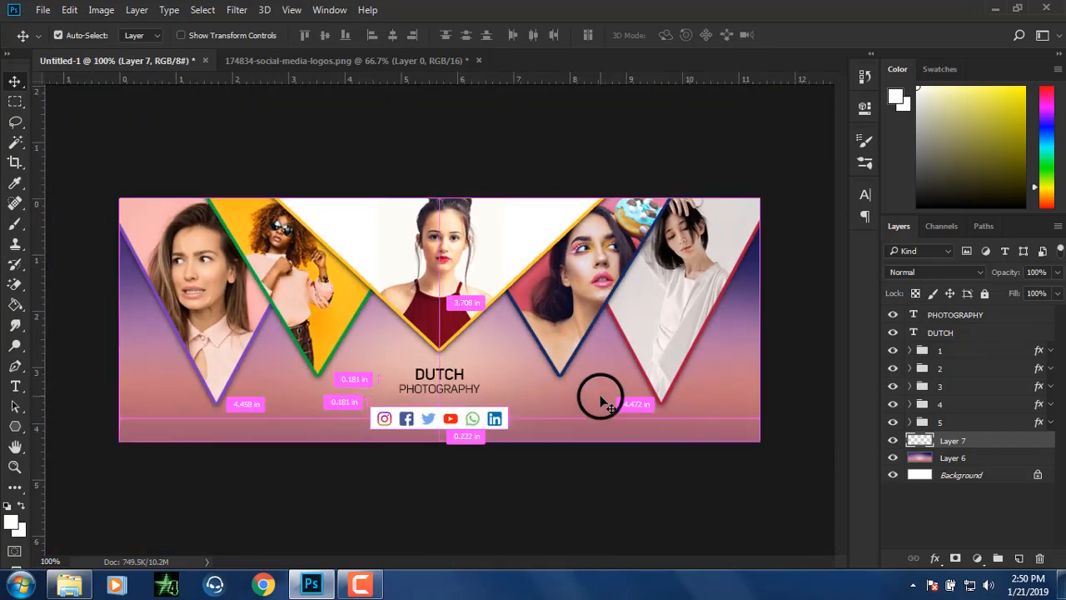
Step: Scale the icon strip down to about 84% width and 83% height
{"action": "left_click", "coordinate": [215, 35]}
{"action": "left_click", "coordinate": [508, 407]}
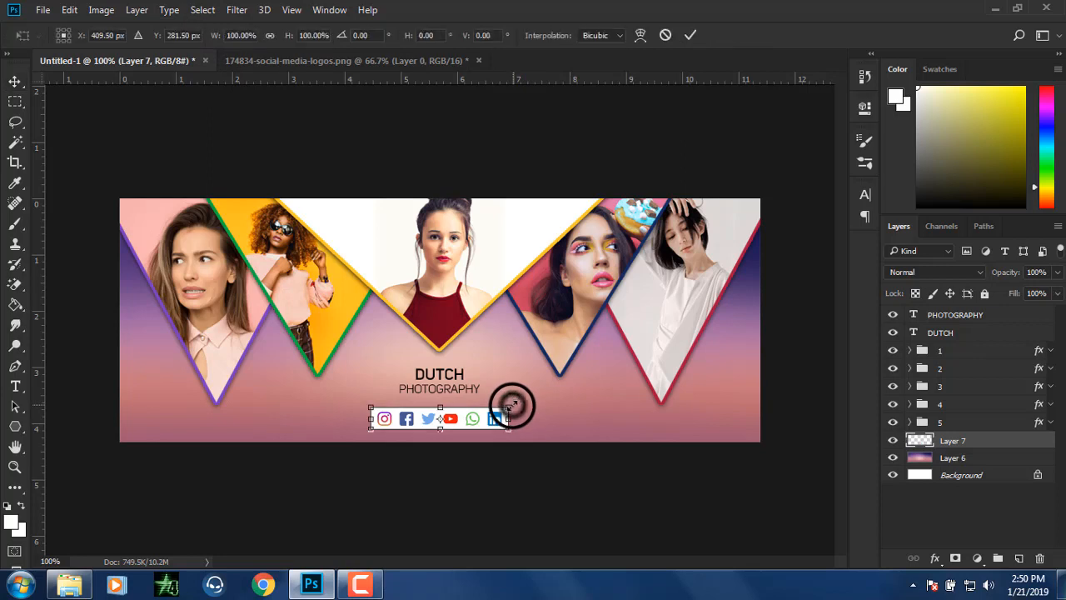
{"action": "left_click_drag", "start_coordinate": [509, 407], "coordinate": [498, 409]}
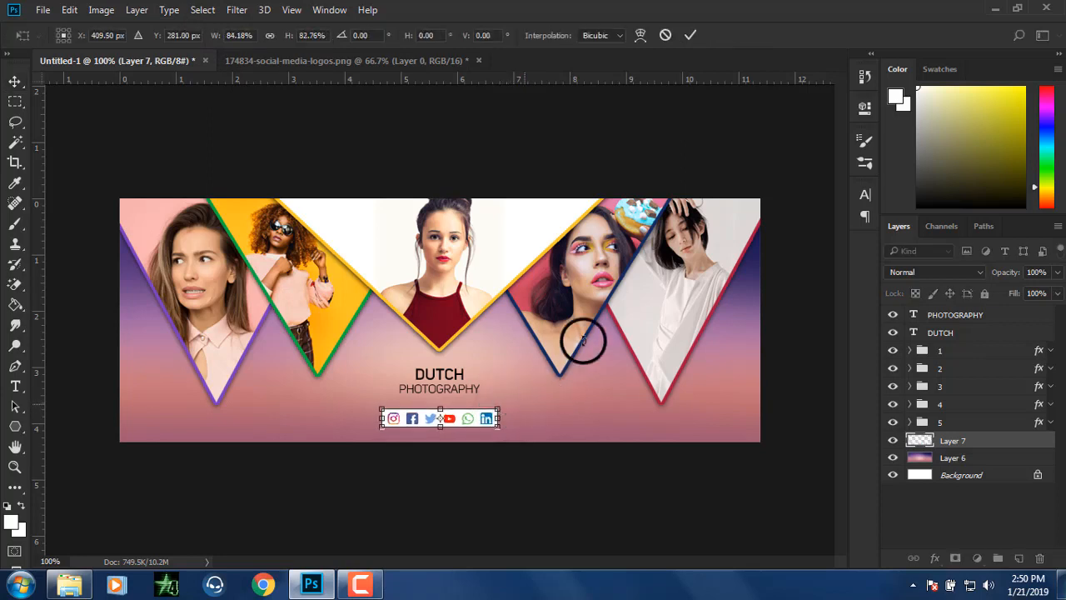
{"action": "left_click", "coordinate": [688, 36]}
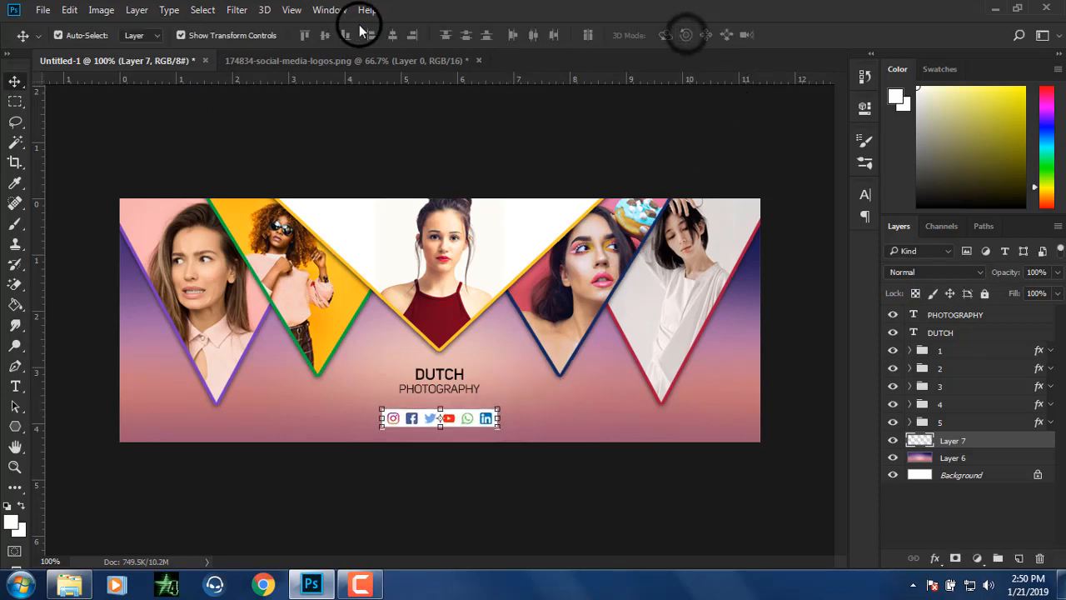
{"action": "left_click", "coordinate": [234, 38]}
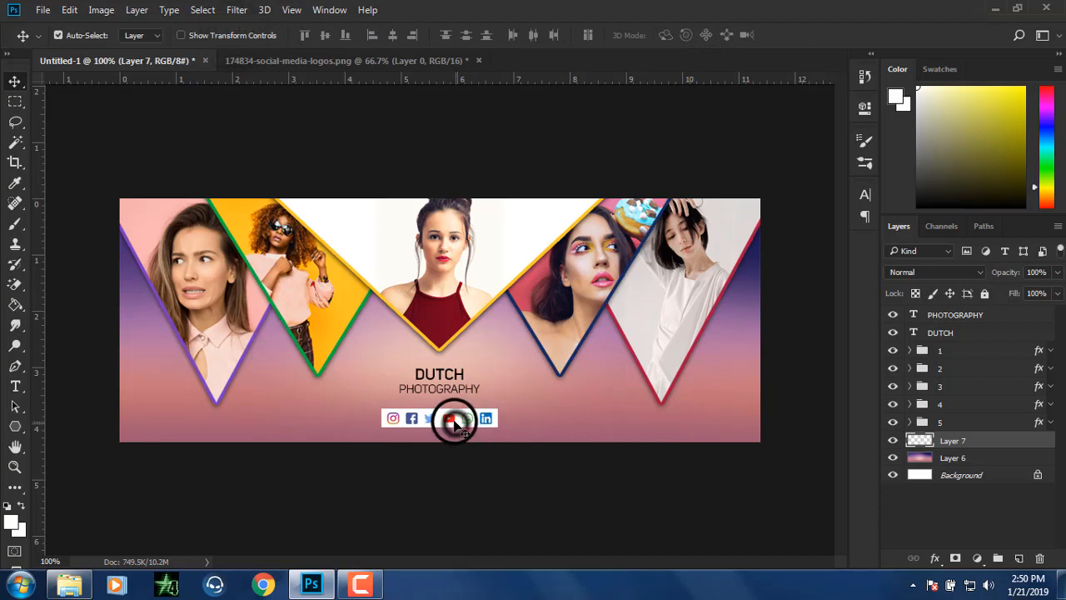
Step: Move the icon strip up slightly so it sits closer to the PHOTOGRAPHY text
{"action": "left_click_drag", "start_coordinate": [452, 424], "coordinate": [458, 422]}
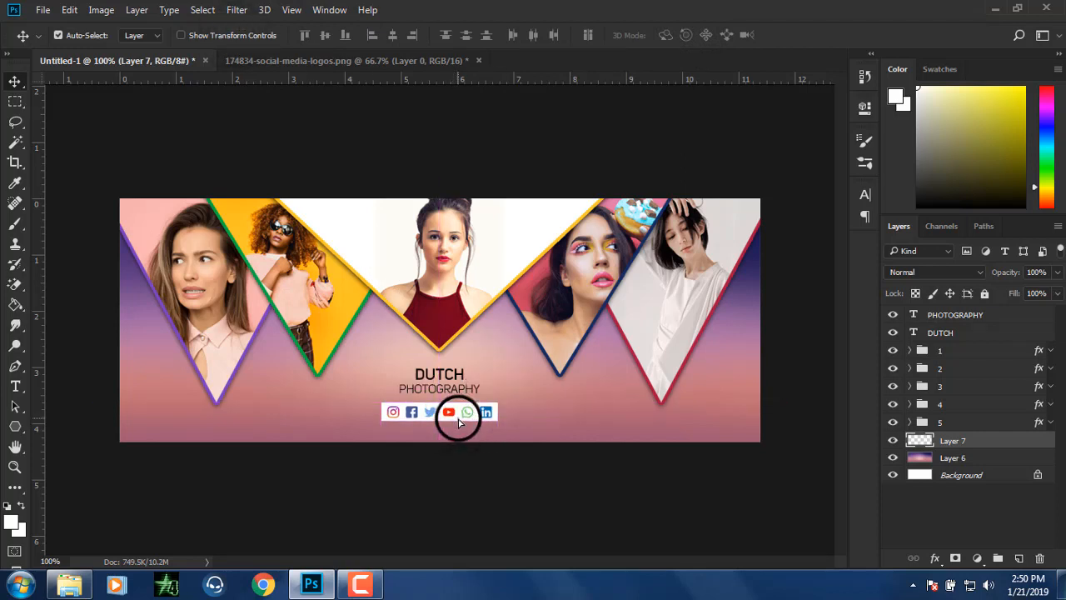
{"action": "left_click", "coordinate": [684, 481]}
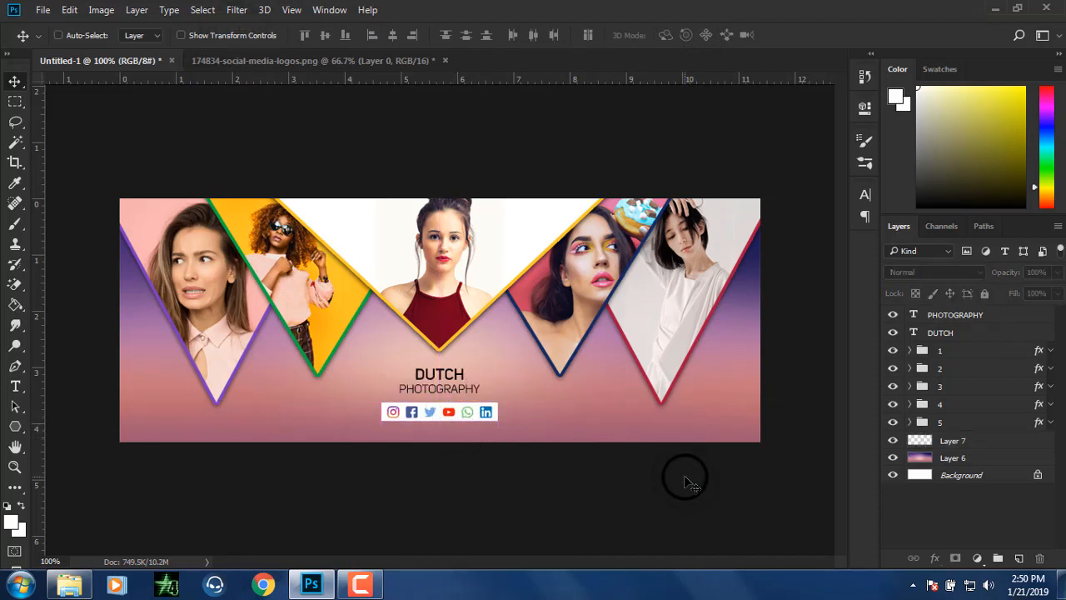
{"action": "key", "text": "ctrl+minus"}
{"action": "key", "text": "ctrl+plus"}
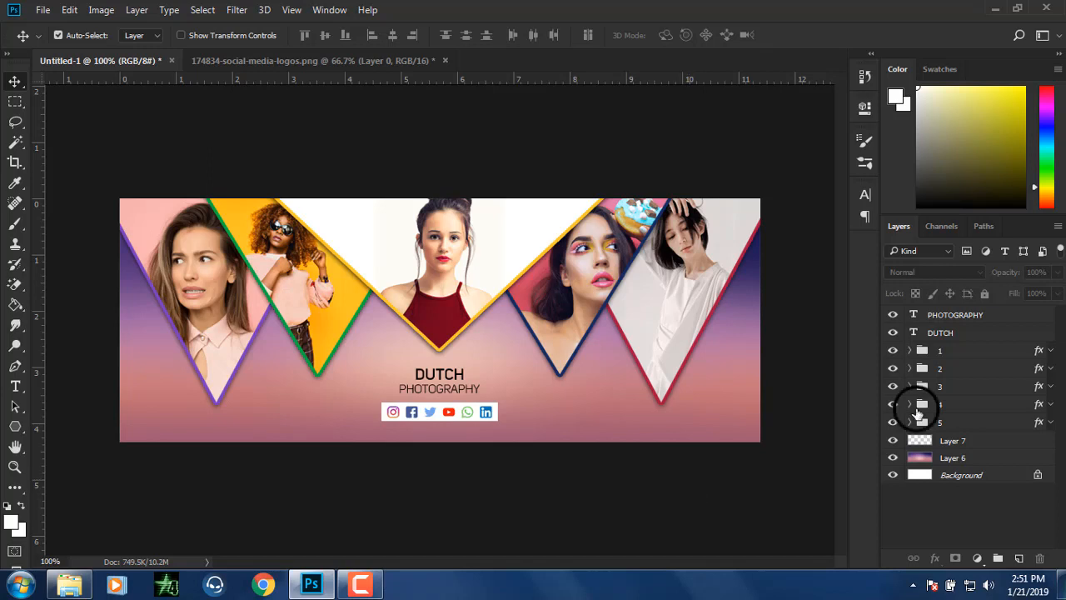
Step: Move the PHOTOGRAPHY and DUTCH text layers below group 5 in the layer order
{"action": "left_click", "coordinate": [989, 317]}
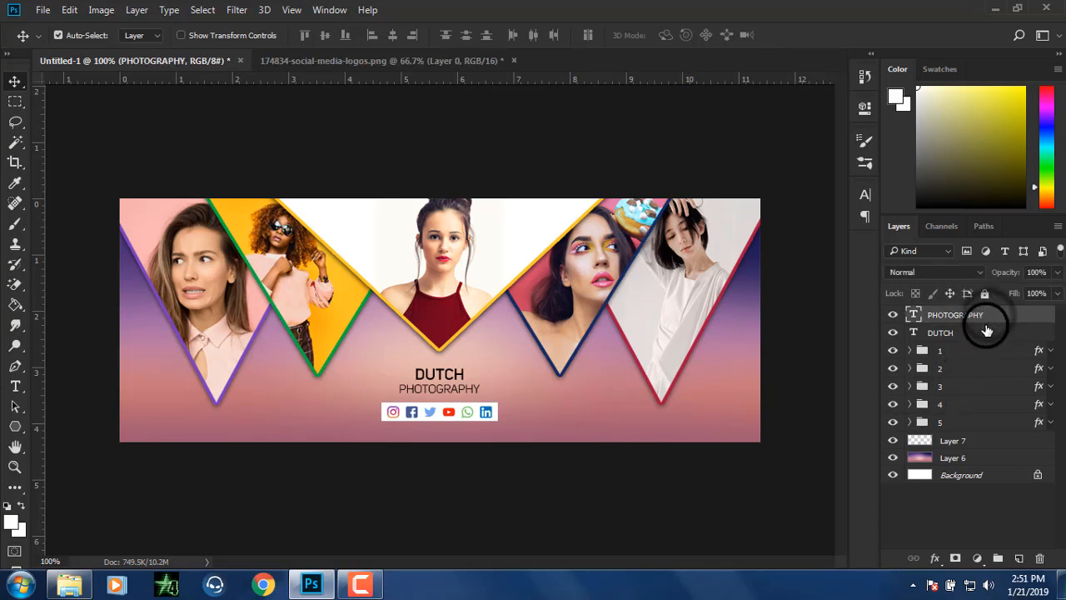
{"action": "left_click", "coordinate": [986, 332], "text": "shift"}
{"action": "left_click_drag", "start_coordinate": [988, 317], "coordinate": [990, 433]}
{"action": "left_click", "coordinate": [1016, 527]}
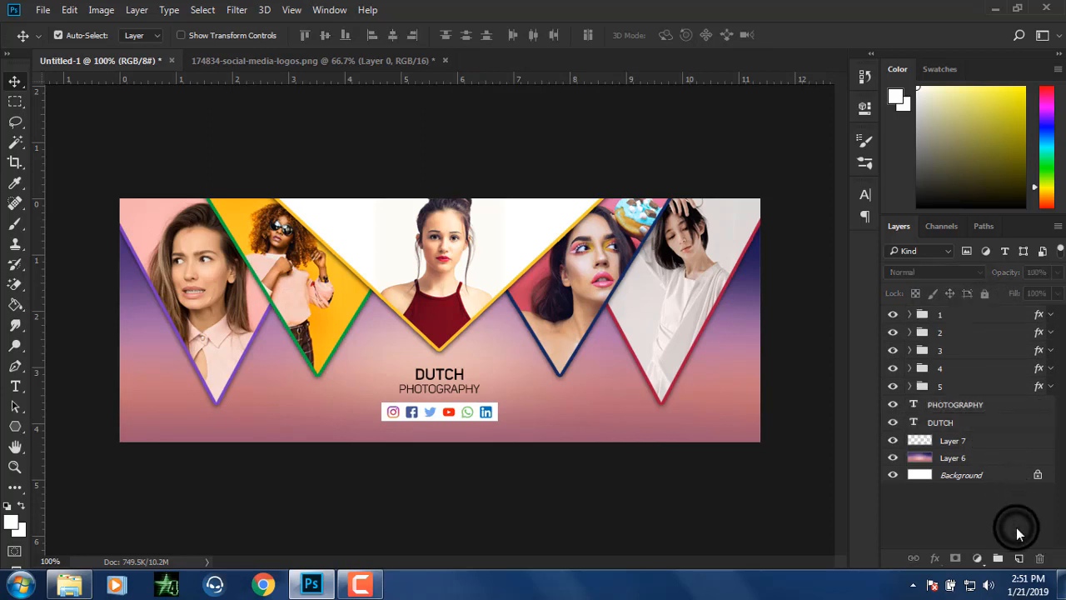